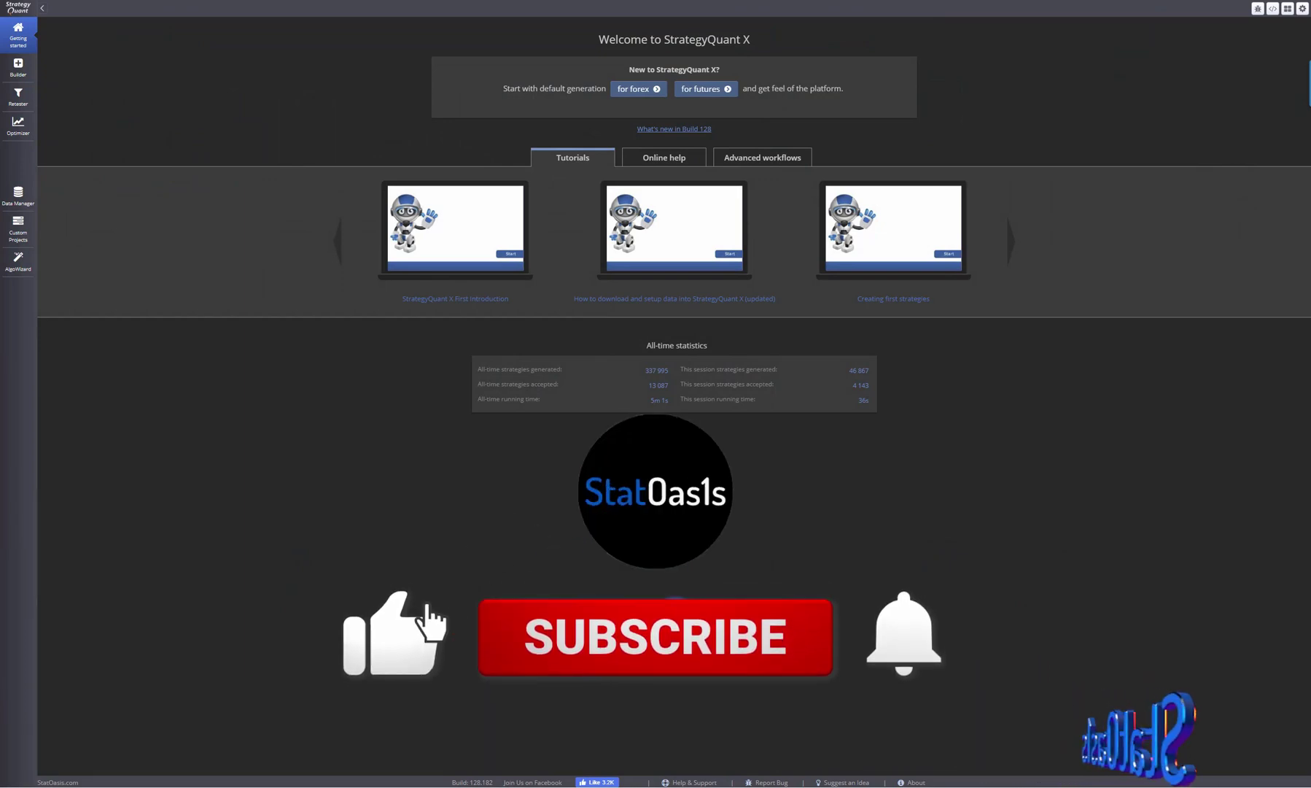
# - Look through the Builder's strategy type, building blocks and money management settings and return to the settings summary
pyautogui.click(9, 66)
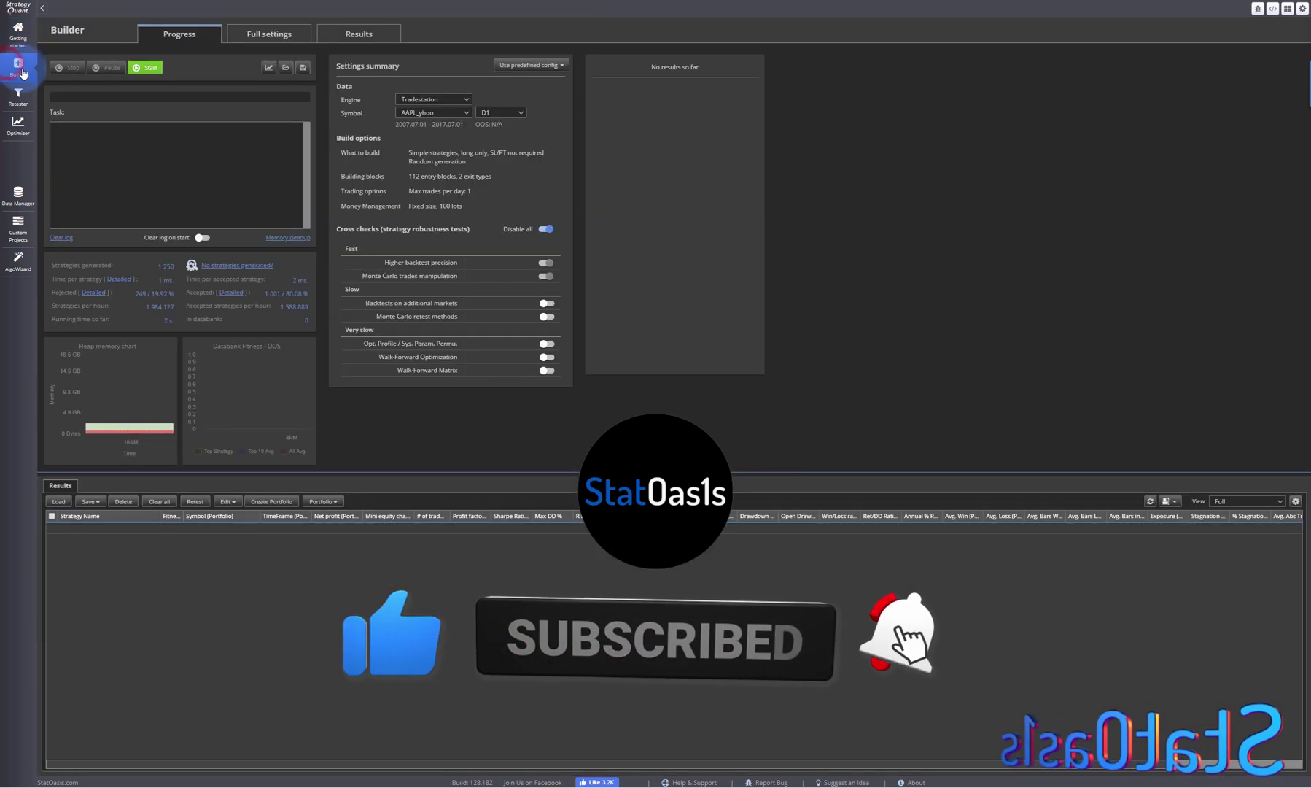
pyautogui.click(265, 34)
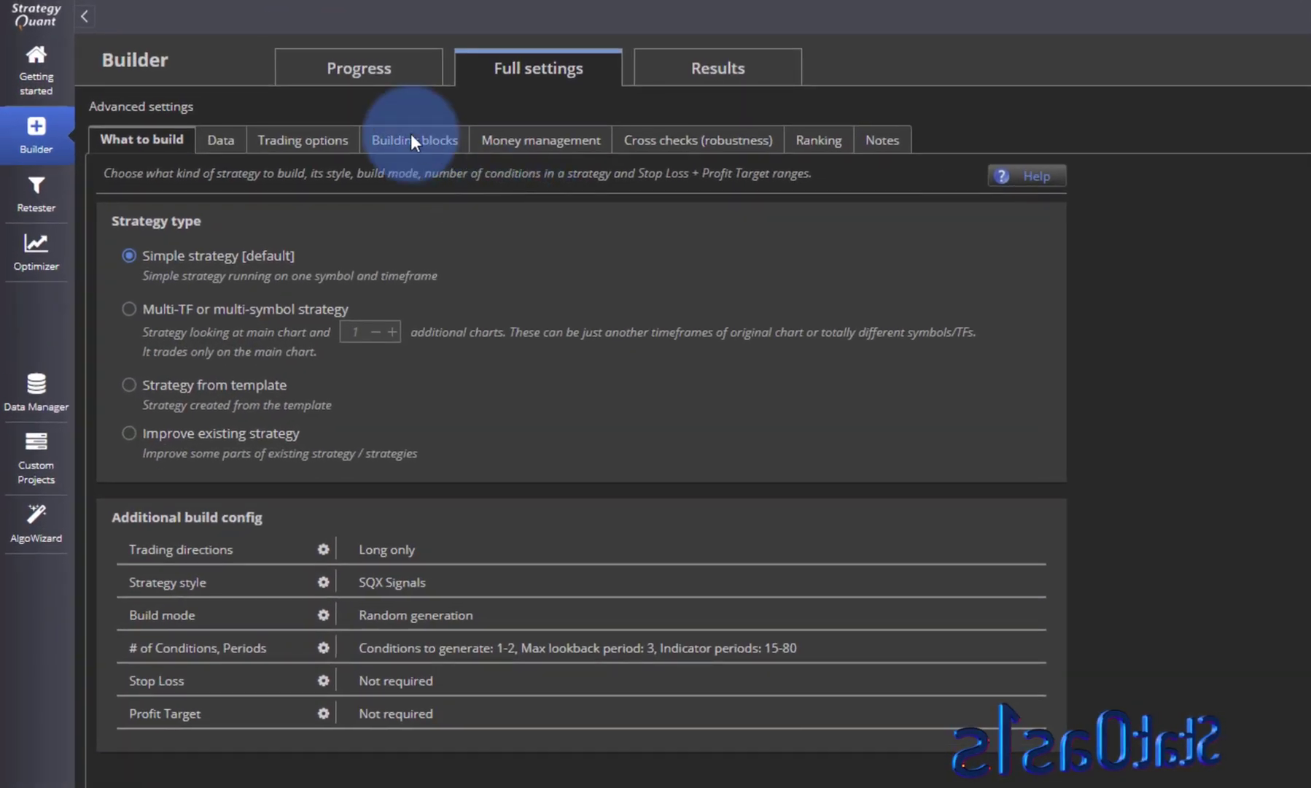
pyautogui.click(412, 138)
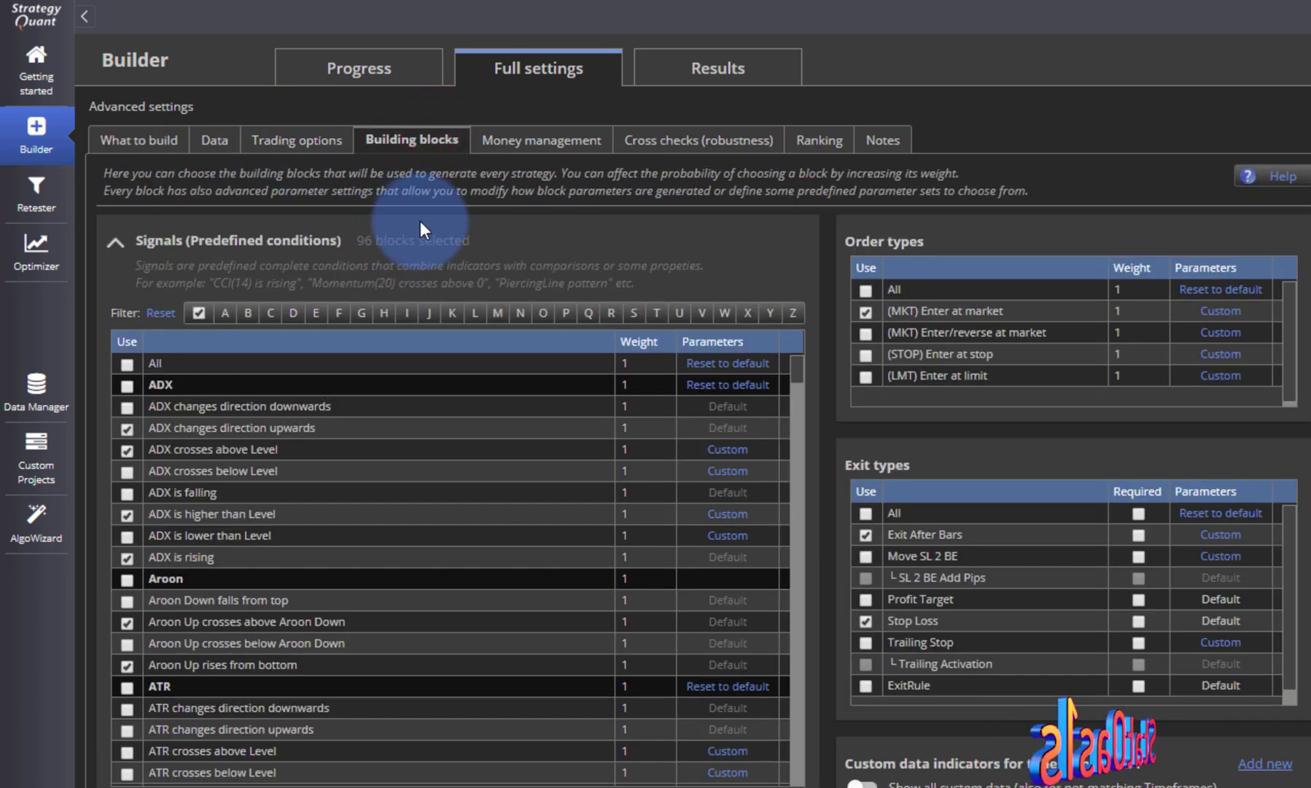
pyautogui.click(542, 140)
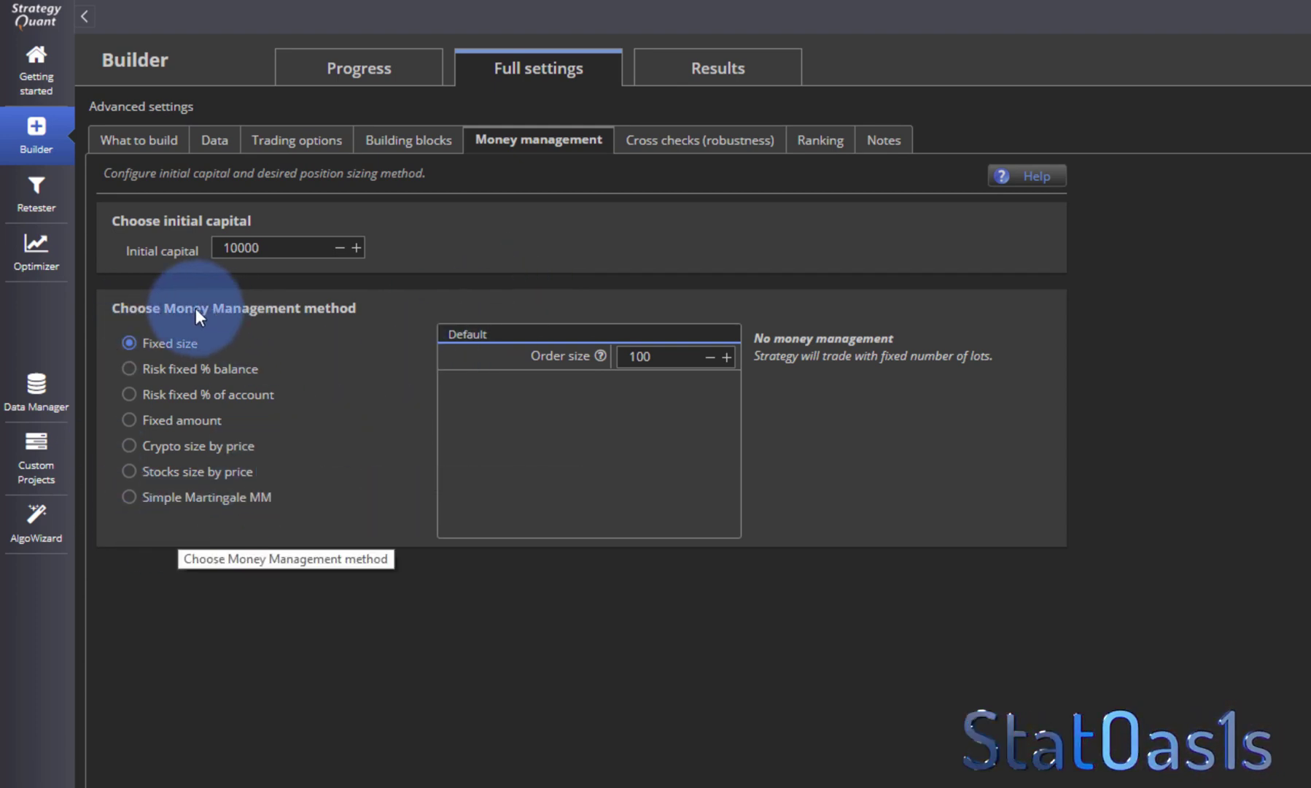
pyautogui.click(350, 69)
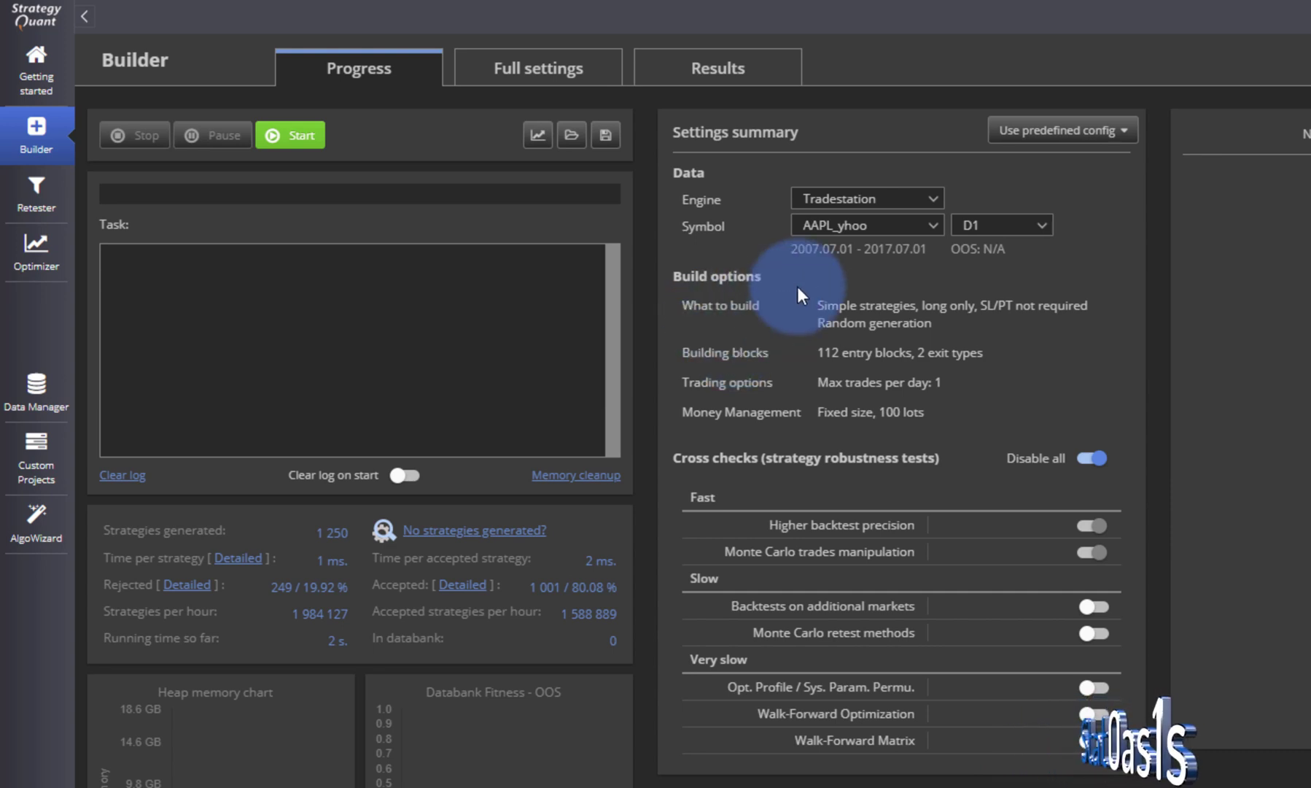
# - Check the Yahoo data source options in the Data Manager and return to the Builder
pyautogui.click(36, 387)
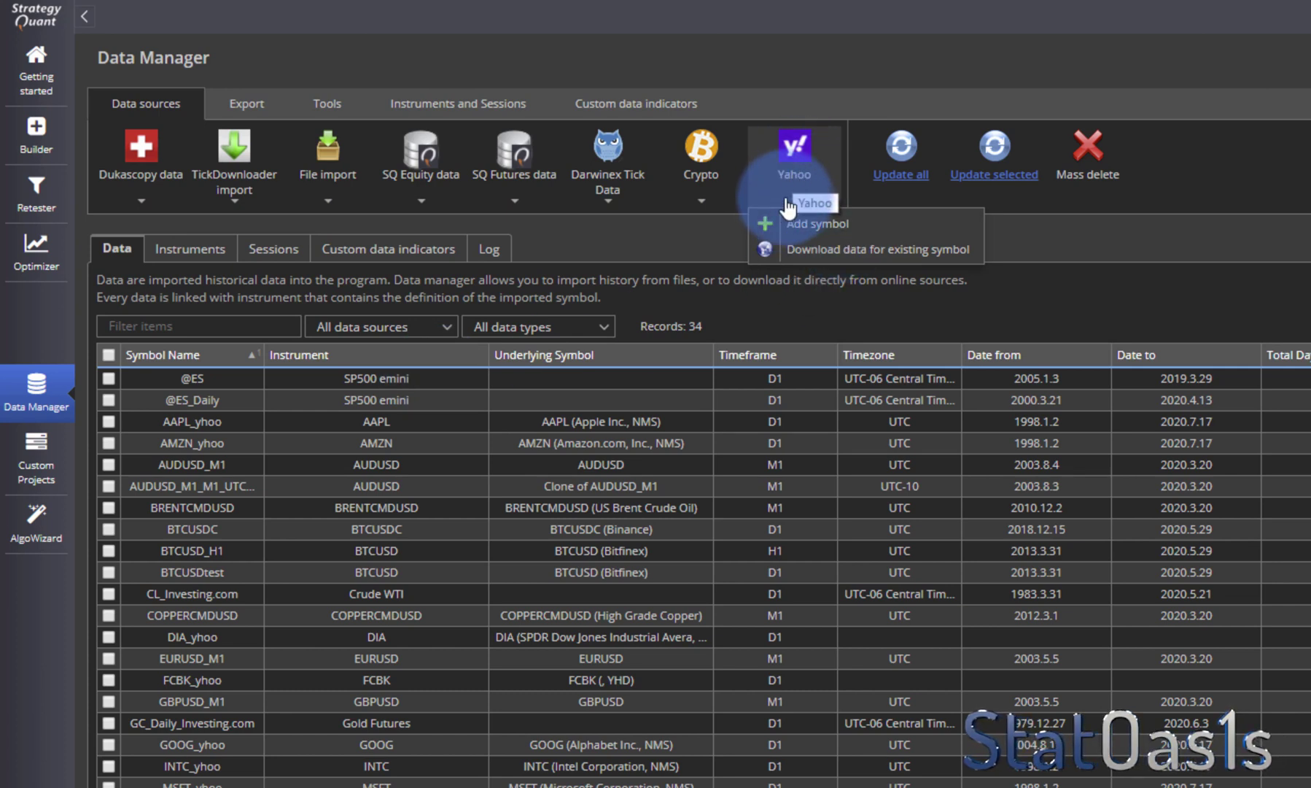
pyautogui.click(792, 197)
pyautogui.click(792, 197)
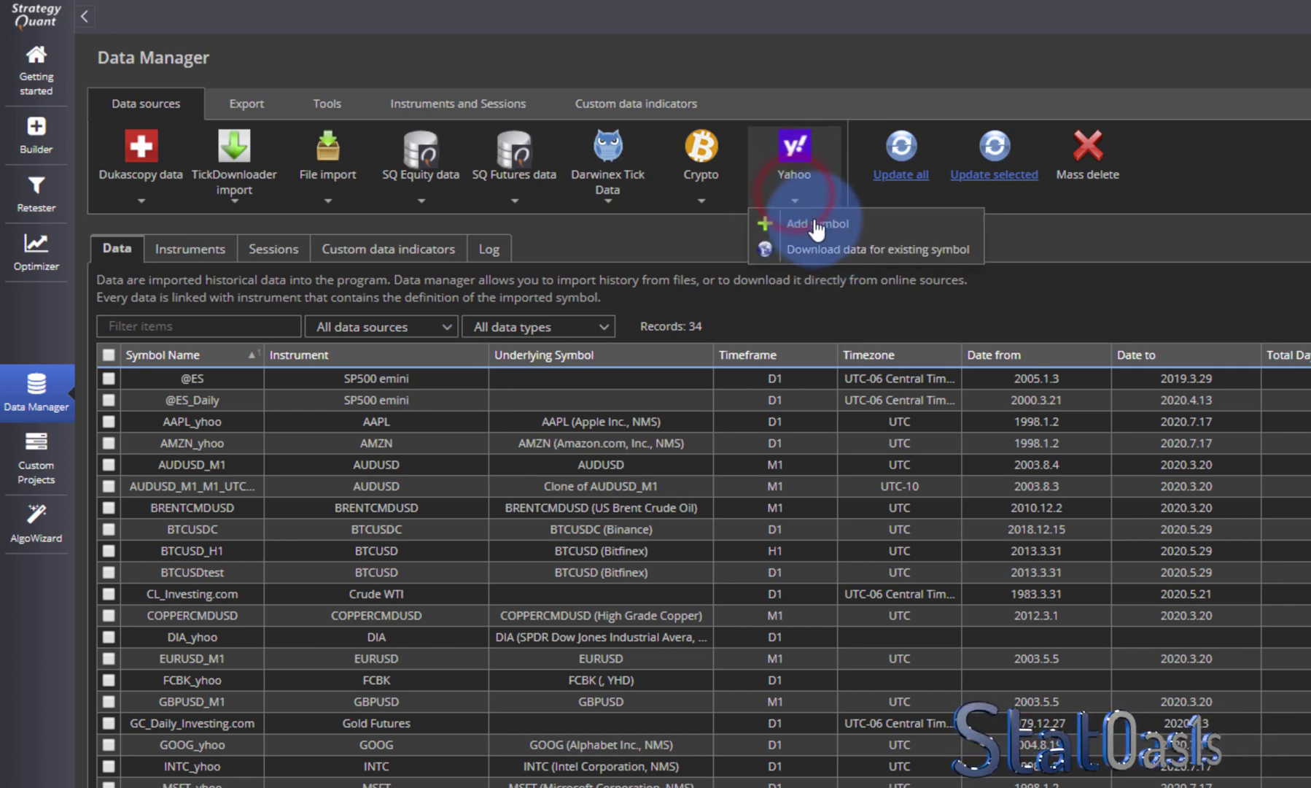
pyautogui.click(779, 69)
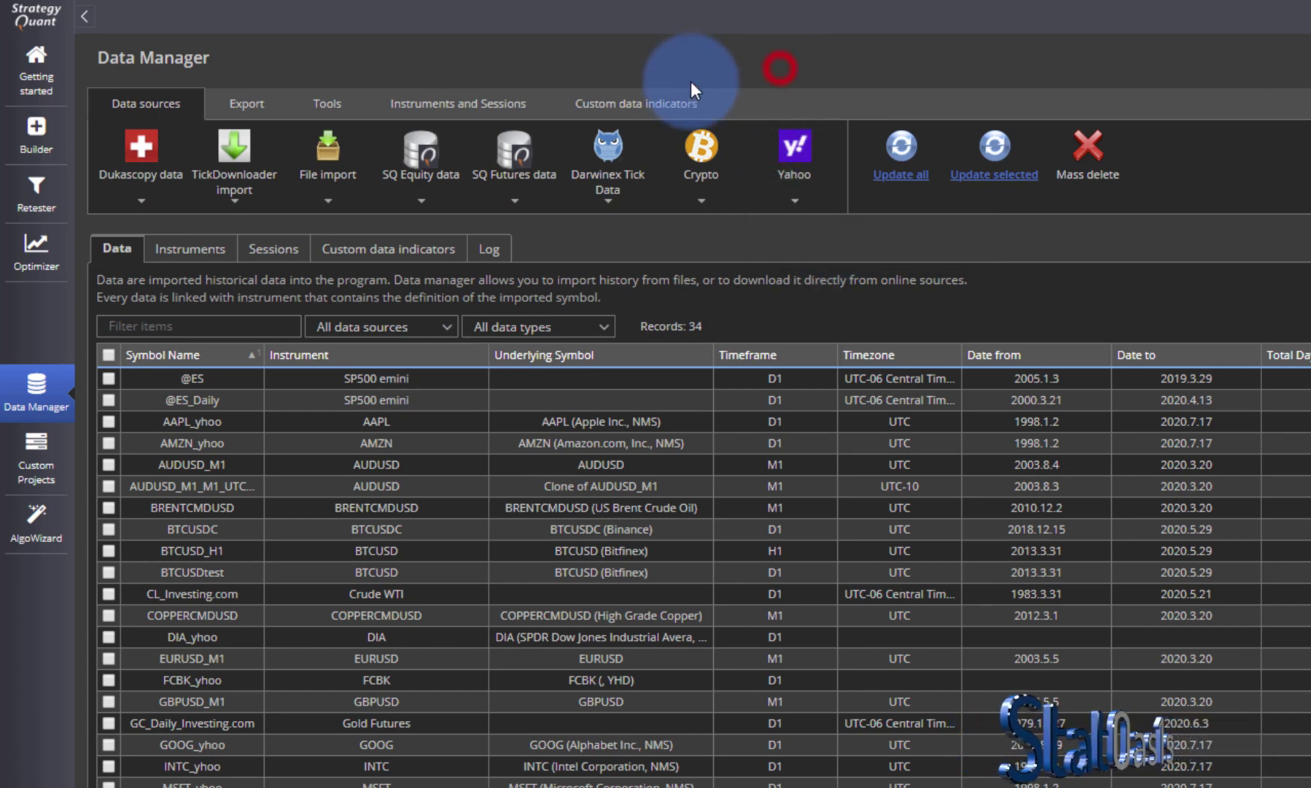
pyautogui.click(53, 143)
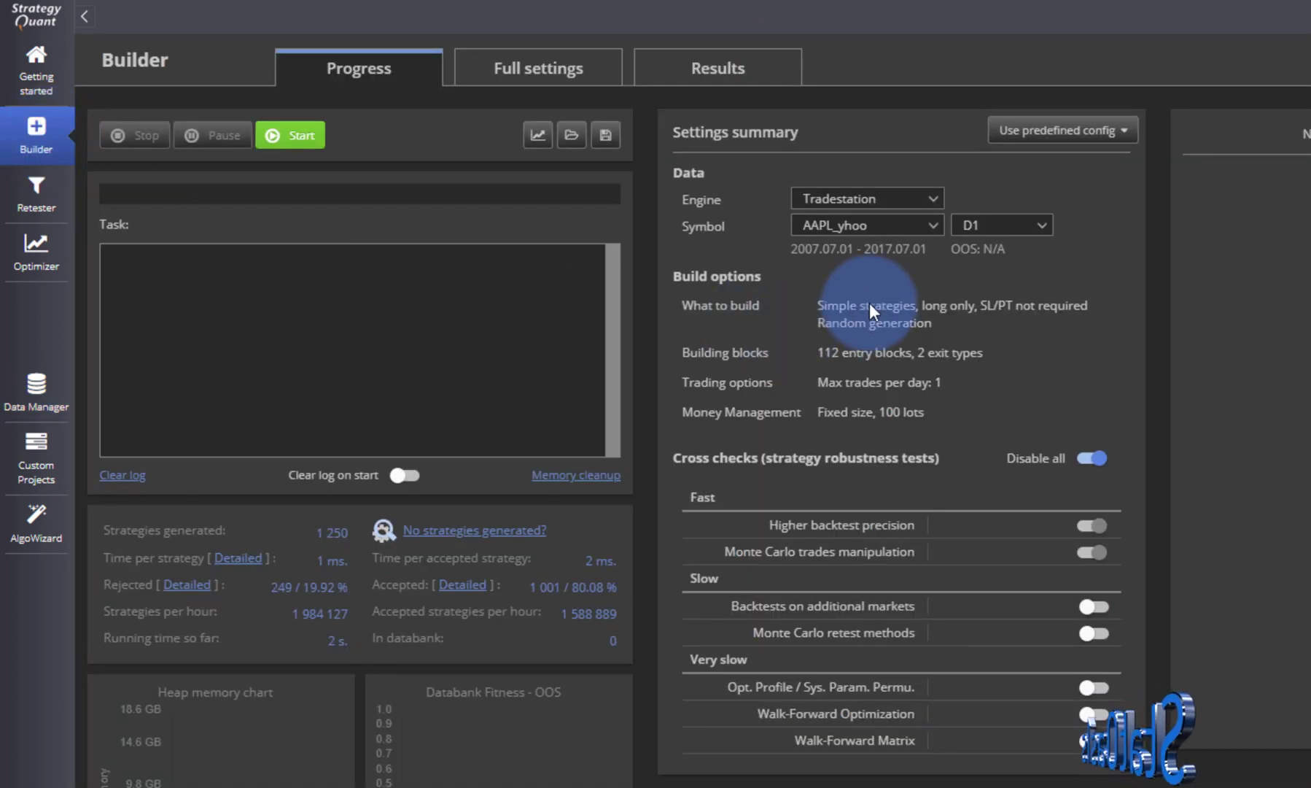
# - View the list of predefined build configurations without applying one
pyautogui.click(496, 69)
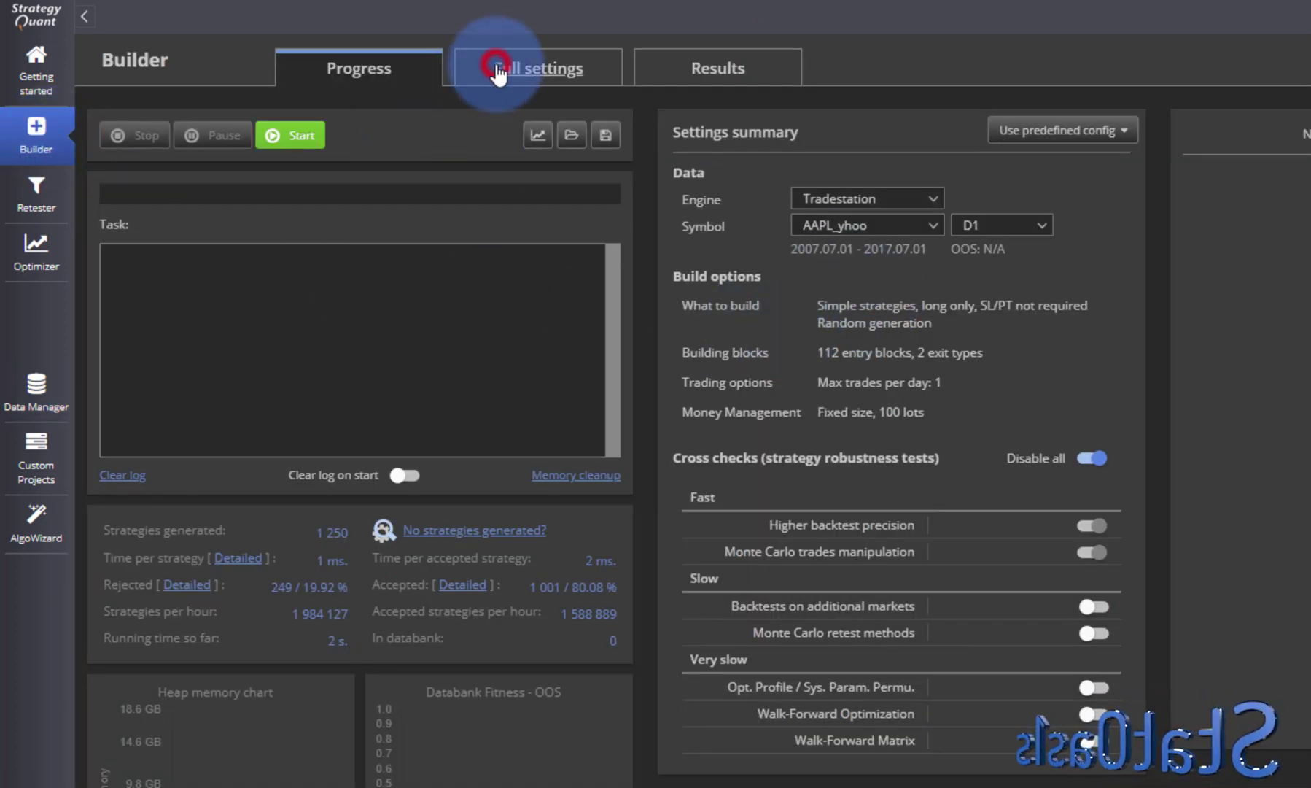
pyautogui.click(357, 60)
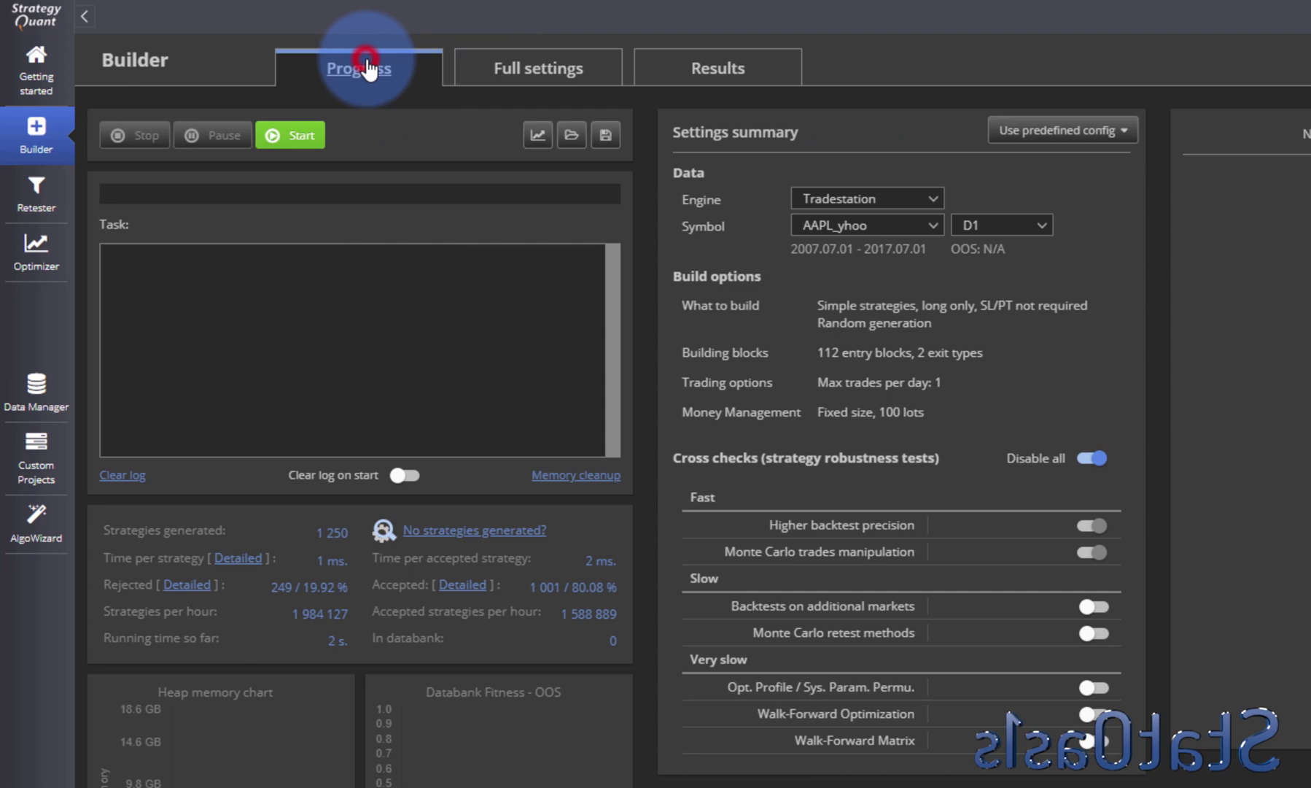
pyautogui.click(1097, 130)
pyautogui.click(891, 127)
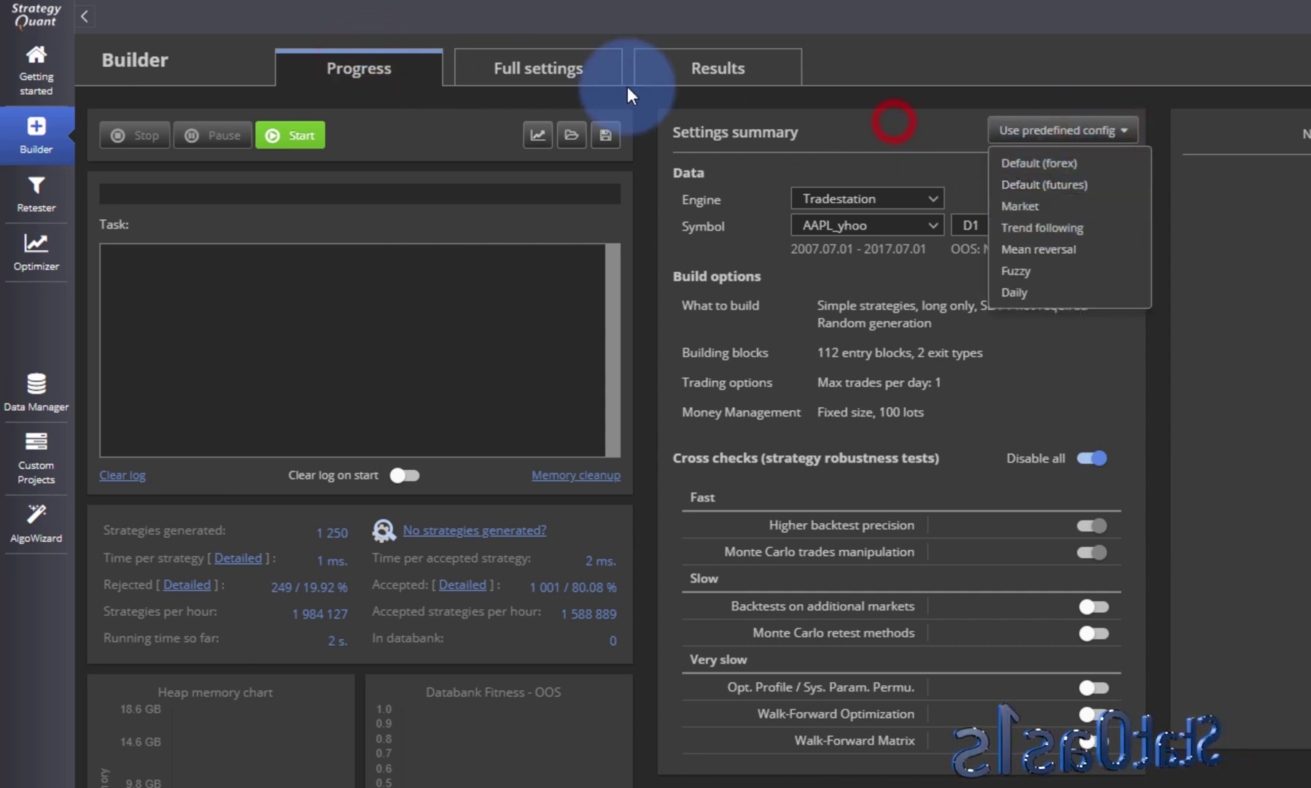
# - Examine the trading directions and the number of conditions and periods settings for the build, leaving both unchanged
pyautogui.click(523, 67)
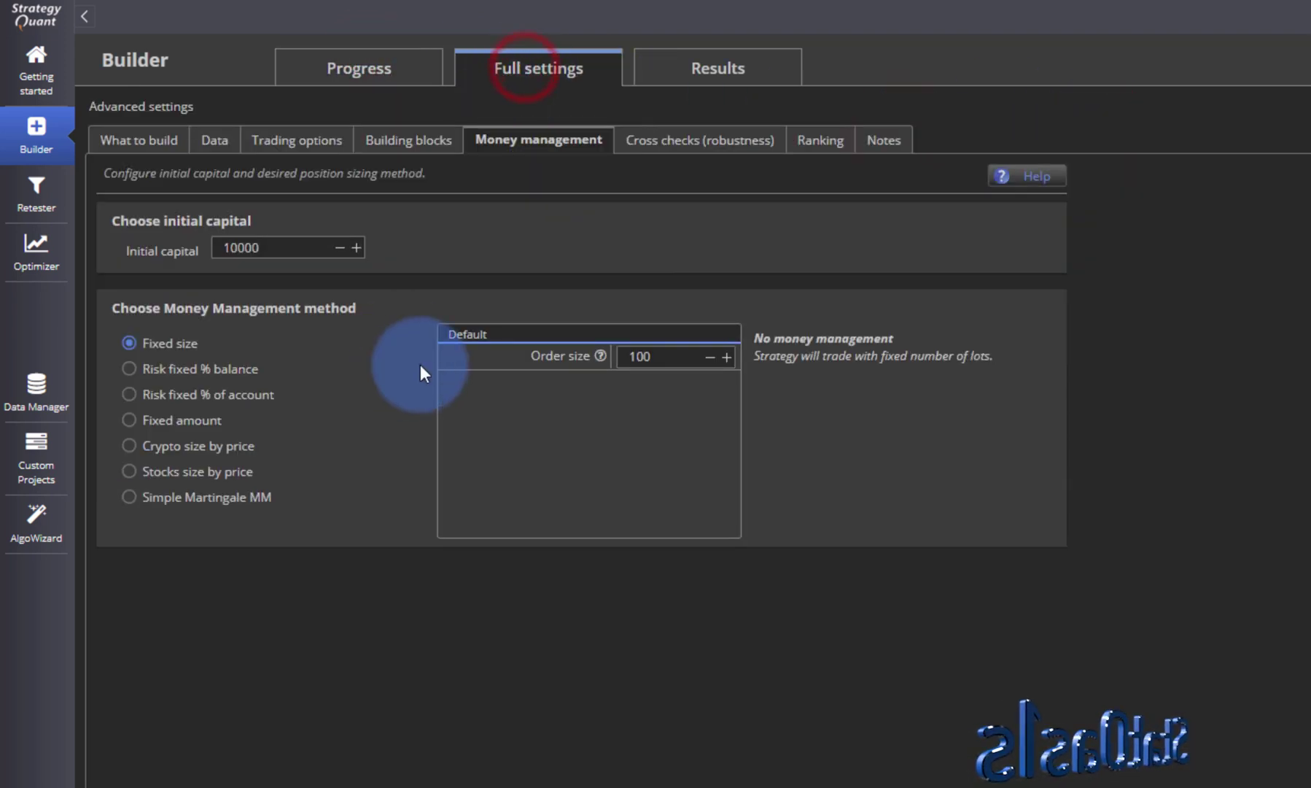
pyautogui.click(124, 140)
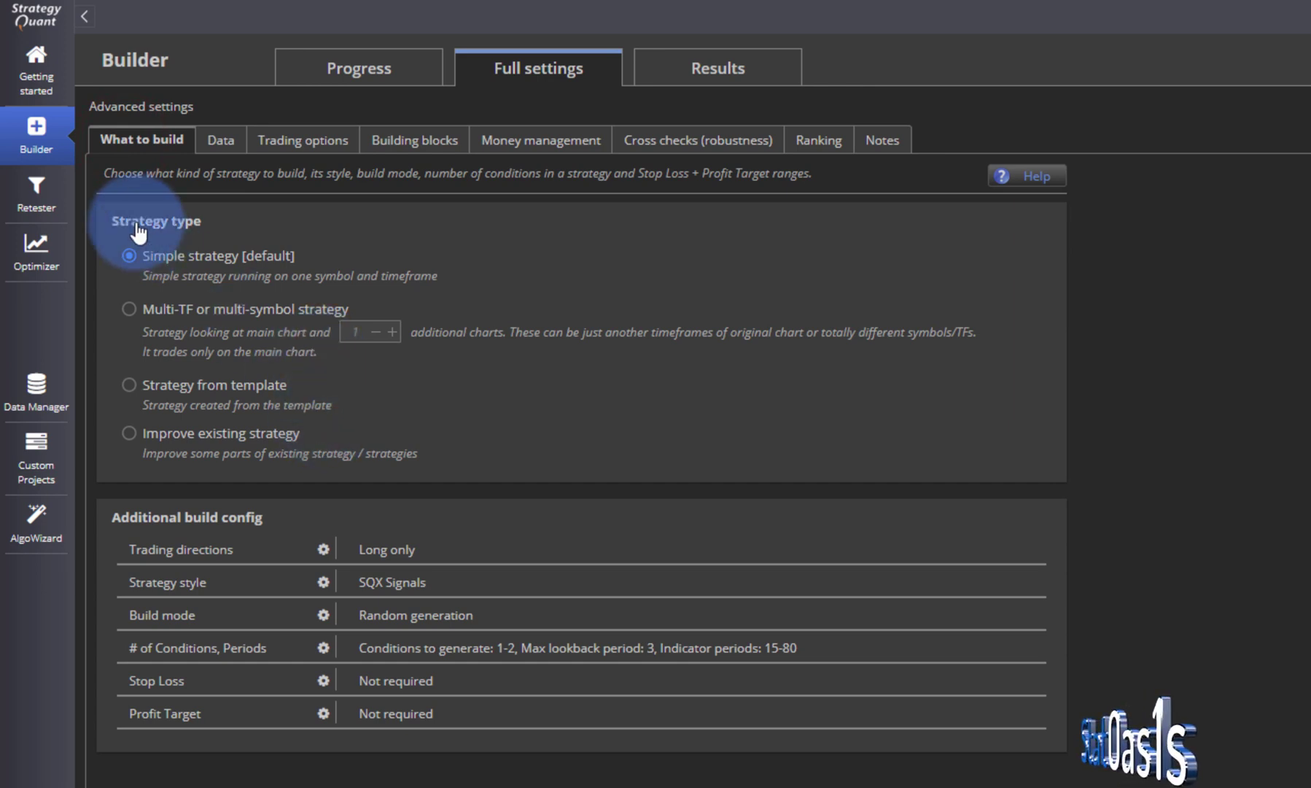
pyautogui.click(322, 551)
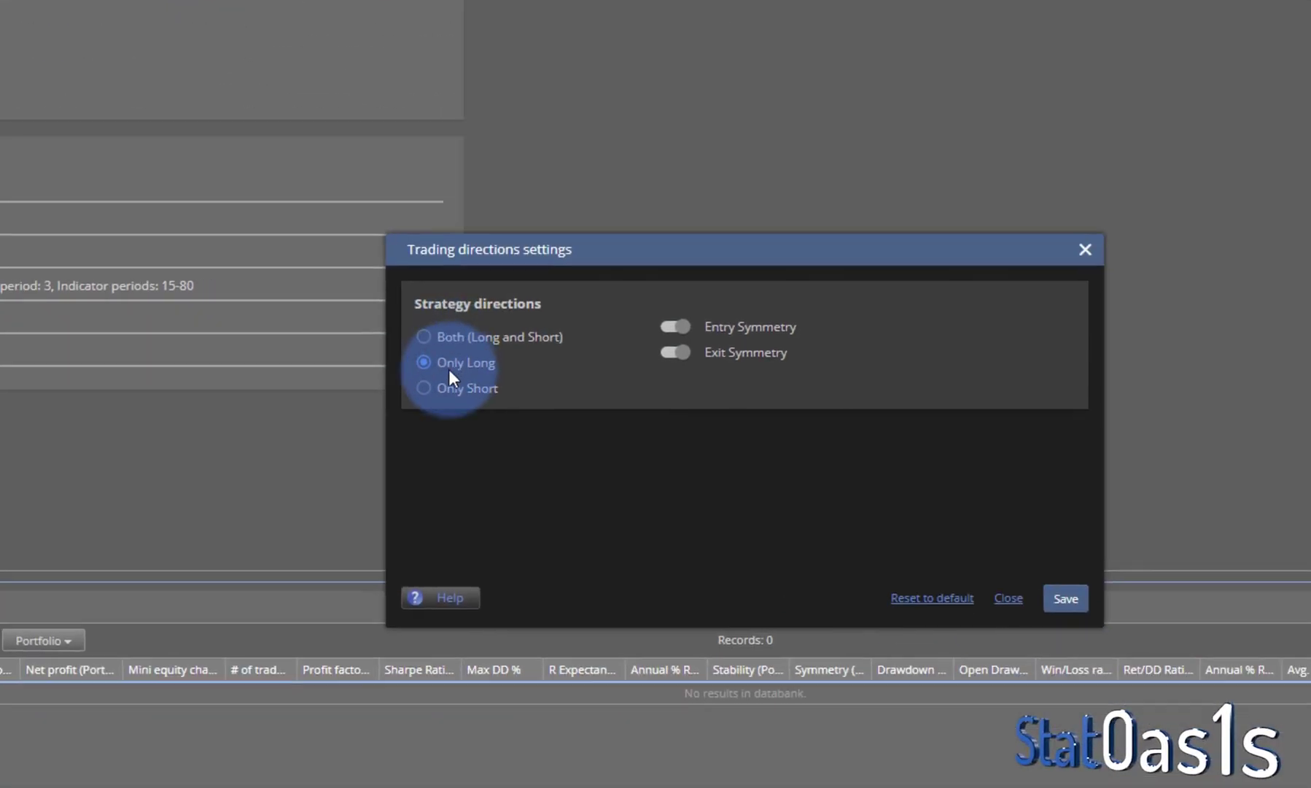
pyautogui.click(957, 566)
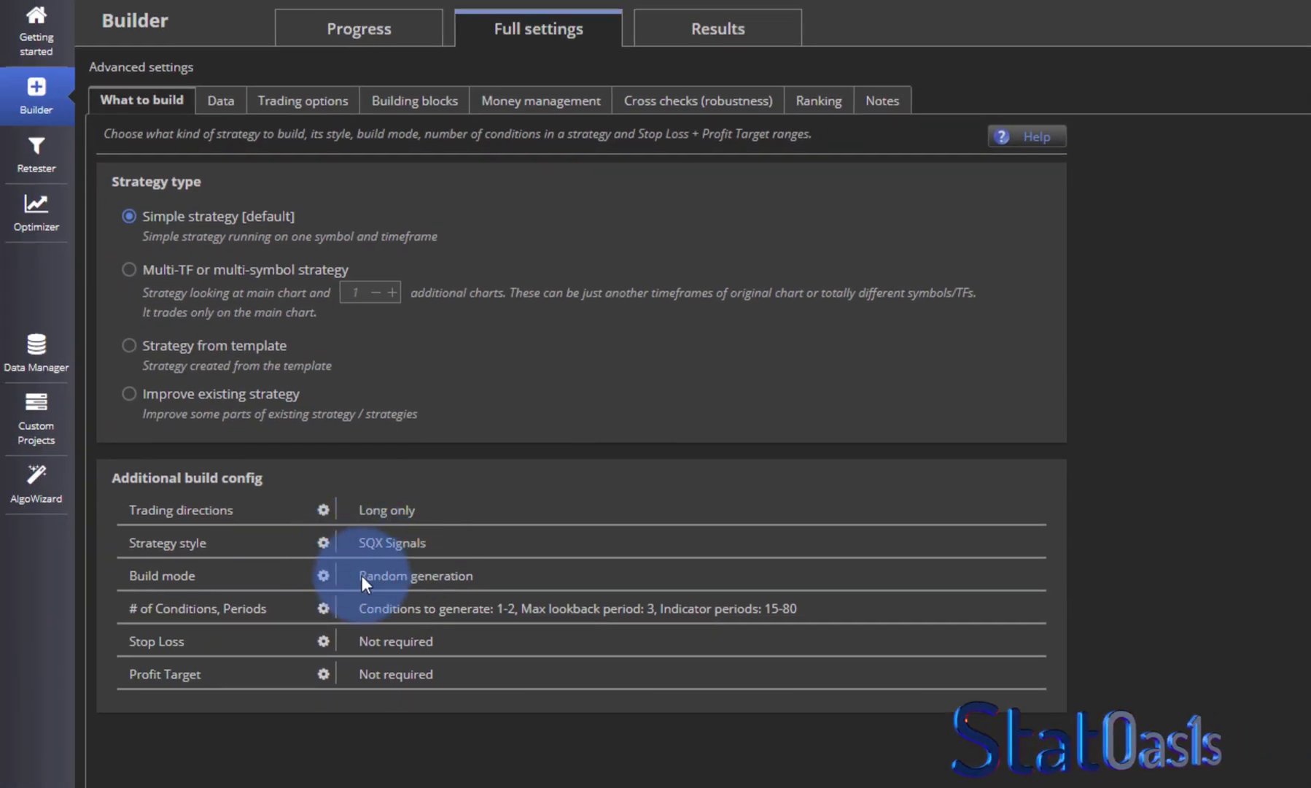
pyautogui.click(323, 607)
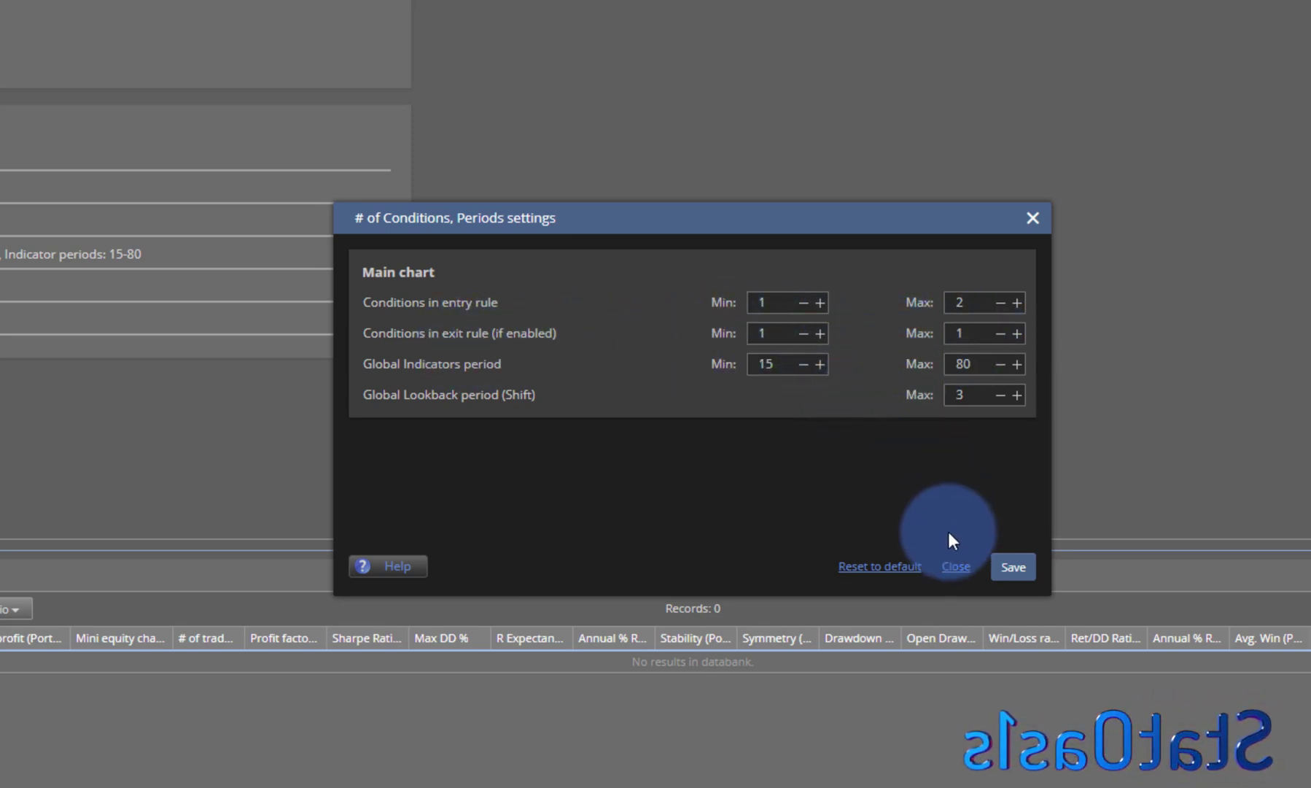
pyautogui.click(955, 566)
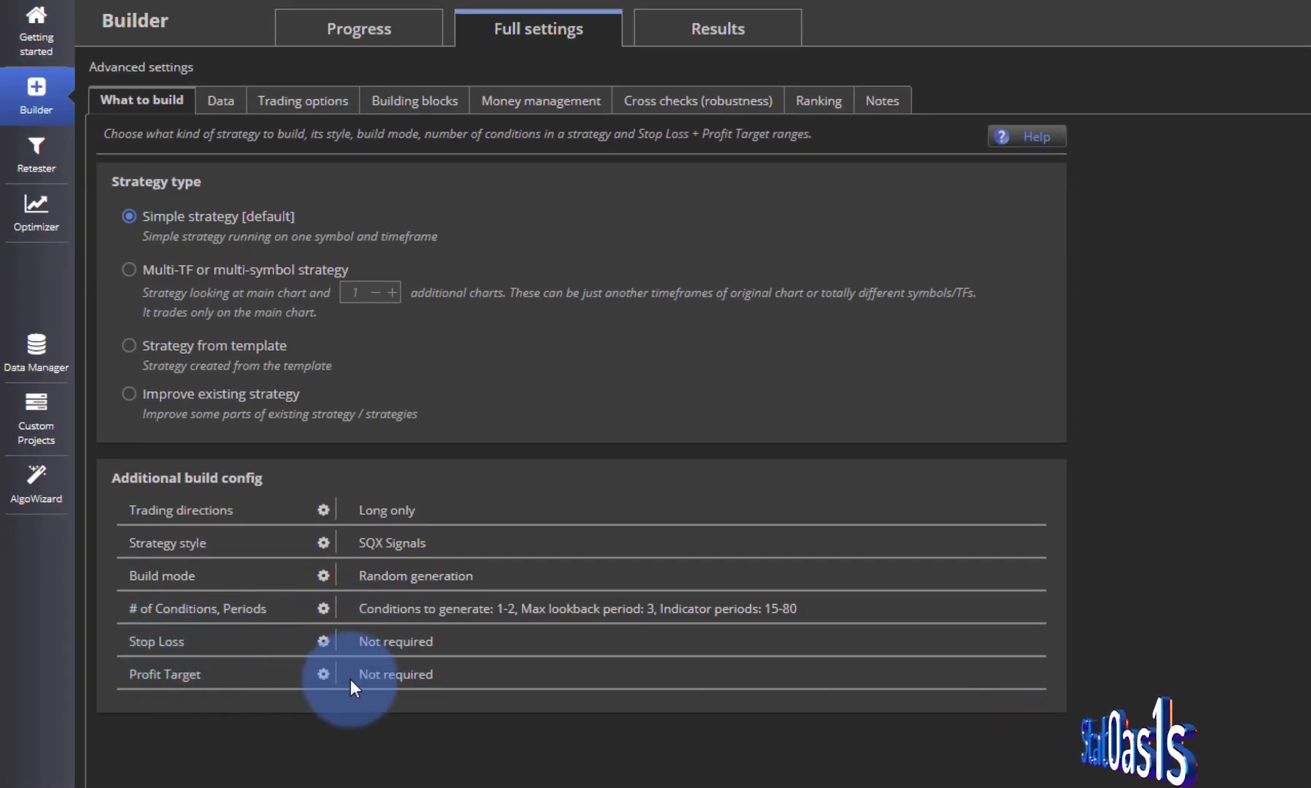
# - Review the backtest data and trading options, and exclude Stop Loss from the exit types in the building blocks
pyautogui.click(222, 103)
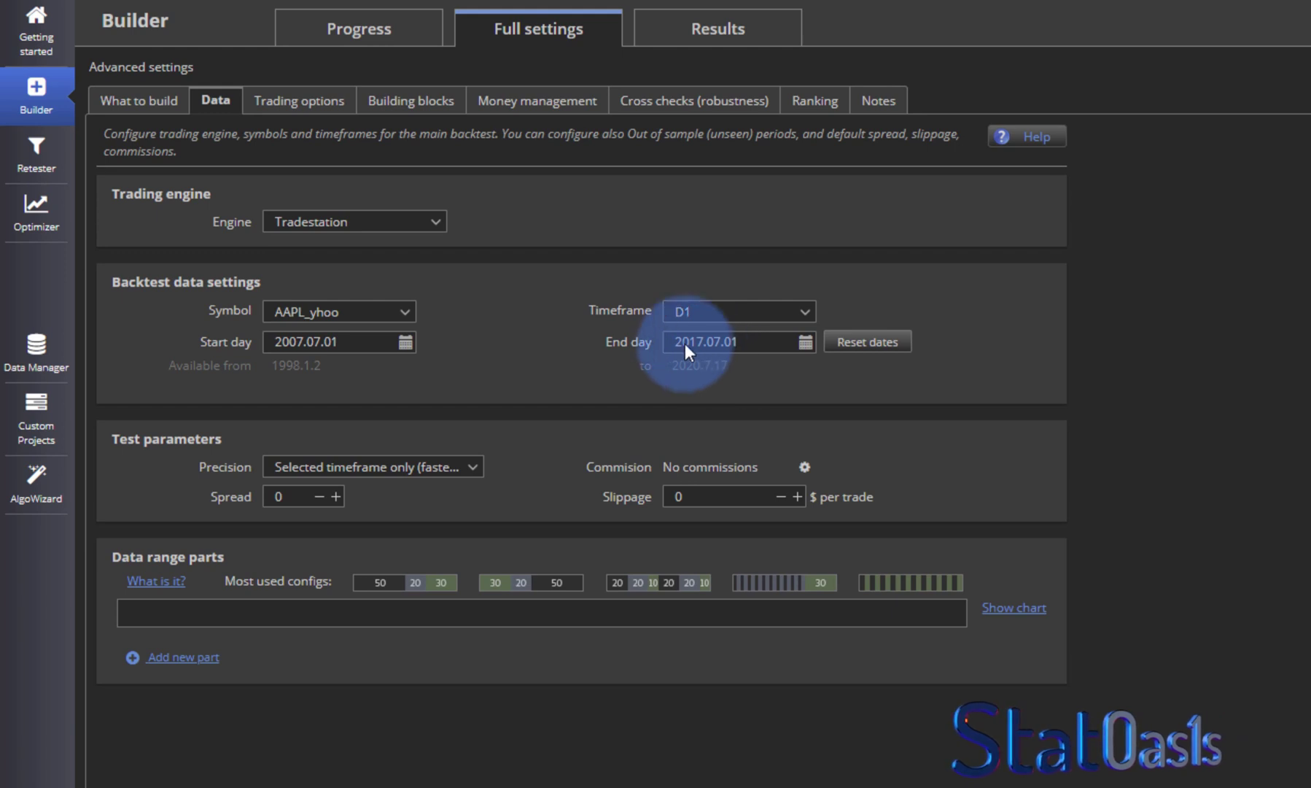
pyautogui.click(303, 102)
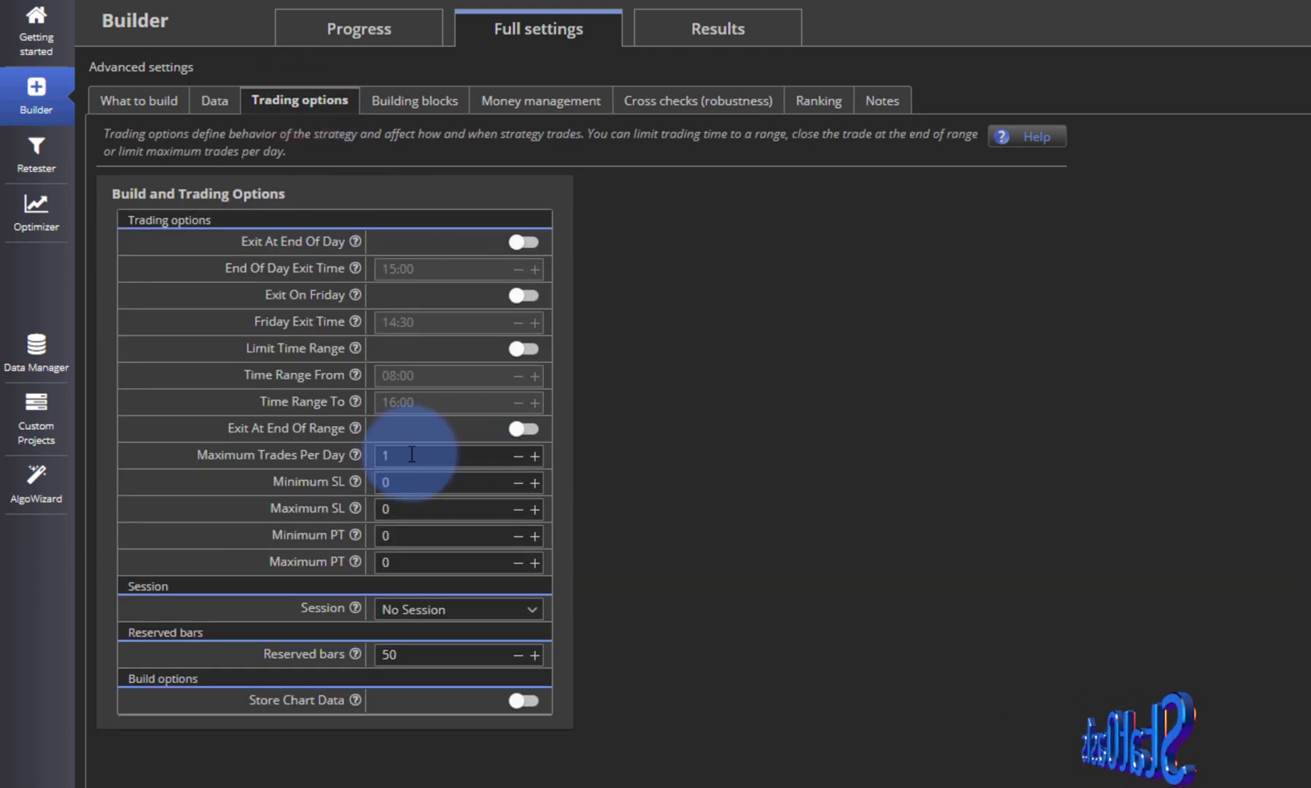
pyautogui.click(409, 110)
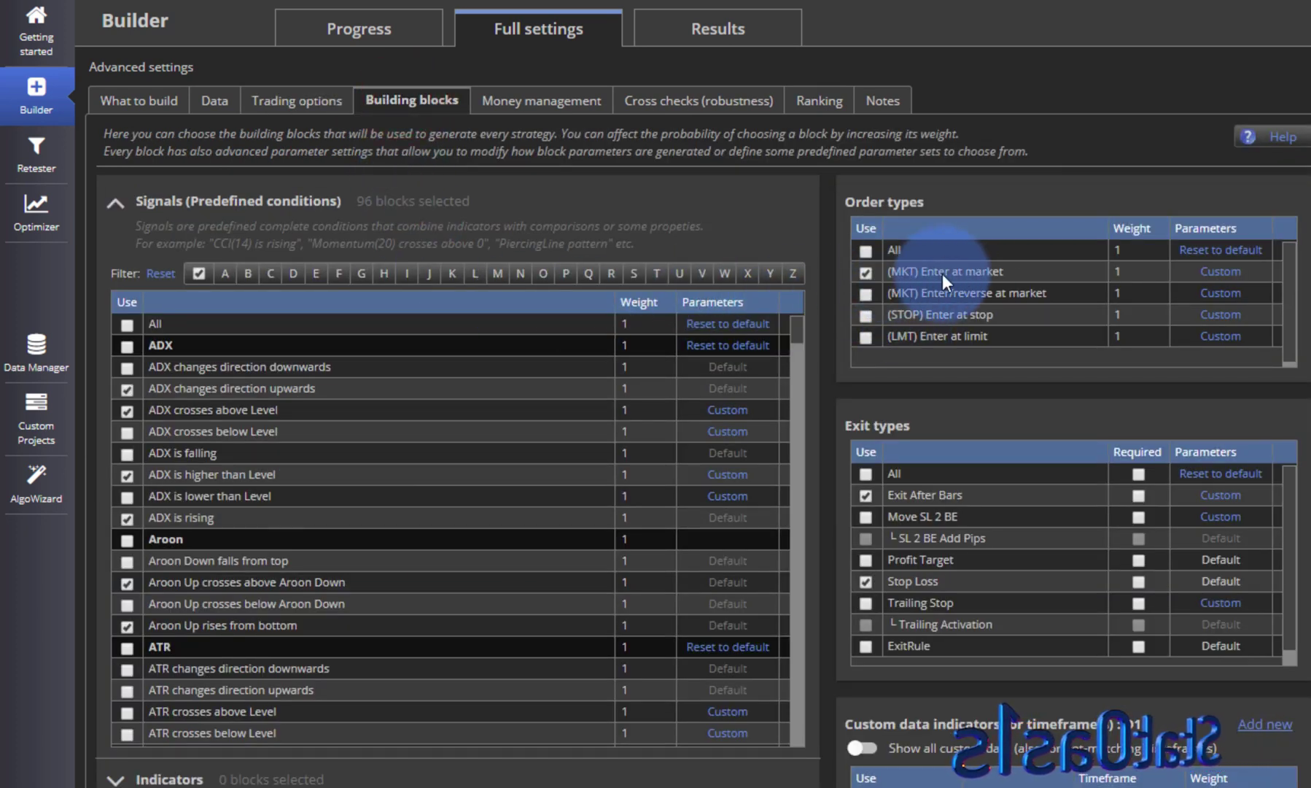
pyautogui.click(866, 581)
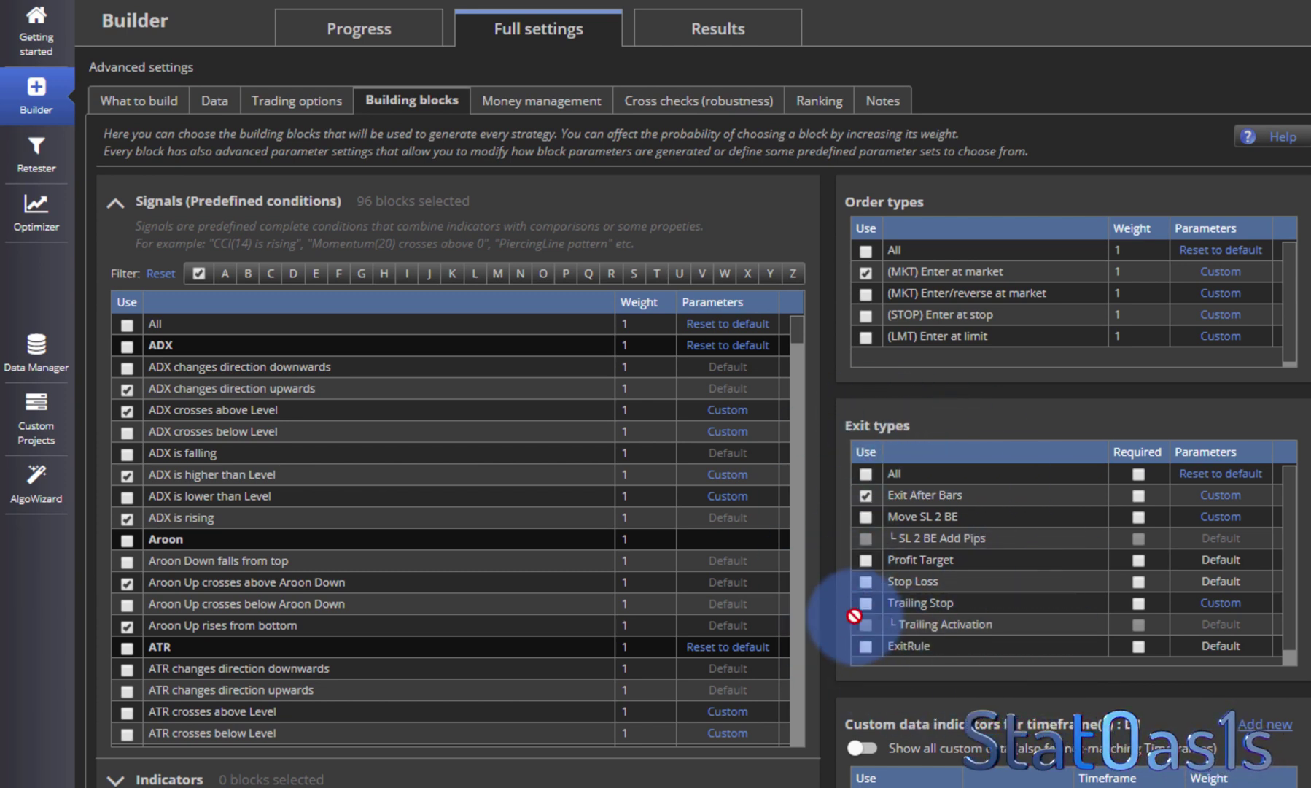
# - Review the build's money management, robustness cross checks, and ranking and filtering settings
pyautogui.click(539, 101)
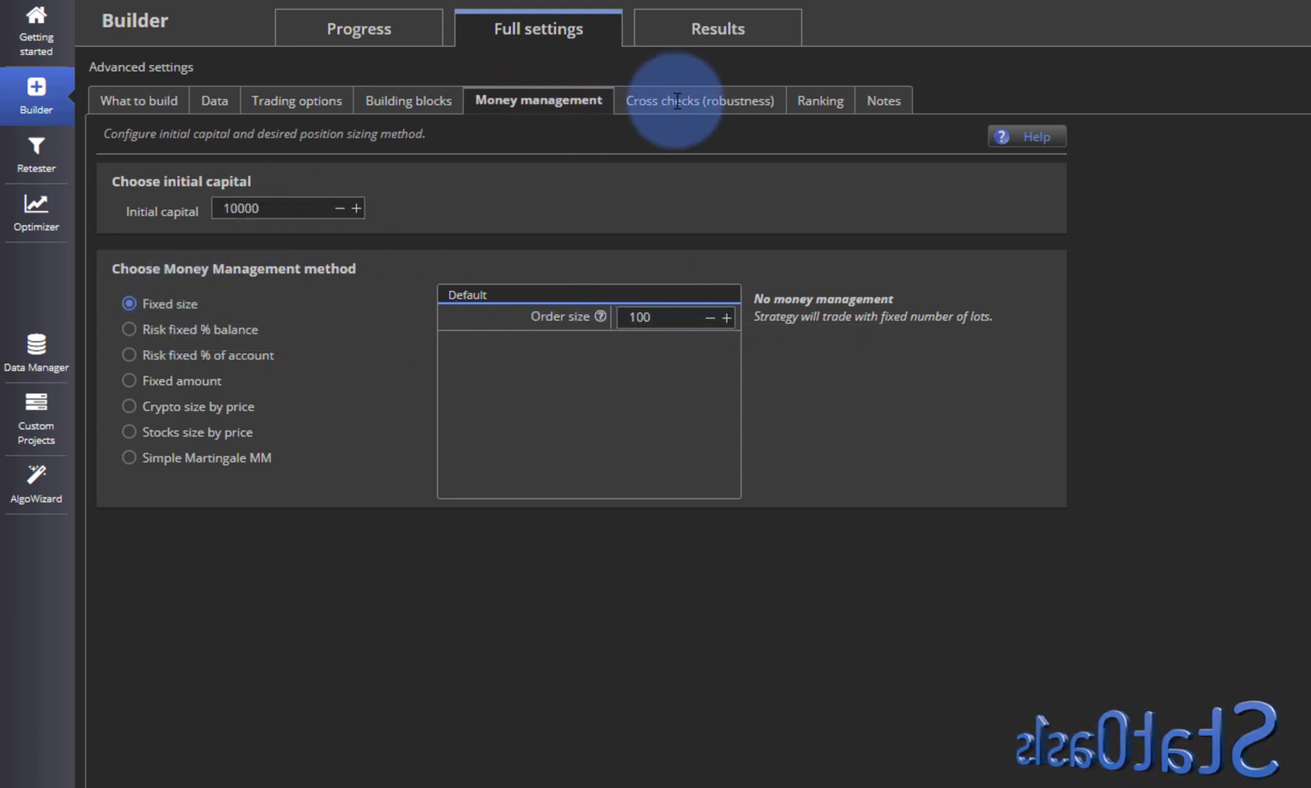
pyautogui.click(726, 100)
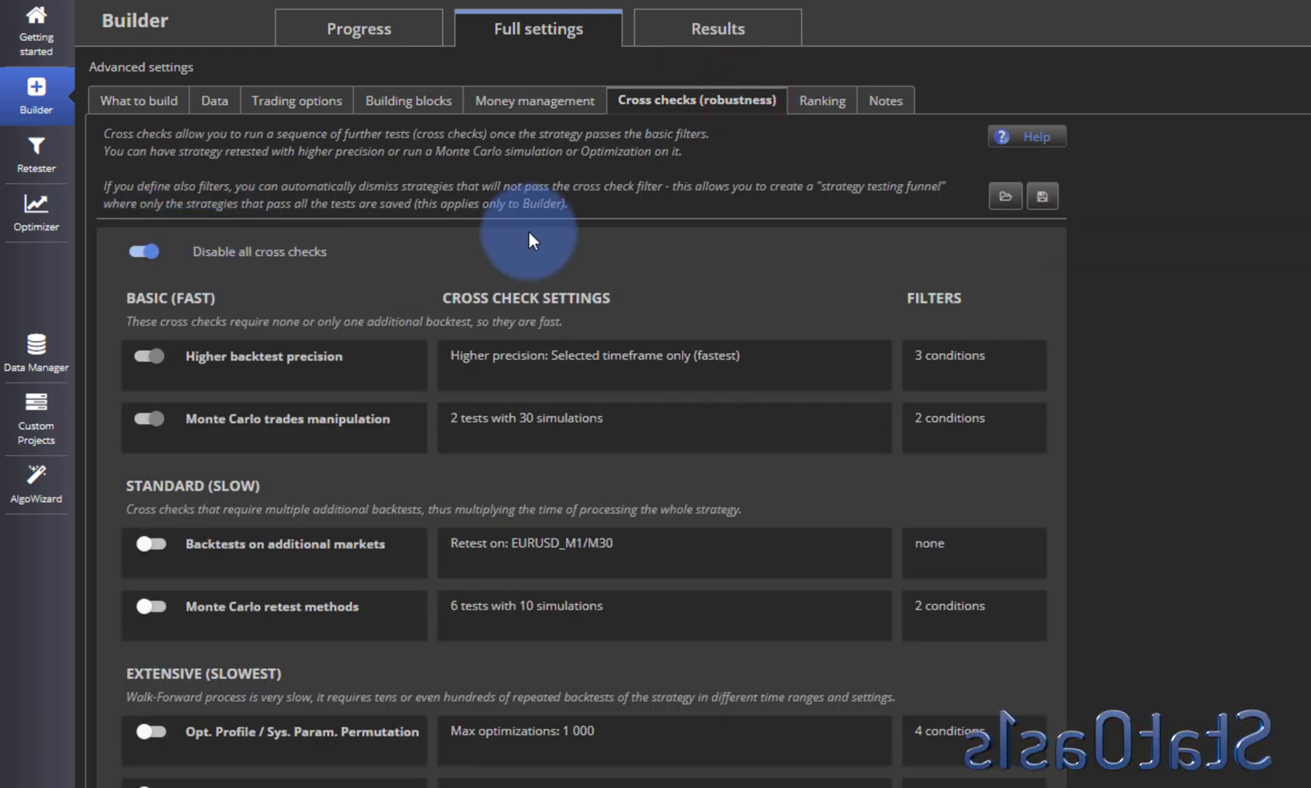
pyautogui.click(823, 106)
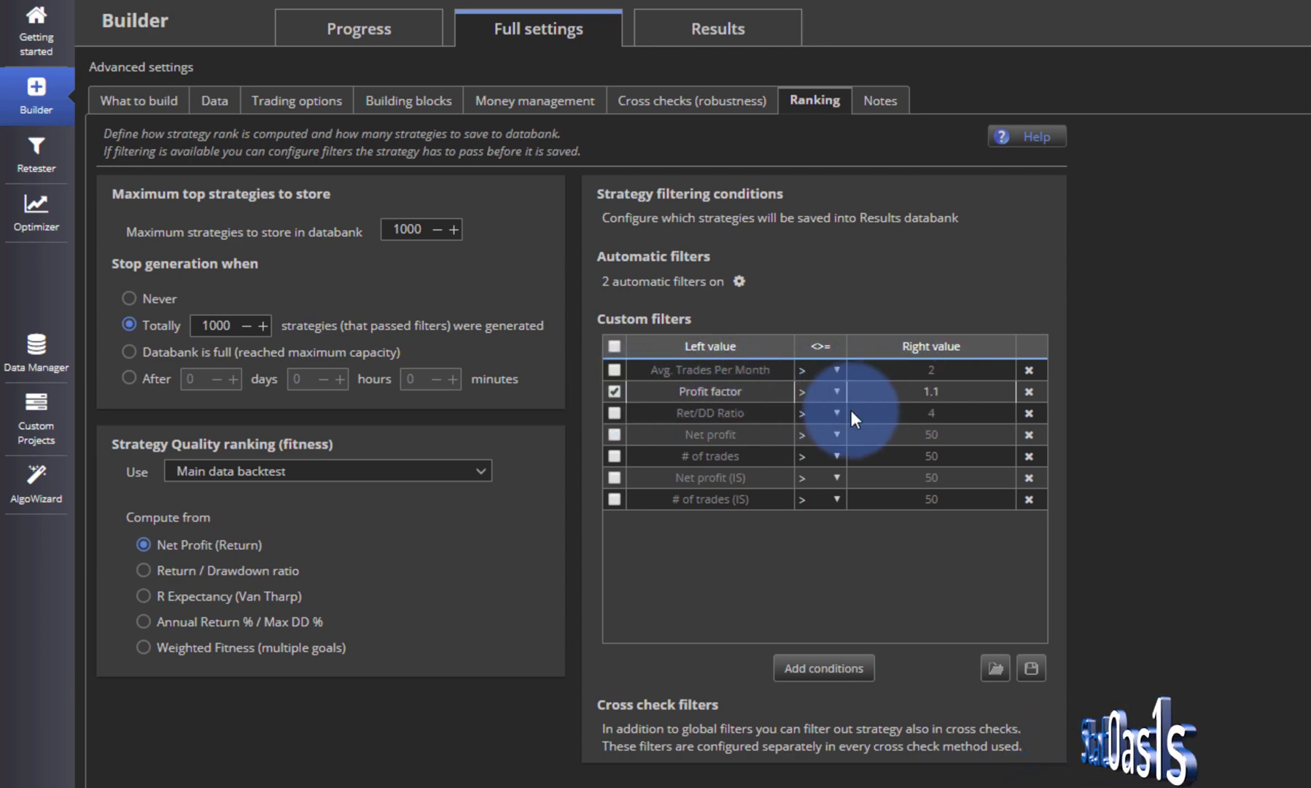
# - Return to the build progress, sort the generated strategies by mini equity chart and open the equity chart of Strategy 0.1820
pyautogui.click(361, 29)
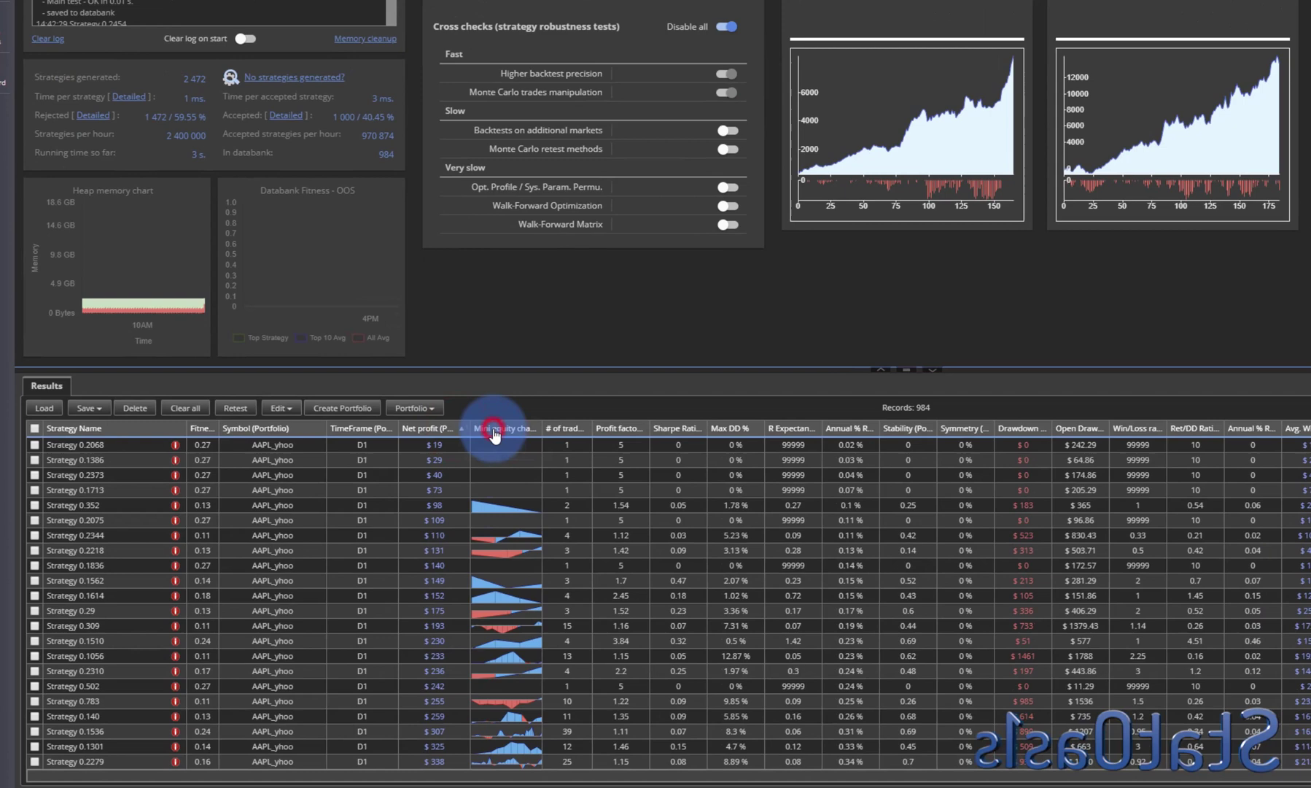
pyautogui.click(360, 516)
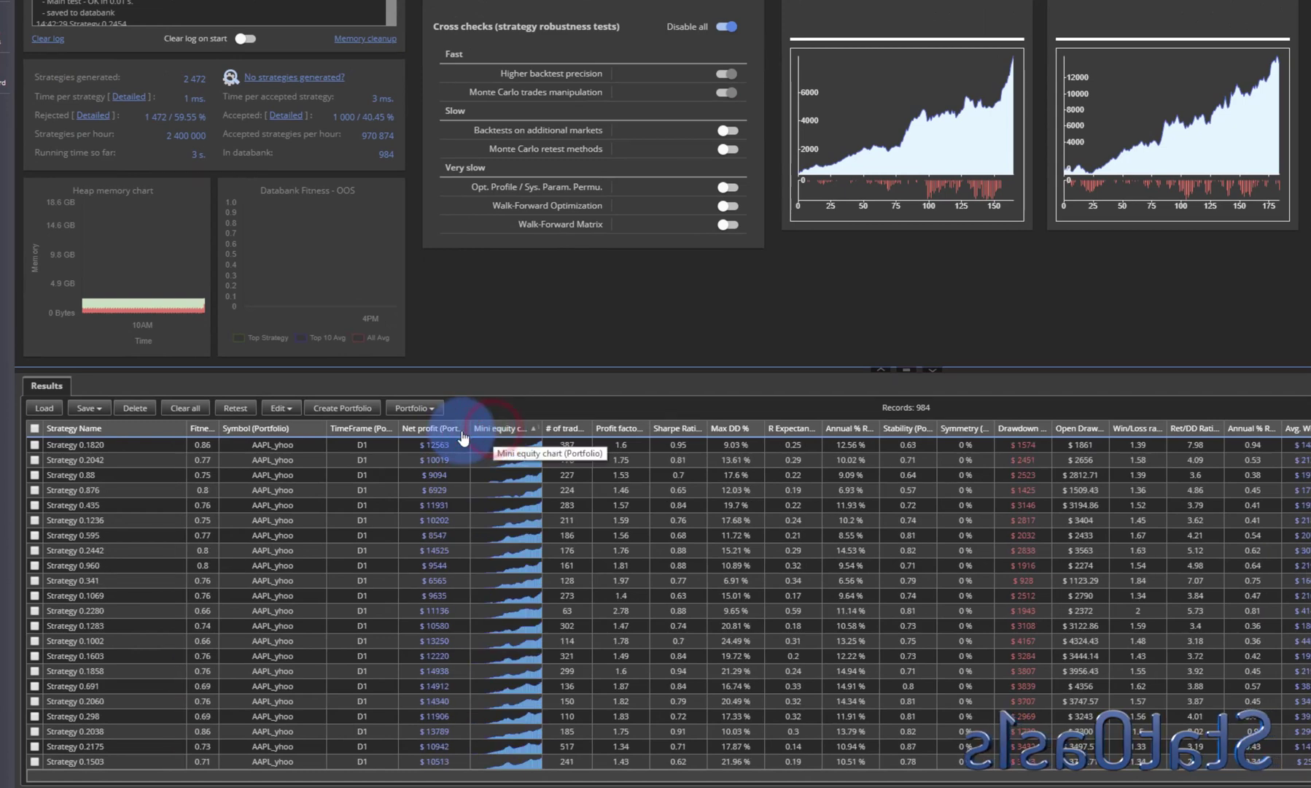
pyautogui.click(496, 465)
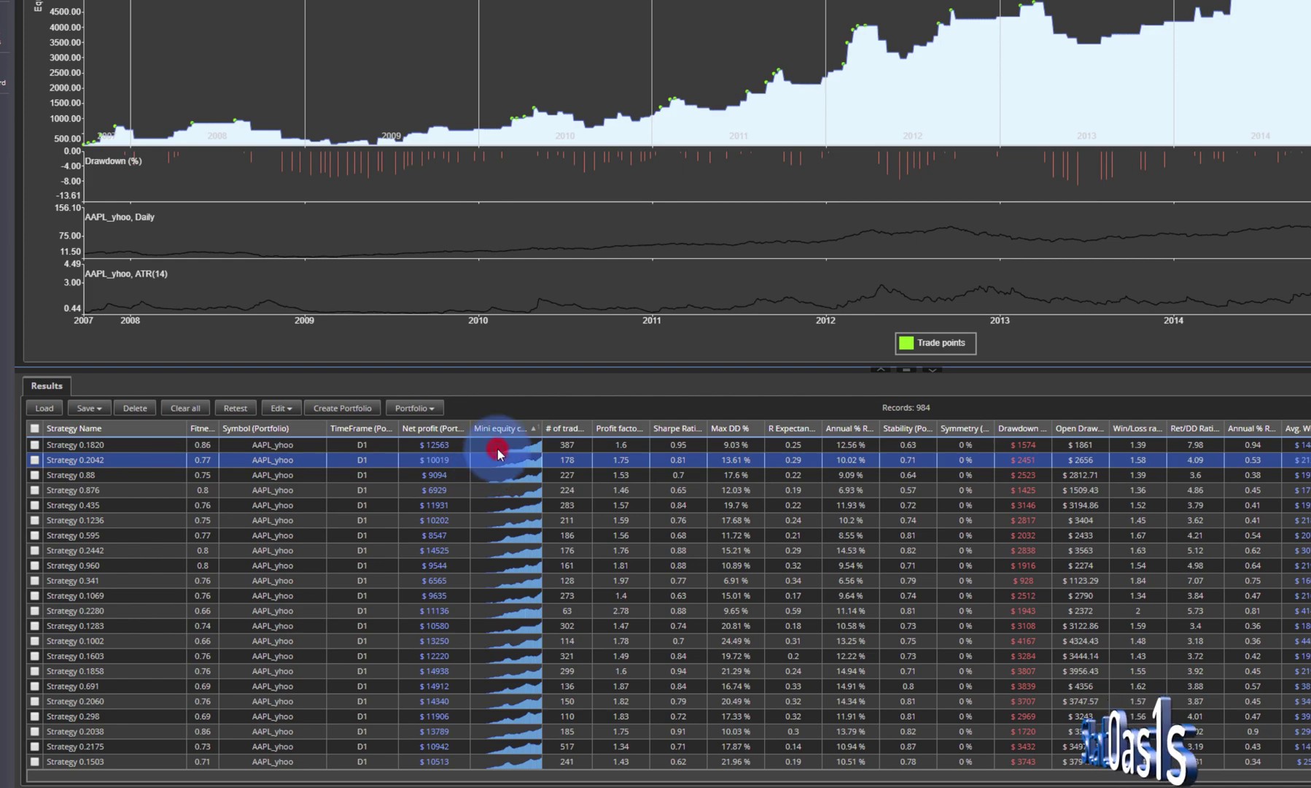
pyautogui.click(498, 447)
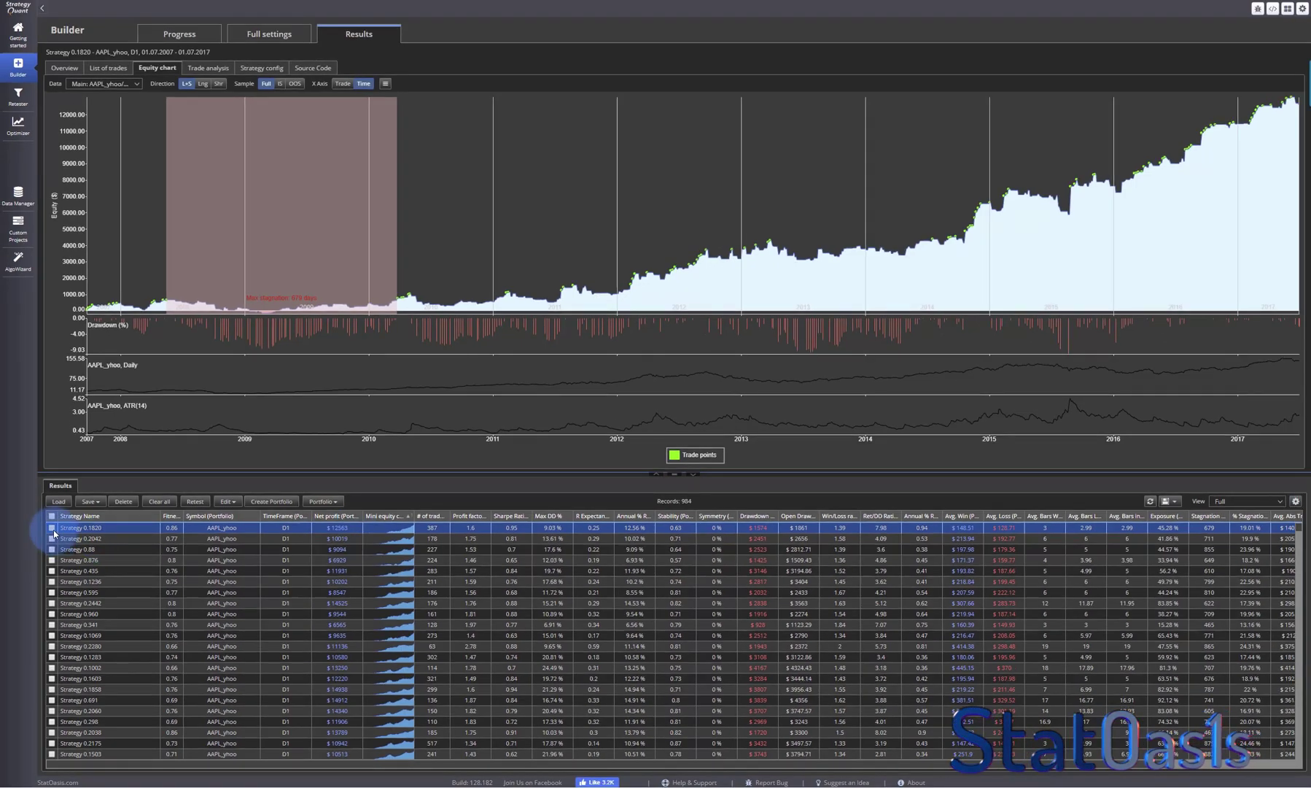
# - Copy Strategy 0.1820 to the Retester with the current config applied, keeping the original in the databank
pyautogui.click(52, 527)
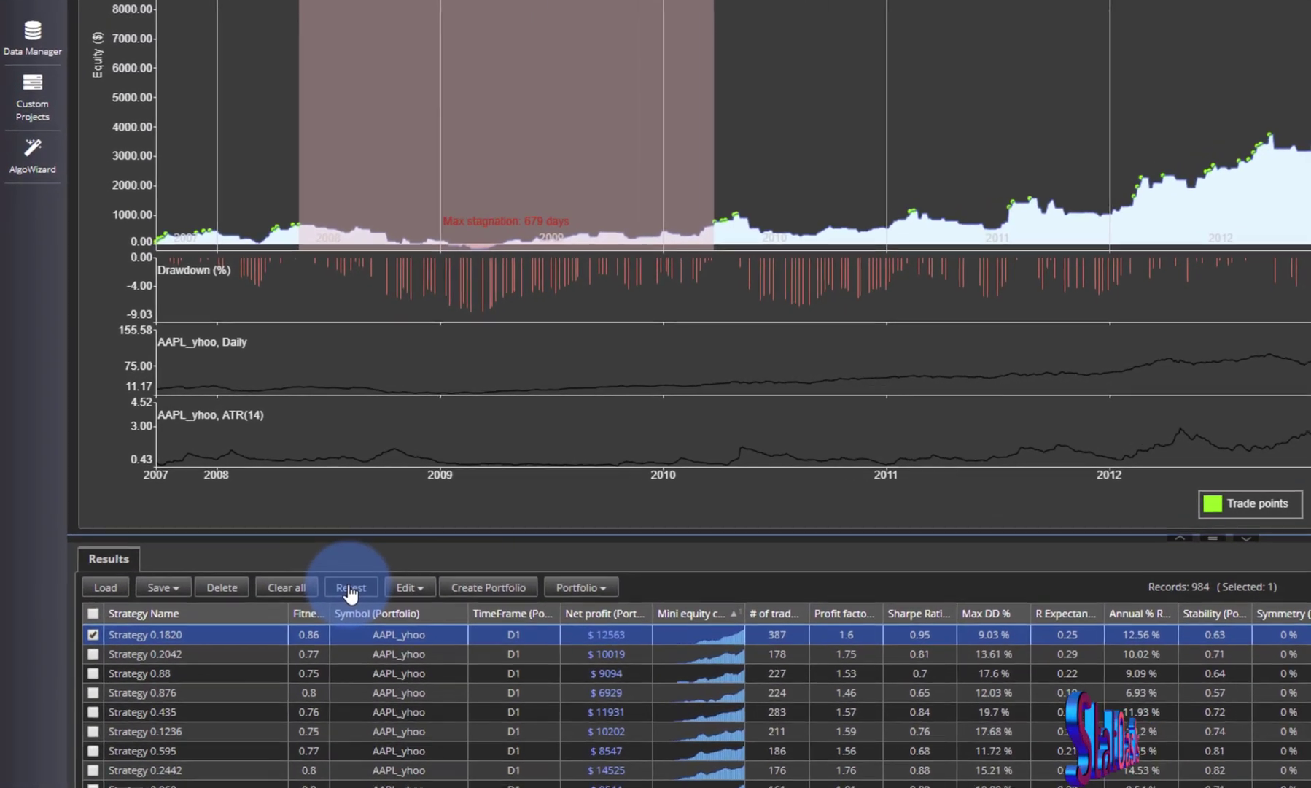
pyautogui.click(195, 501)
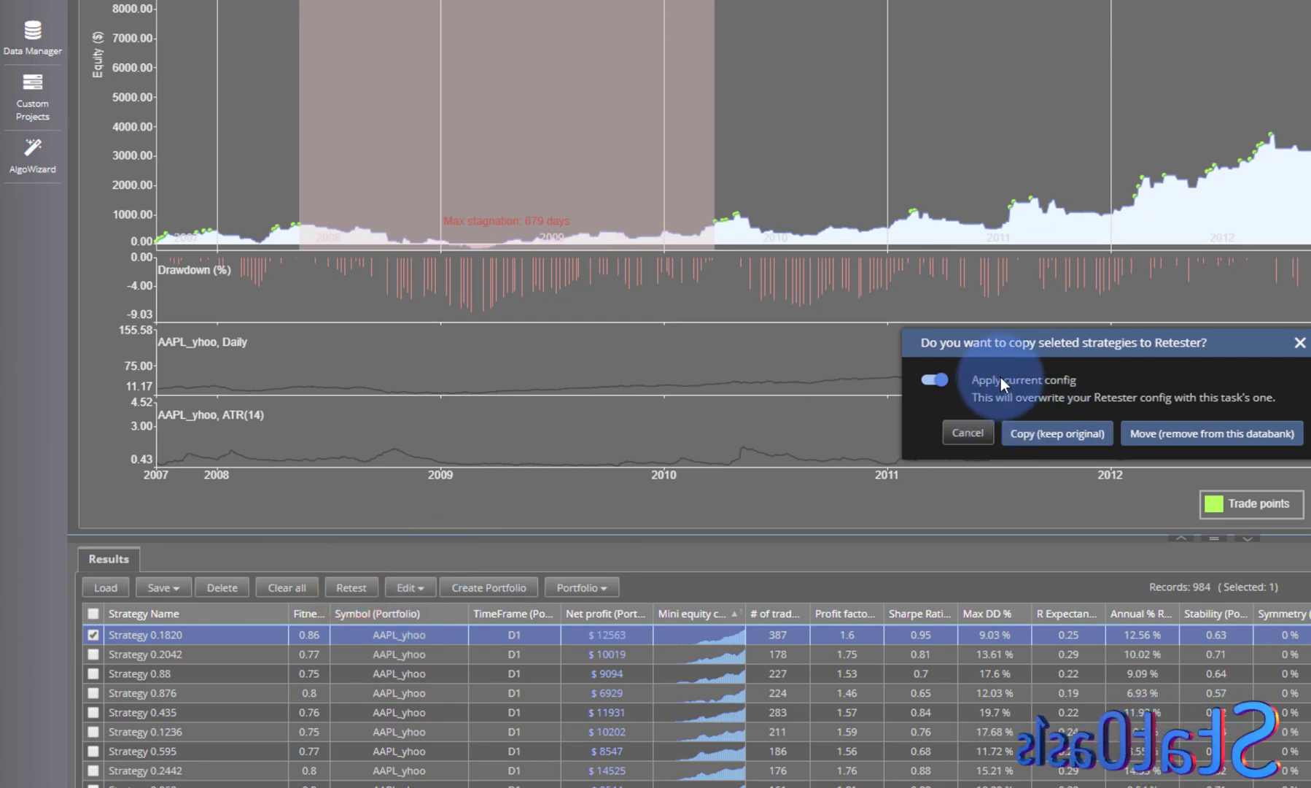
pyautogui.click(1050, 432)
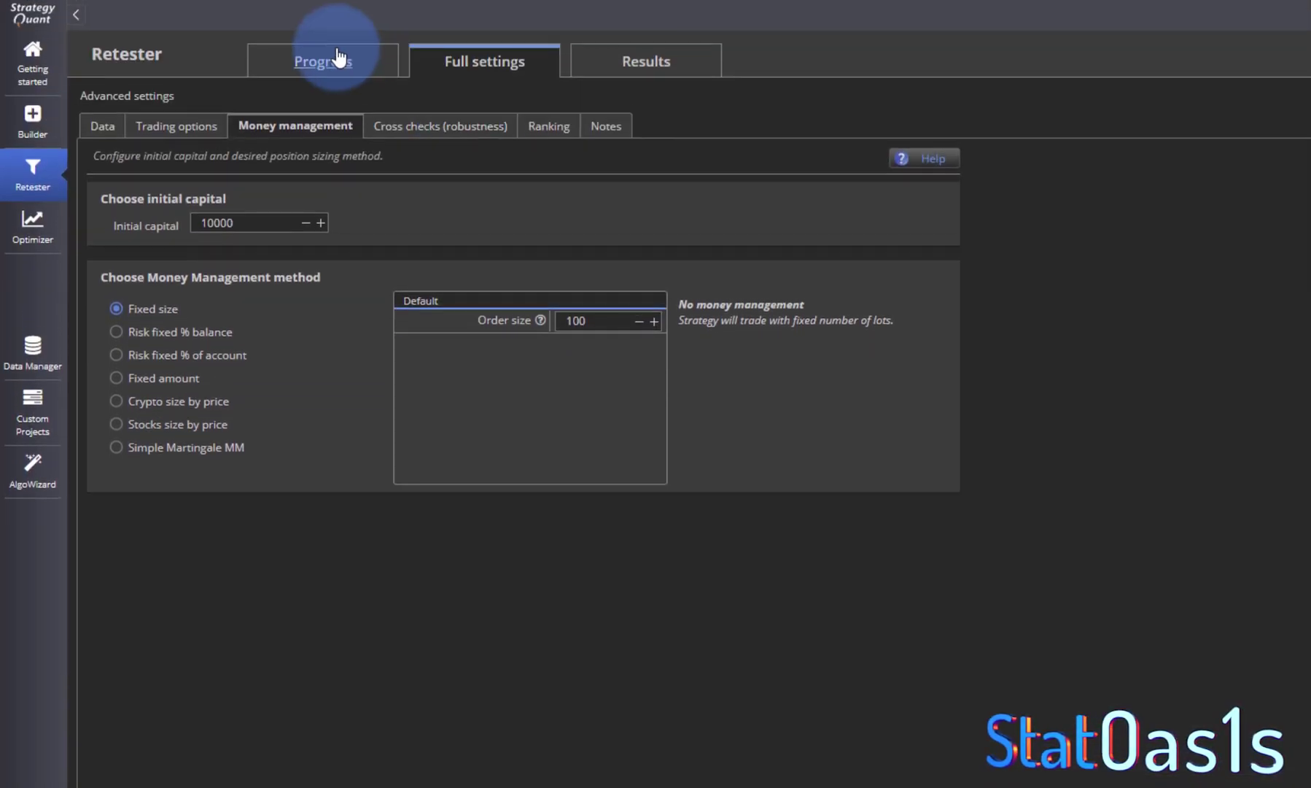
# - Set the Retester's target databank to Fixed Size
pyautogui.click(337, 54)
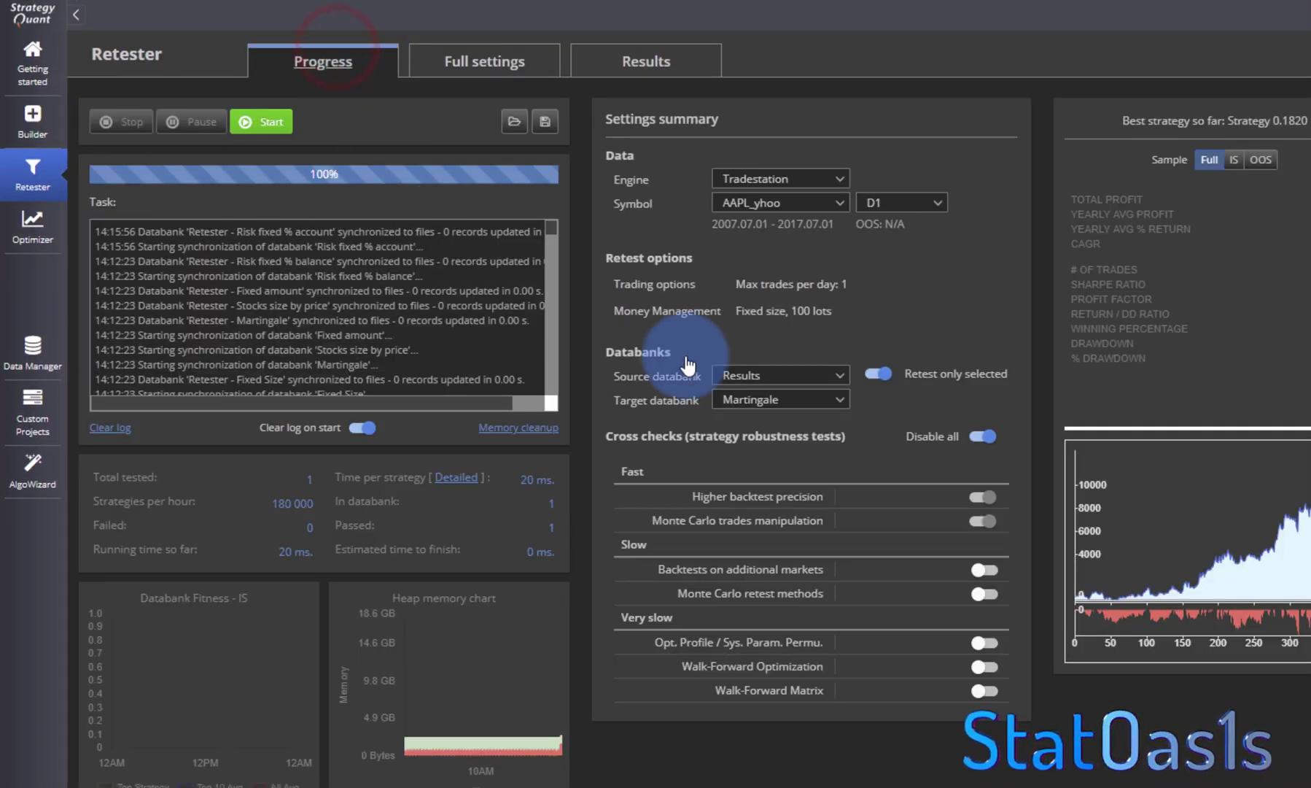
pyautogui.click(759, 399)
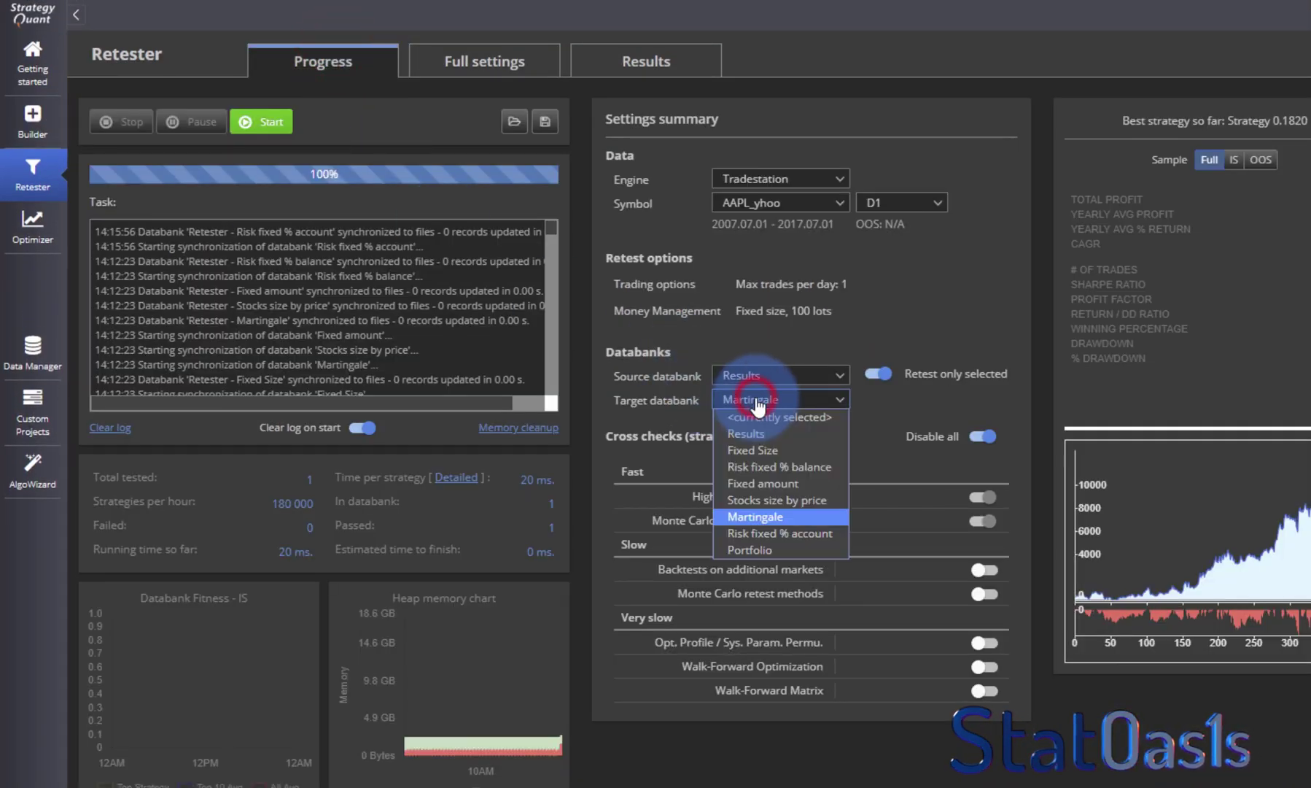
pyautogui.click(751, 450)
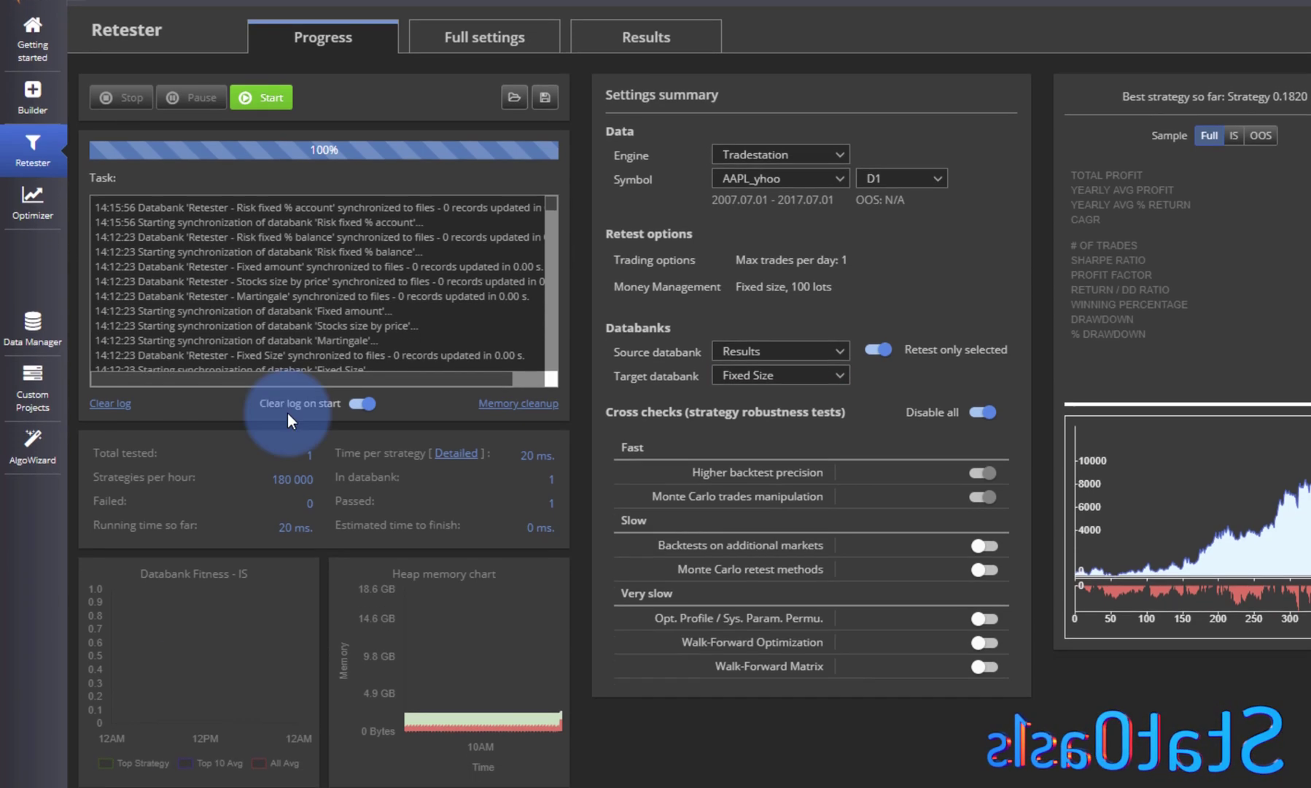
# - Run the retest of Strategy 0.1820 and compare its Fixed Size databank result with the original in Results
pyautogui.click(261, 121)
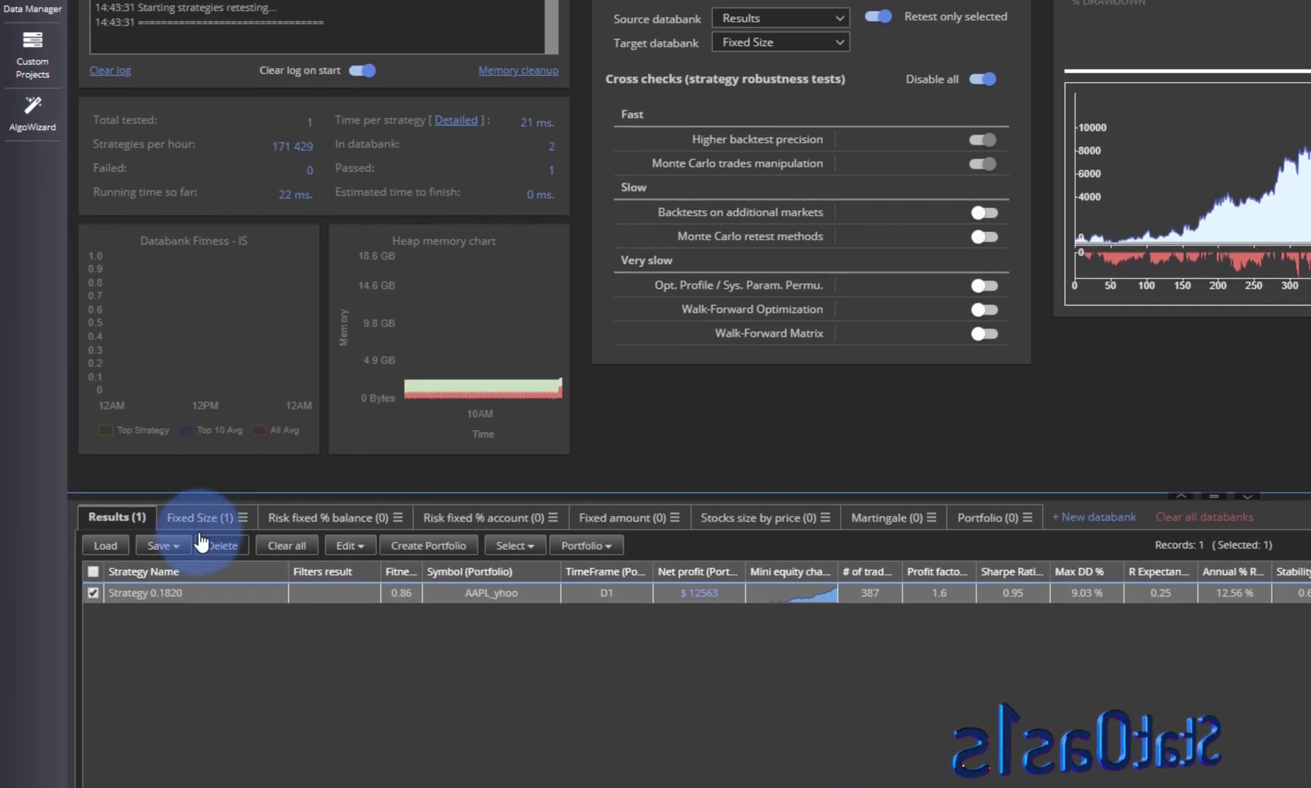
pyautogui.click(93, 592)
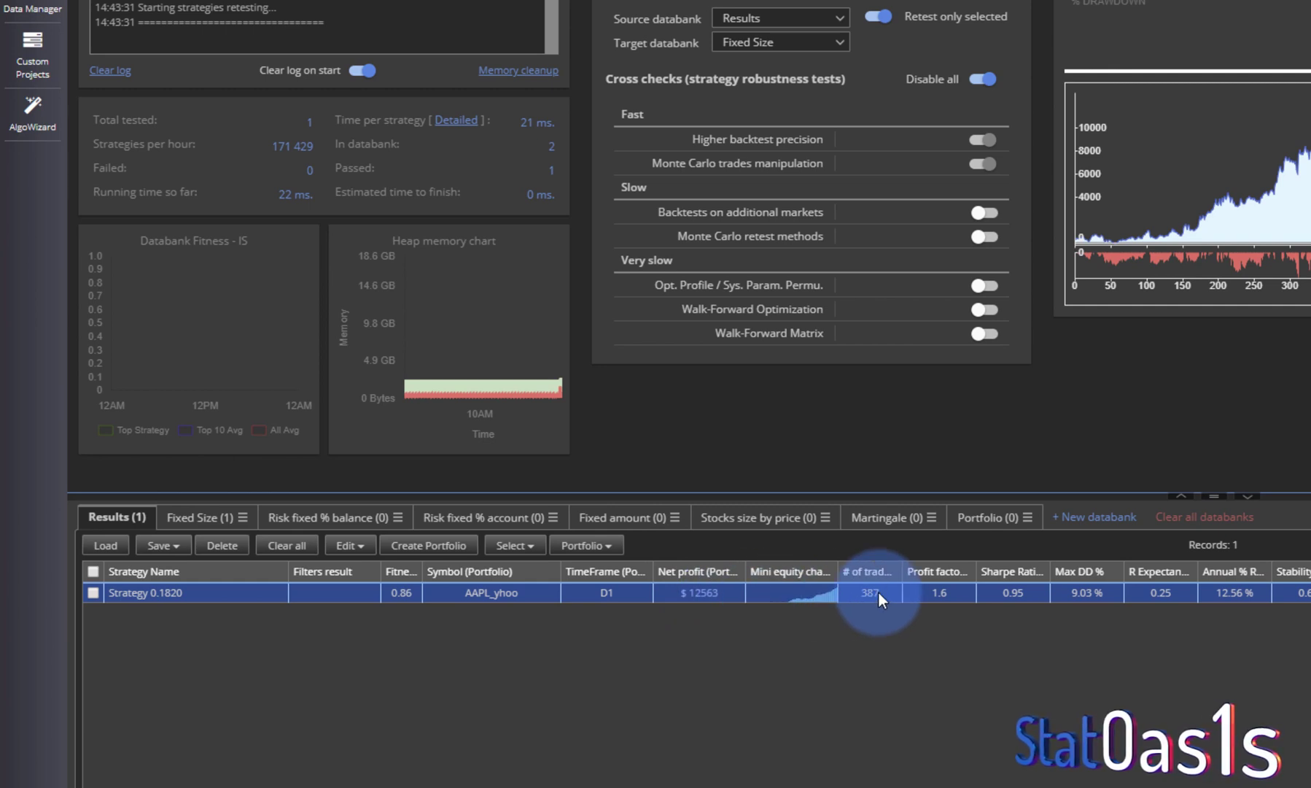
pyautogui.click(222, 520)
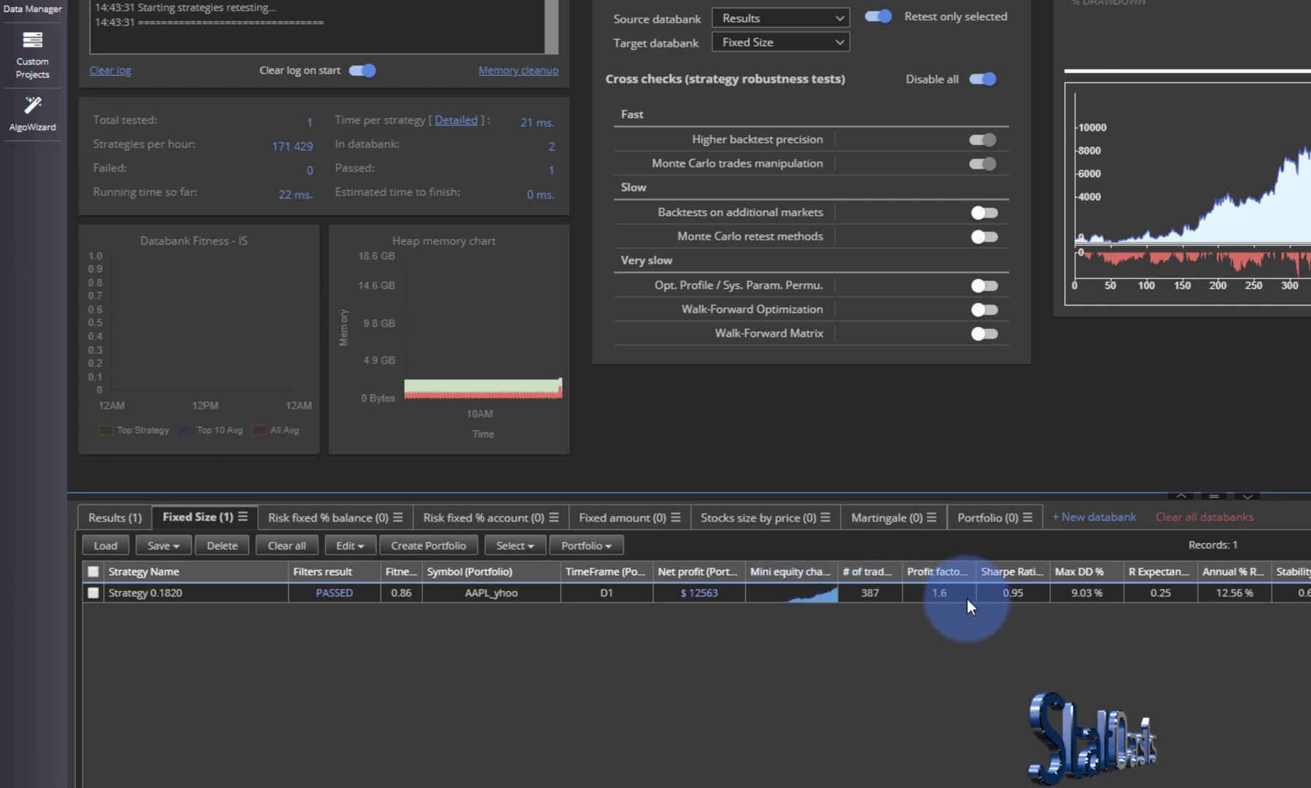
pyautogui.click(124, 519)
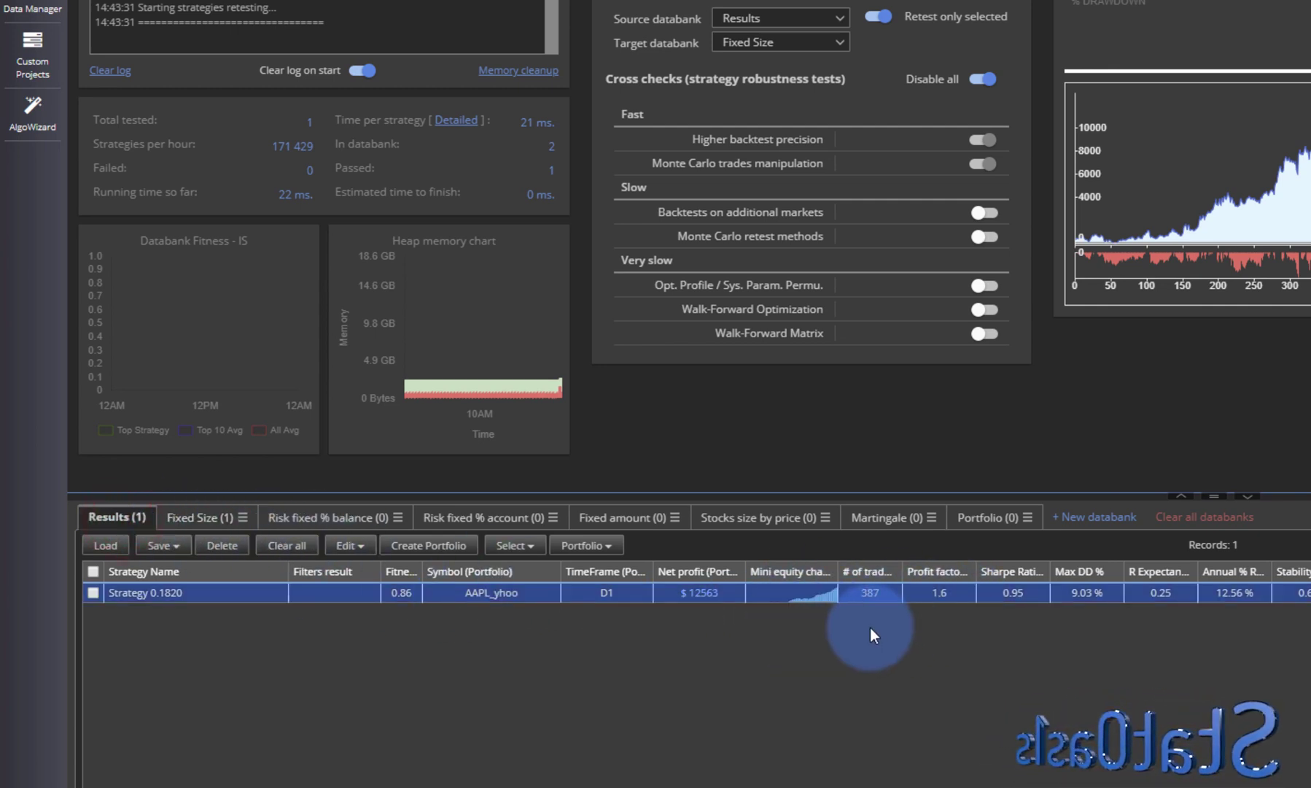
# - Choose Risk fixed % balance as the Retester's money management method and set its size decimals to 0
pyautogui.scroll(5, 616, 132)
pyautogui.click(460, 22)
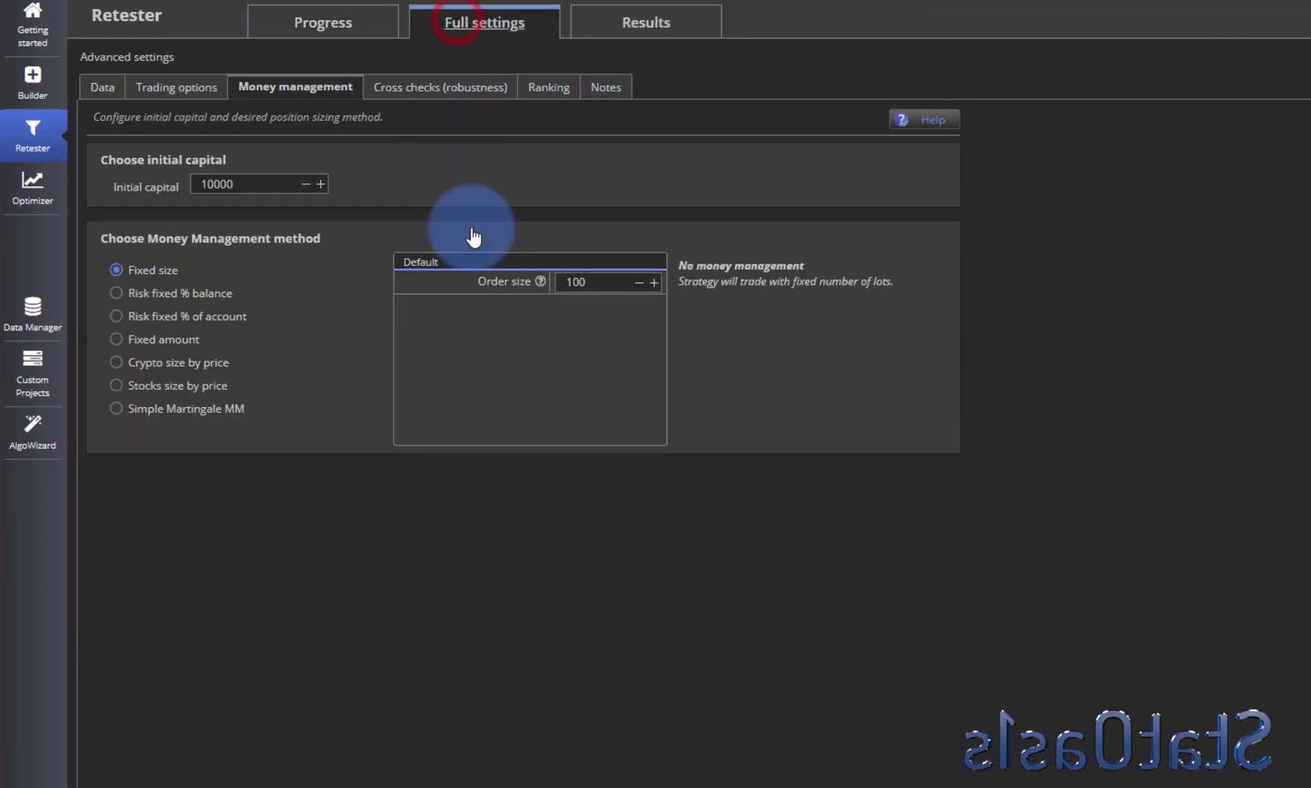
pyautogui.click(159, 296)
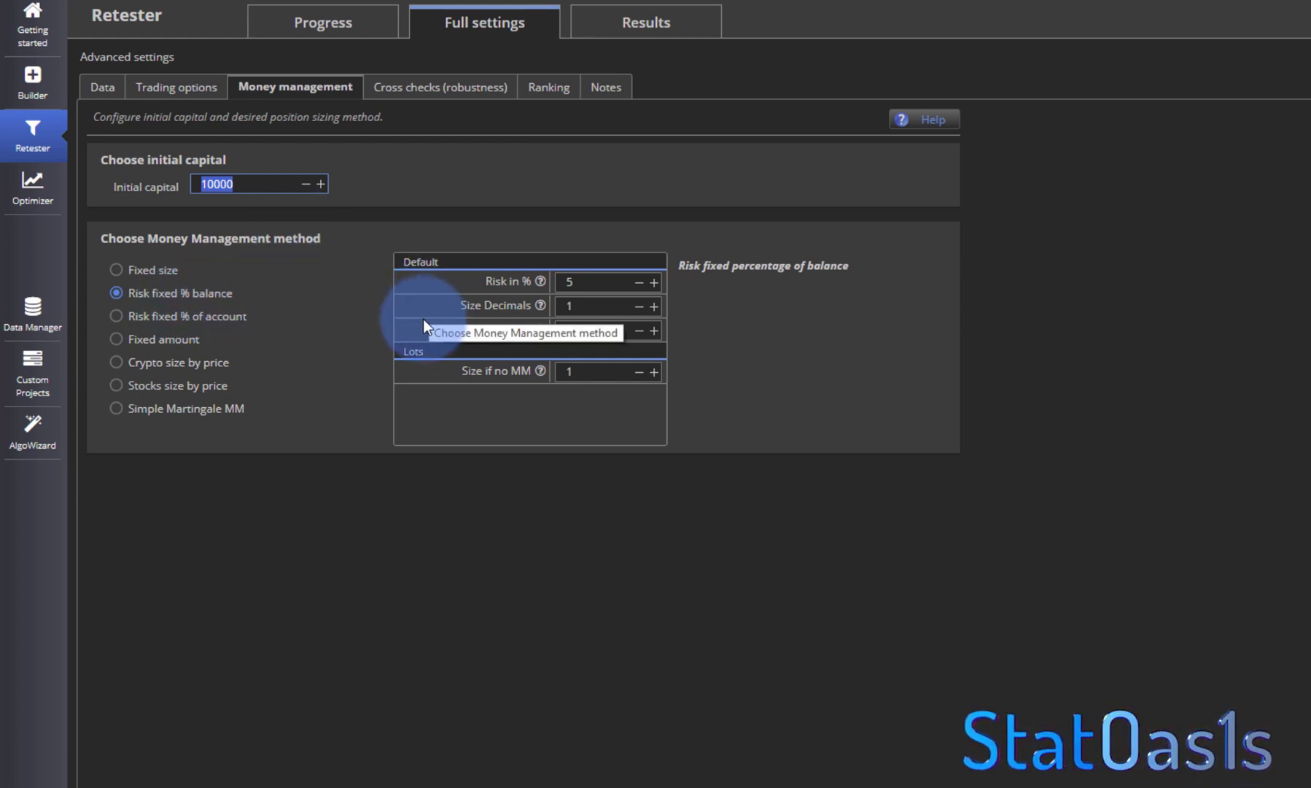
pyautogui.click(594, 282)
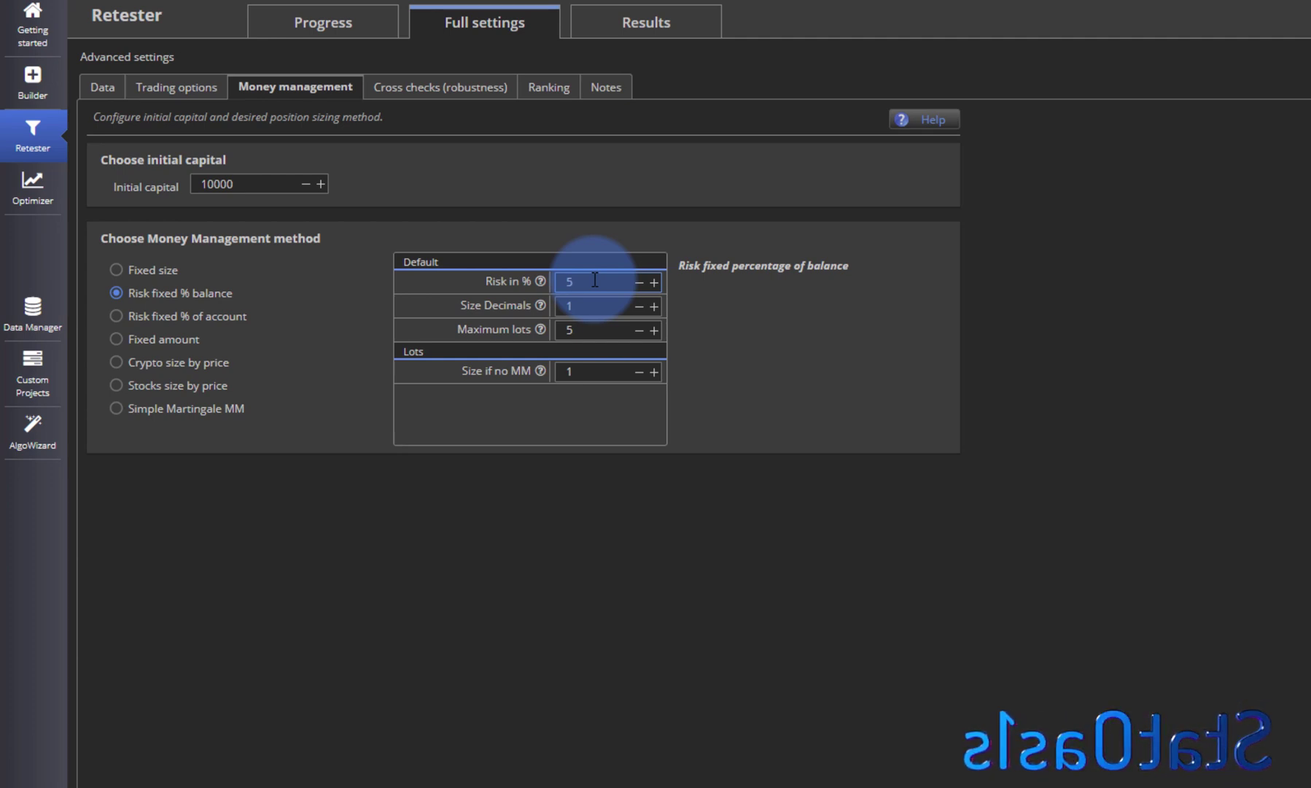
pyautogui.click(585, 306)
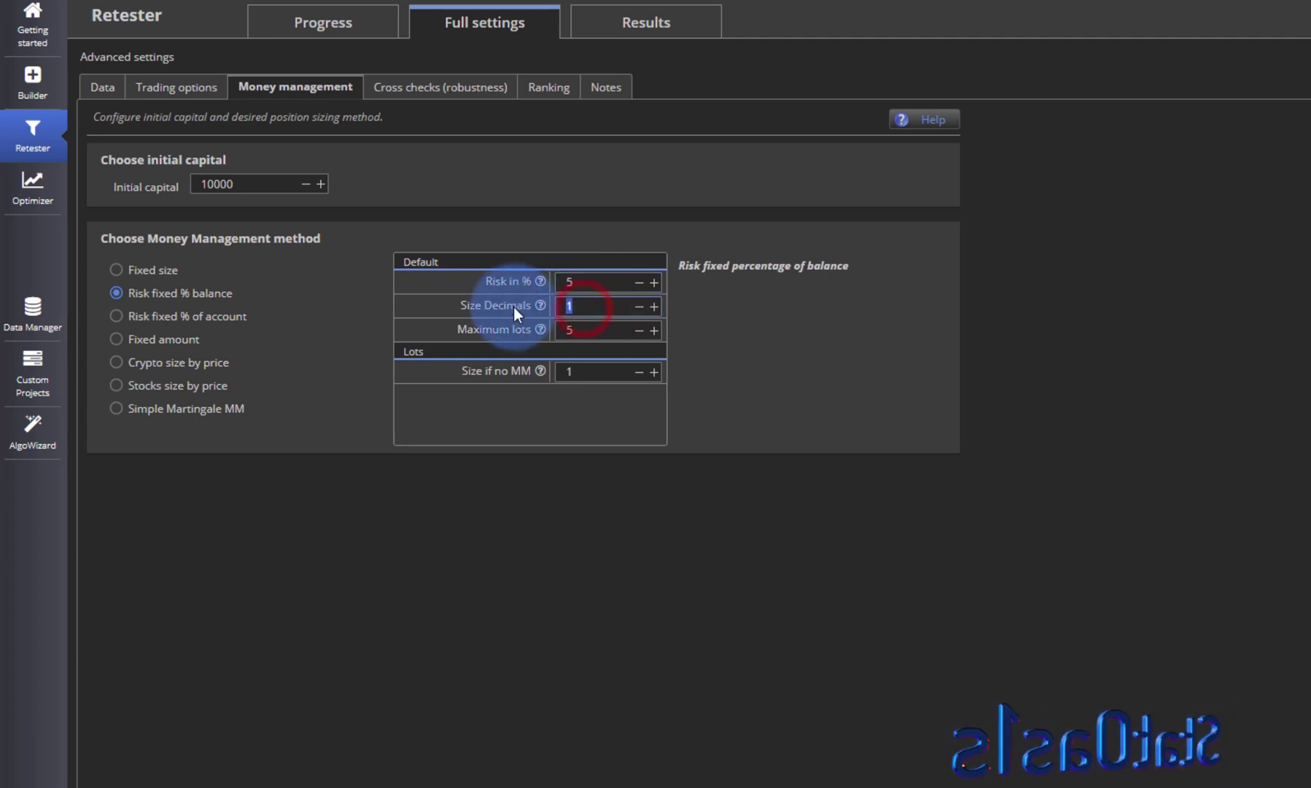
pyautogui.write('0')
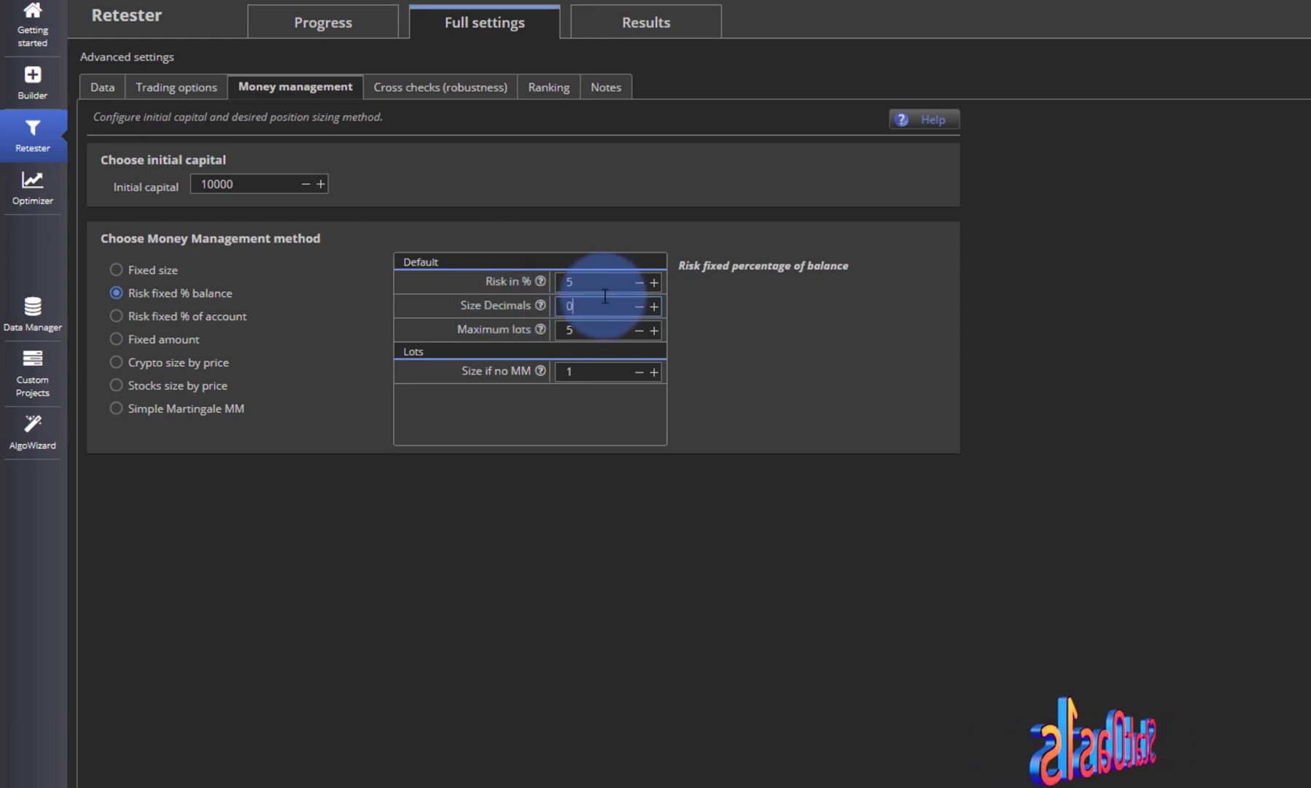
pyautogui.moveTo(541, 305)
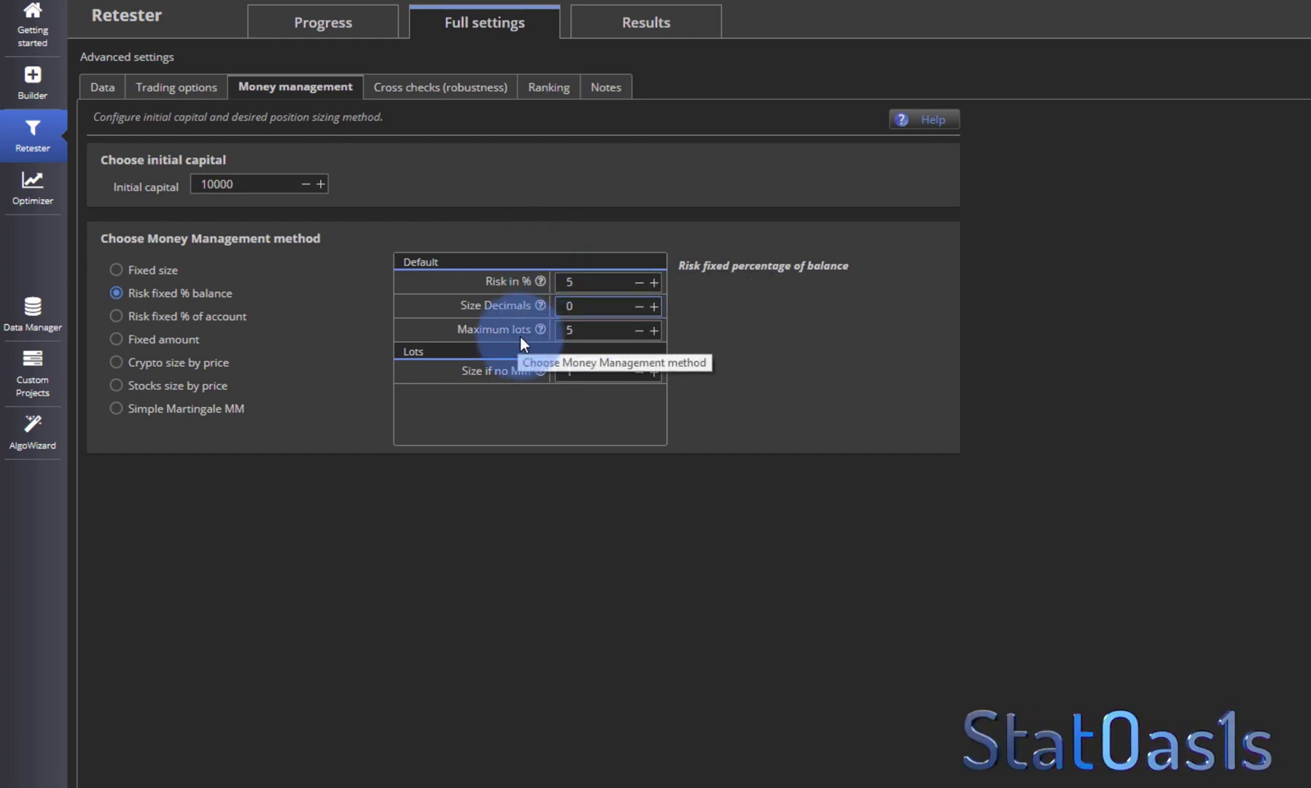
# - Set the maximum lots to 2000 and the size without money management to 100
pyautogui.click(590, 329)
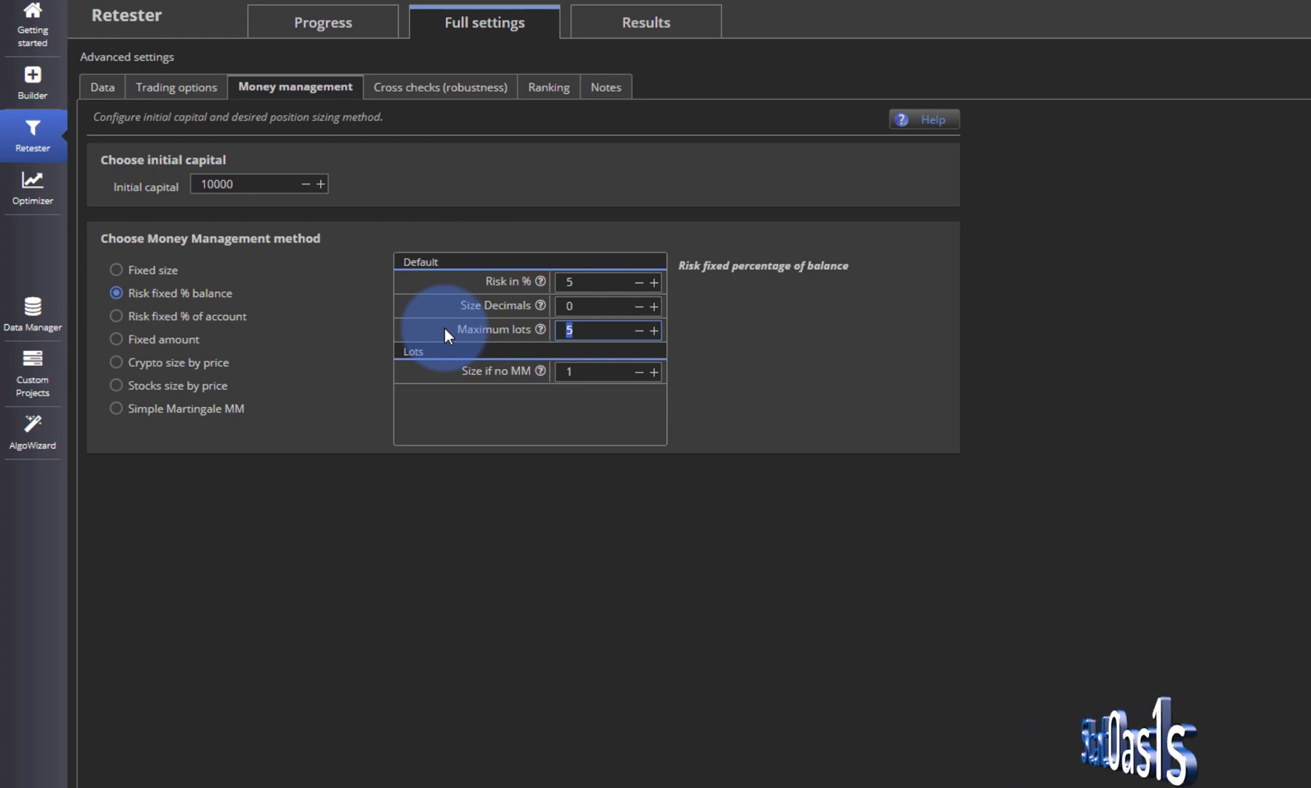
pyautogui.write('2000')
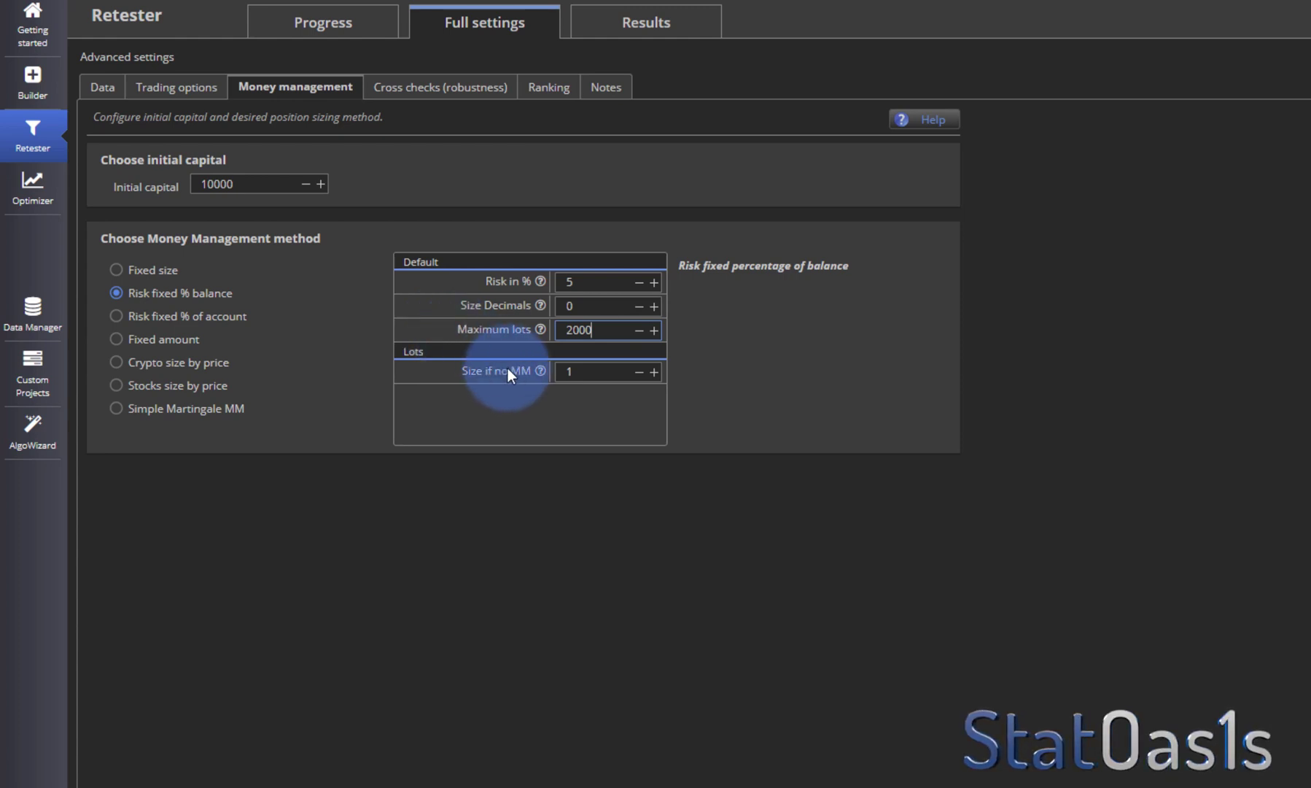
pyautogui.click(575, 369)
pyautogui.write('100')
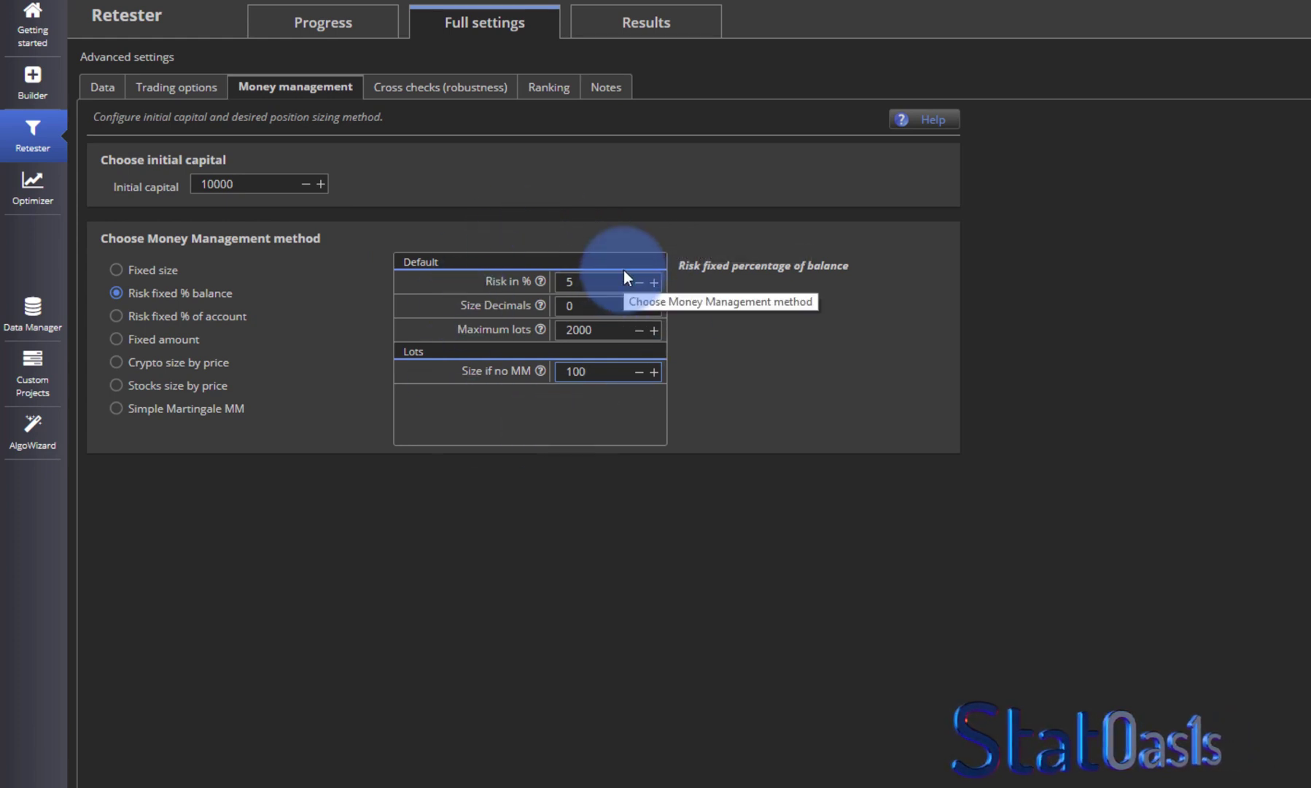
# - Set the target databank to Risk fixed % balance, retest Strategy 0.1820, and open that databank
pyautogui.click(323, 26)
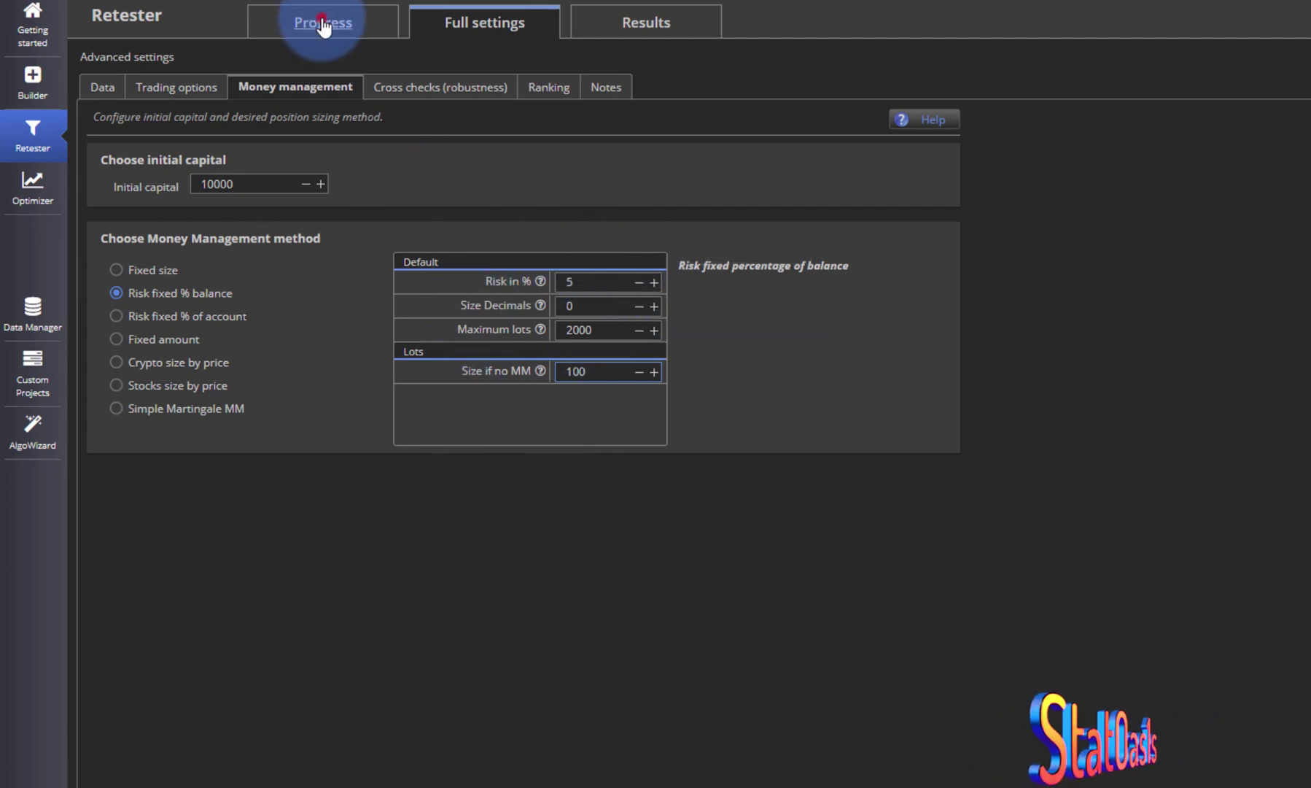
pyautogui.click(791, 357)
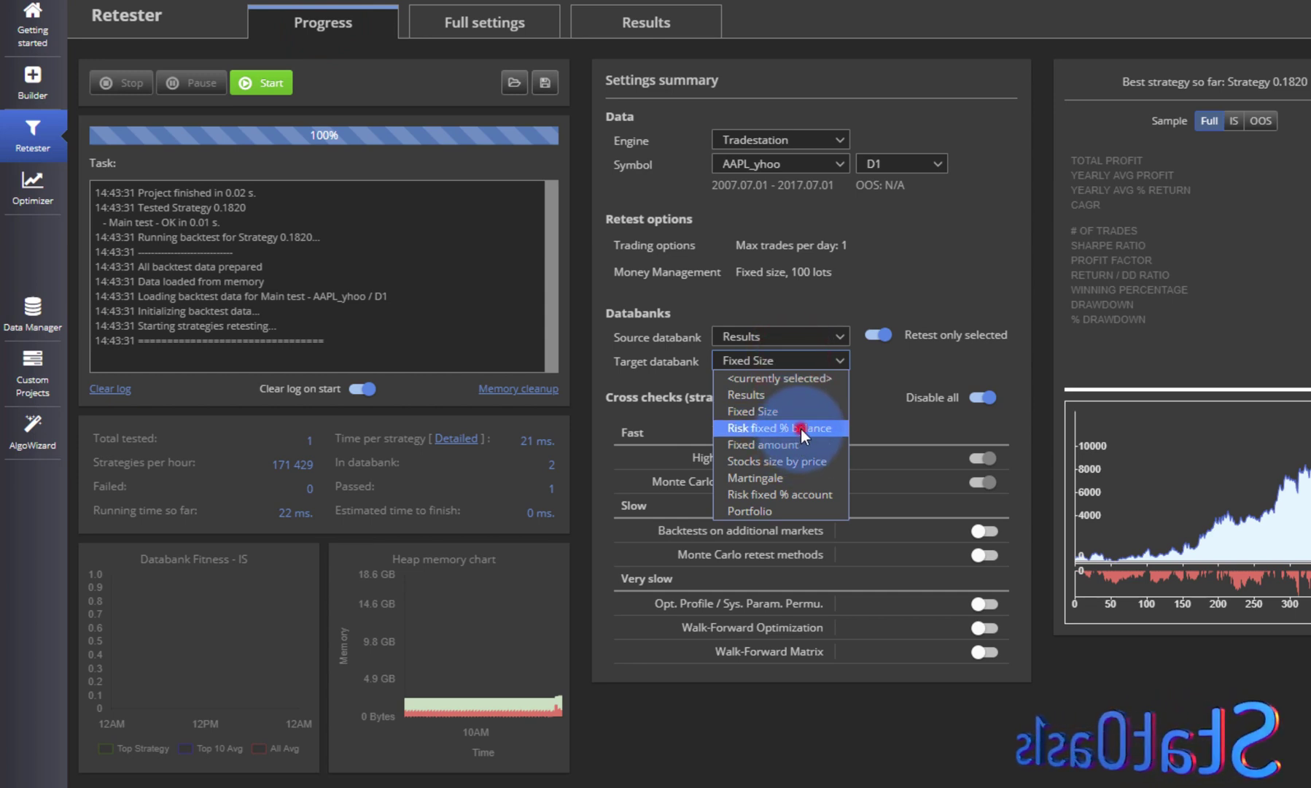
pyautogui.click(801, 429)
pyautogui.click(260, 82)
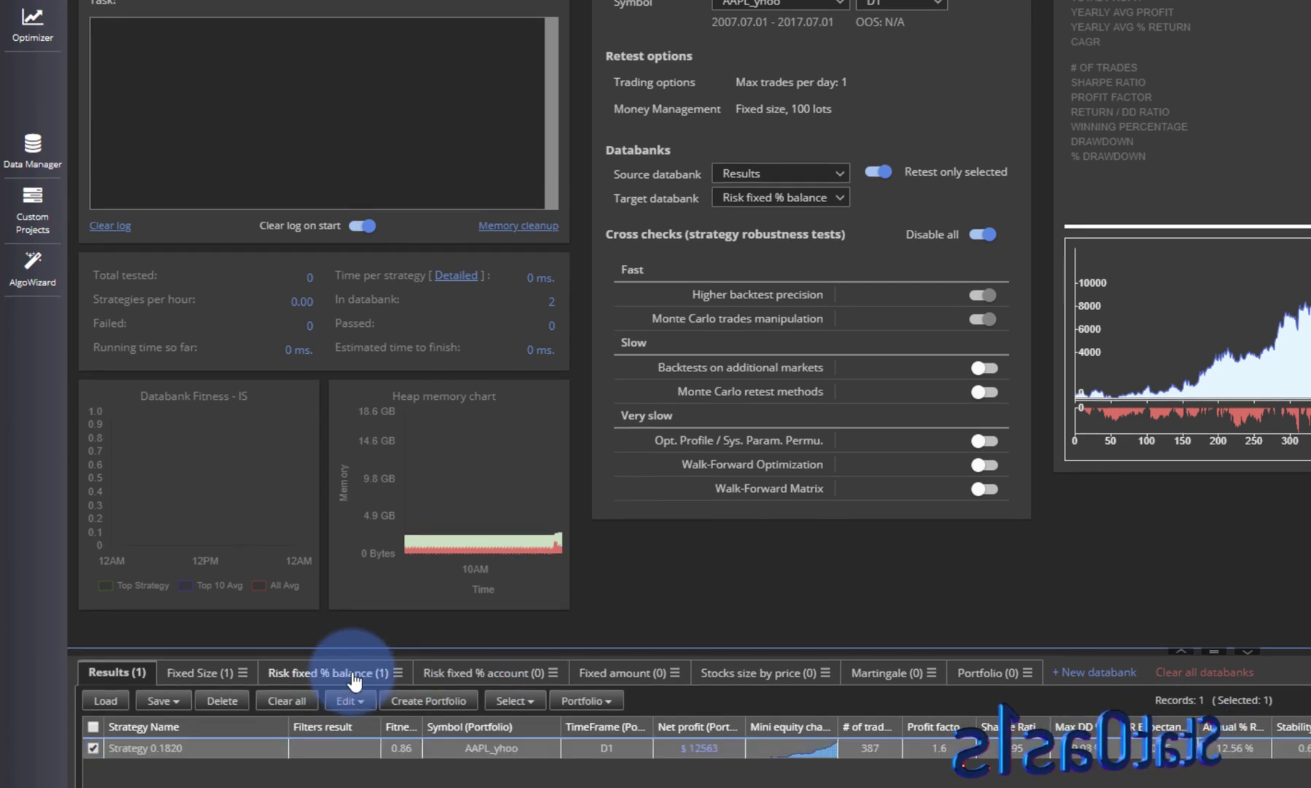
pyautogui.click(348, 679)
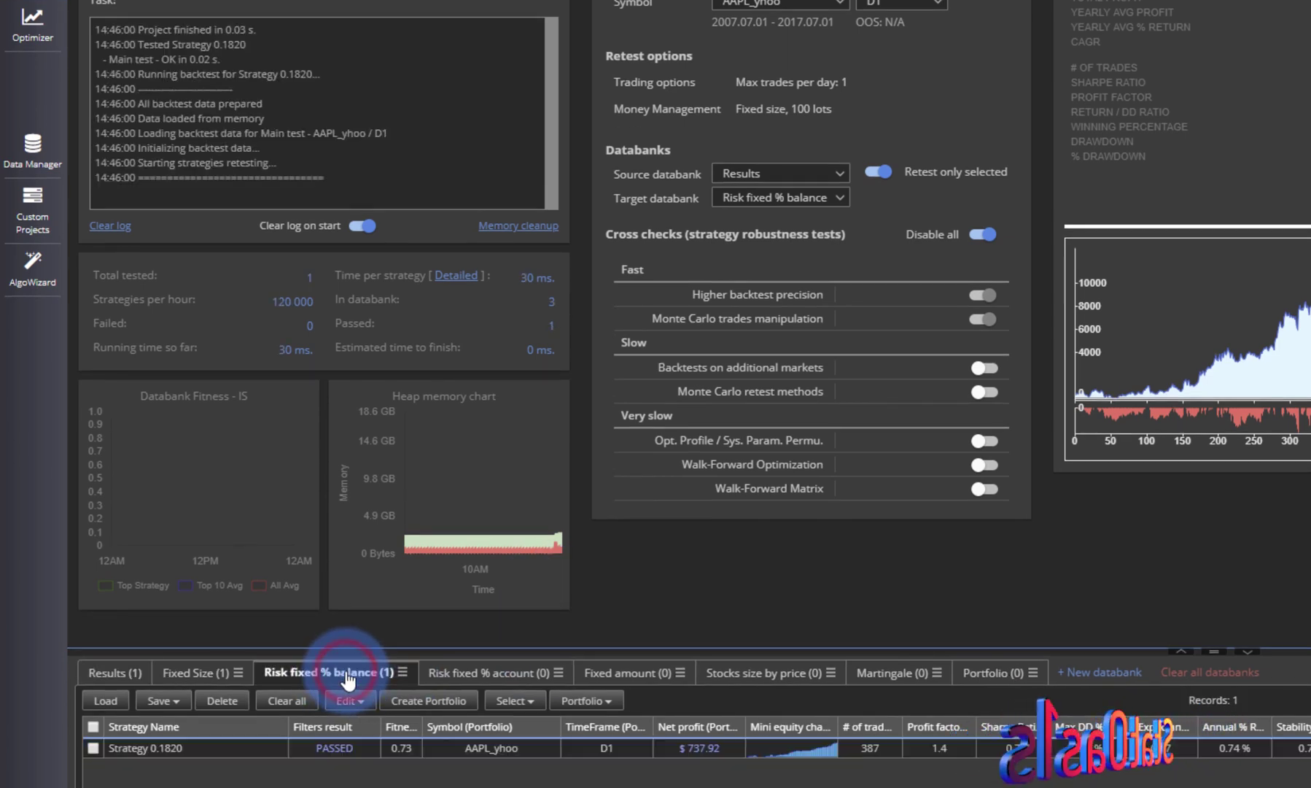
# - Compare the trade sizes of Strategy 0.1820 in the Risk fixed % balance and Fixed Size databanks' lists of trades
pyautogui.doubleClick(515, 747)
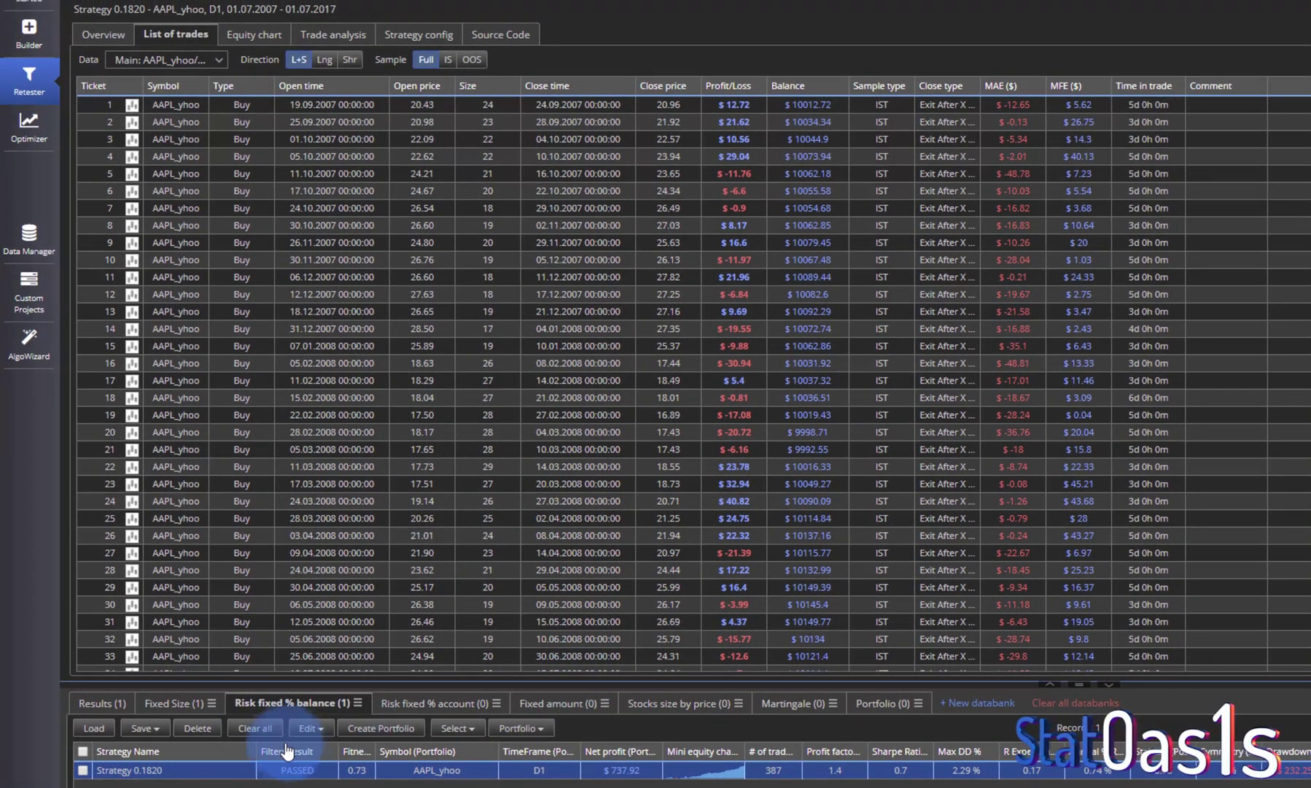
pyautogui.click(174, 703)
pyautogui.click(513, 772)
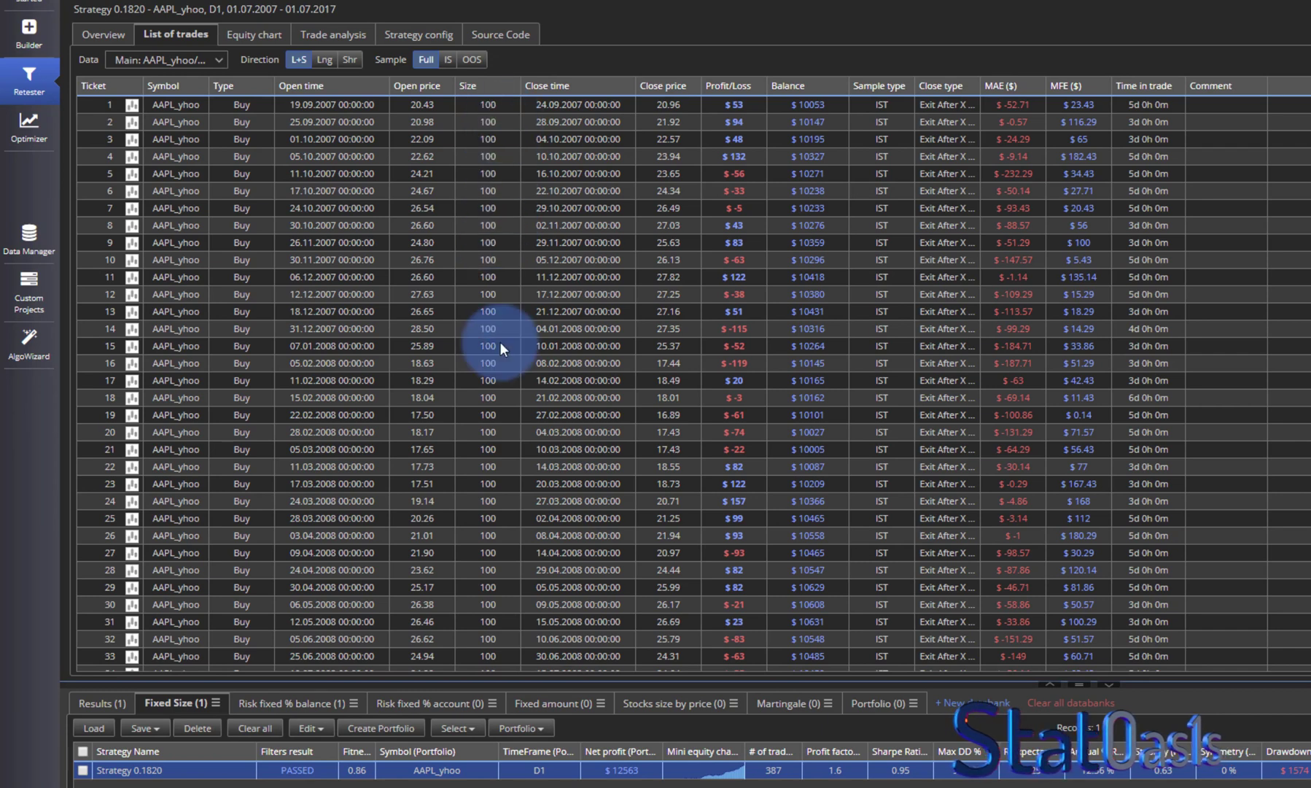
pyautogui.scroll(-20, 671, 384)
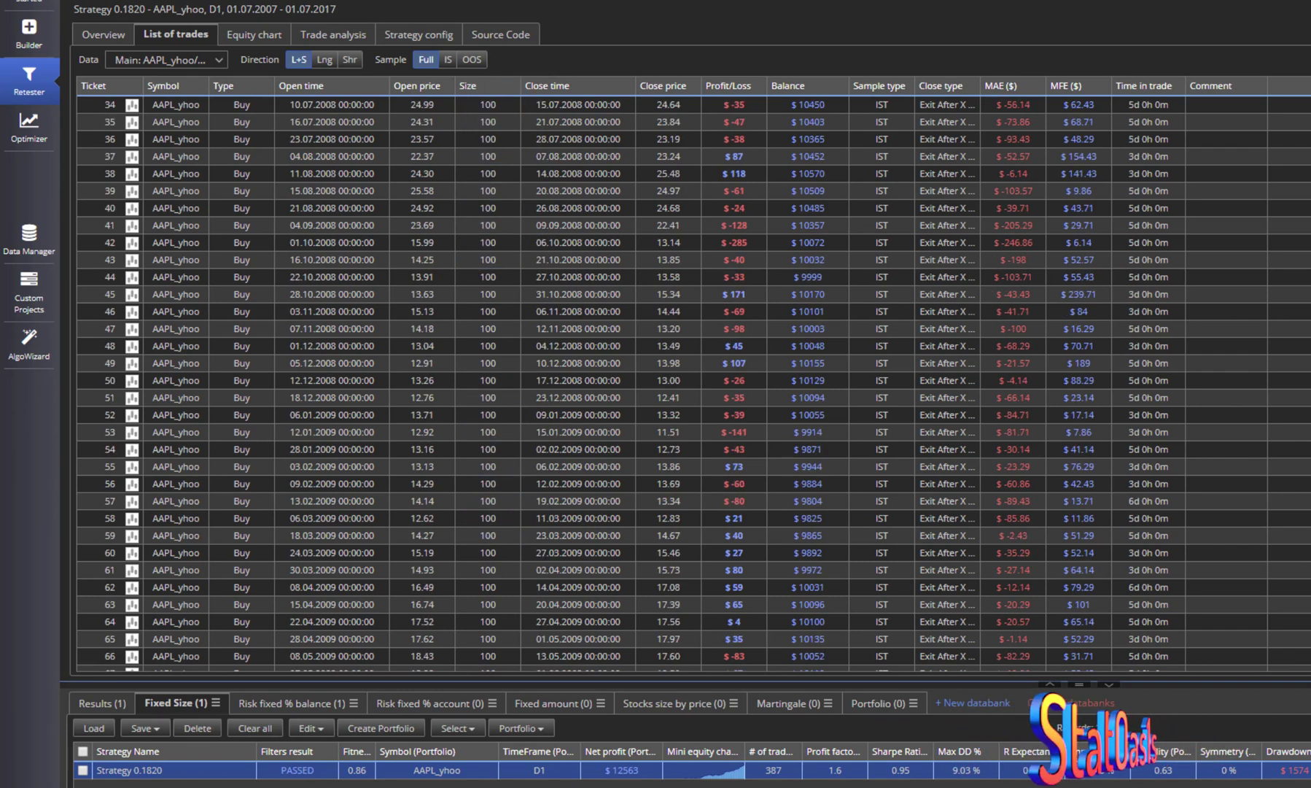
pyautogui.scroll(20, 1048, 350)
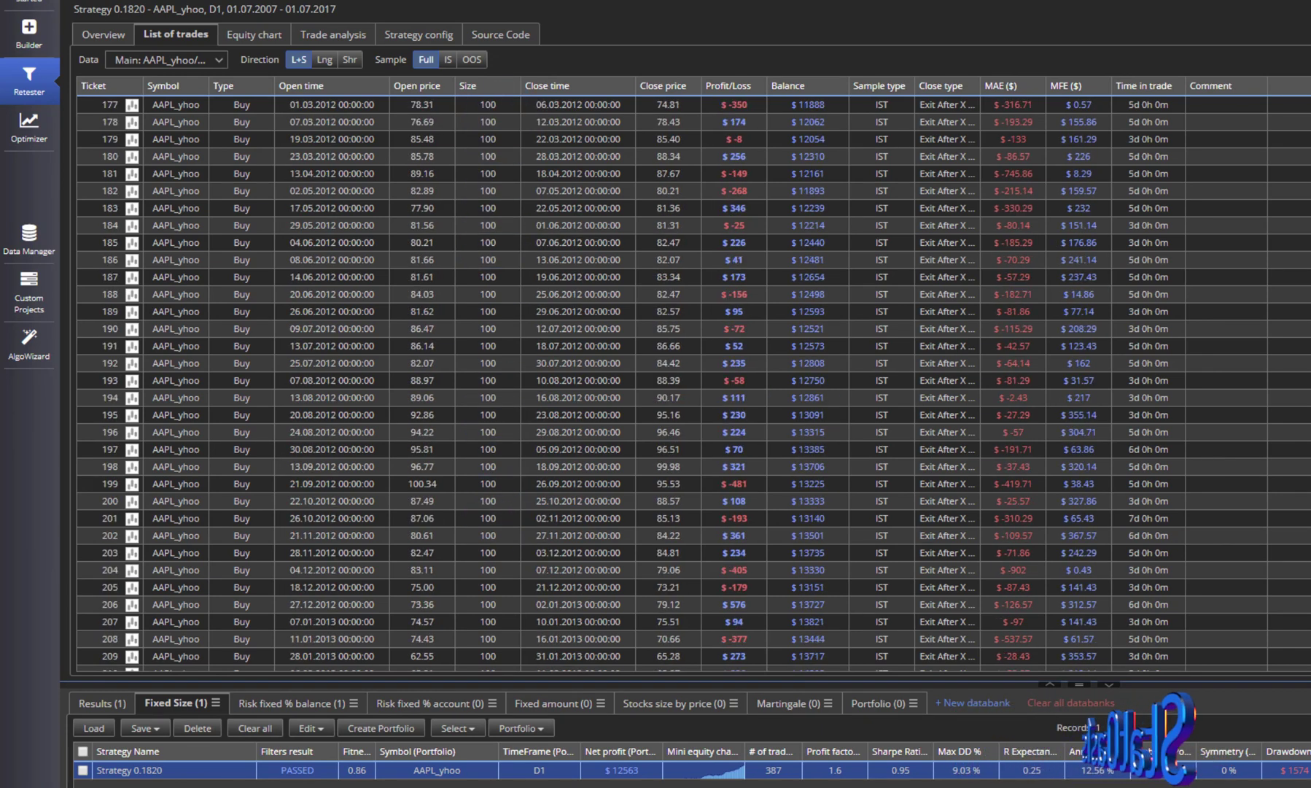
# - Examine how trade sizes develop across the whole list of trades for the Risk fixed % balance retest
pyautogui.click(299, 704)
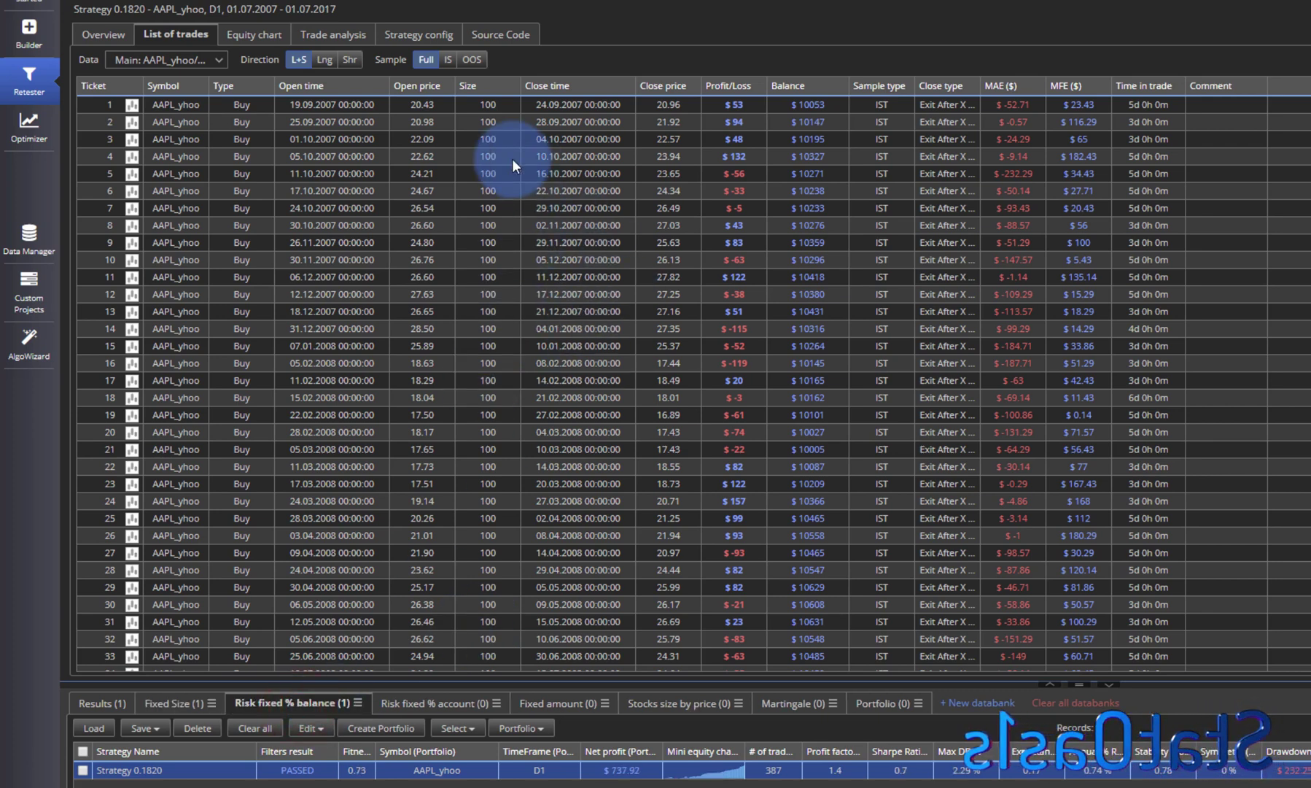
pyautogui.doubleClick(292, 769)
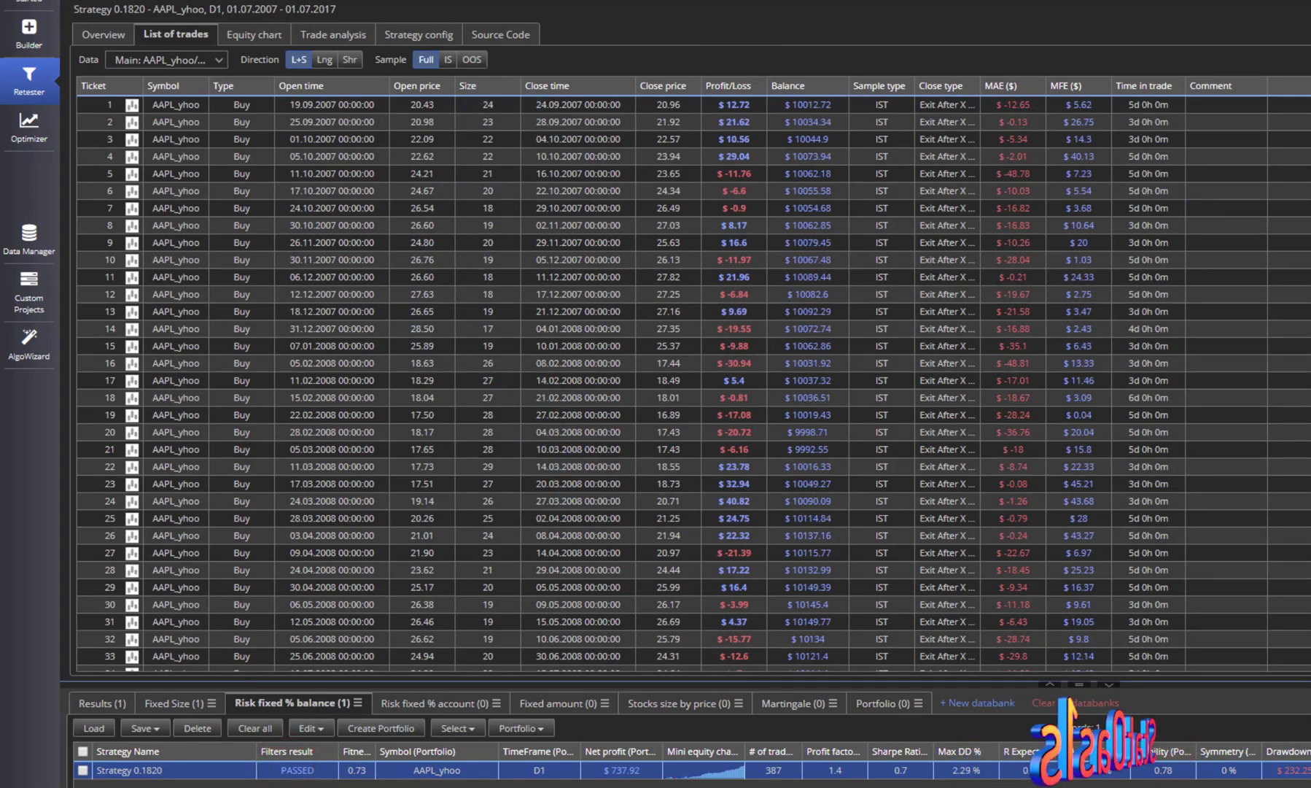
pyautogui.scroll(-3, 670, 379)
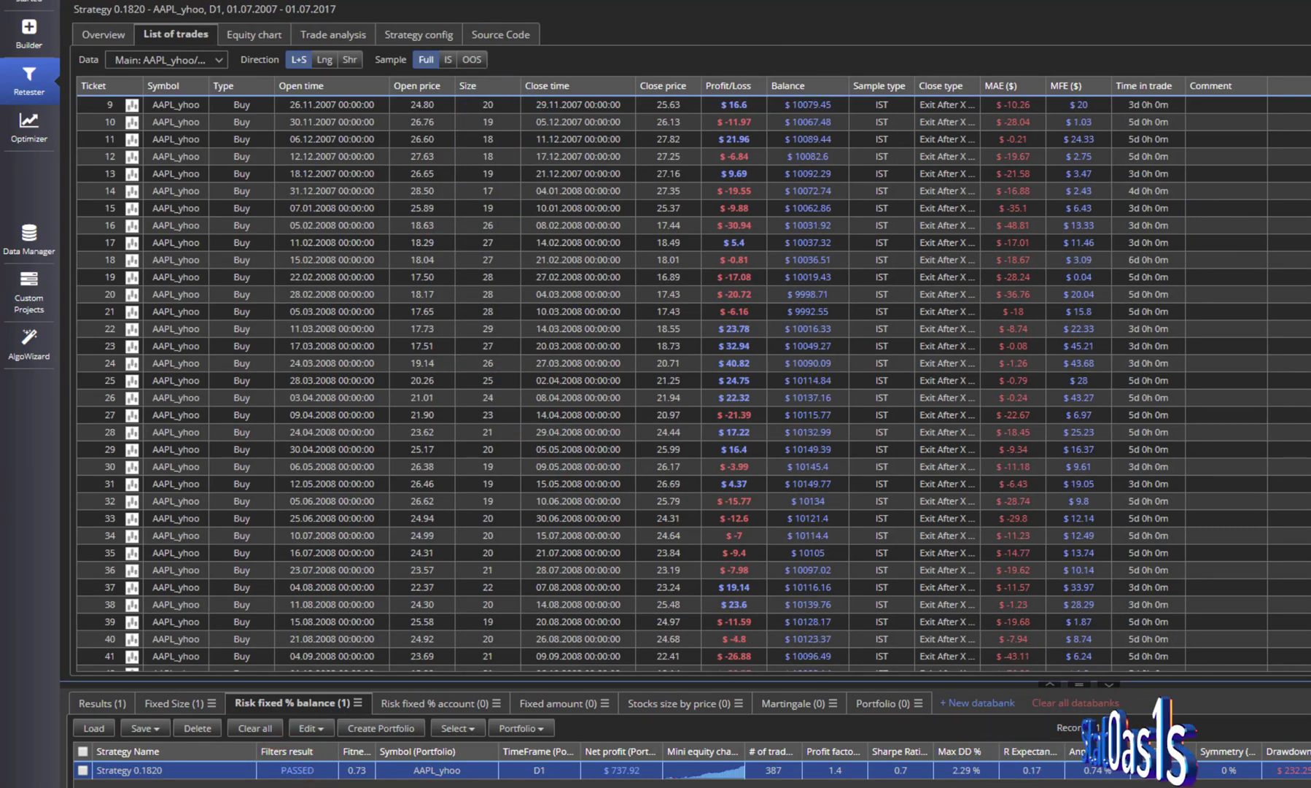
pyautogui.scroll(-20, 671, 379)
pyautogui.scroll(20, 671, 379)
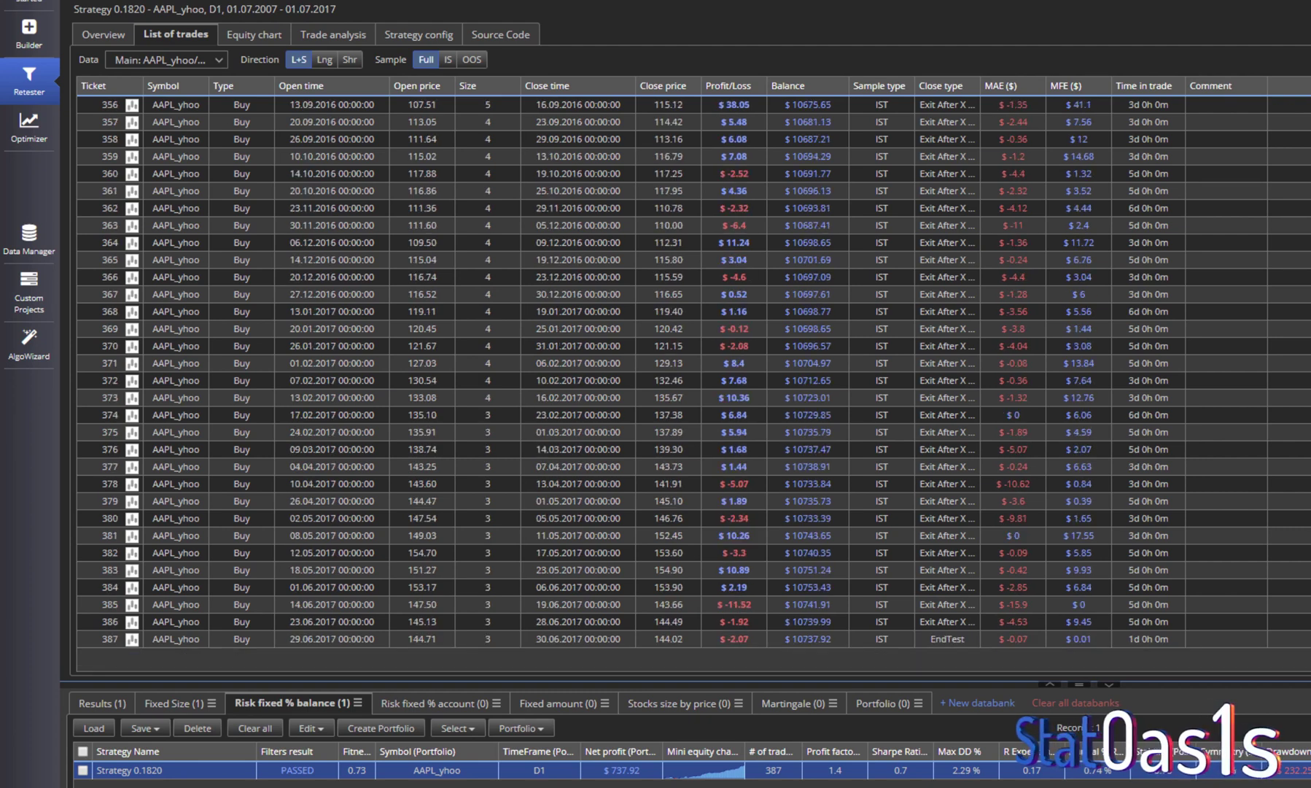
pyautogui.scroll(20, 1239, 132)
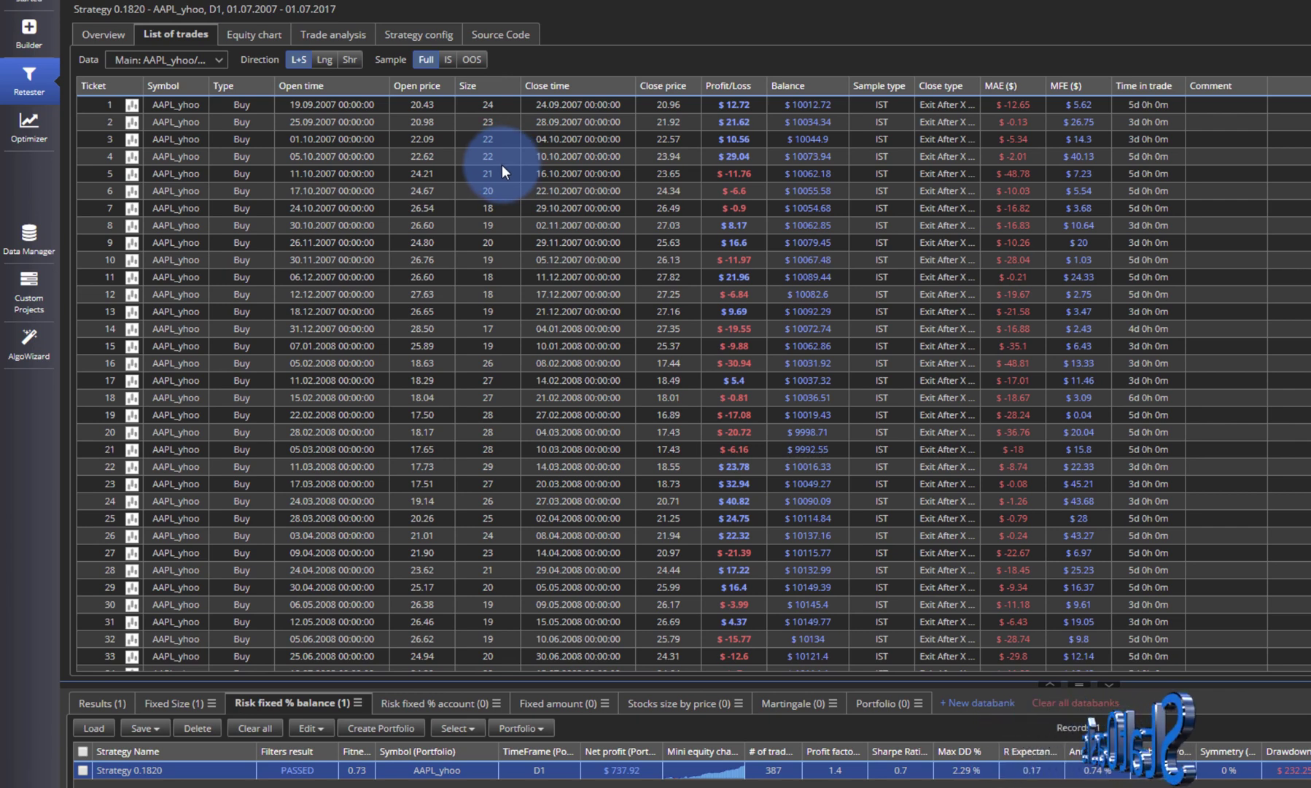
# - Review the pseudo source code of Strategy 0.1820 for its entry and exit rules
pyautogui.click(402, 1)
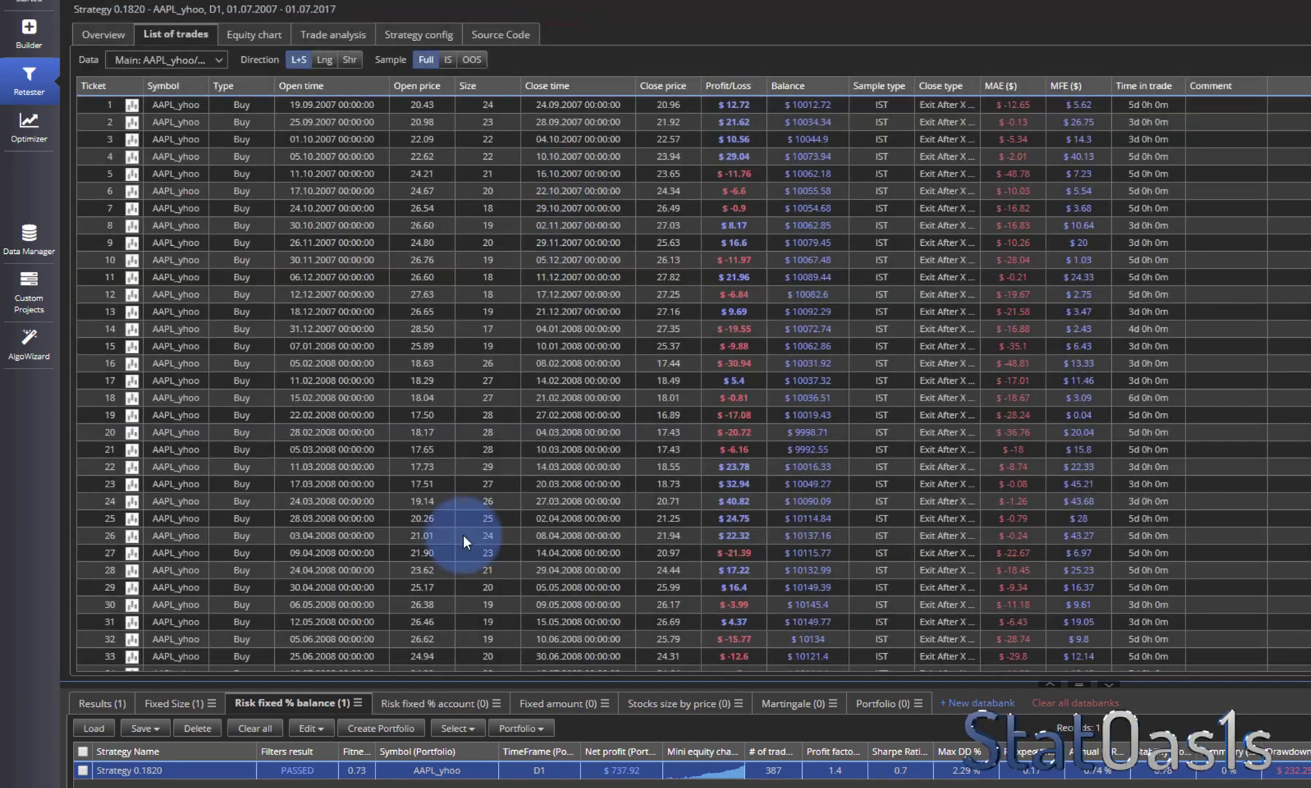
pyautogui.click(486, 34)
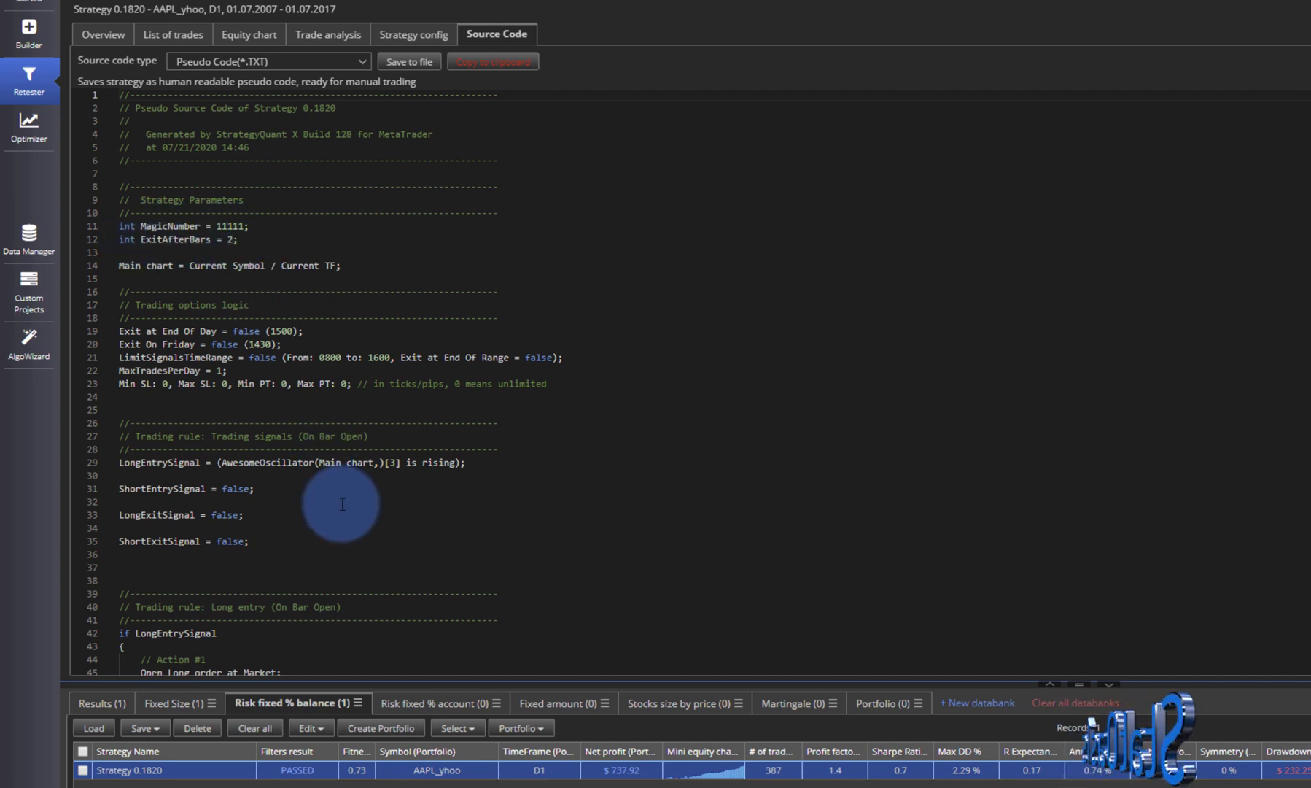
pyautogui.scroll(-5, 342, 504)
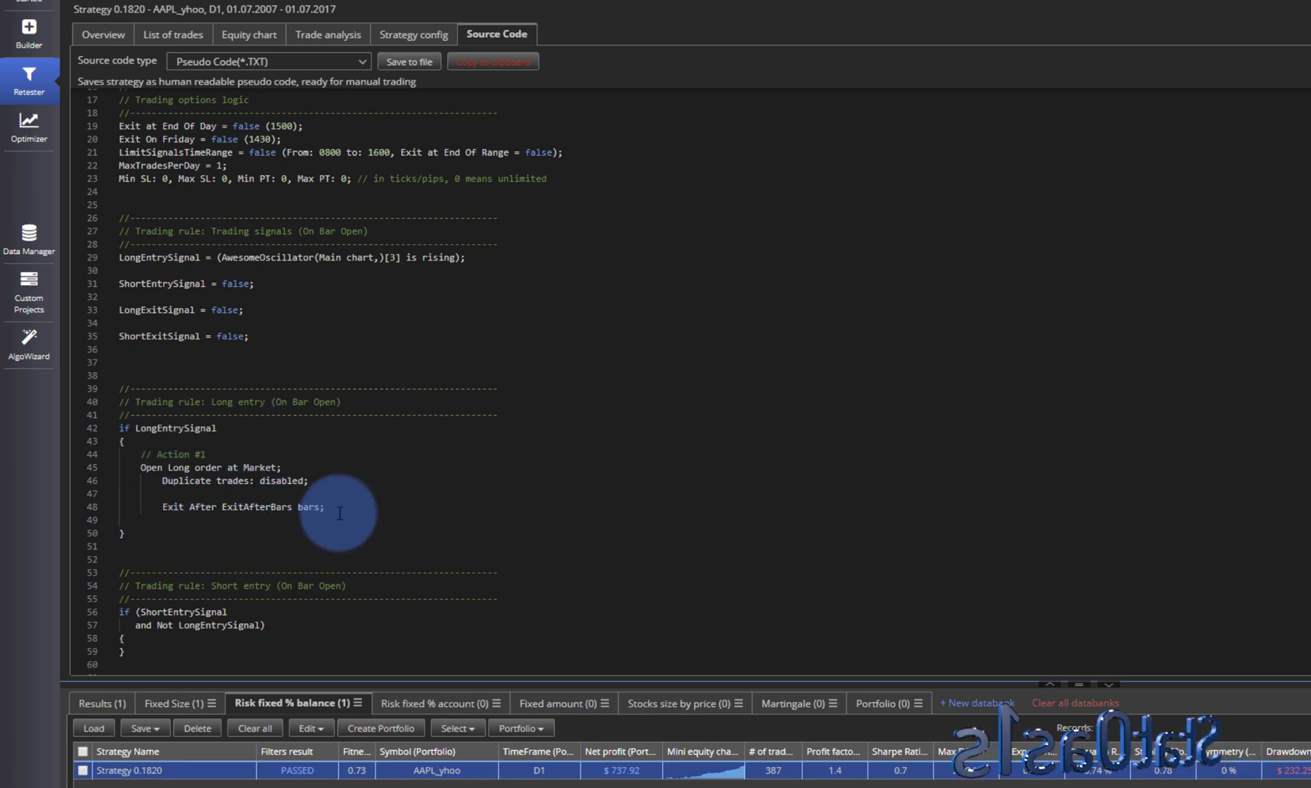
# - Check the Risk fixed % balance settings against the trade sizes in the strategy's list of trades
pyautogui.click(434, 33)
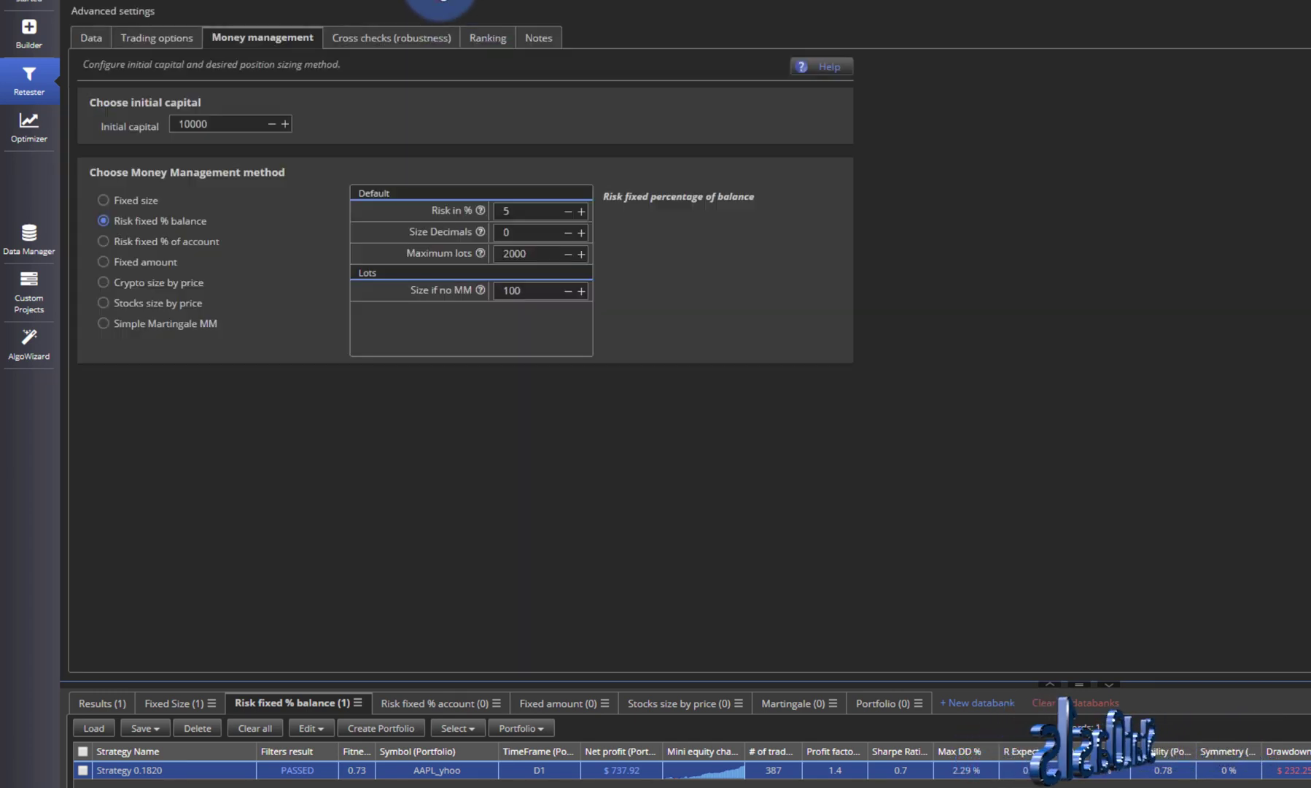
pyautogui.doubleClick(403, 771)
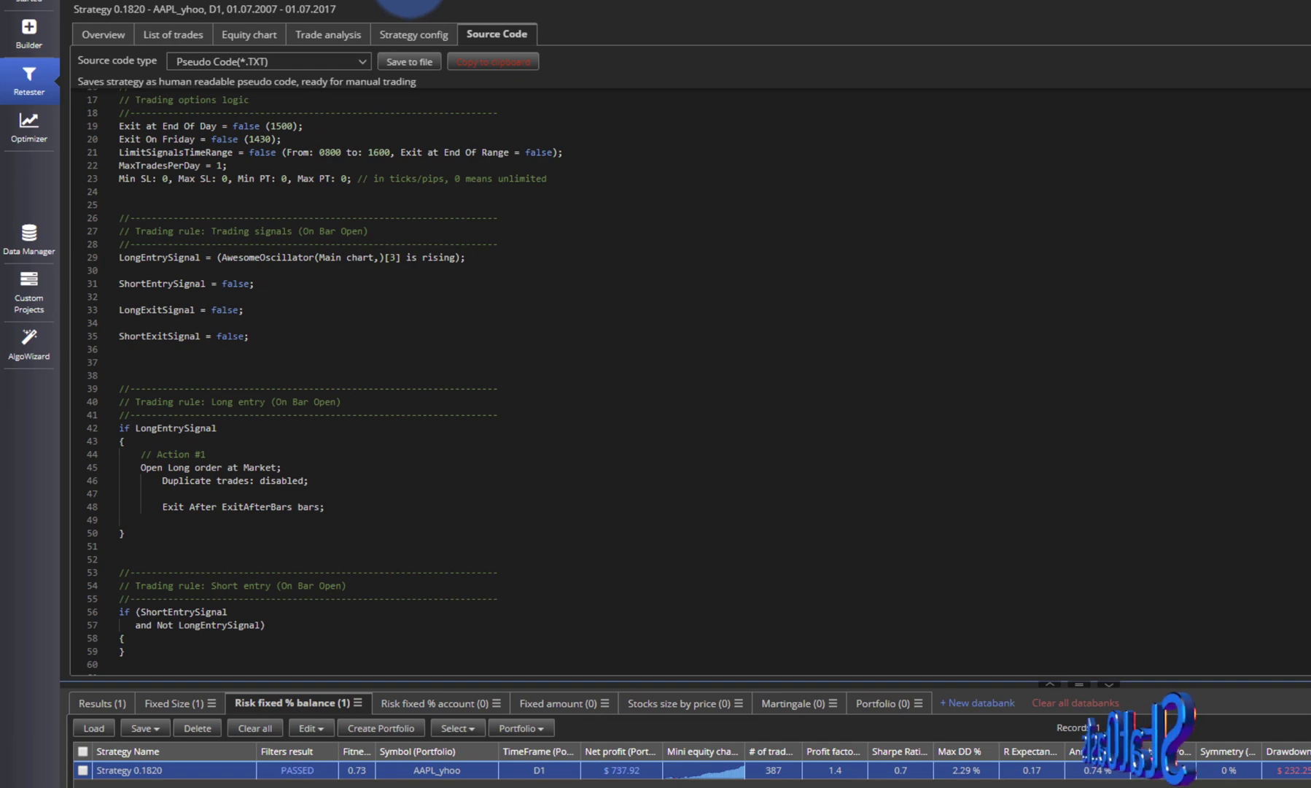
pyautogui.click(408, 2)
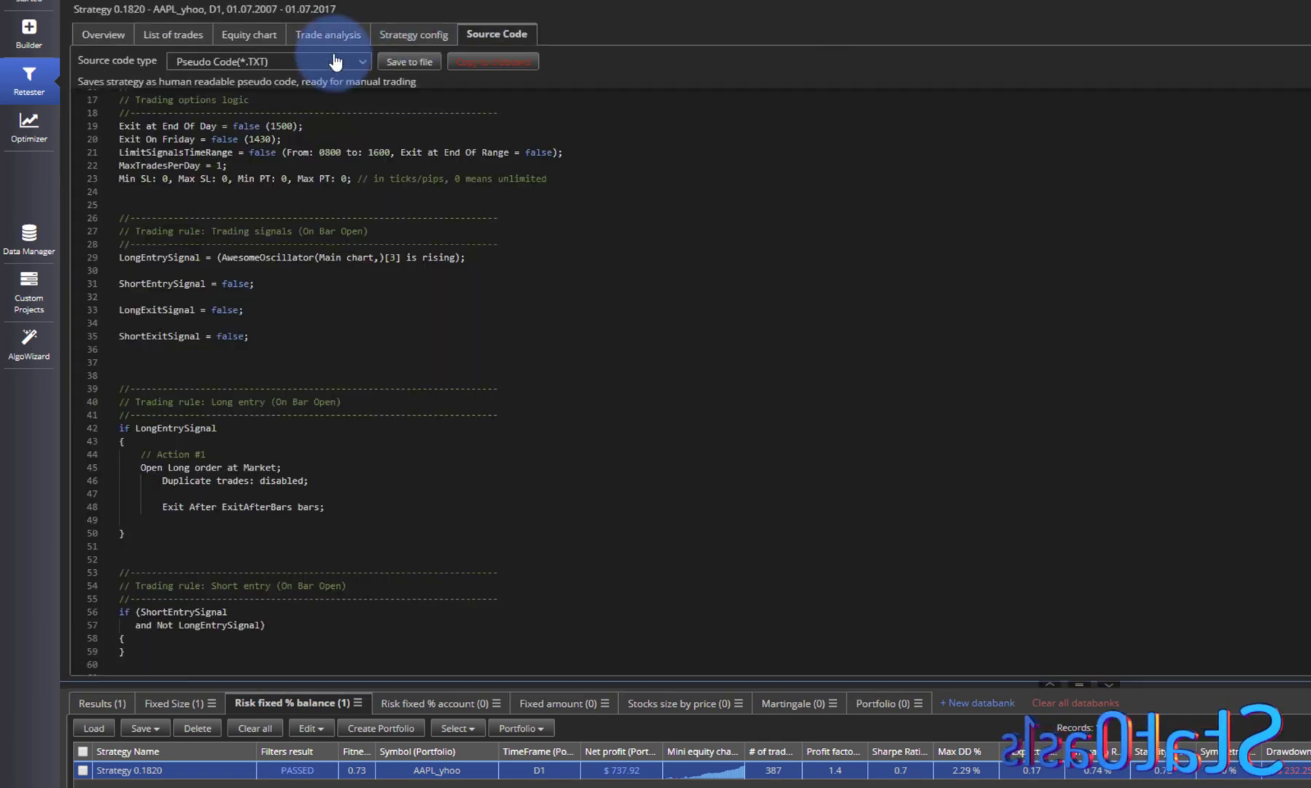
pyautogui.click(179, 35)
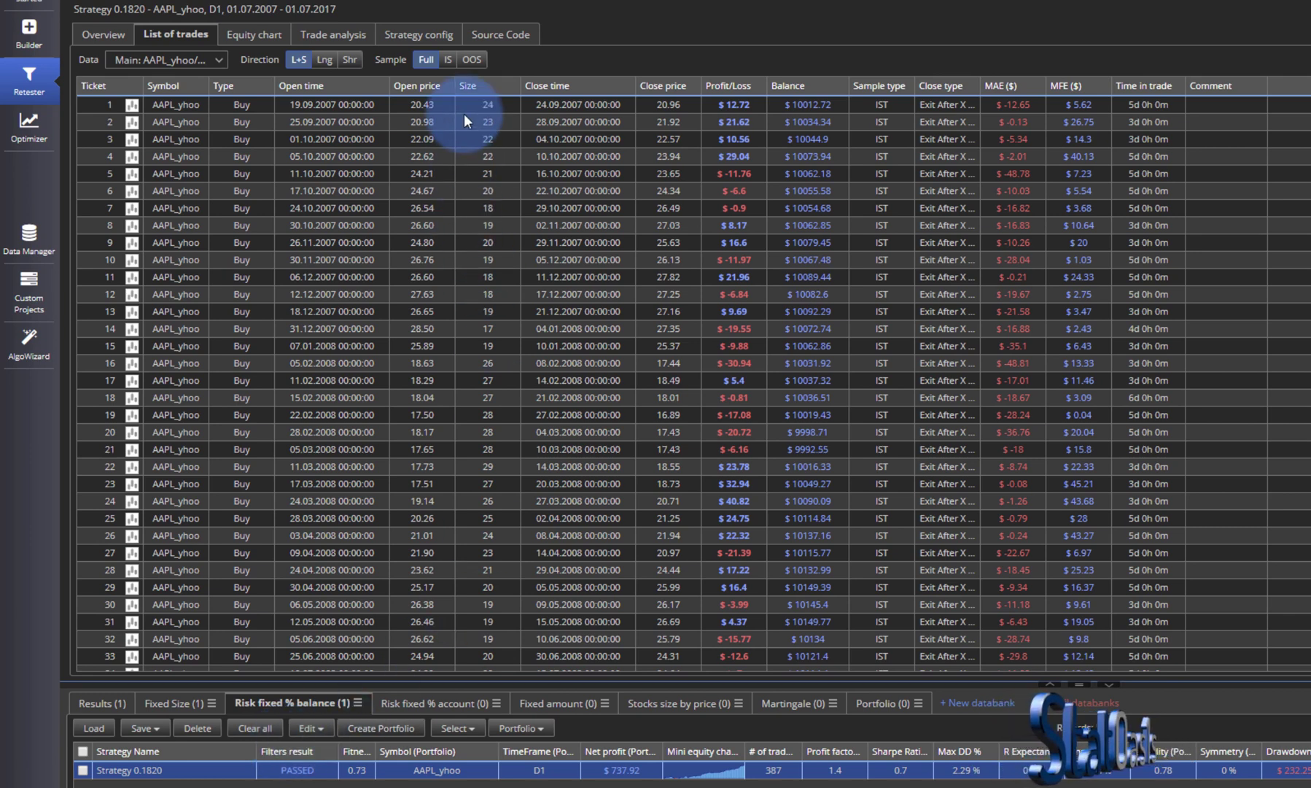
# - Return to the Retester's money management settings and open their online help article
pyautogui.click(420, 4)
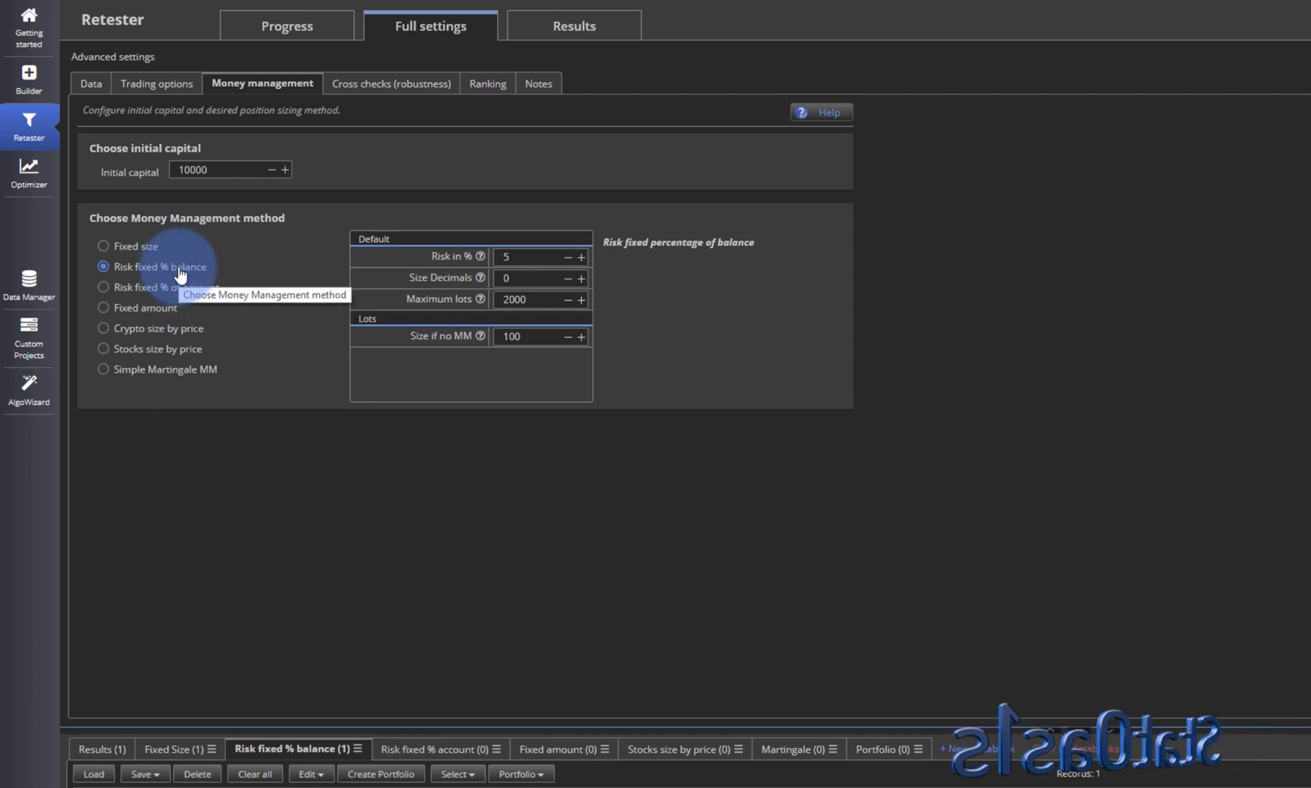
pyautogui.click(818, 111)
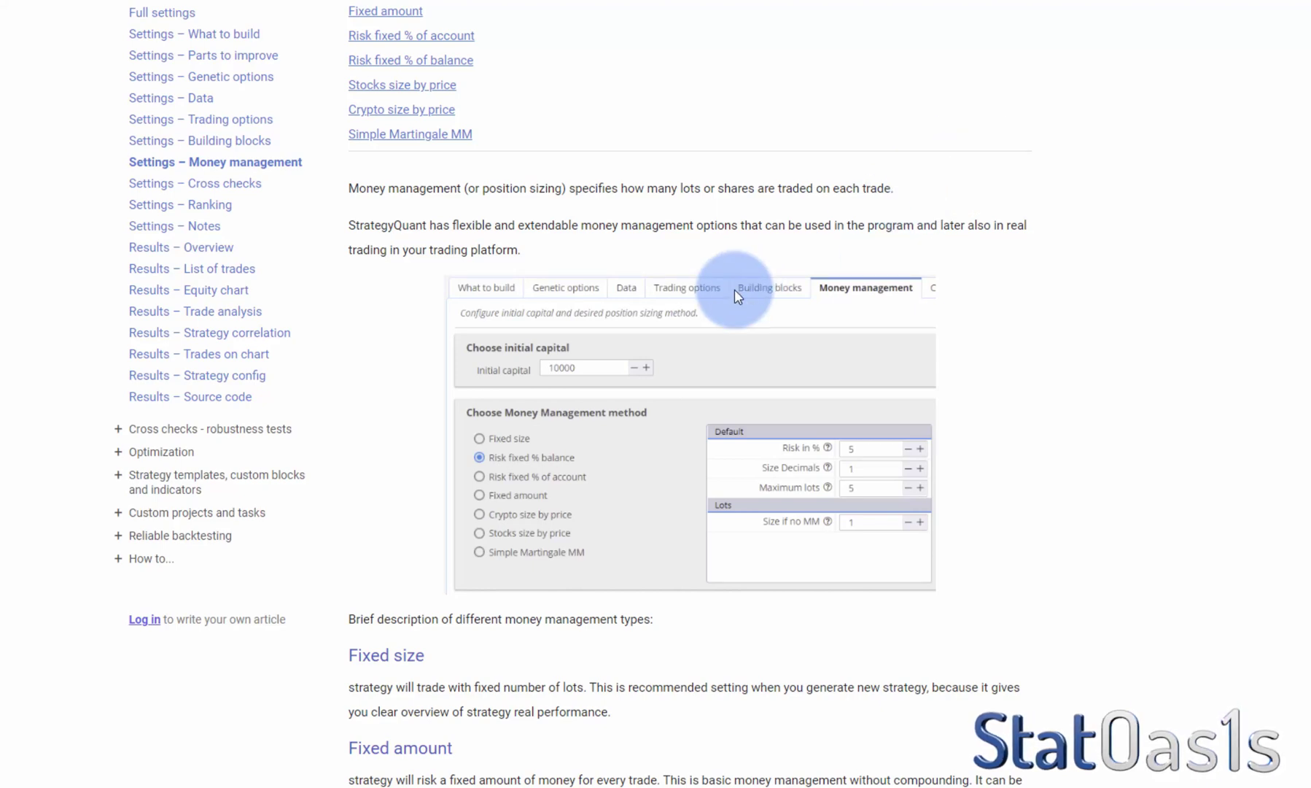
# - Read the help article's descriptions of the money management types and check the Use account balance option of Stocks size by price
pyautogui.scroll(-5, 734, 288)
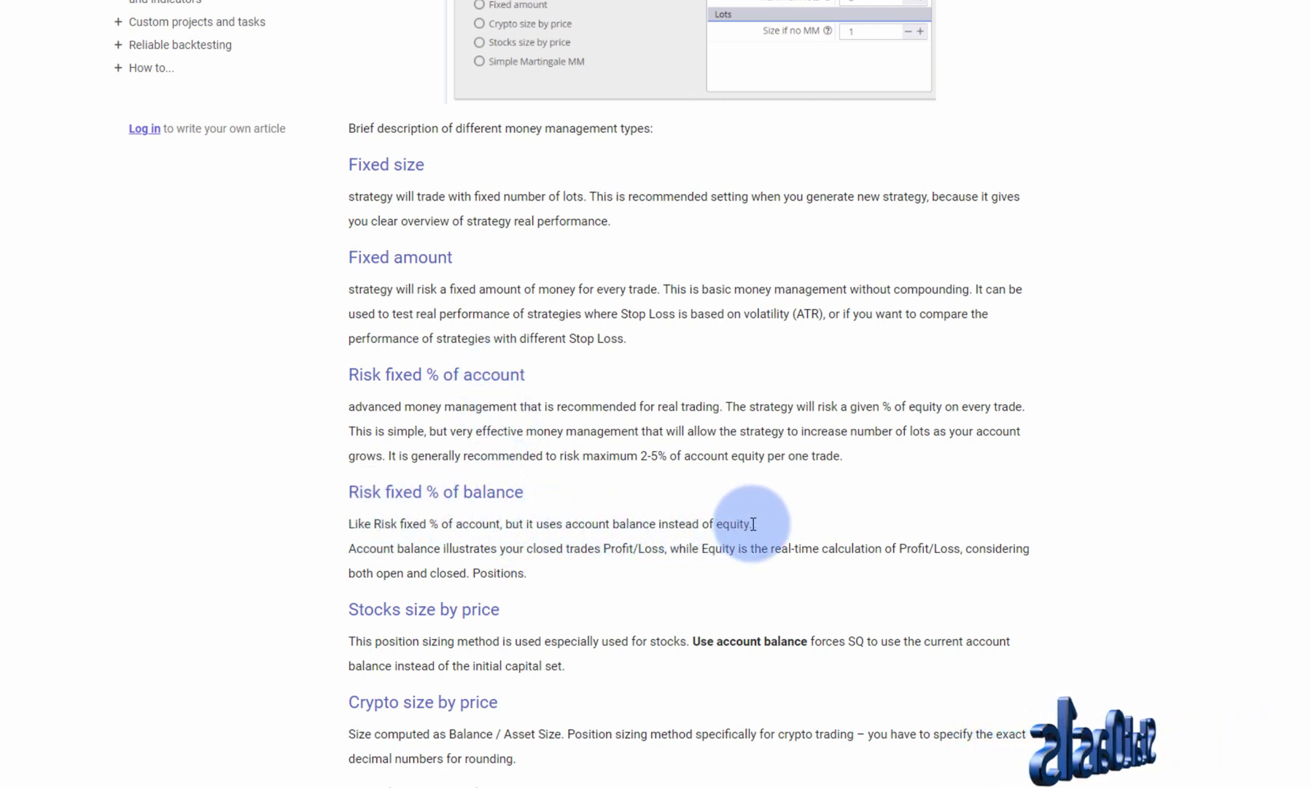
pyautogui.moveTo(752, 524); pyautogui.dragTo(508, 514)
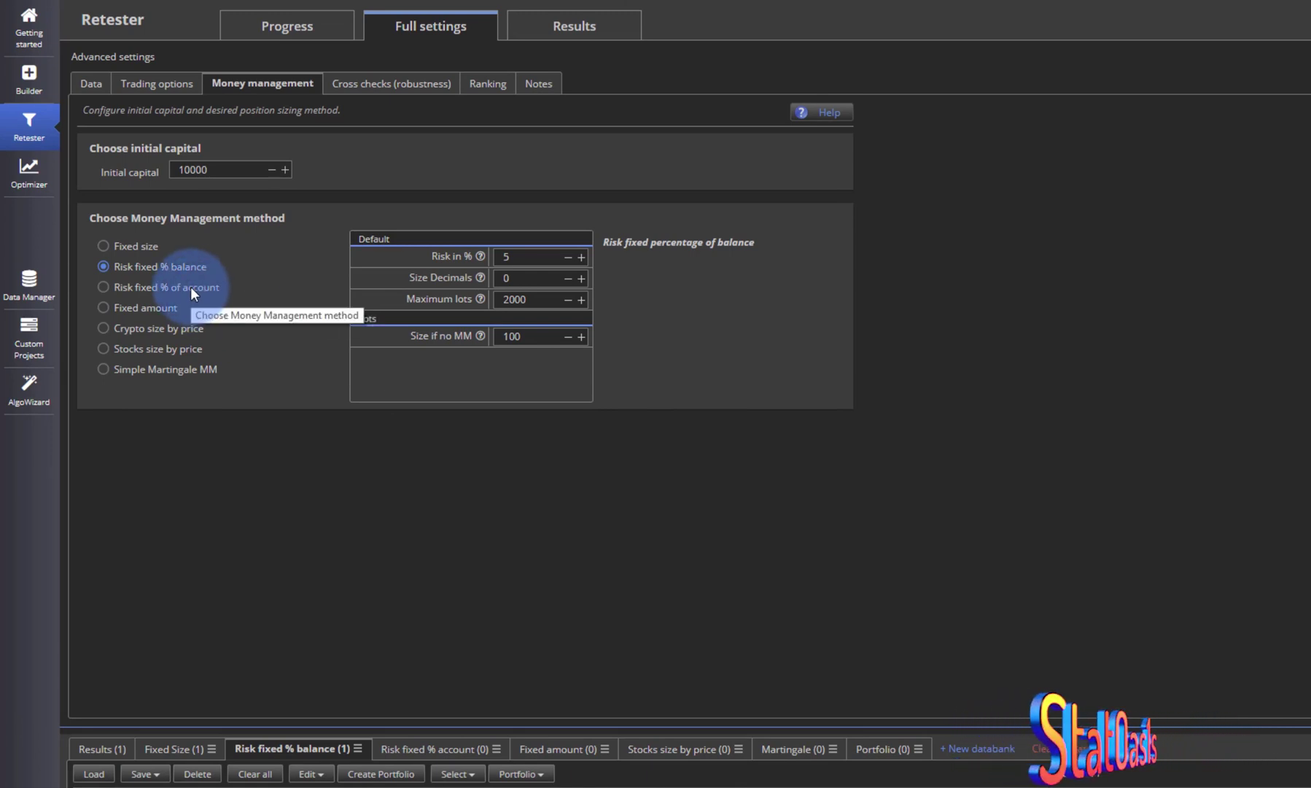
pyautogui.click(161, 349)
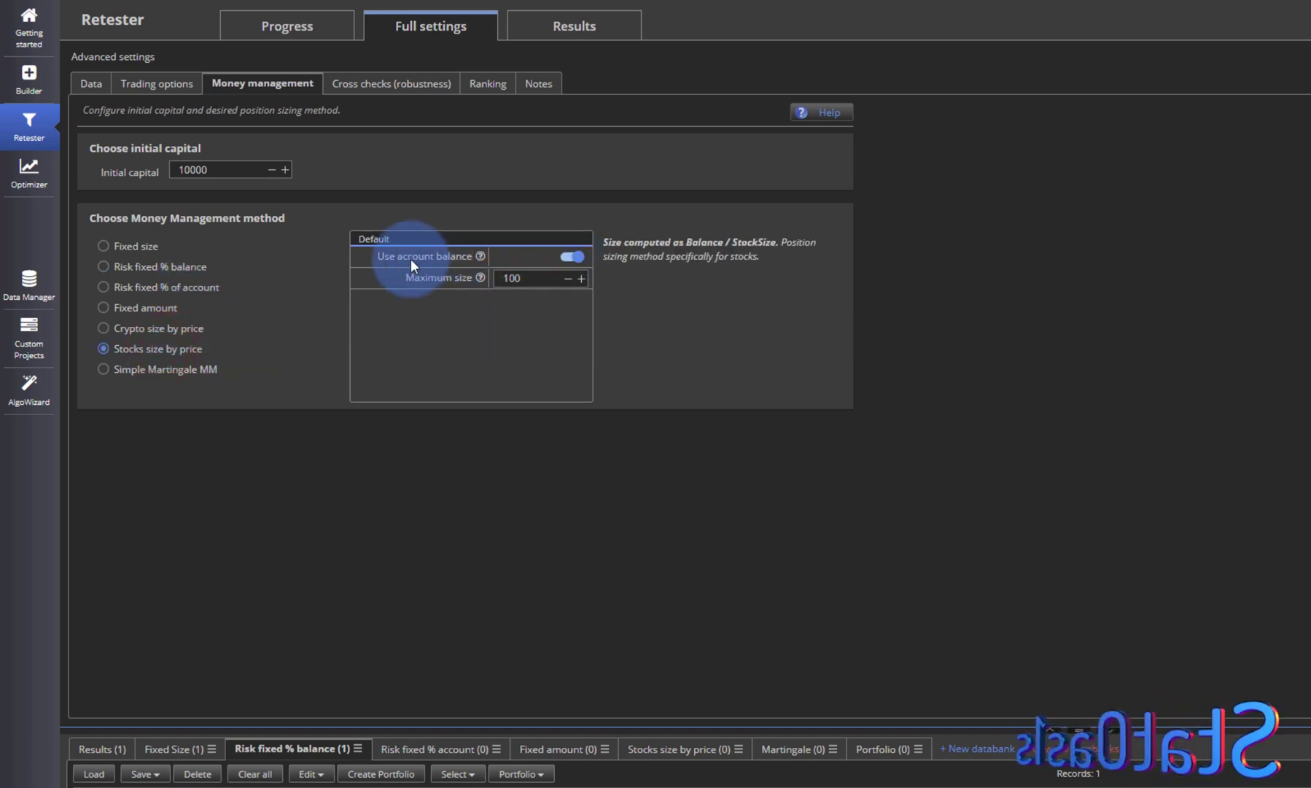
pyautogui.click(572, 257)
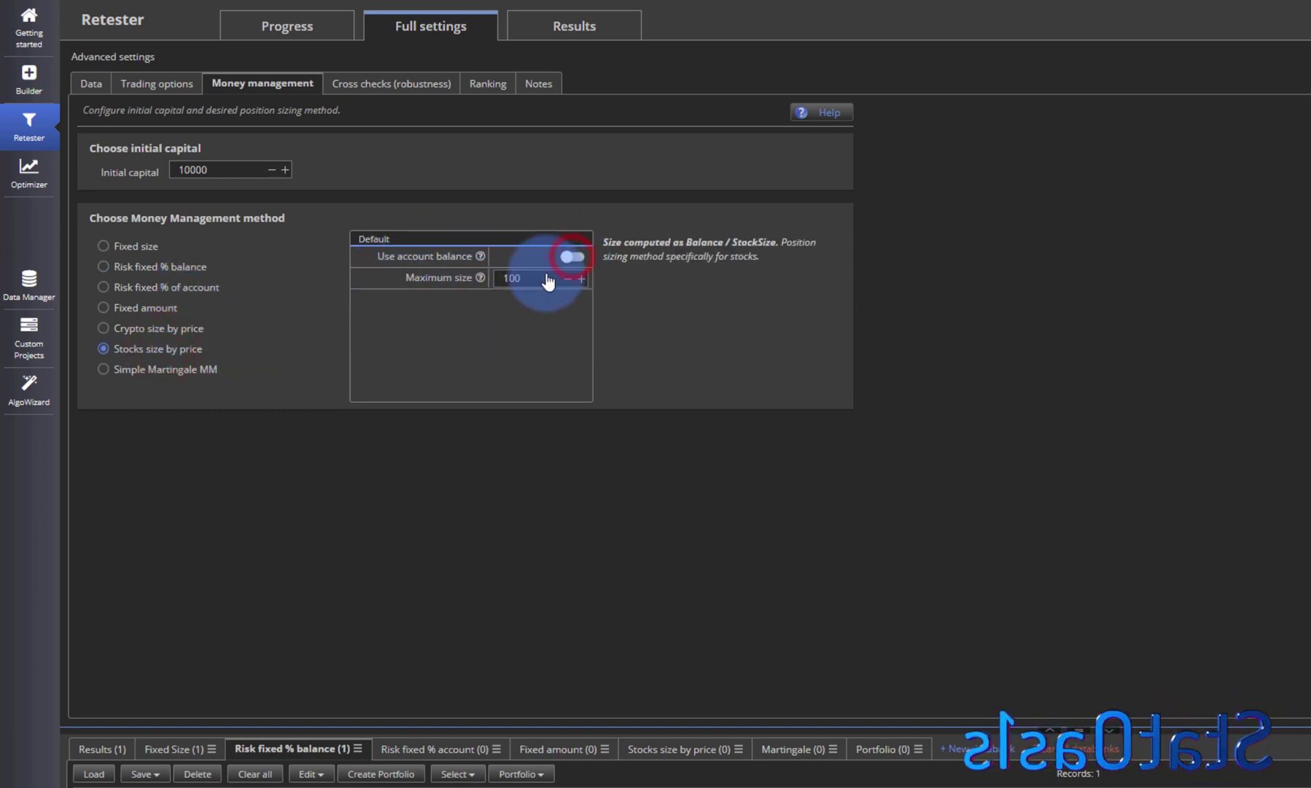
pyautogui.click(575, 253)
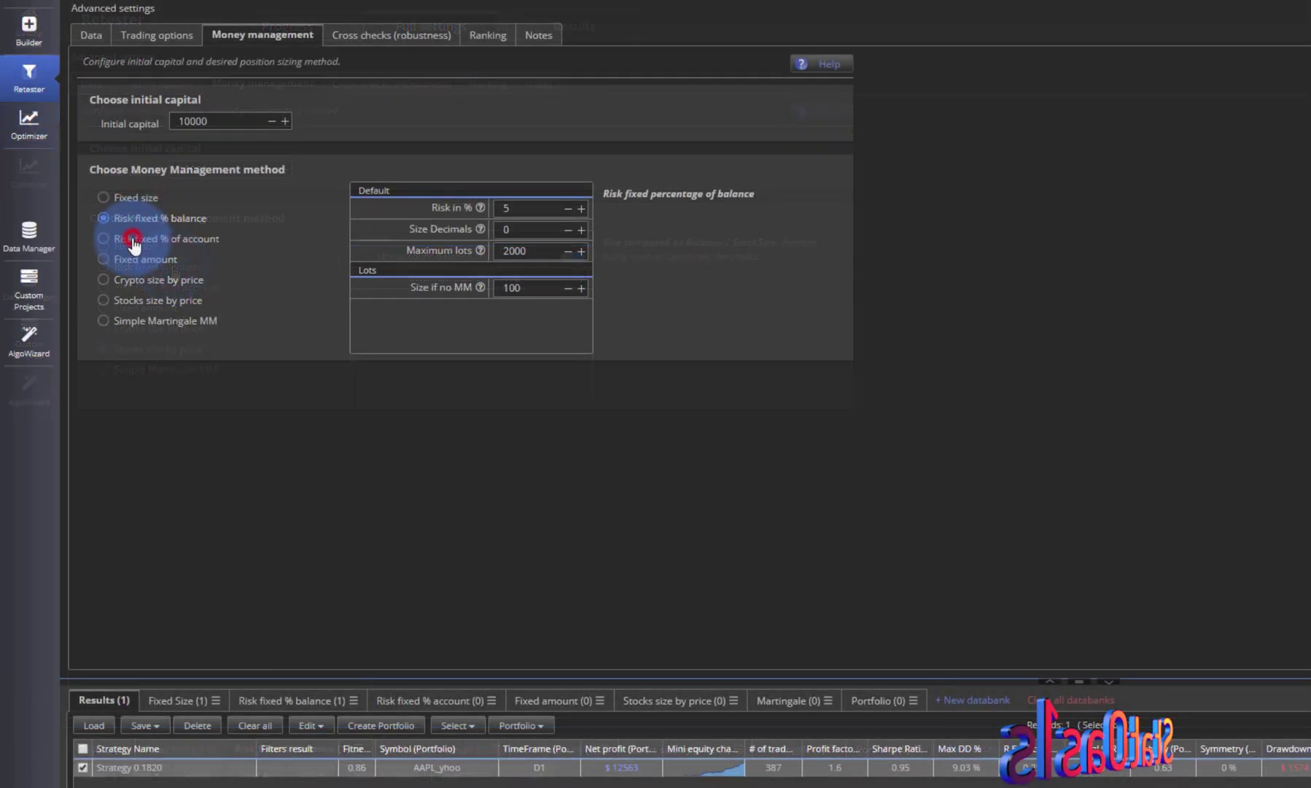
# - Compare the settings of Risk fixed % of account and Risk fixed % balance, and select Risk fixed % of account as the method
pyautogui.click(132, 238)
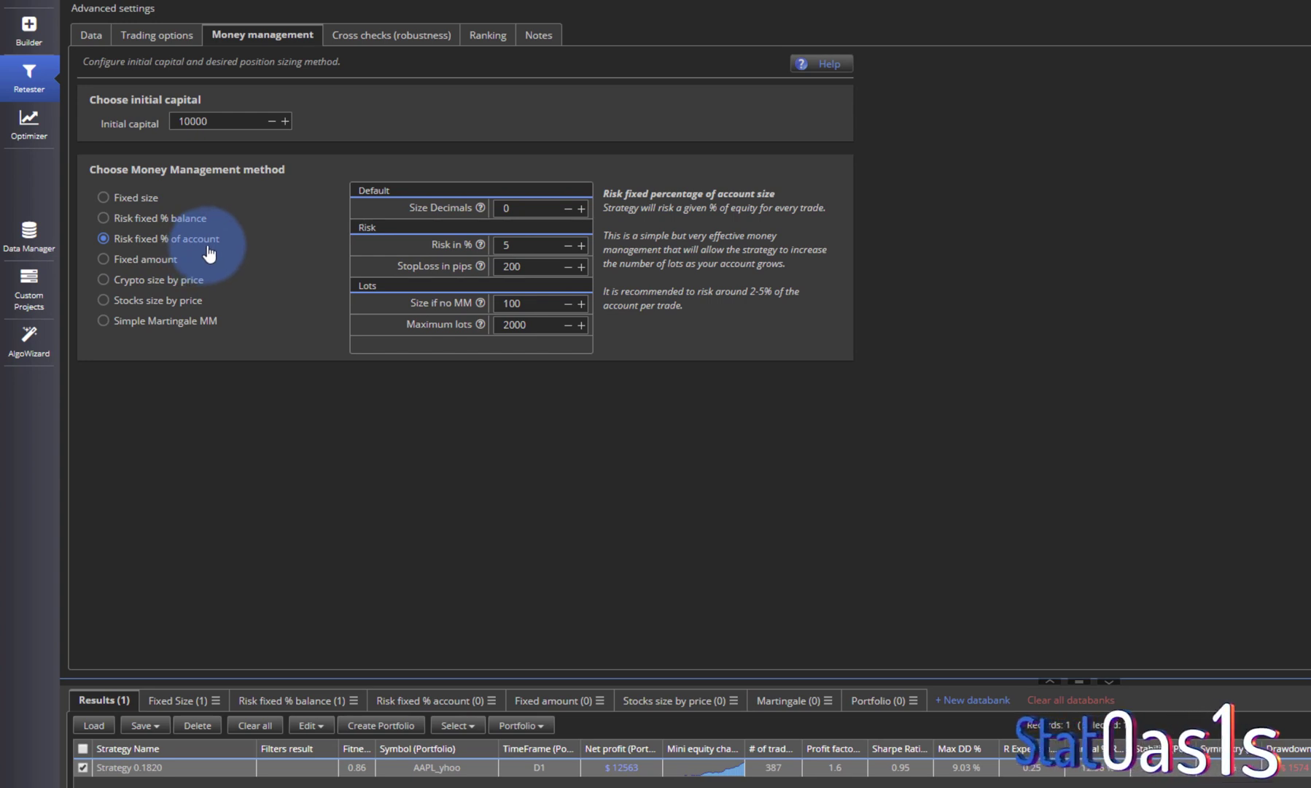
pyautogui.click(223, 121)
pyautogui.doubleClick(223, 121)
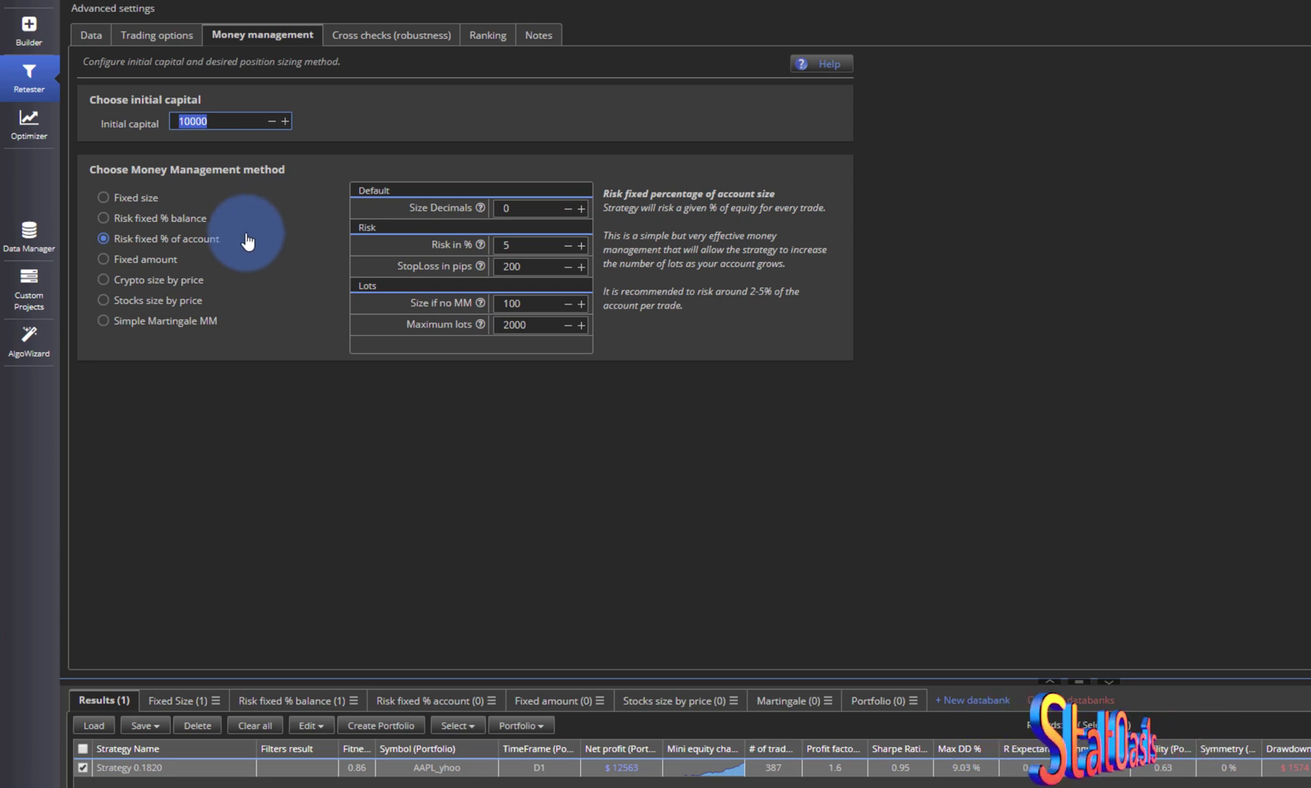
pyautogui.click(221, 123)
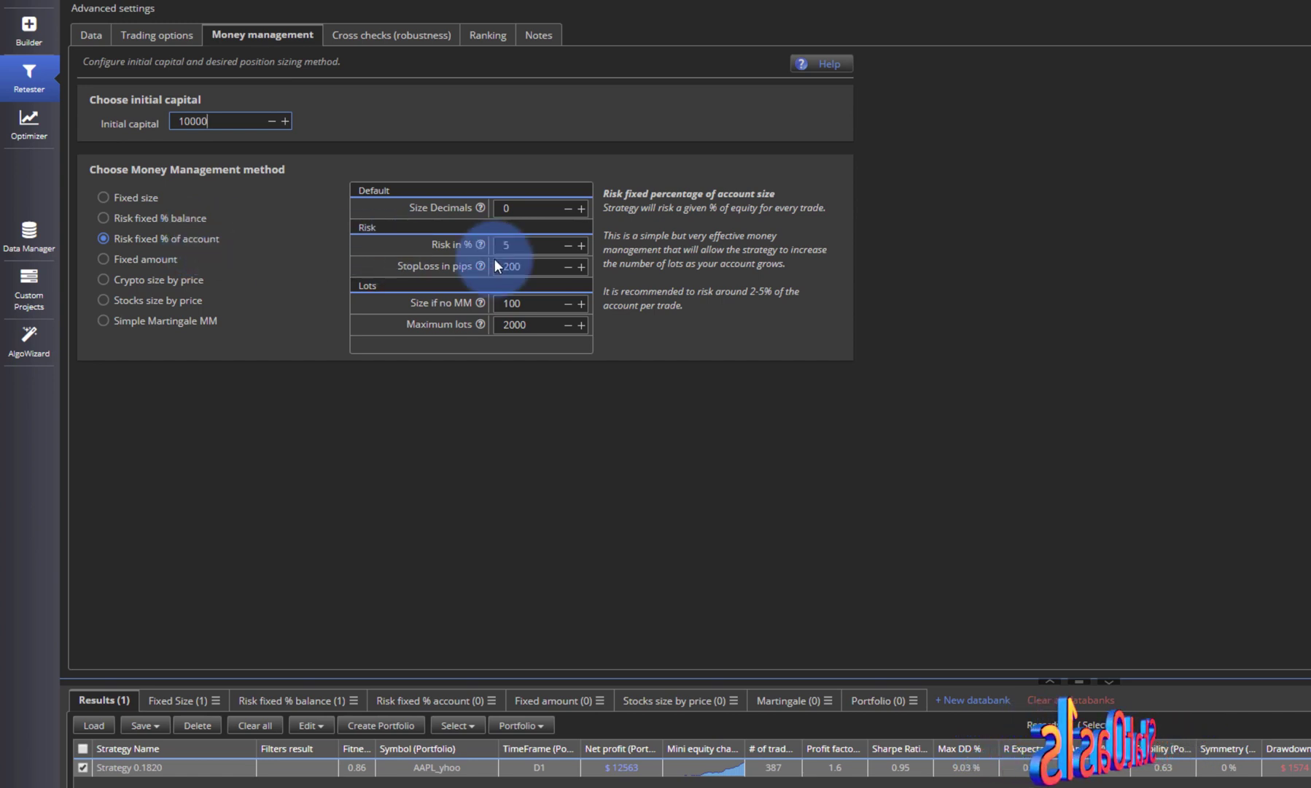
pyautogui.click(180, 218)
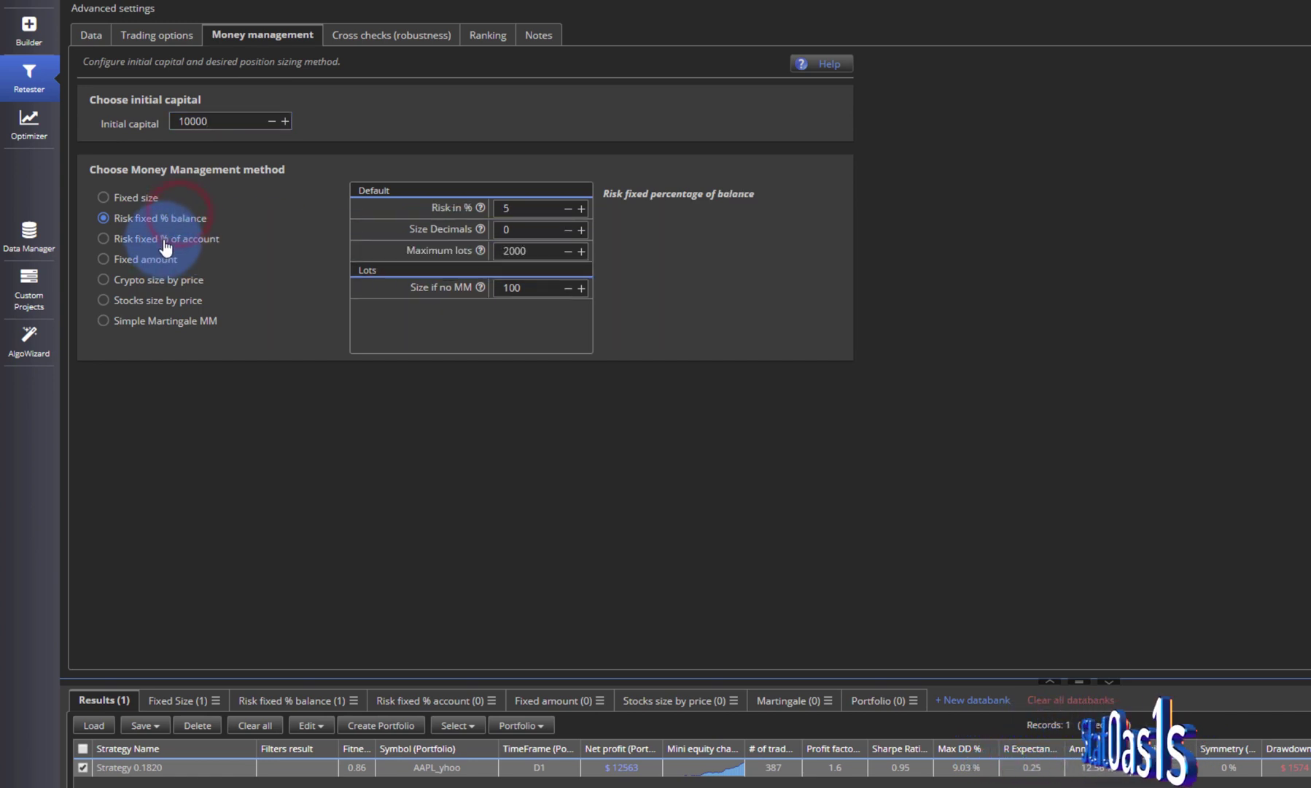
pyautogui.click(166, 239)
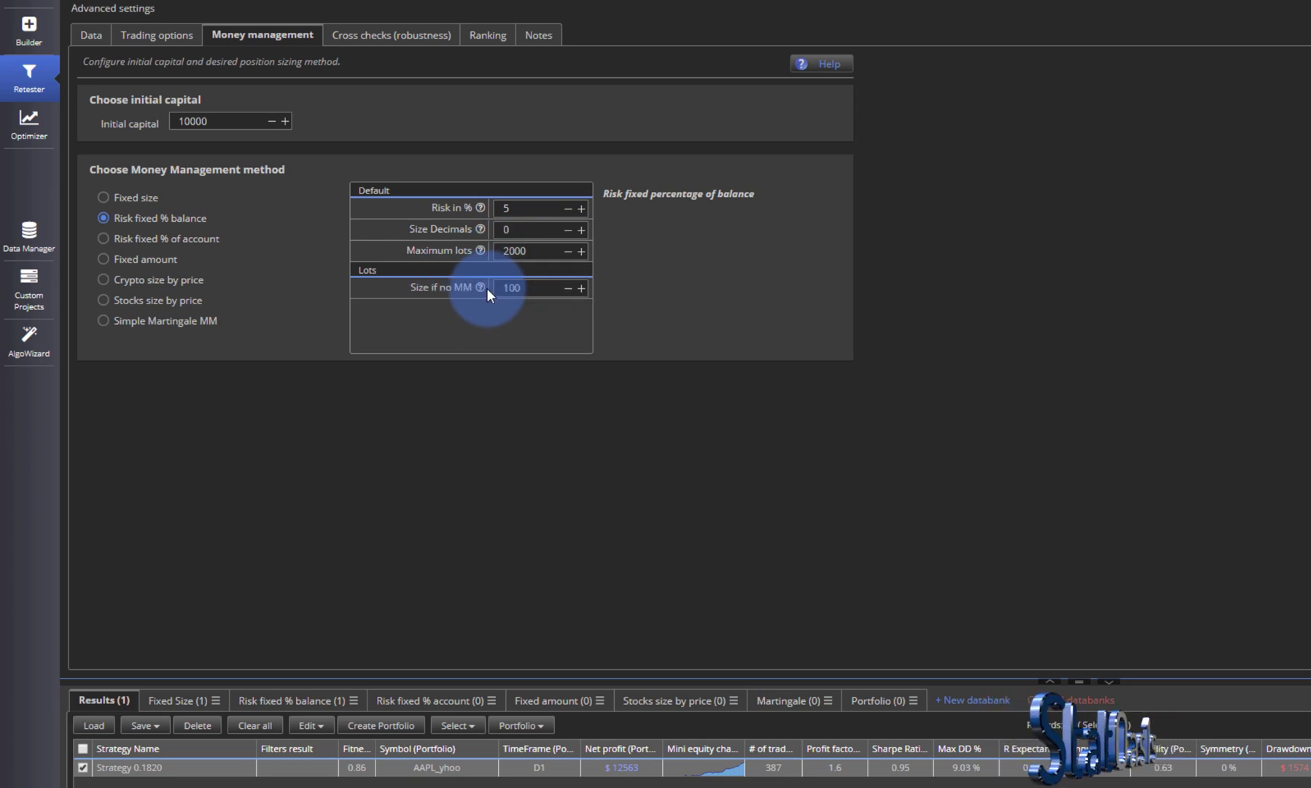
pyautogui.click(194, 242)
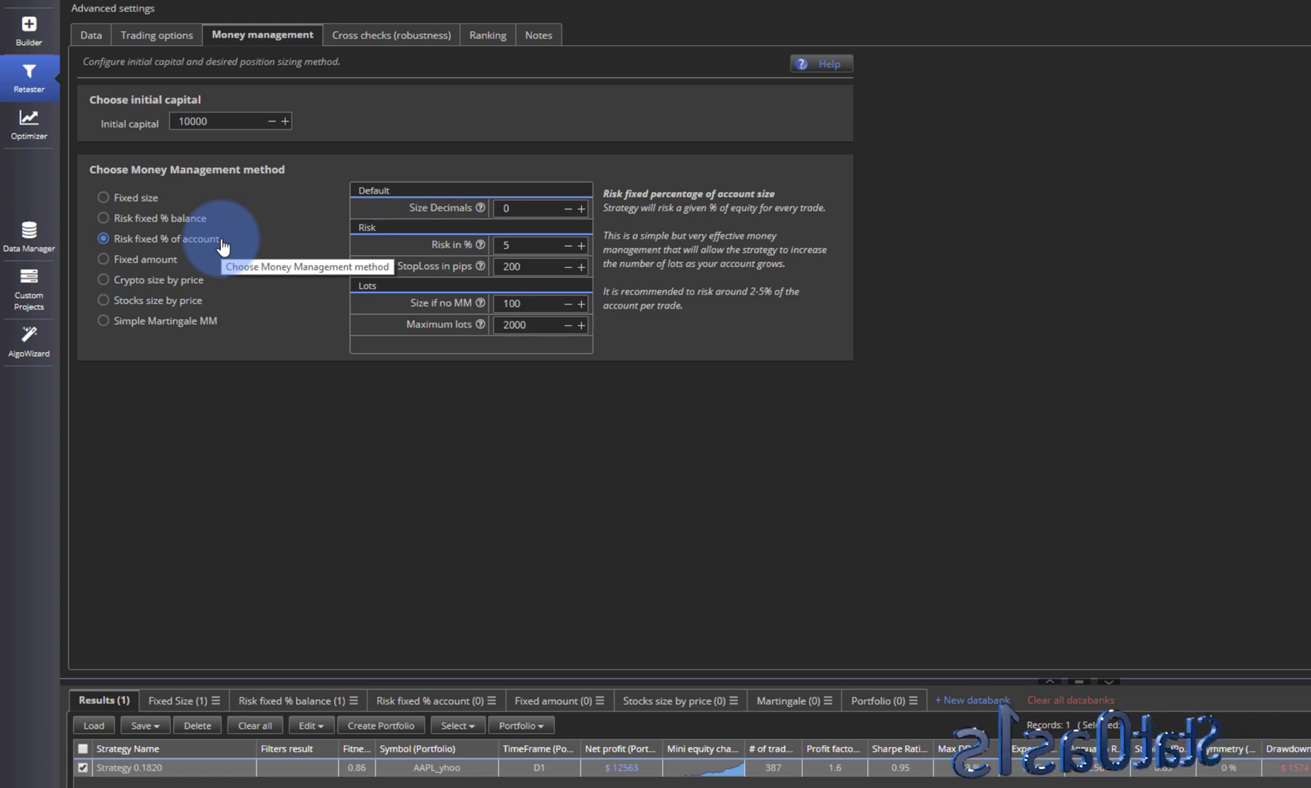
# - Set the StopLoss in pips of the Risk fixed % of account method to 300
pyautogui.doubleClick(535, 267)
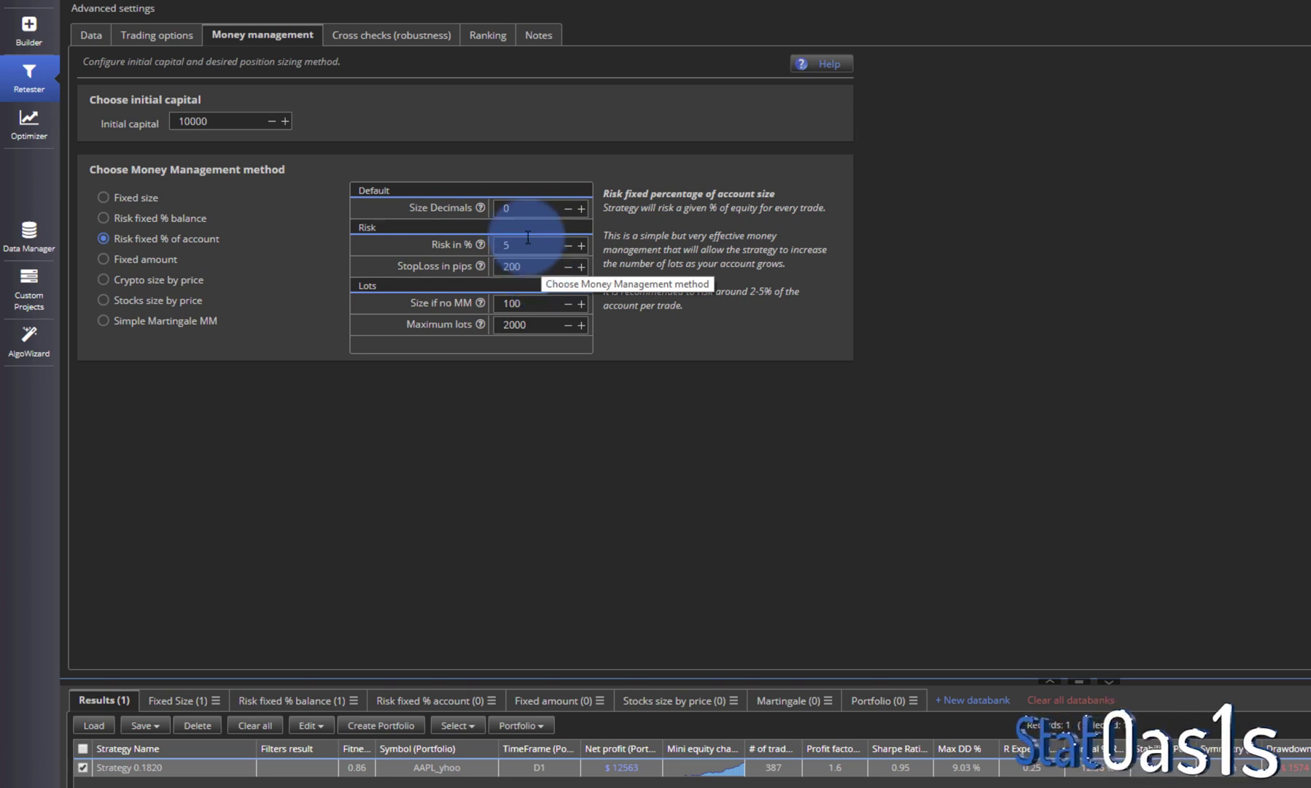
pyautogui.doubleClick(516, 208)
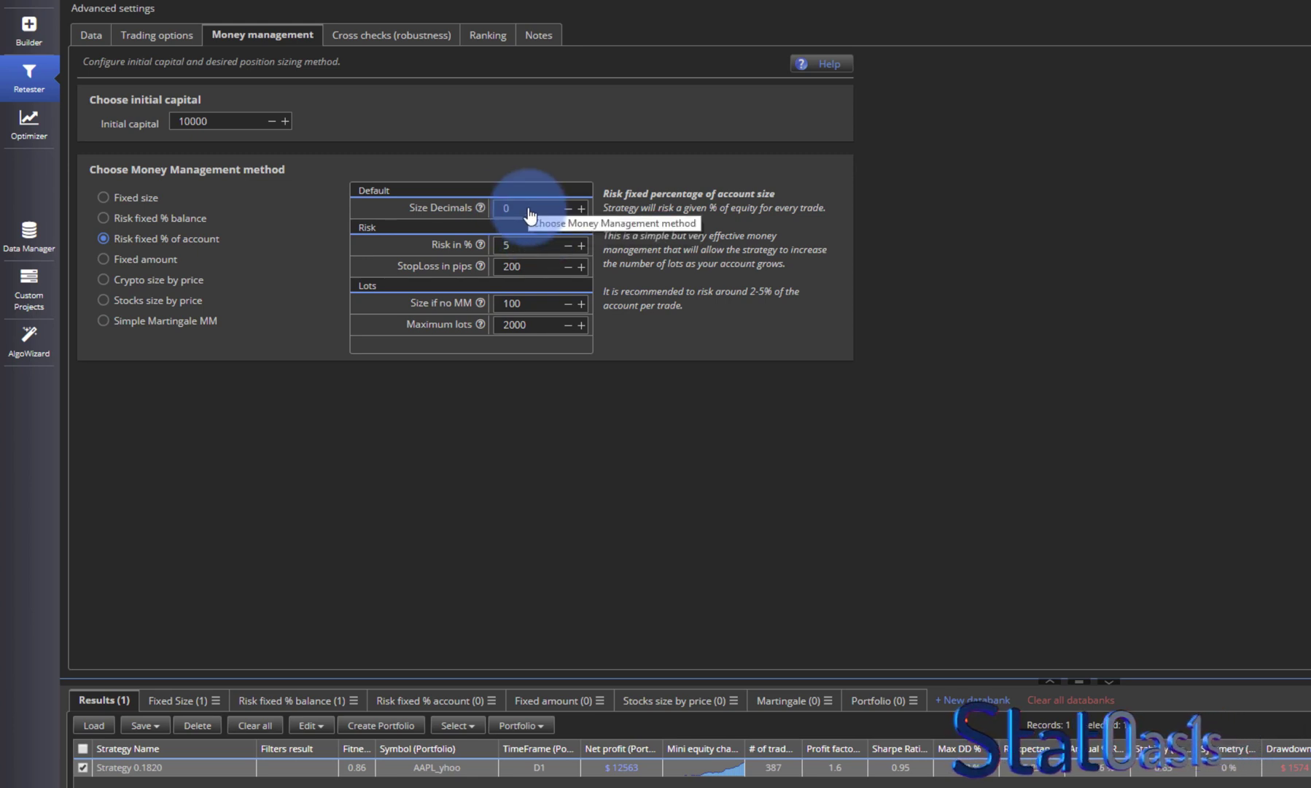
pyautogui.doubleClick(527, 266)
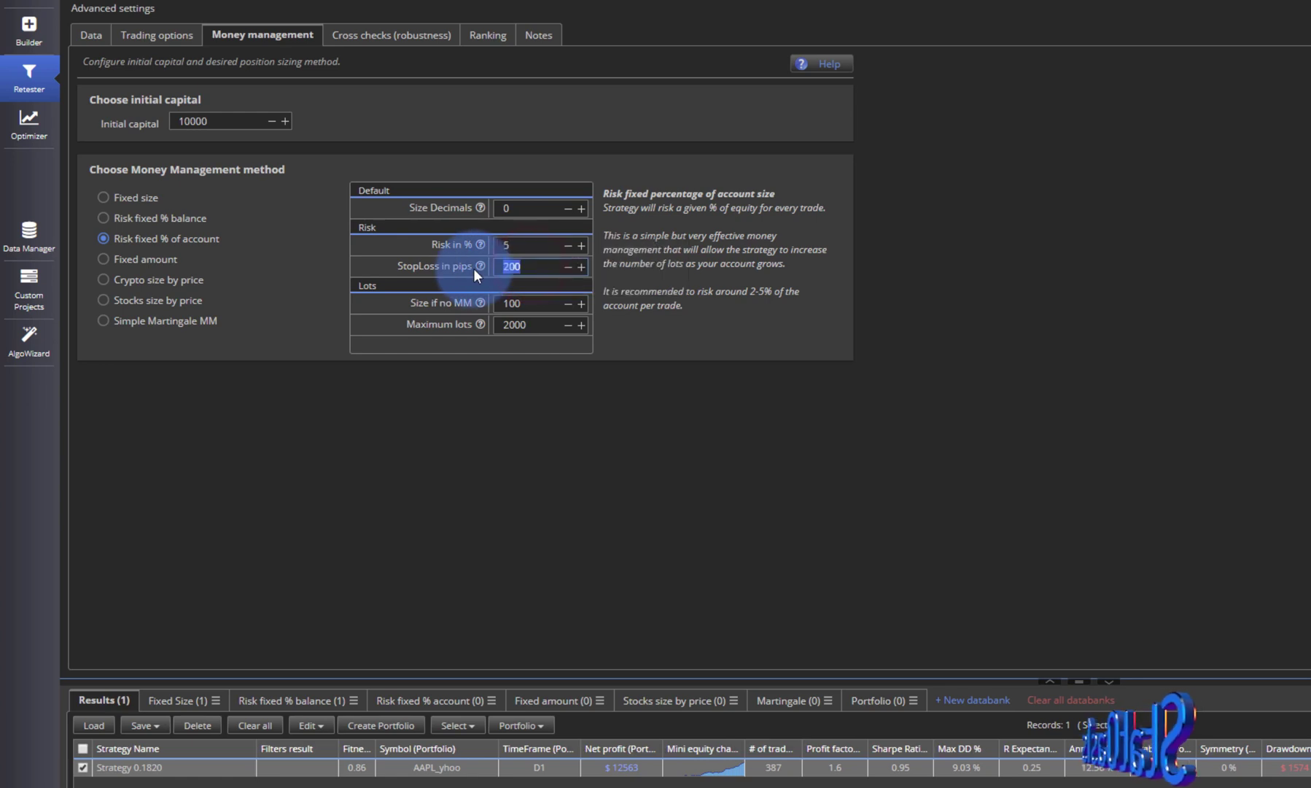
pyautogui.write('300')
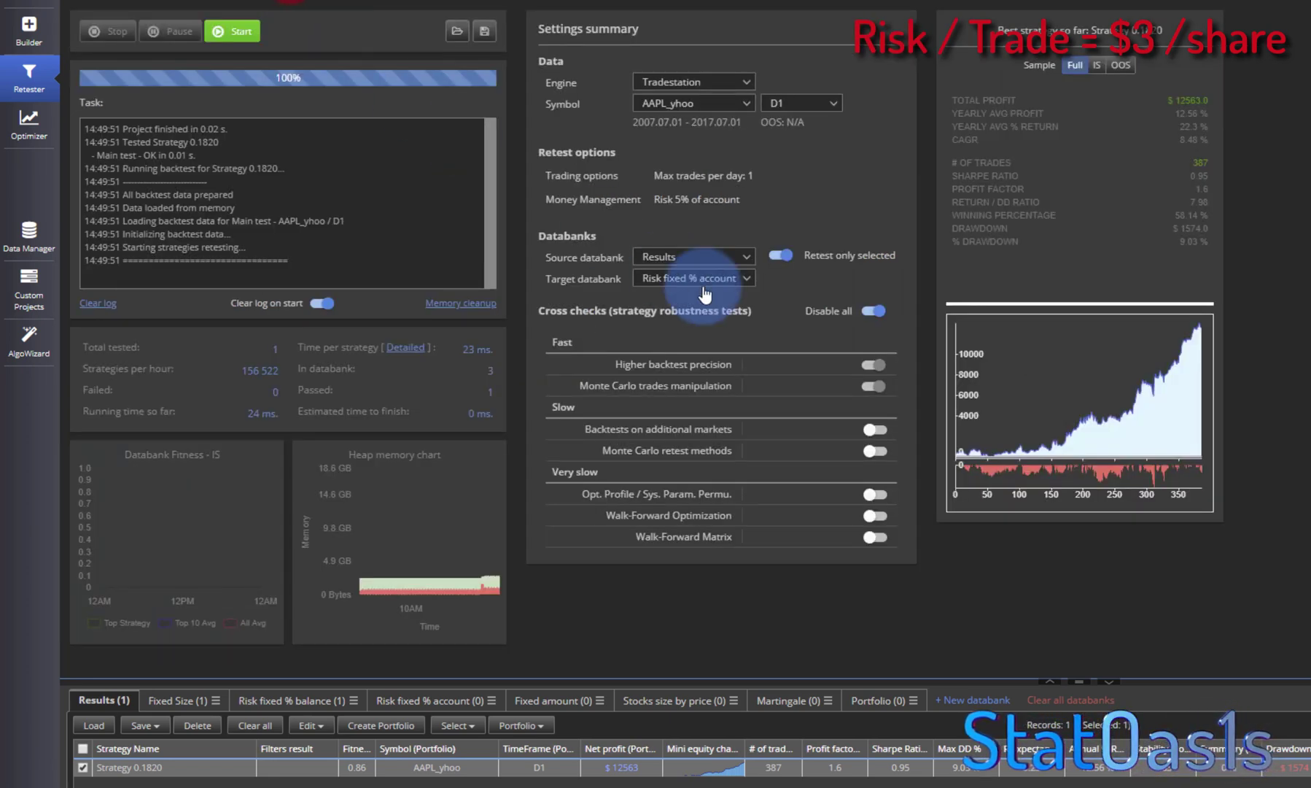
# - Retest the strategy into the Risk fixed % account databank and open the retested strategy's list of trades
pyautogui.click(690, 280)
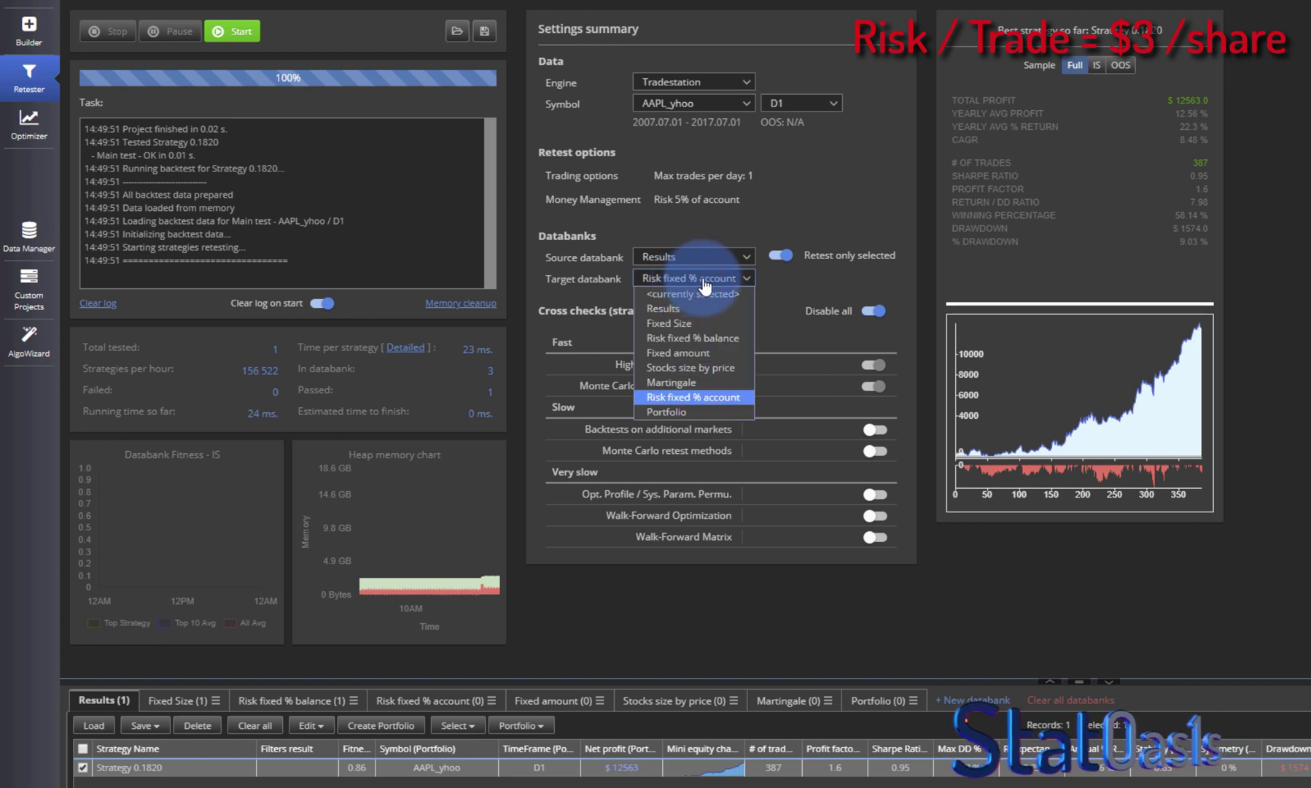
pyautogui.click(696, 397)
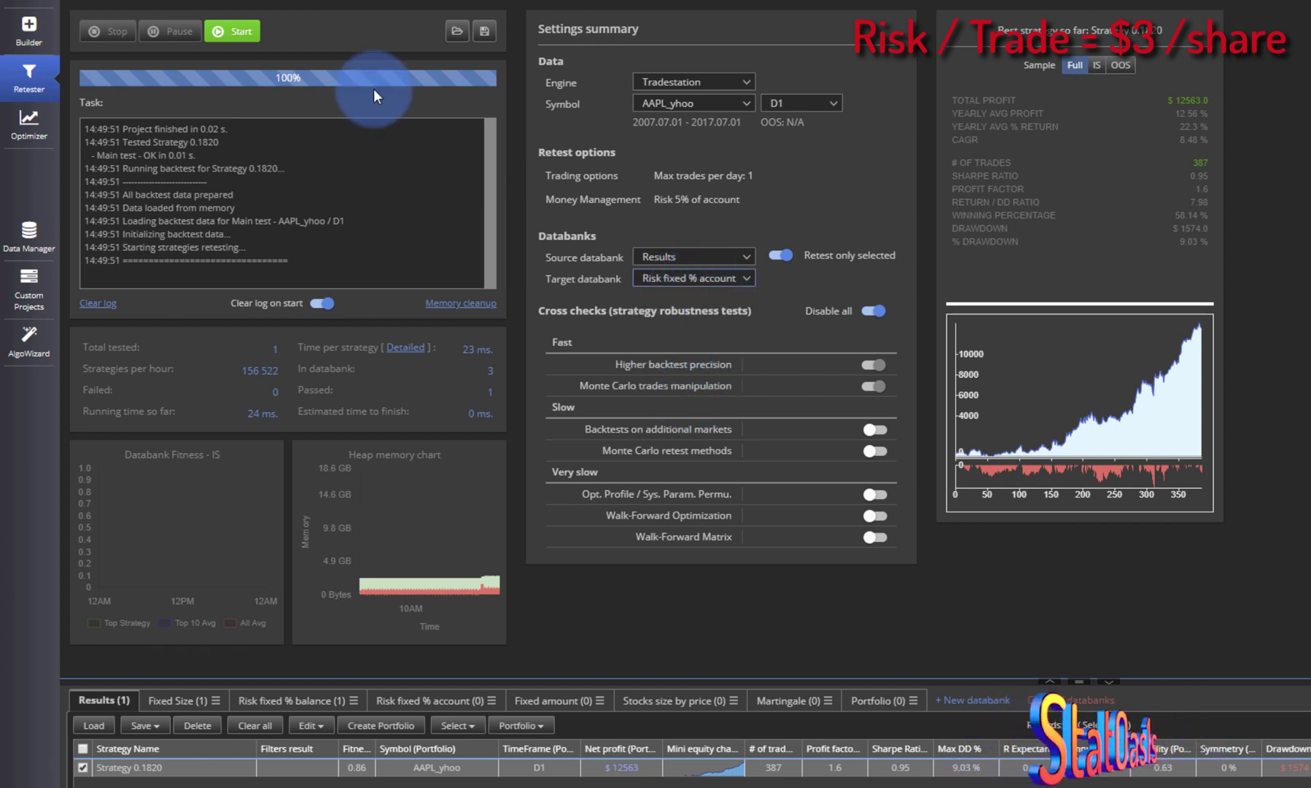
pyautogui.click(223, 33)
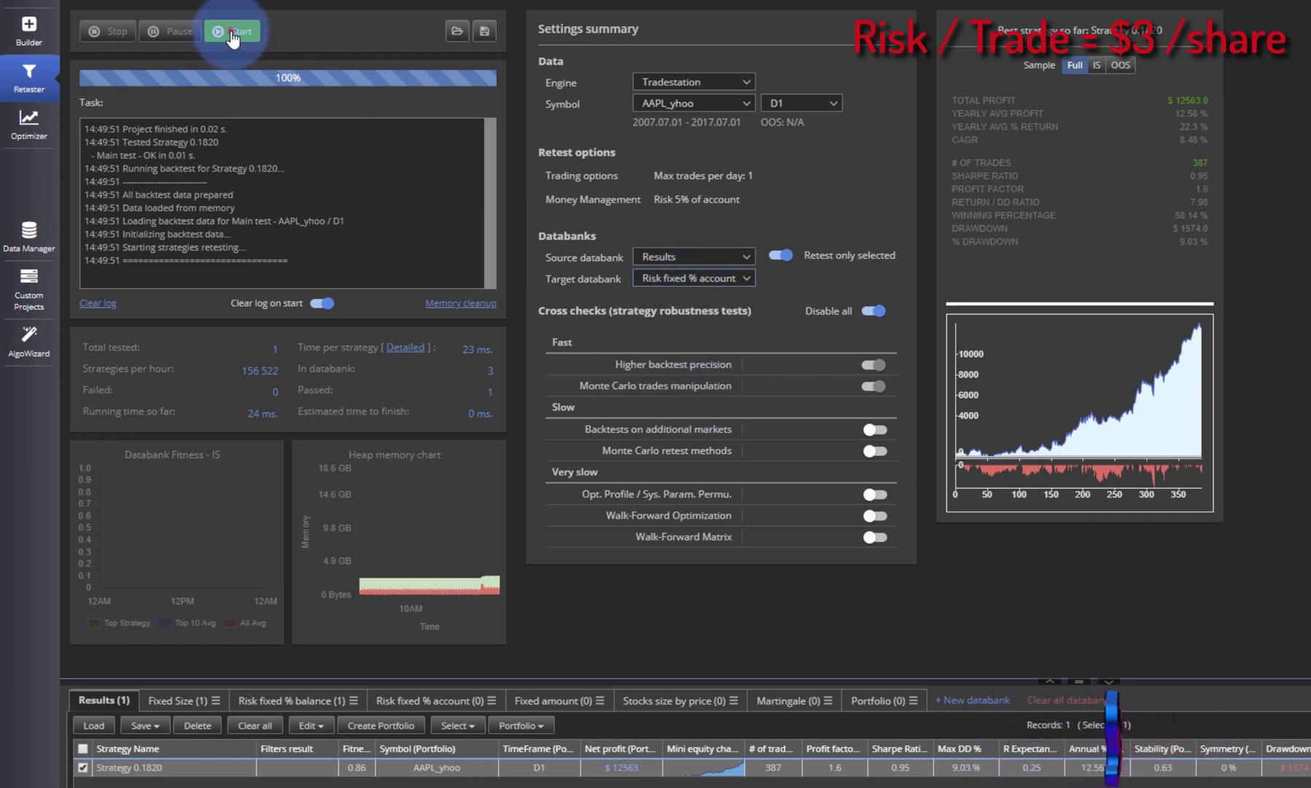
pyautogui.click(443, 701)
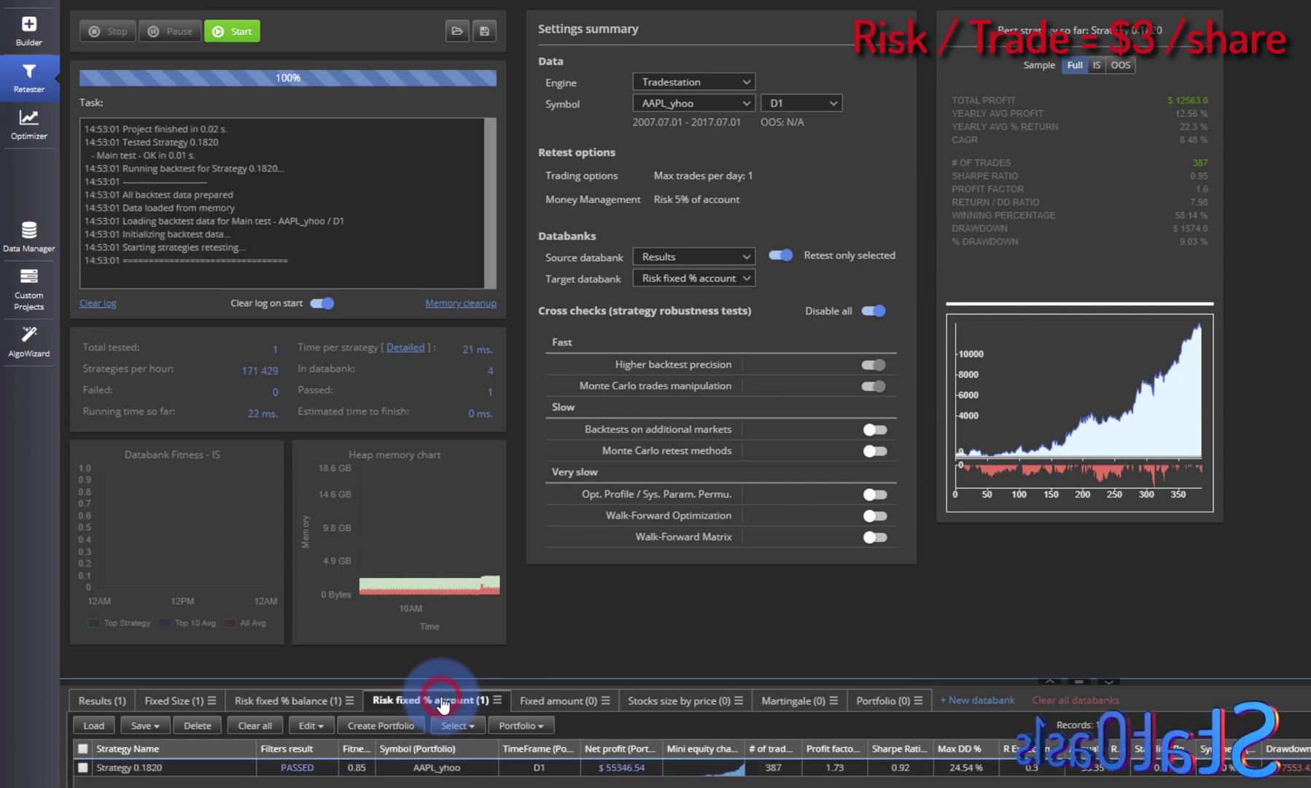
pyautogui.doubleClick(406, 768)
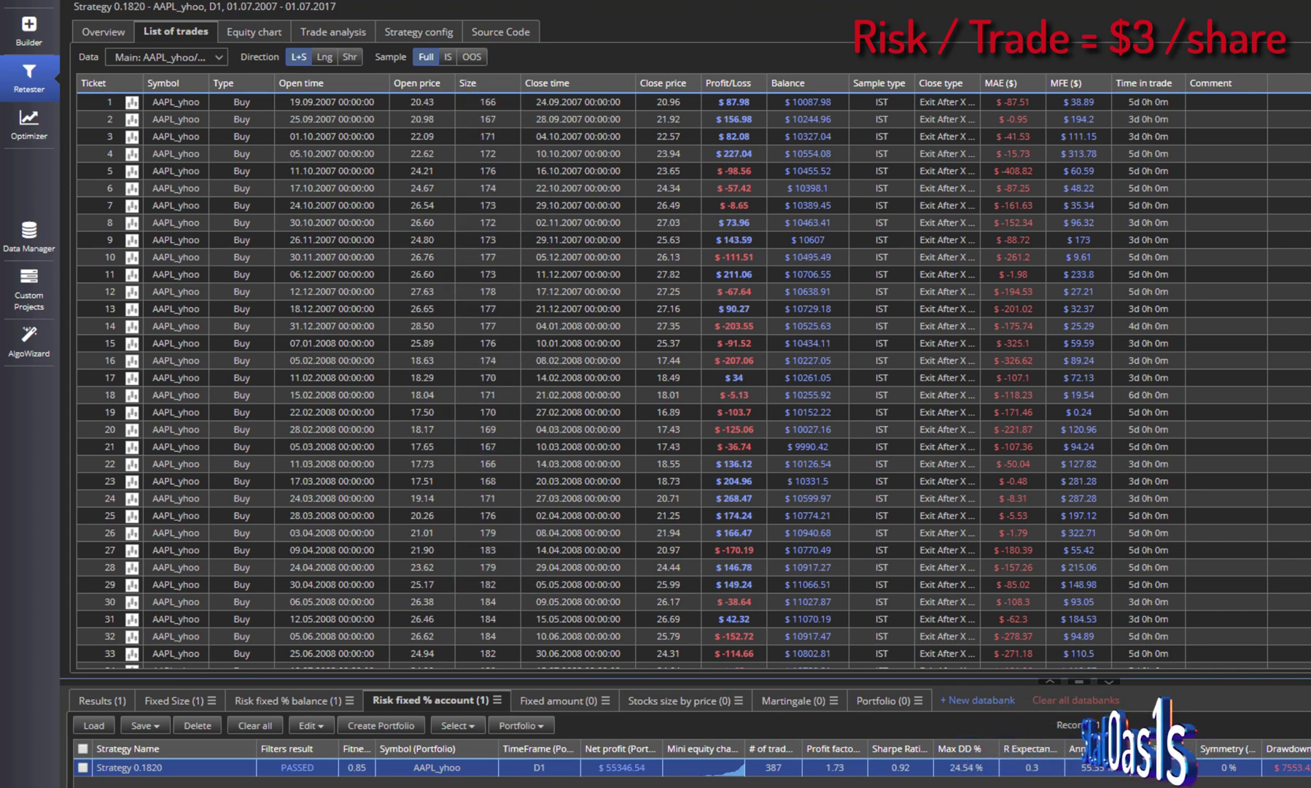
# - Switch to Calculator and compute the first trade's size as 10000 × 0.05 ÷ 3
pyautogui.hotkey('alt', 'Tab')
pyautogui.click(899, 356)
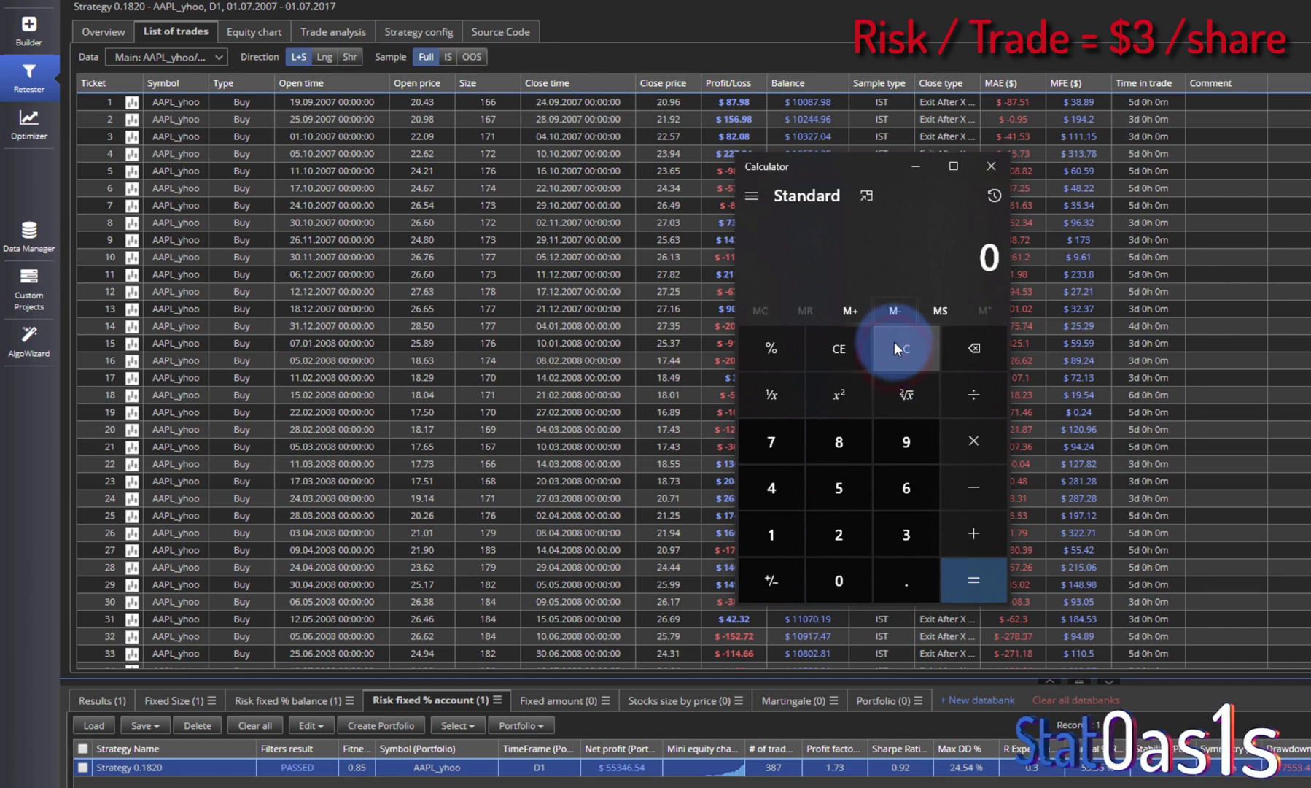
pyautogui.write('100000')
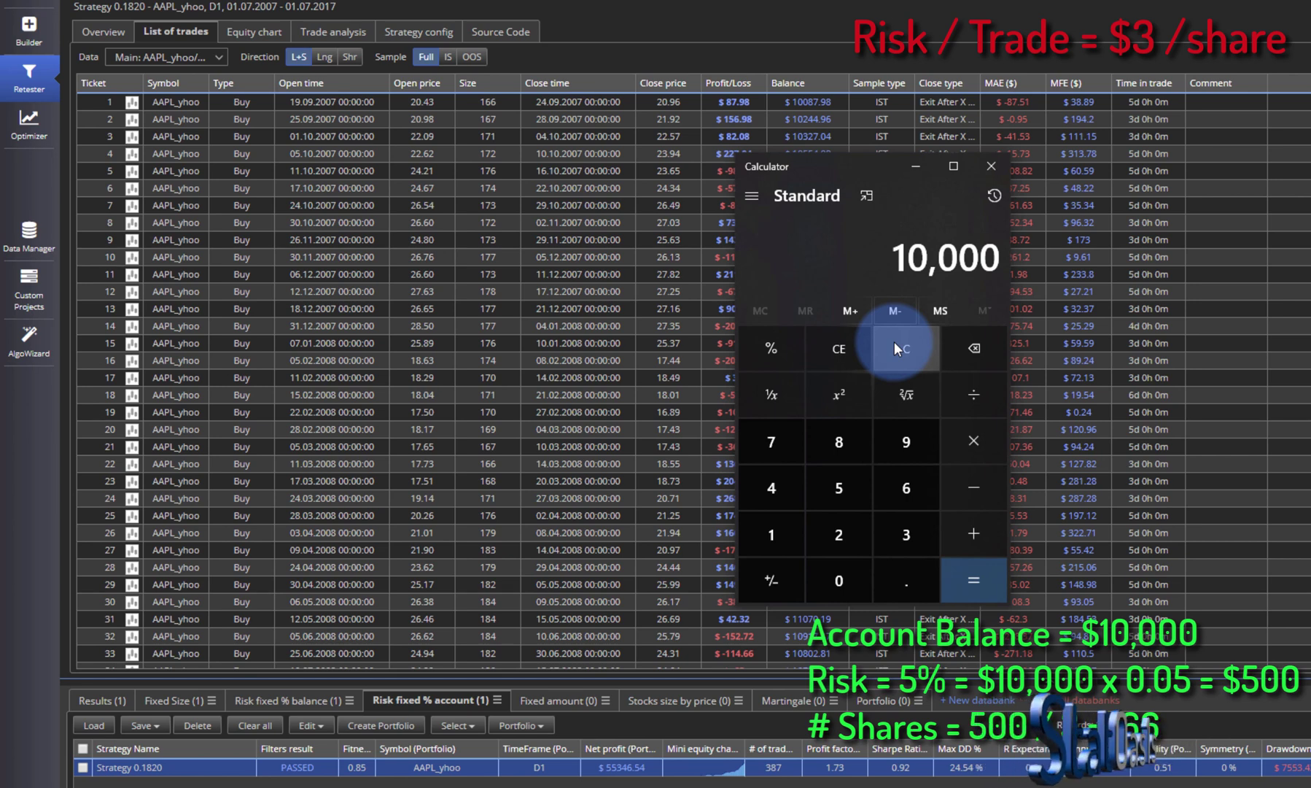
pyautogui.write('*.05')
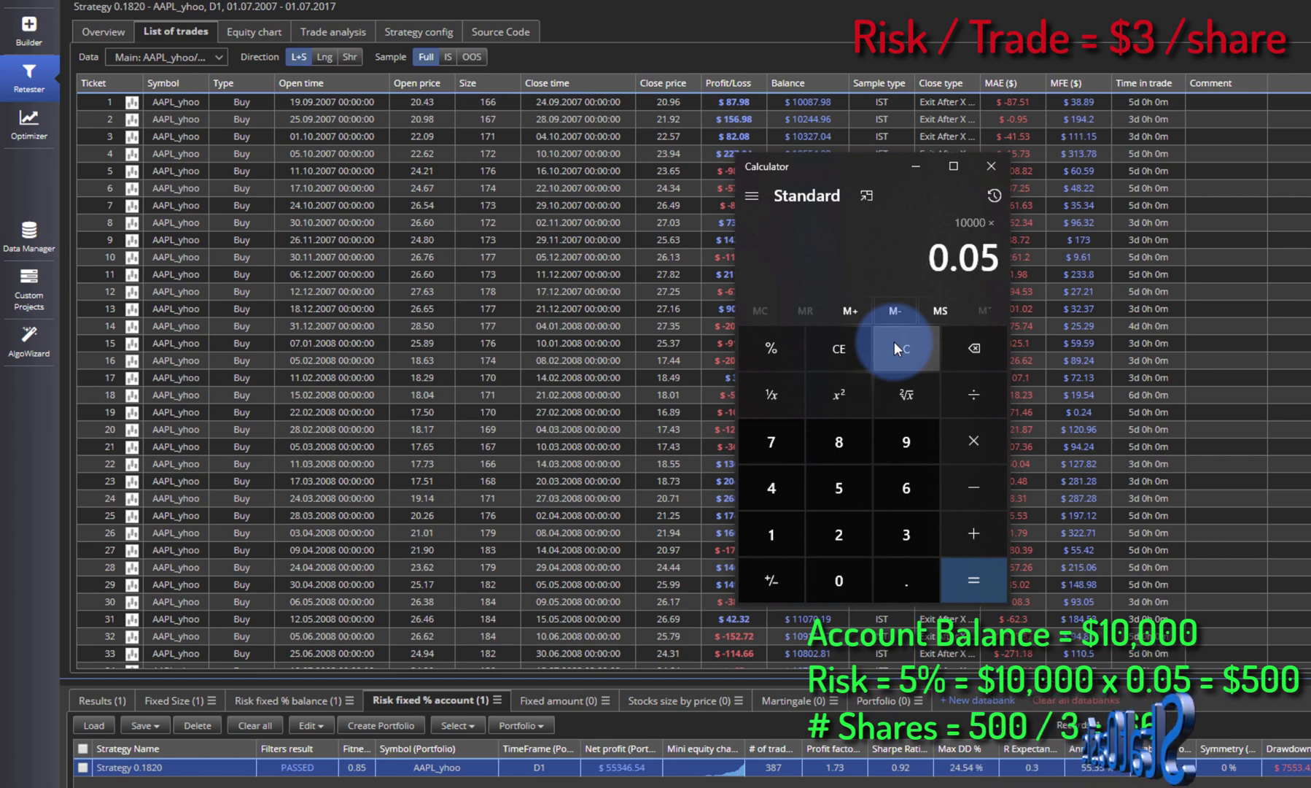
pyautogui.press('Return')
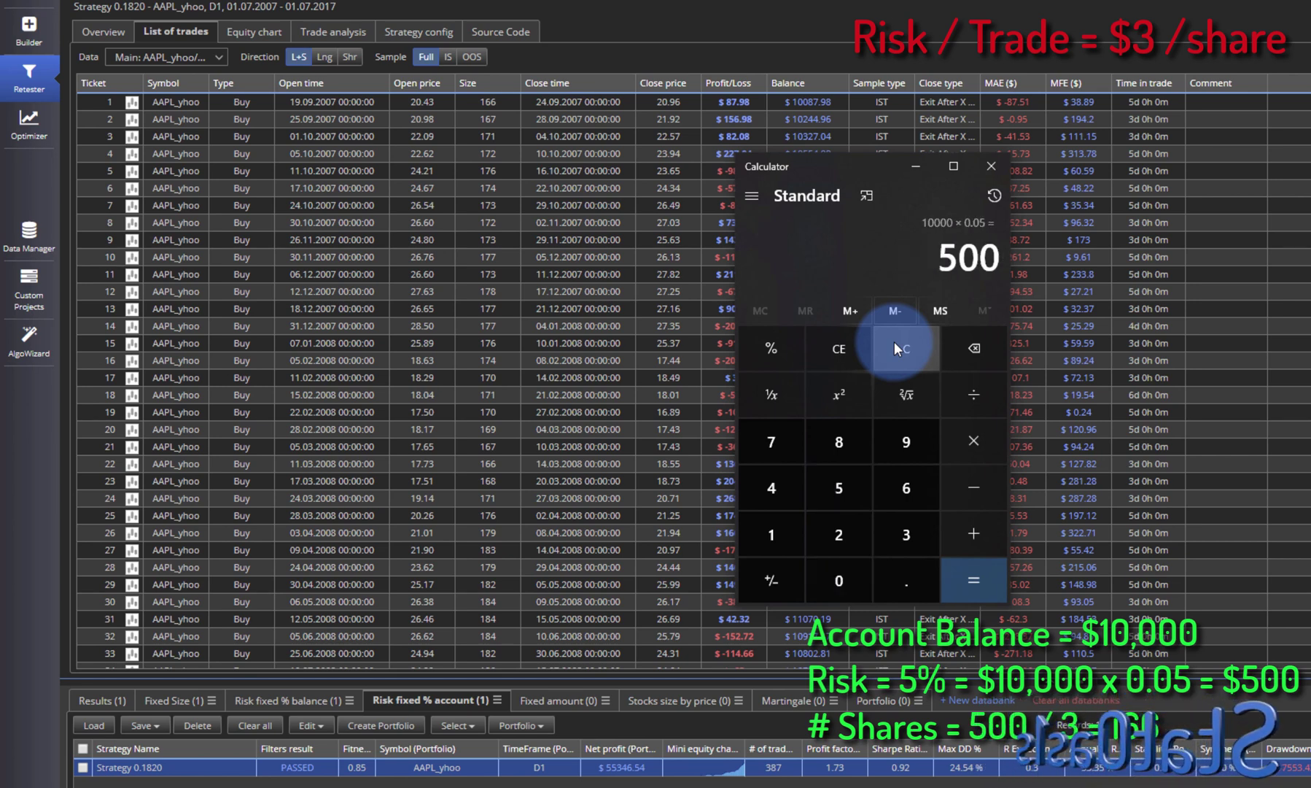
pyautogui.write('/')
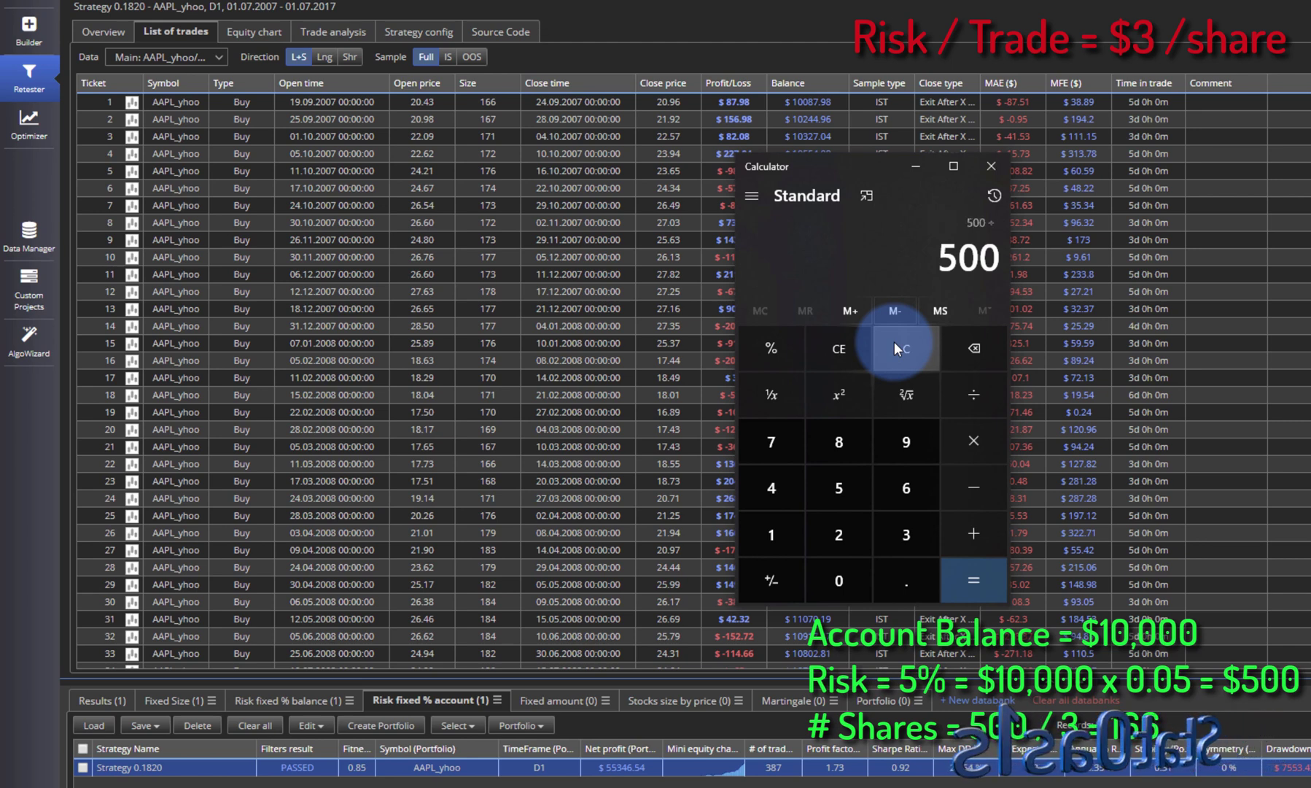
pyautogui.write('3')
pyautogui.press('Return')
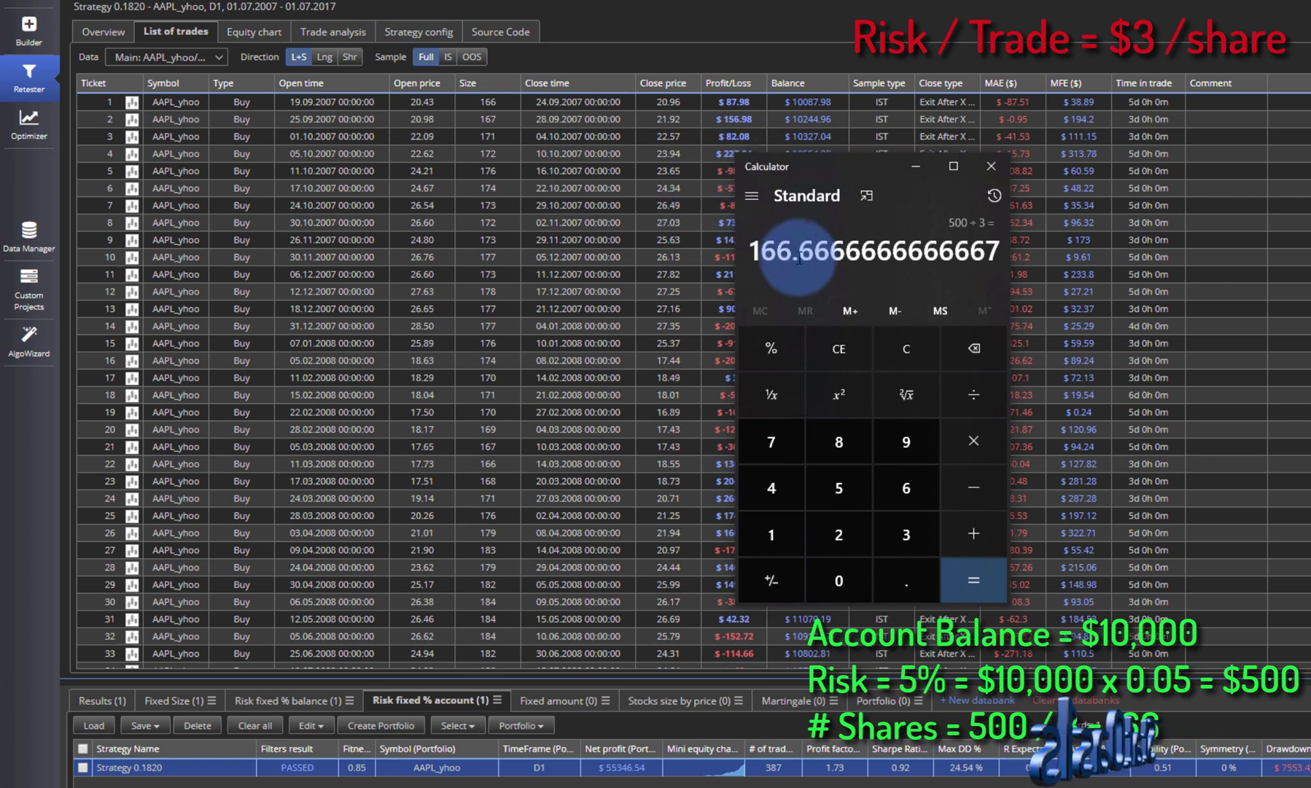
# - Move the calculator clear of the first trades and compute the position size after trade 13 as 10729 × 0.05 ÷ 3
pyautogui.moveTo(833, 166); pyautogui.dragTo(670, 126)
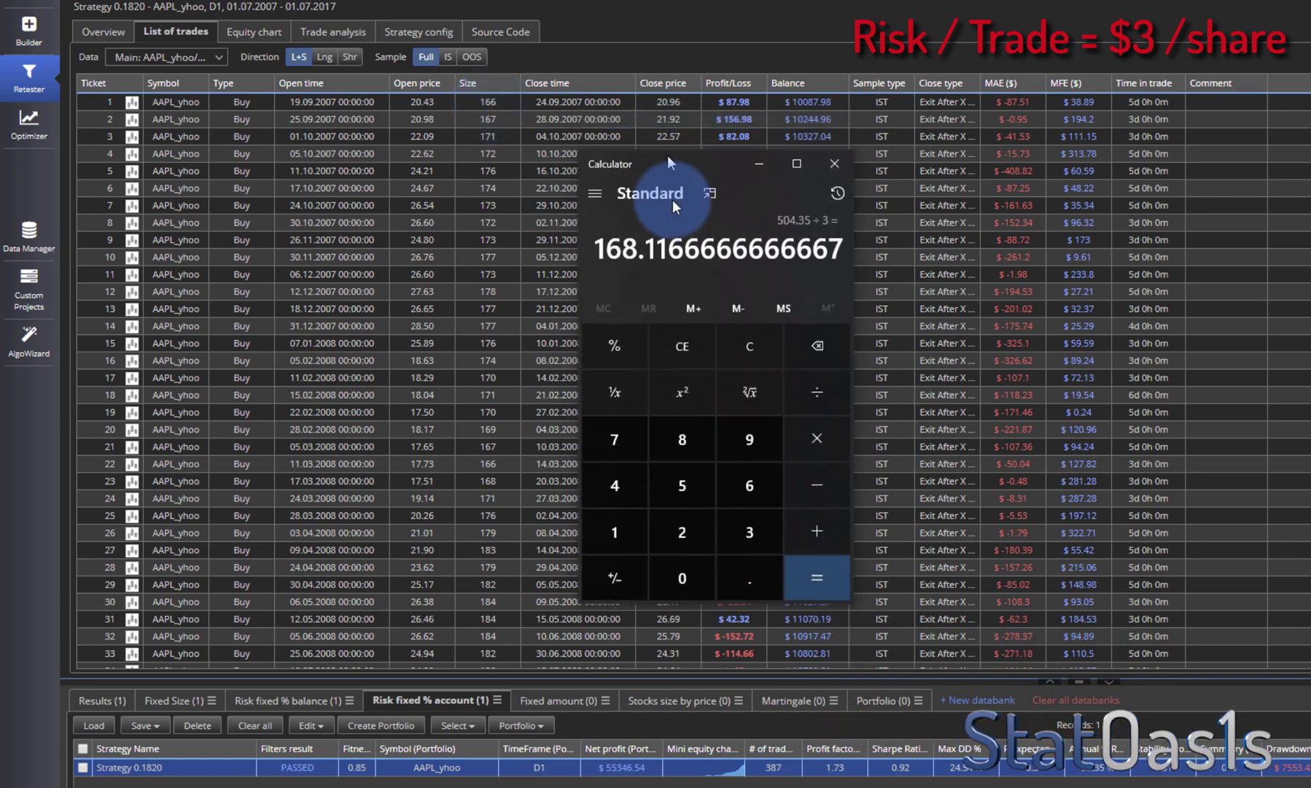
pyautogui.moveTo(666, 150); pyautogui.dragTo(673, 328)
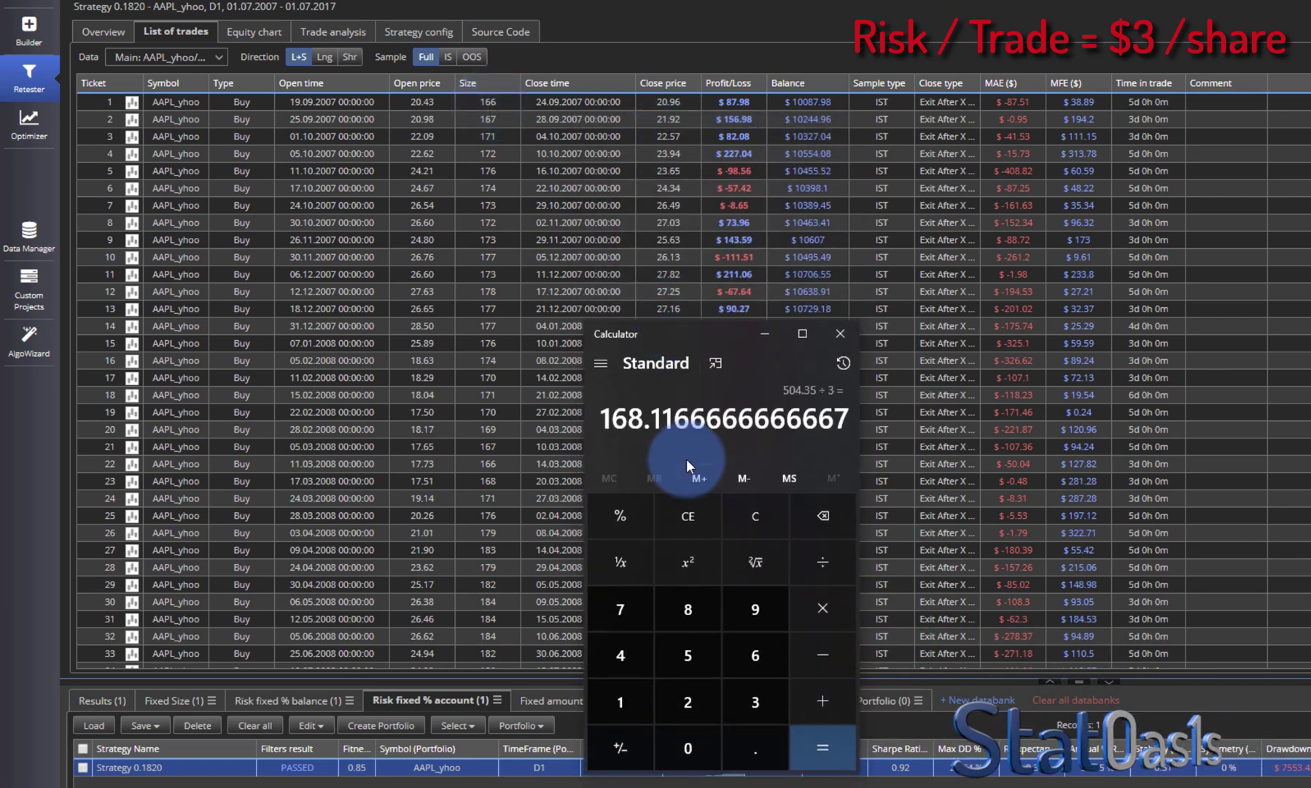
pyautogui.click(751, 517)
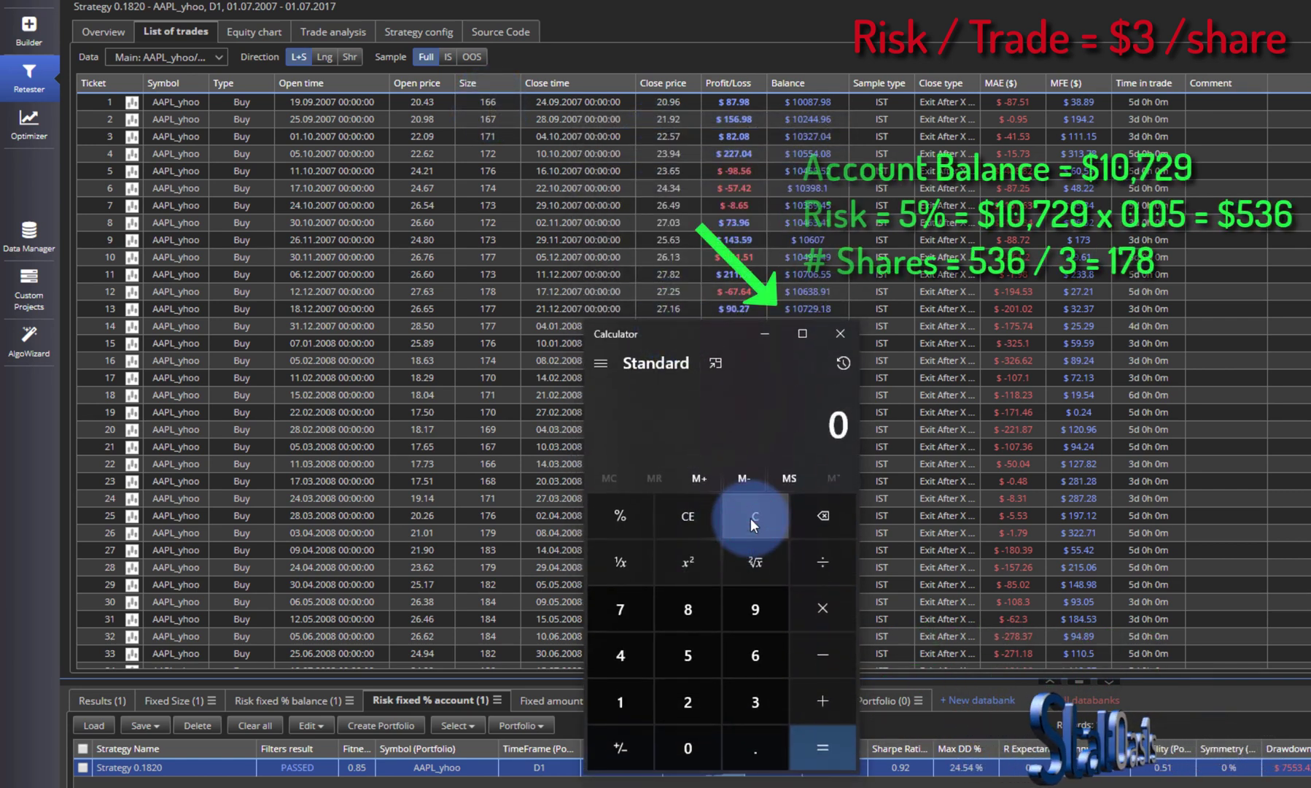
pyautogui.write('10,')
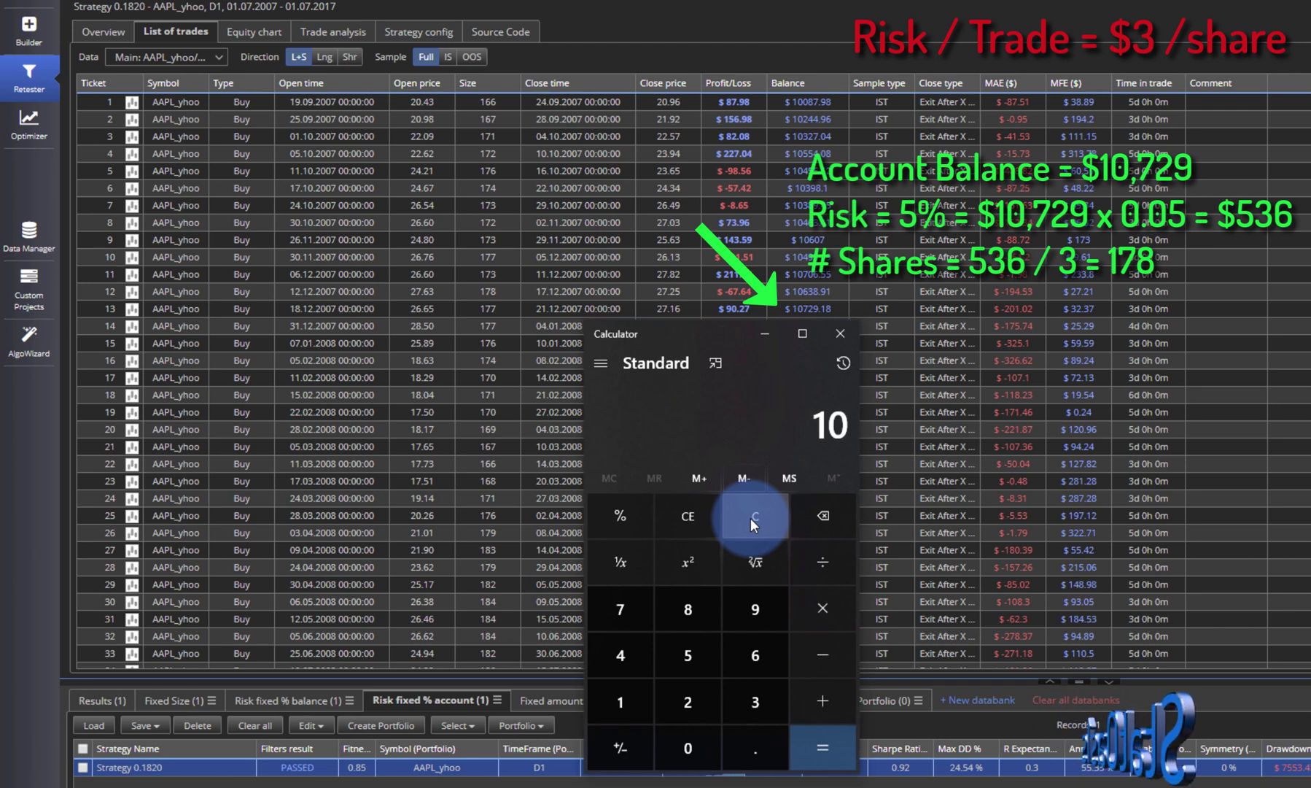
pyautogui.write('729')
pyautogui.press('*')
pyautogui.write('0.05')
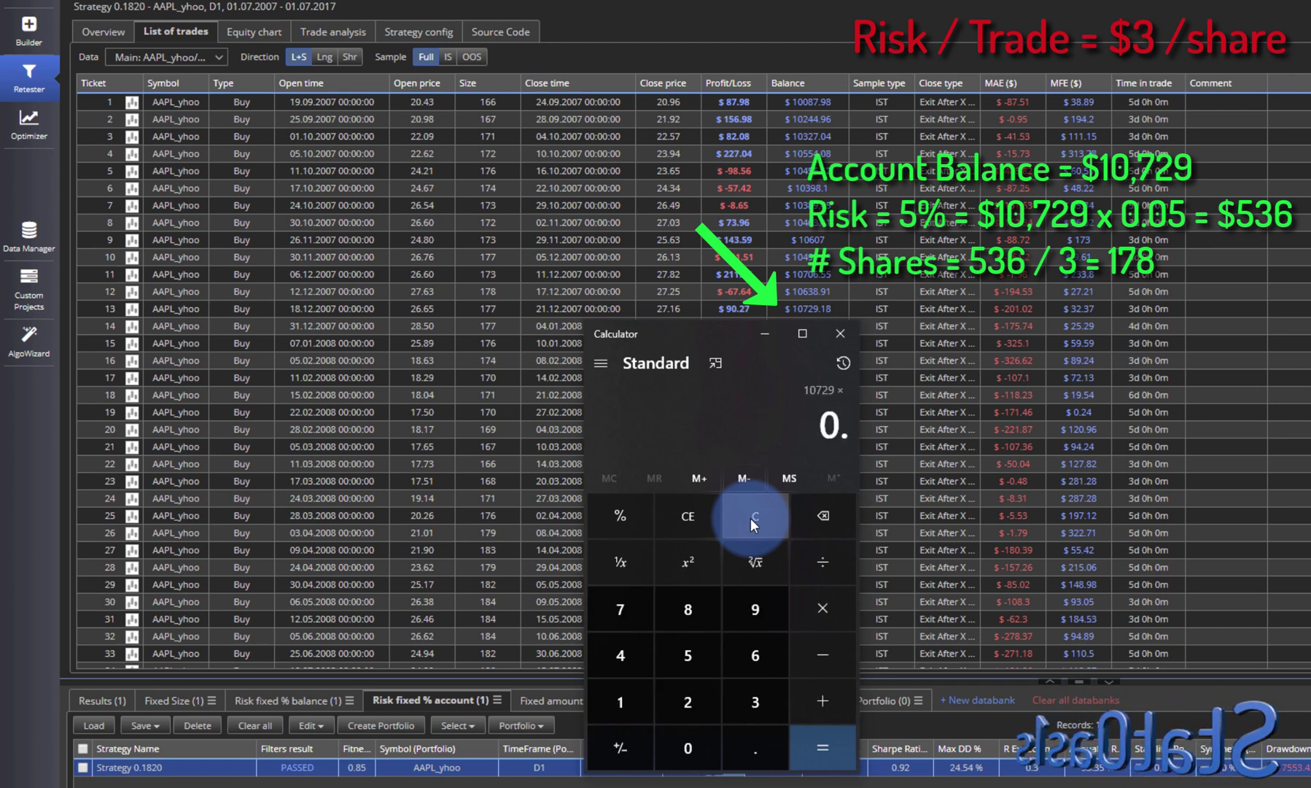
pyautogui.press('Return')
pyautogui.press('/')
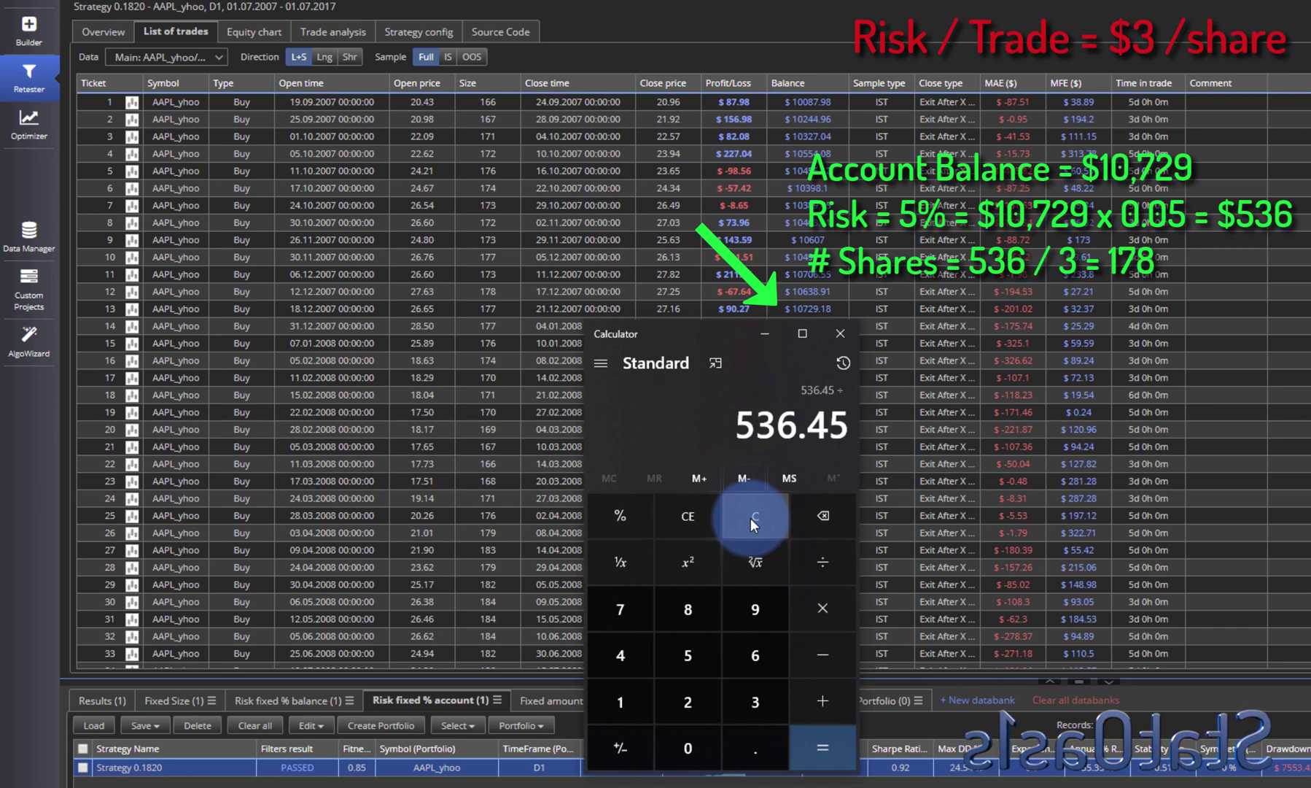
pyautogui.write('3')
pyautogui.press('Return')
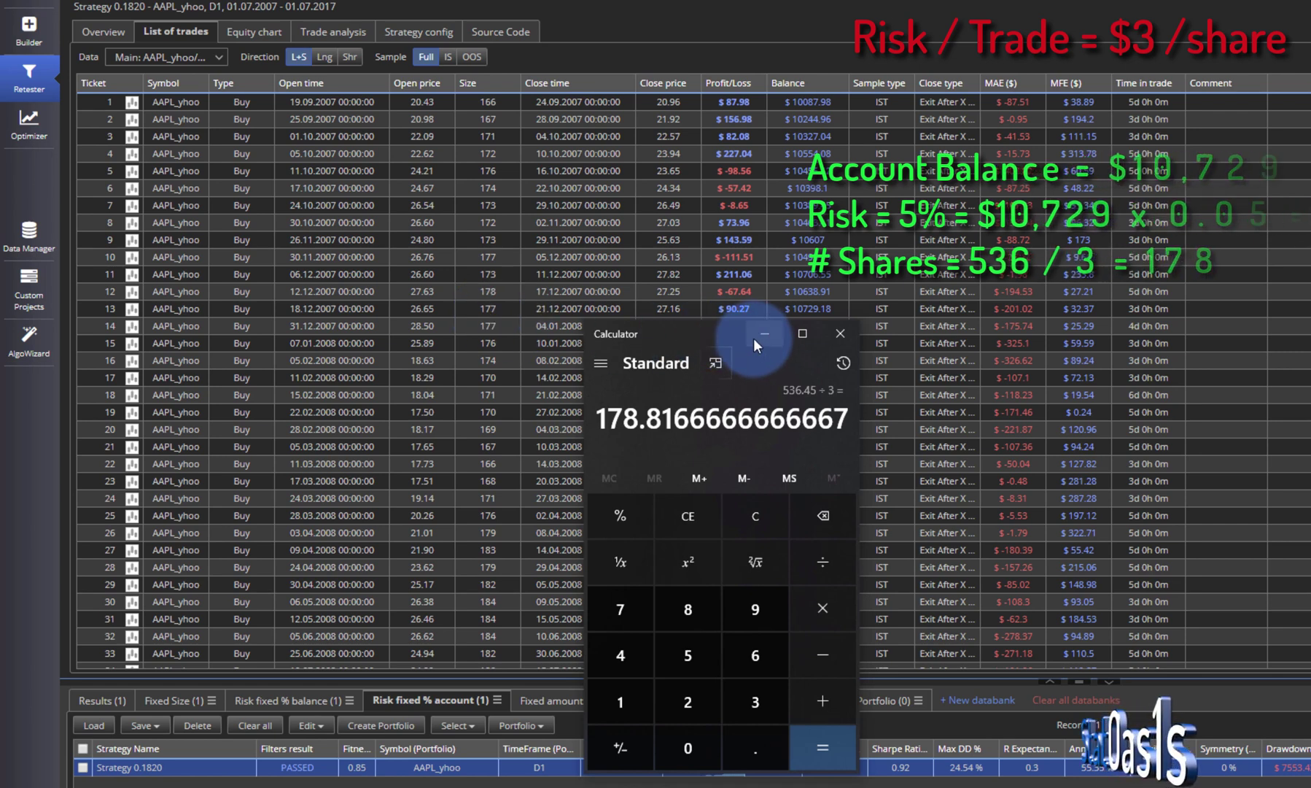
# - Move the calculator out of the way and examine how sizes follow the balance further down the list of trades
pyautogui.moveTo(709, 335); pyautogui.dragTo(712, 640)
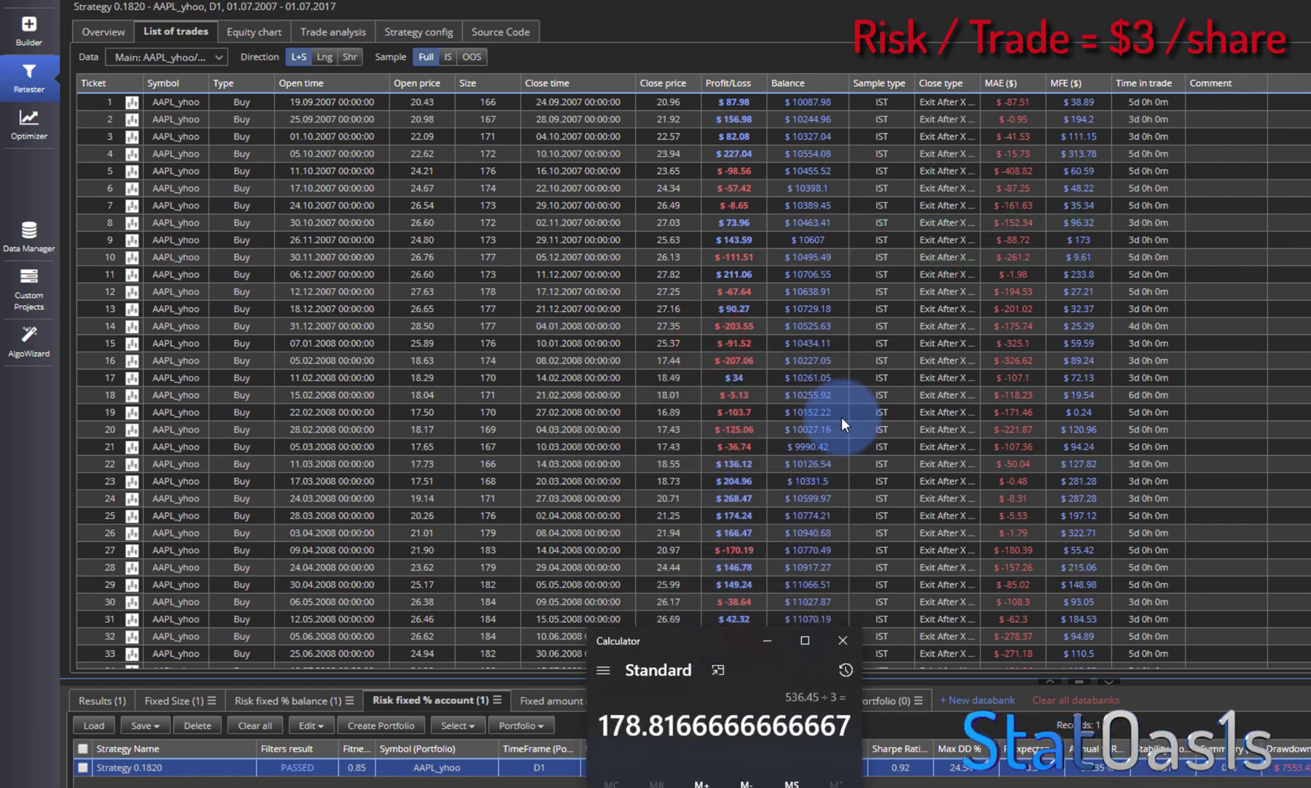
pyautogui.scroll(-11, 842, 417)
pyautogui.scroll(-6, 835, 433)
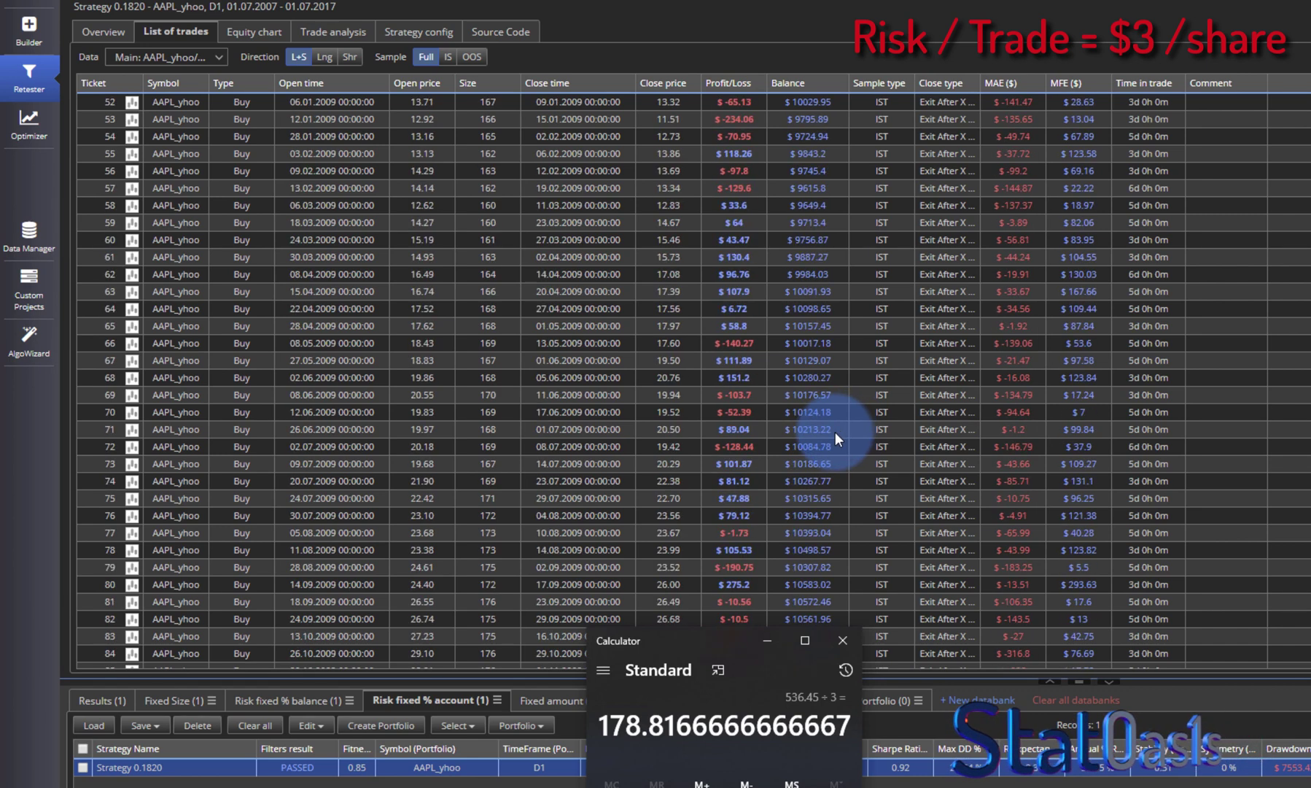
# - Bring trades 101 and 102 into view with Calculator moved below them, and compute the size after trade 101 as 11245 × 0.05 ÷ 3
pyautogui.scroll(-10, 834, 433)
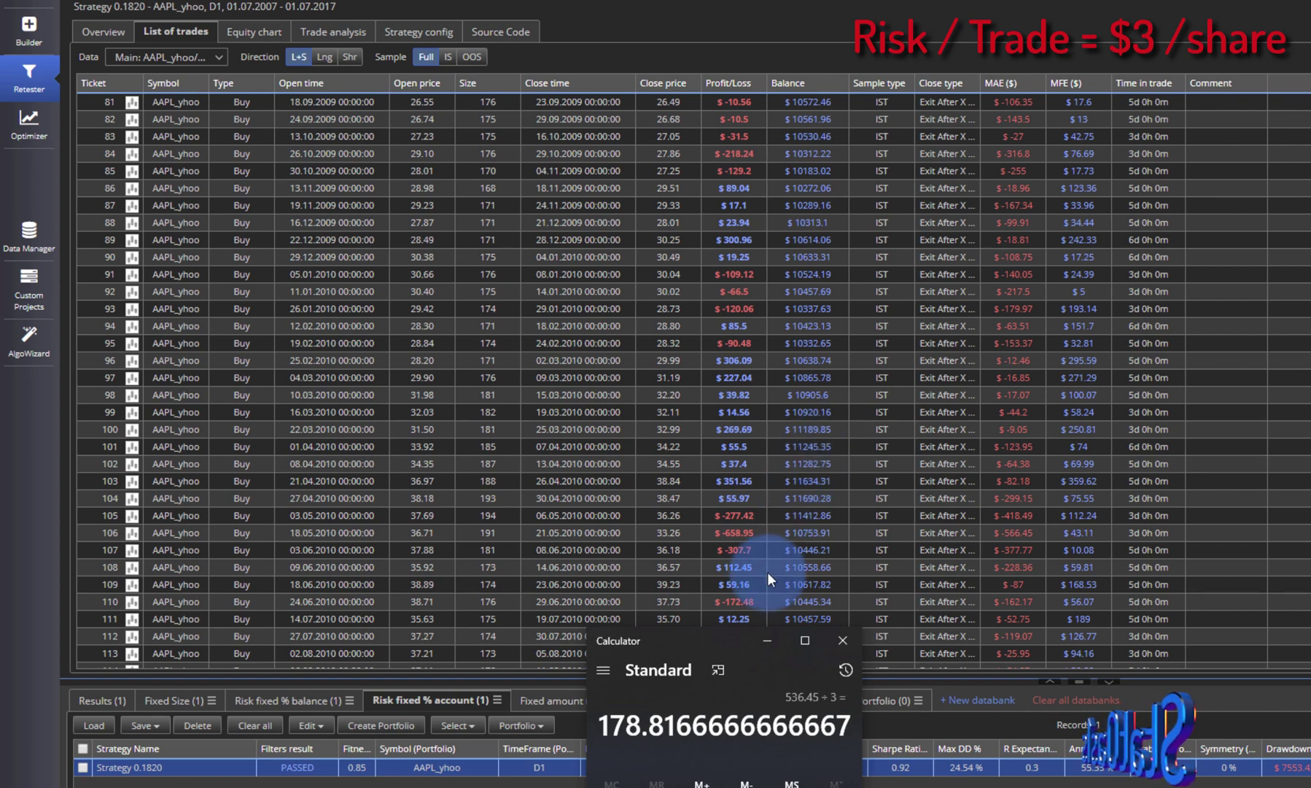
pyautogui.moveTo(726, 640); pyautogui.dragTo(727, 472)
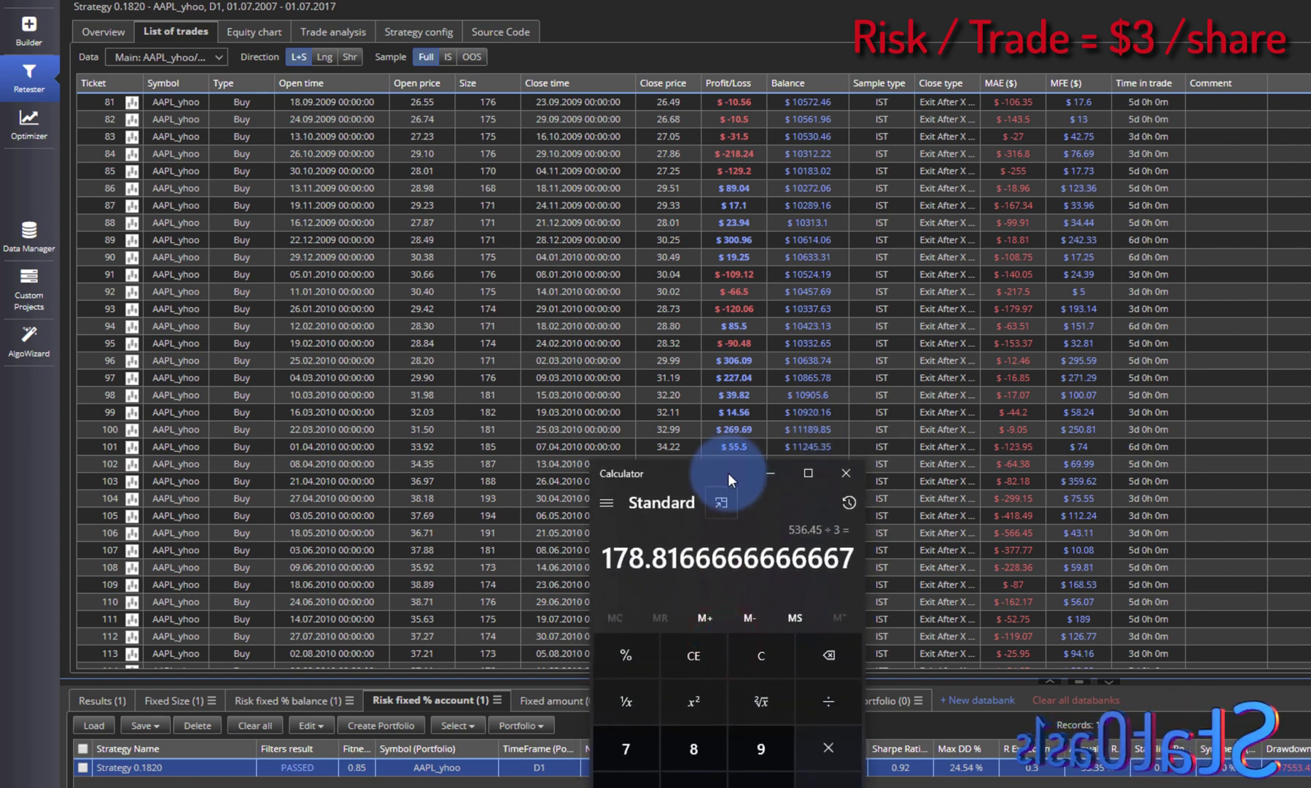
pyautogui.click(759, 666)
pyautogui.write('1')
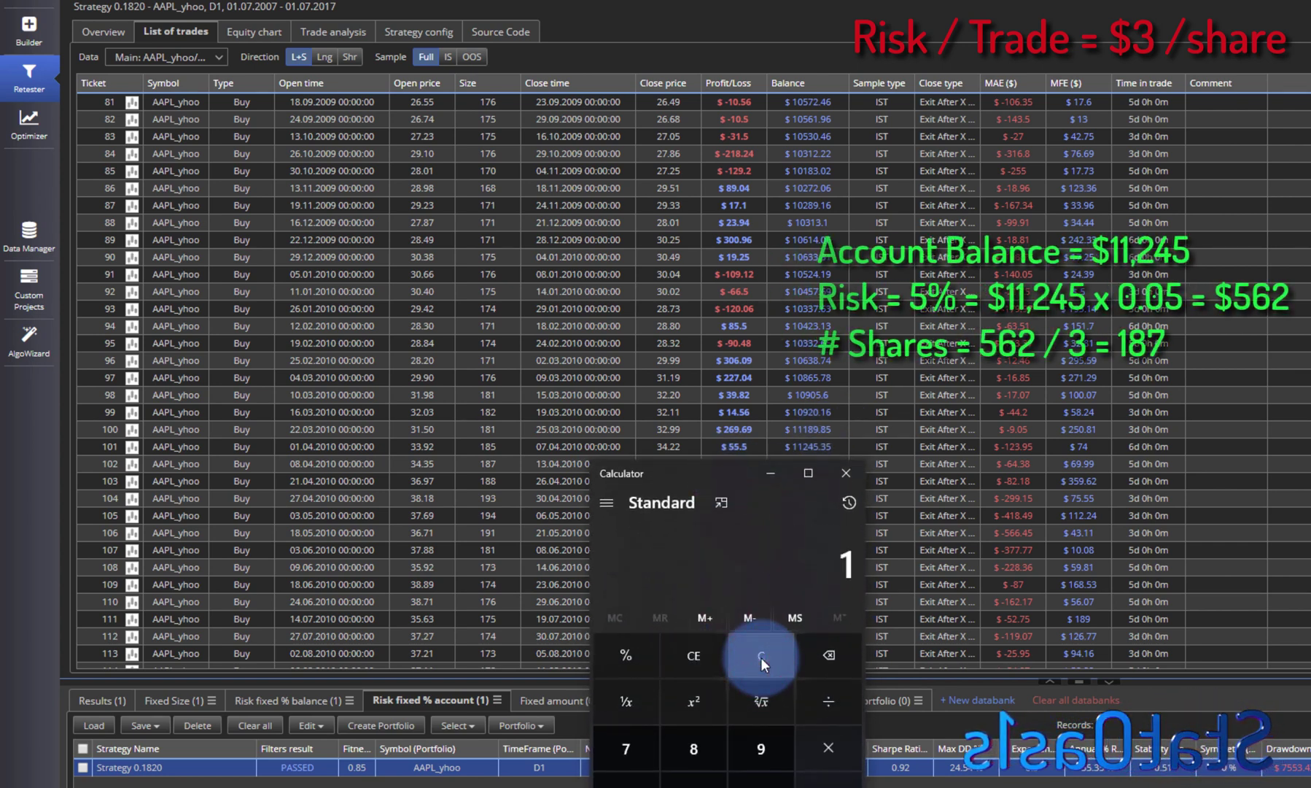
pyautogui.write('12')
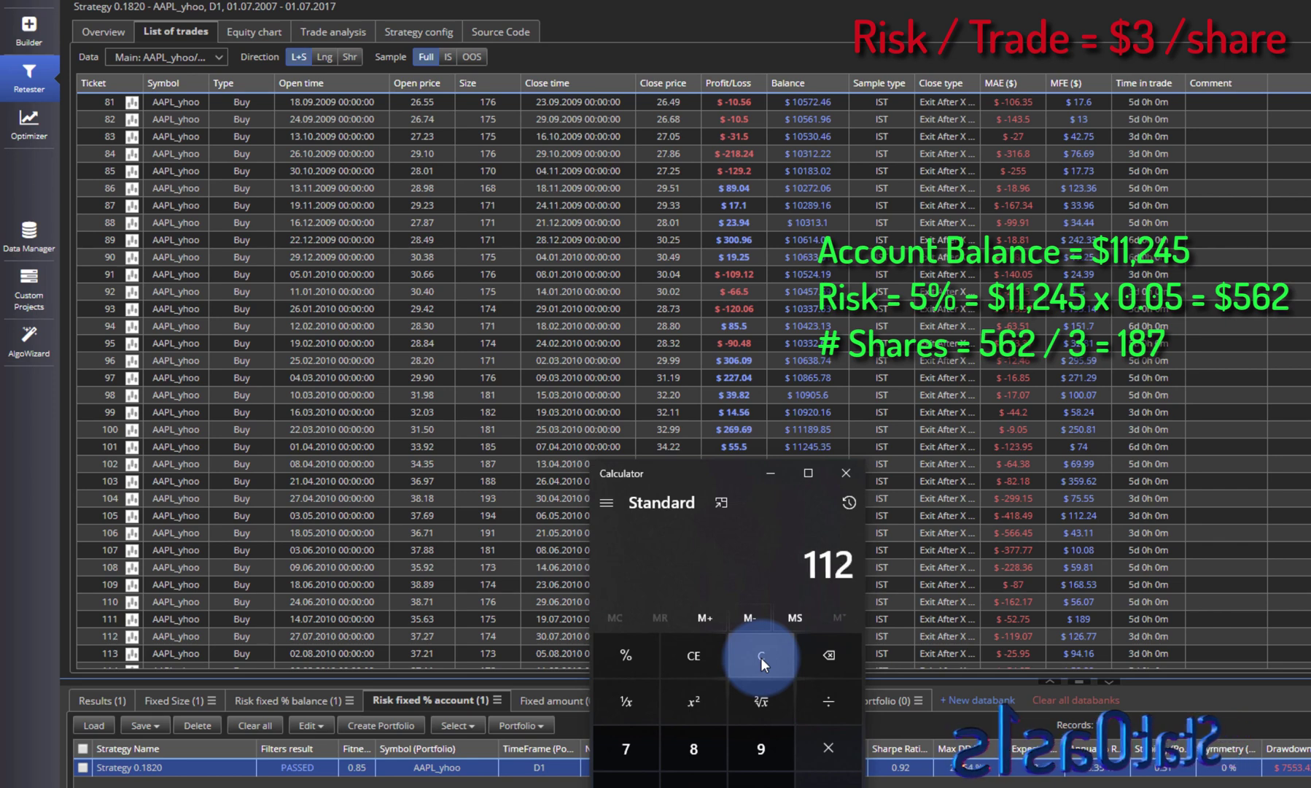
pyautogui.write('45*0.05')
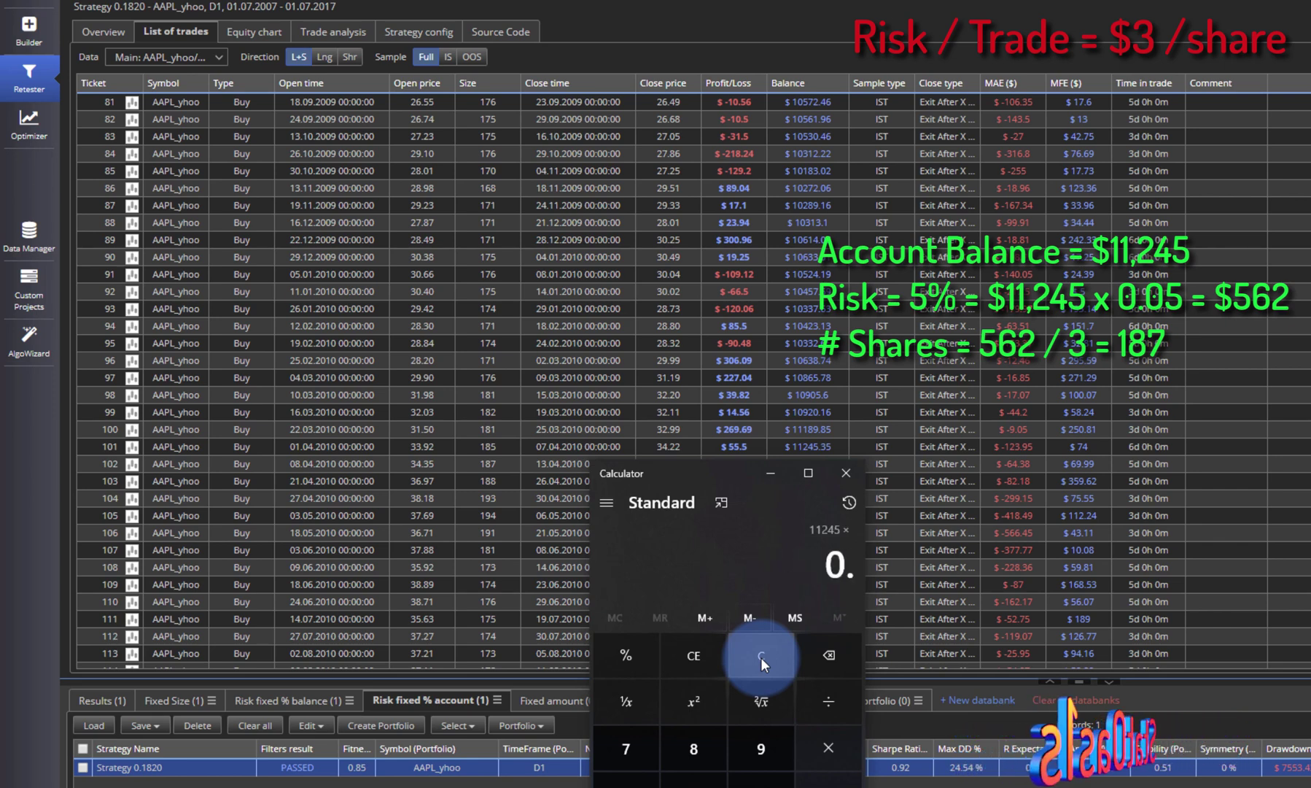
pyautogui.press('Return')
pyautogui.write('/3')
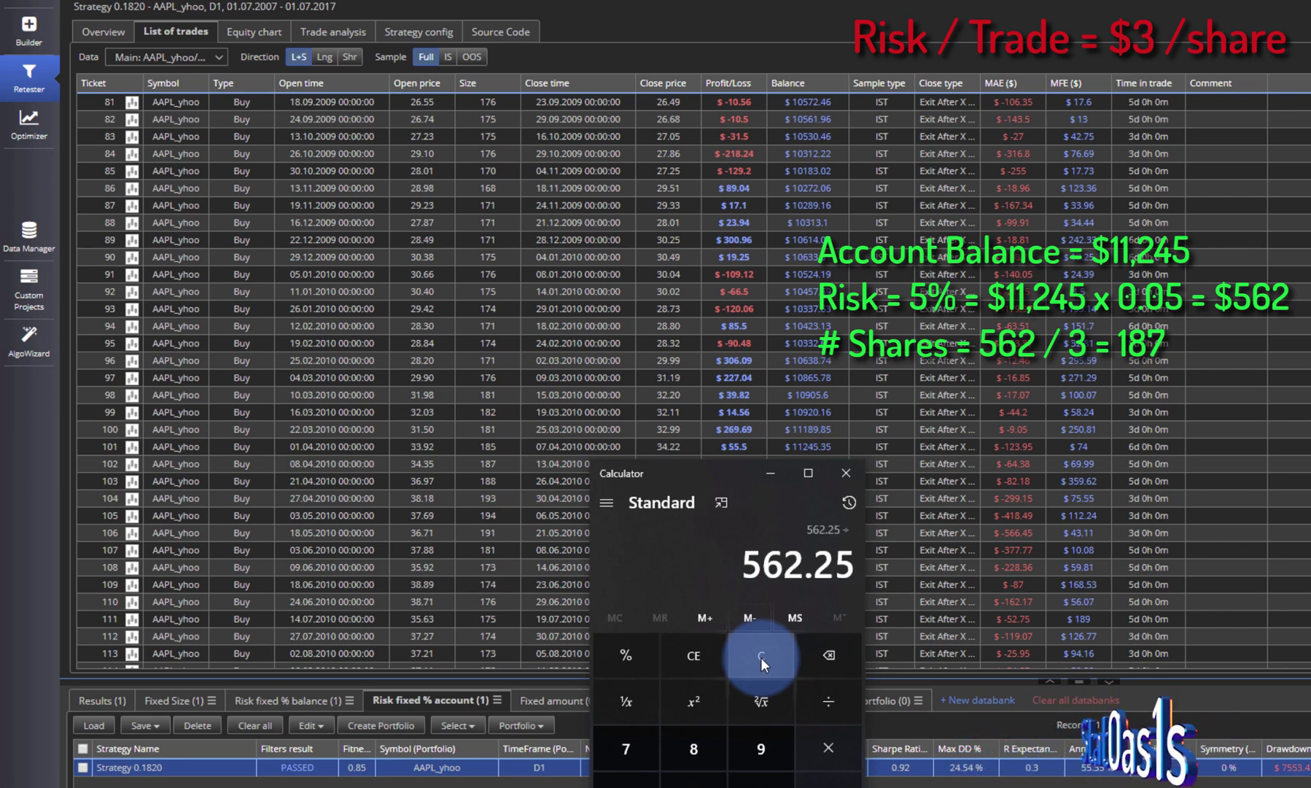
pyautogui.press('Return')
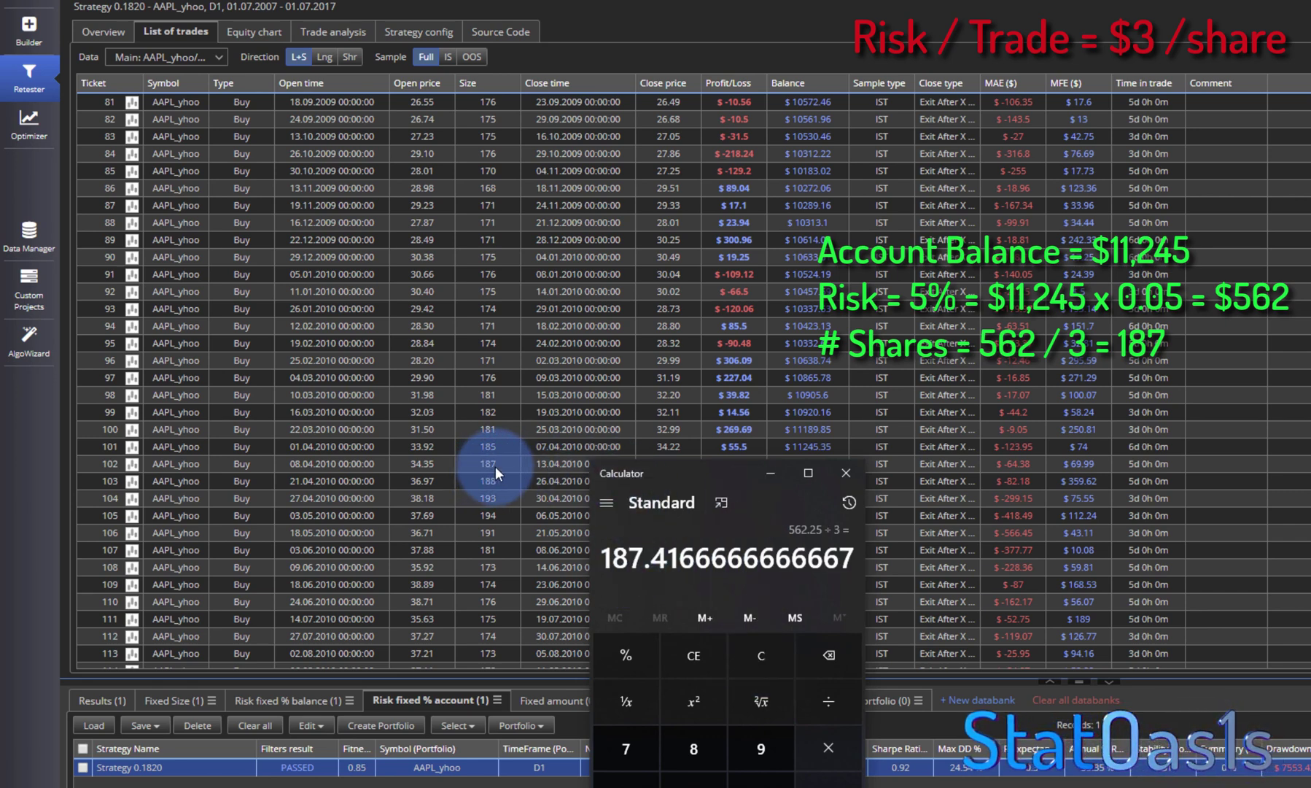
# - Move Calculator lower, bring trades 137 and 138 into view and compute the size after trade 137 as 11784 × 0.05 ÷ 3
pyautogui.moveTo(731, 467); pyautogui.dragTo(733, 587)
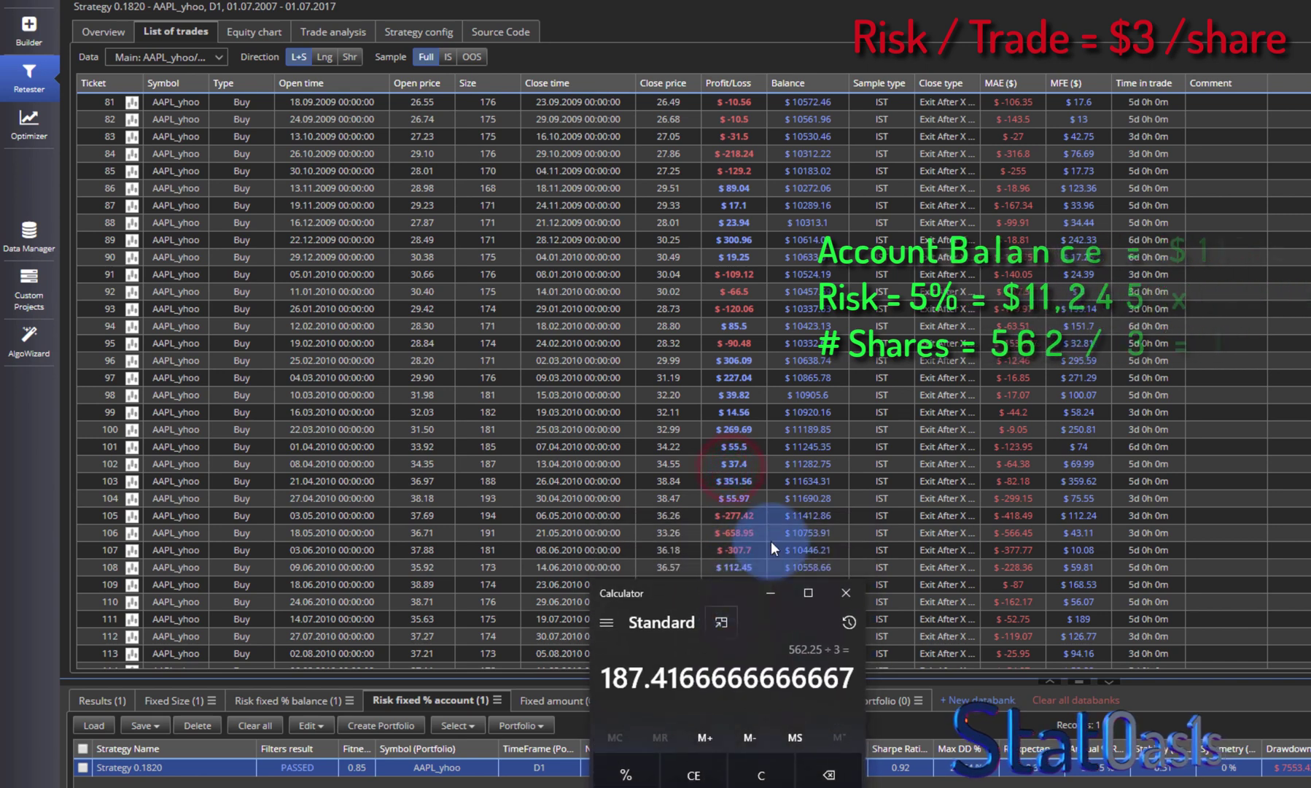
pyautogui.scroll(-10, 802, 450)
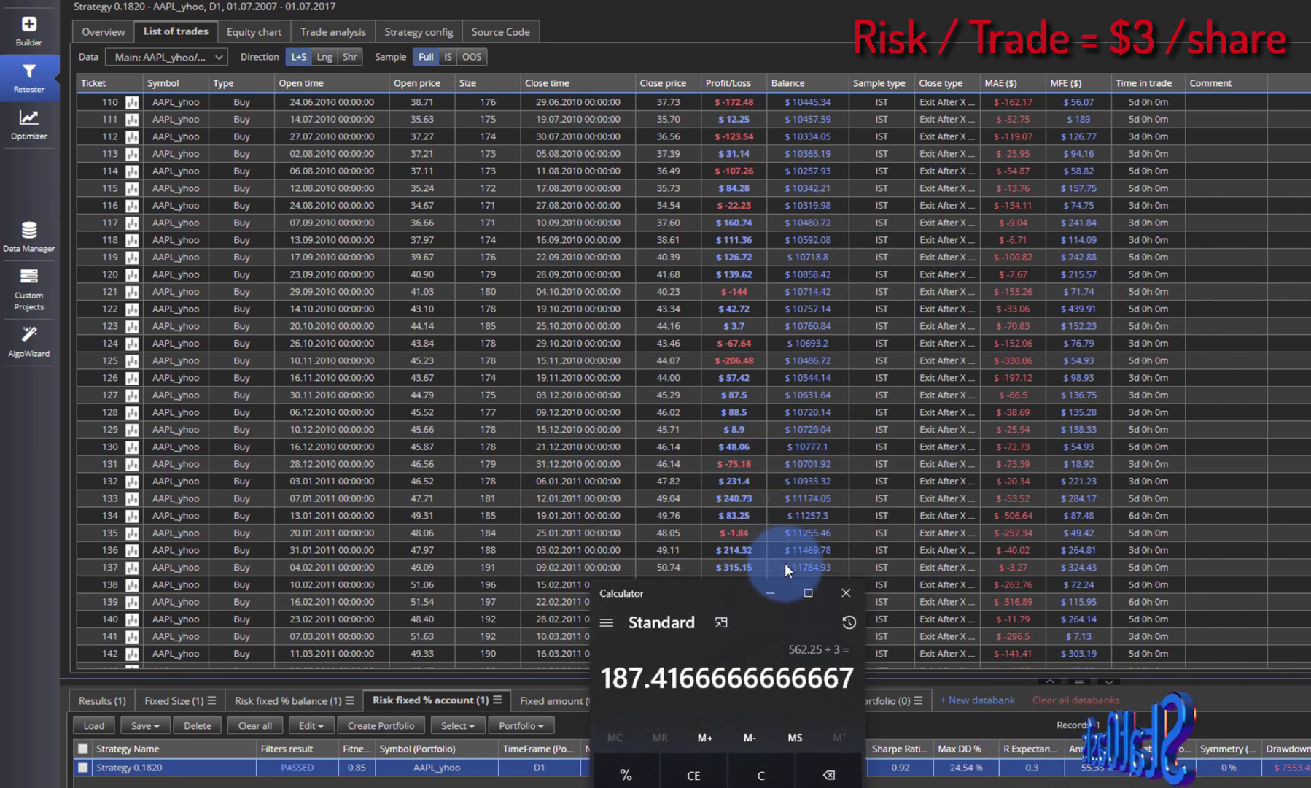
pyautogui.click(757, 778)
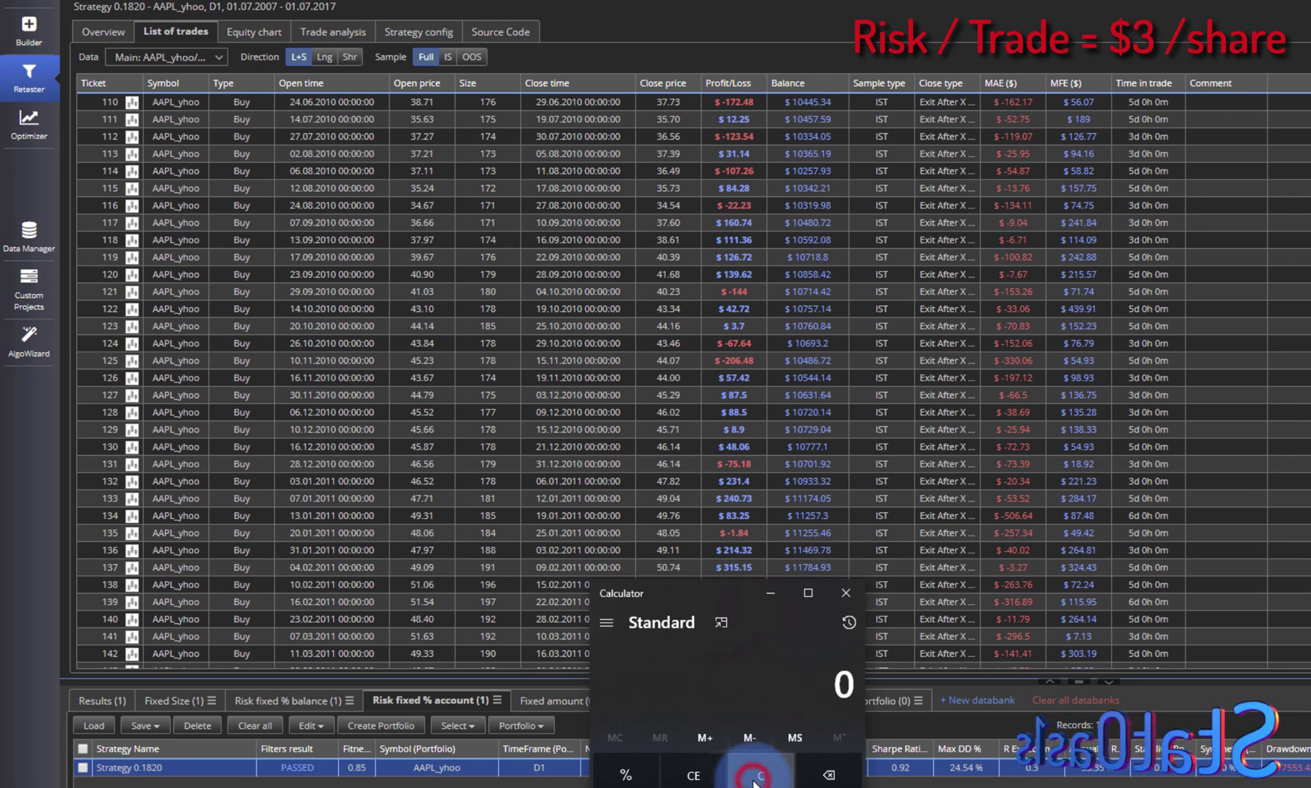
pyautogui.write('11')
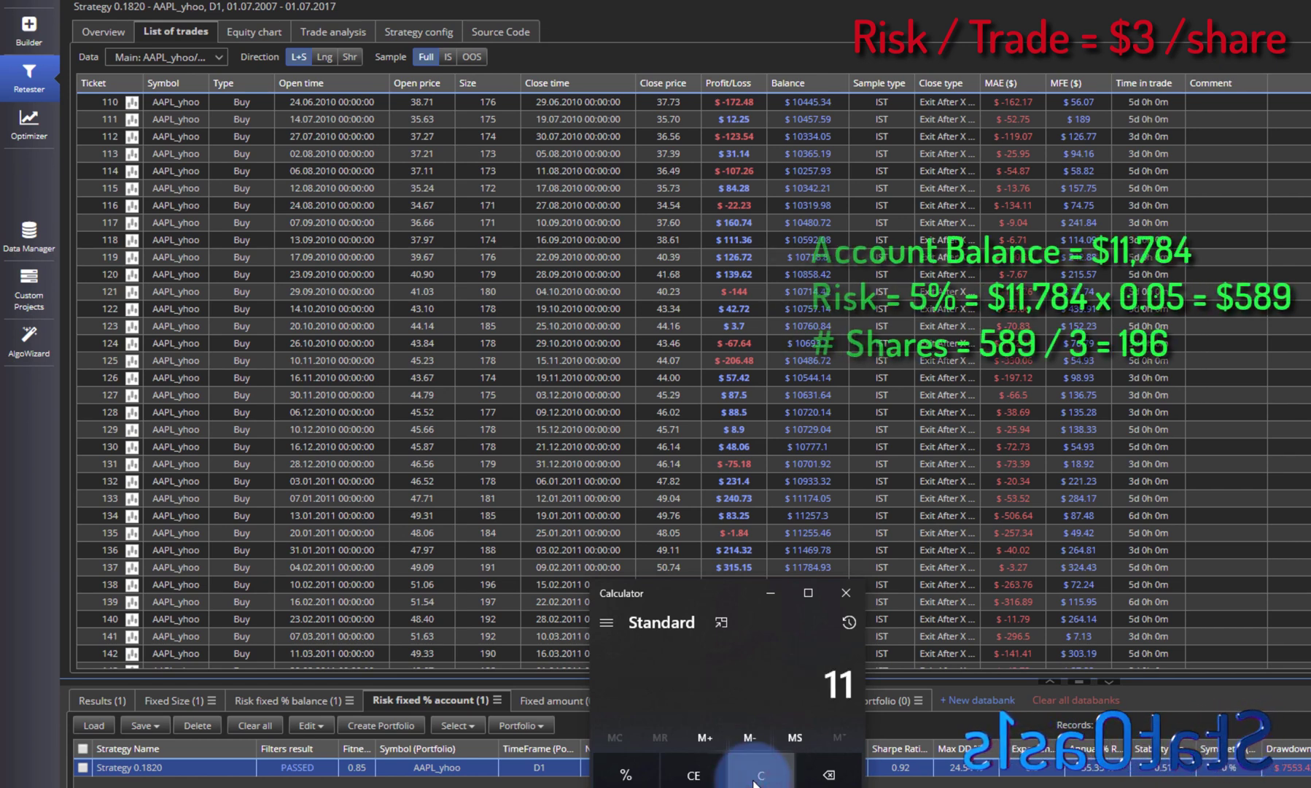
pyautogui.write('784*0.05')
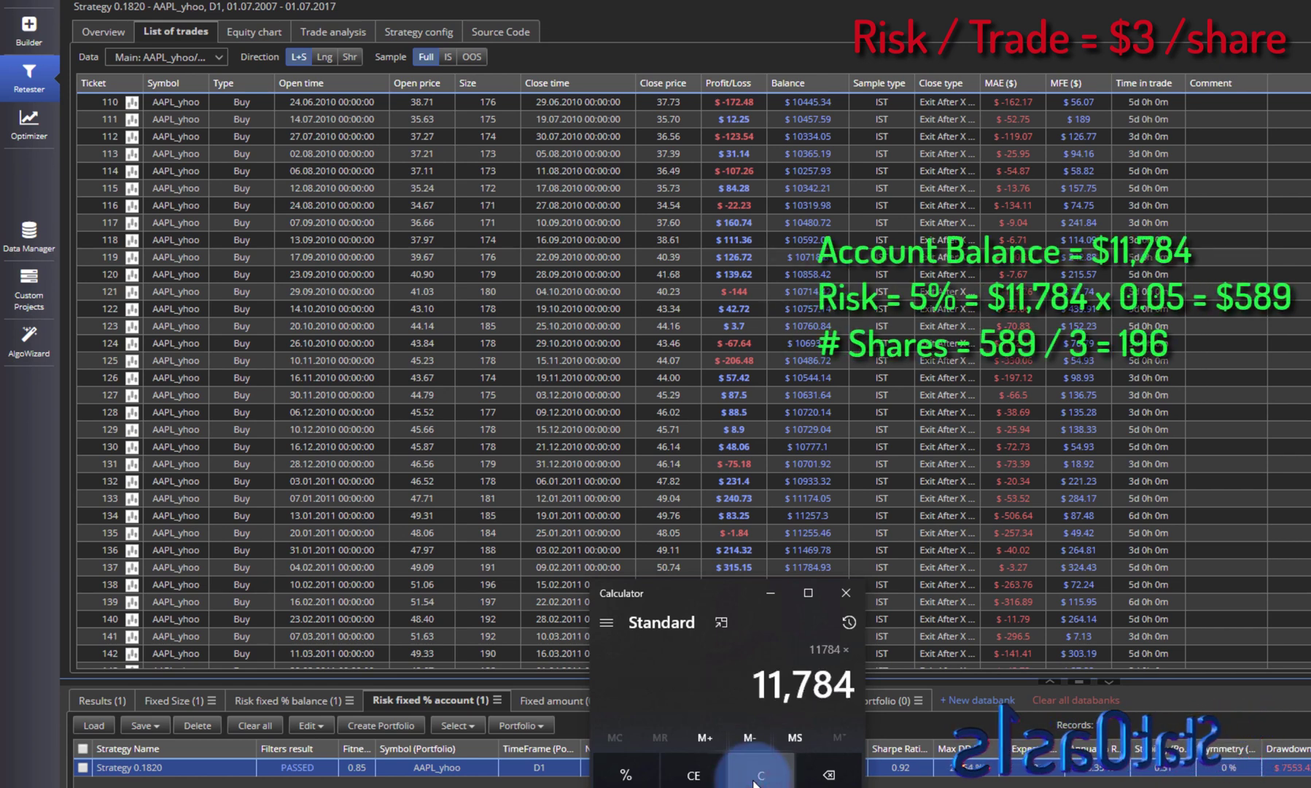
pyautogui.press('Return')
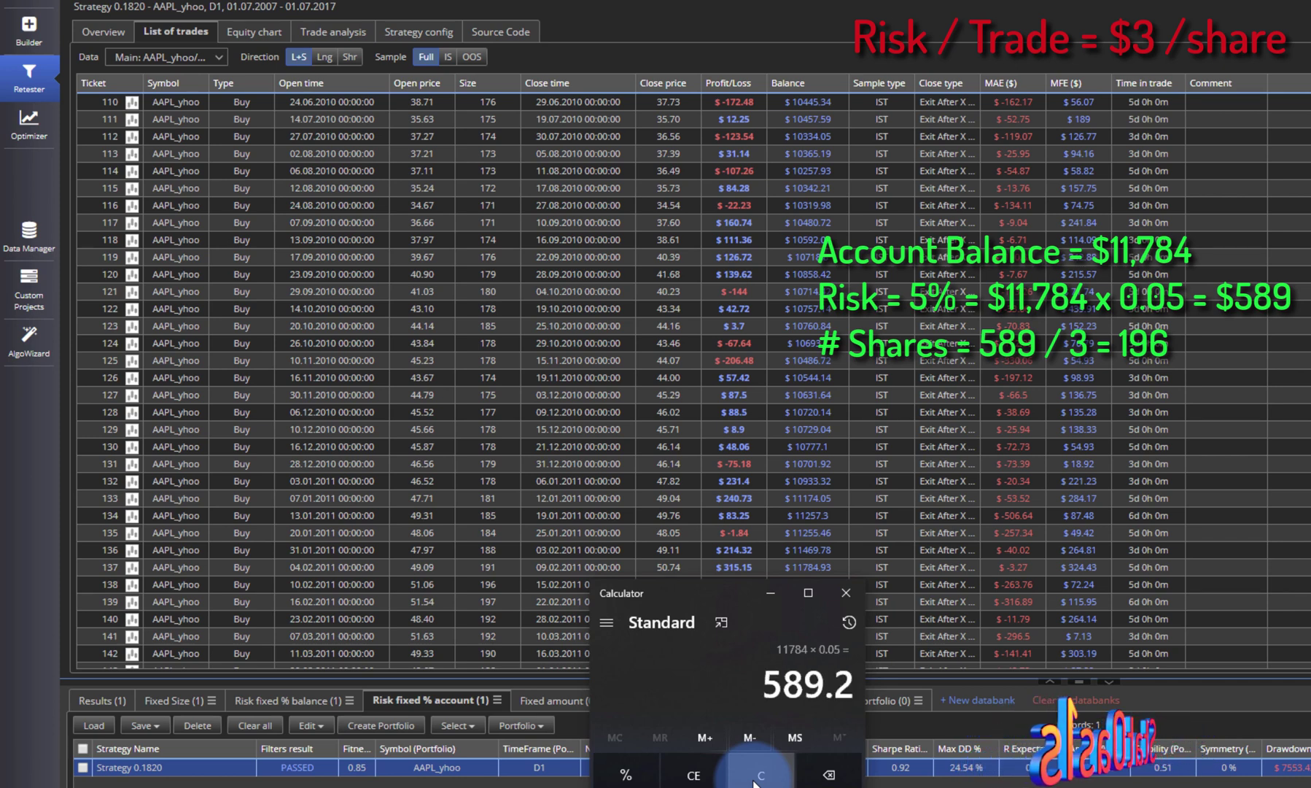
pyautogui.write('/3')
pyautogui.press('Return')
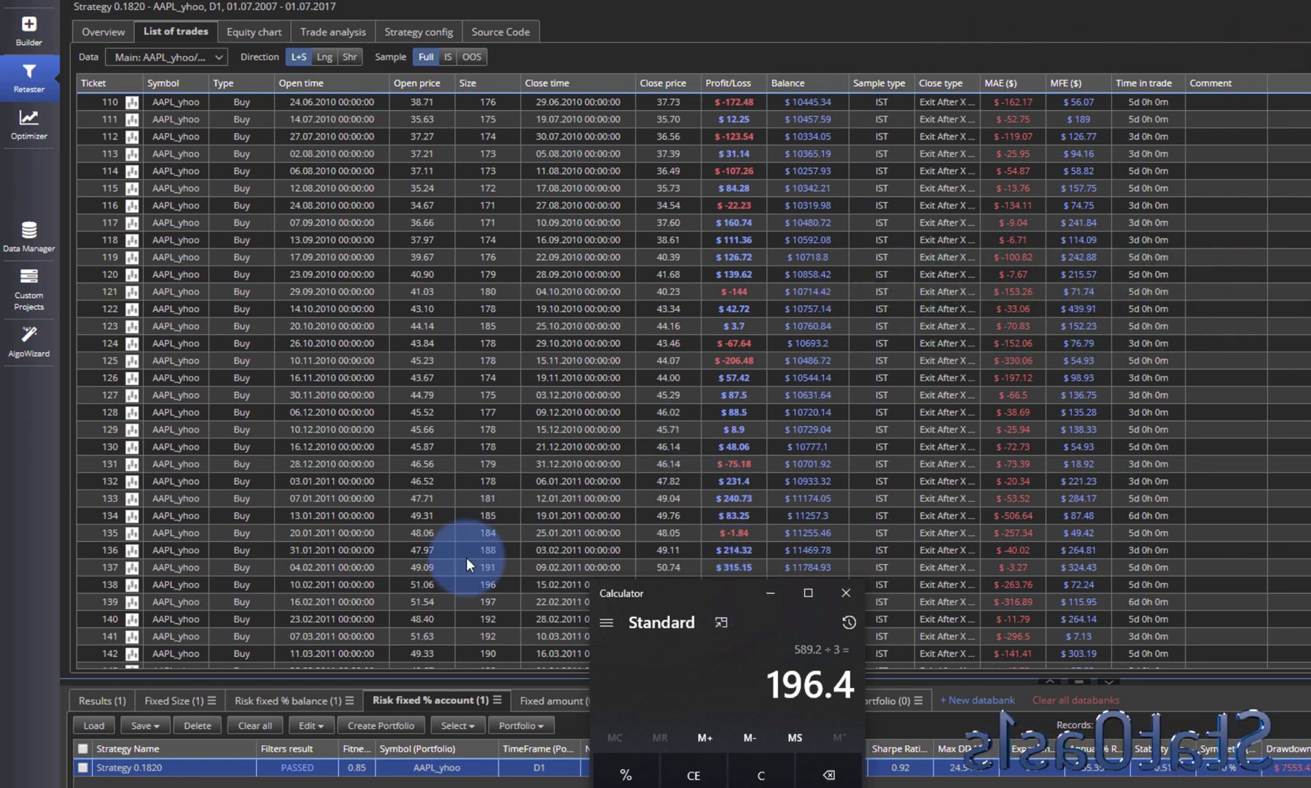
# - Switch to the Risk fixed % balance databank and open its strategy's list of trades for comparison
pyautogui.click(276, 700)
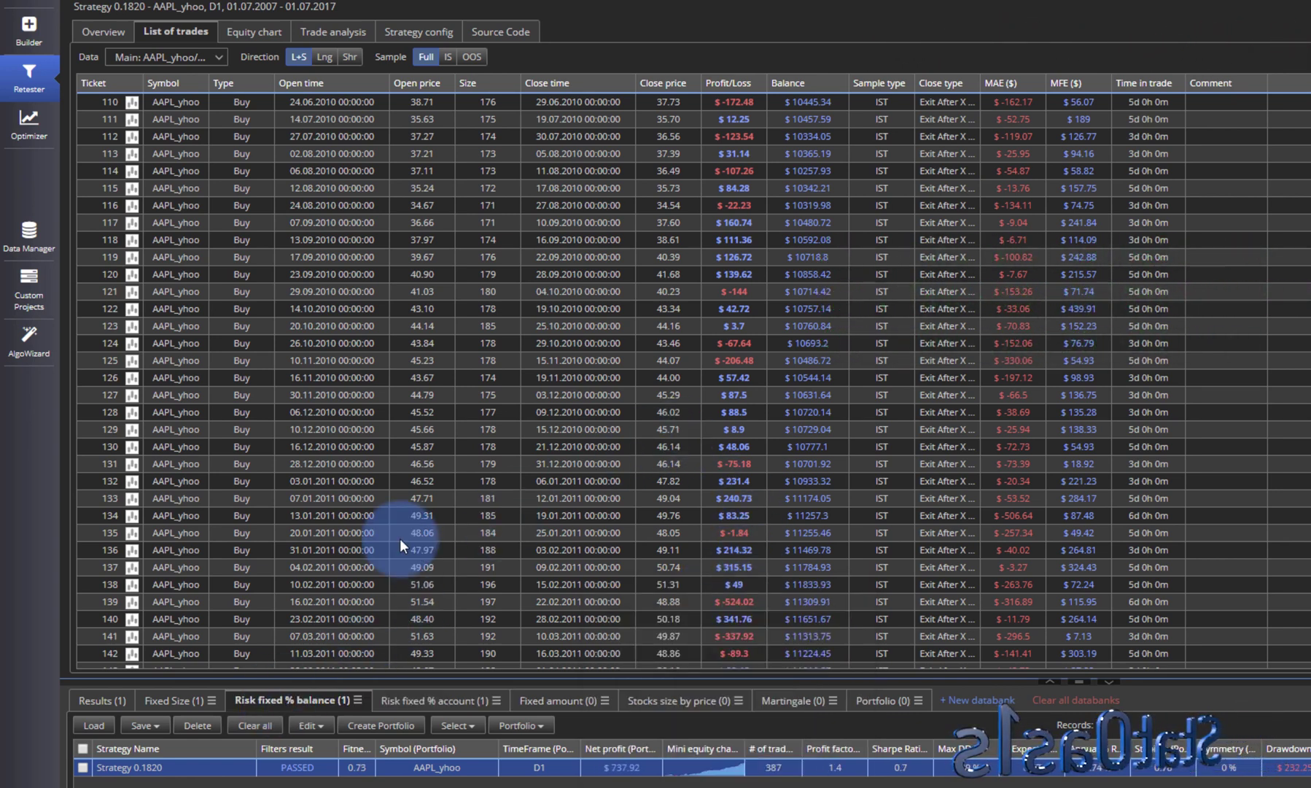
pyautogui.click(222, 766)
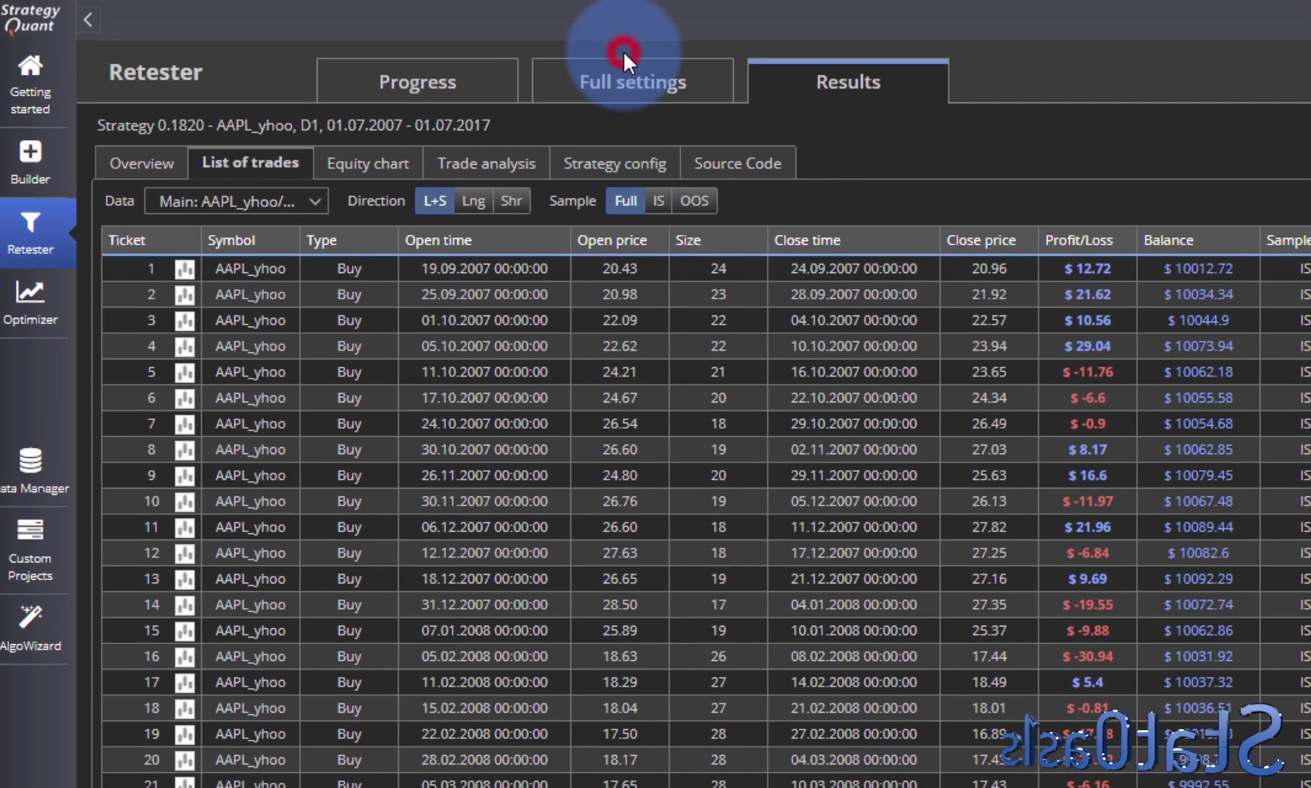
# - Choose the Fixed amount money management method and set RiskedMoney to 500 and Size Decimals to 0
pyautogui.click(621, 76)
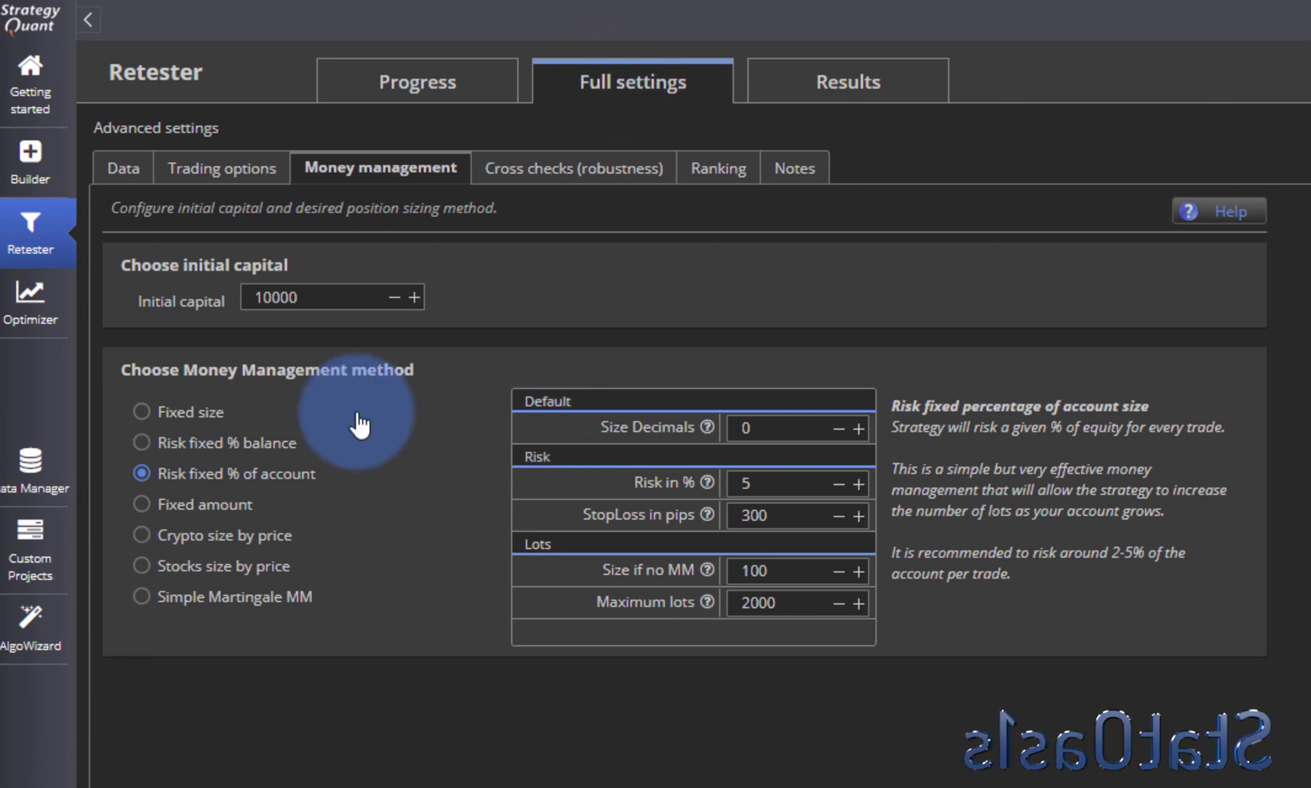
pyautogui.click(150, 503)
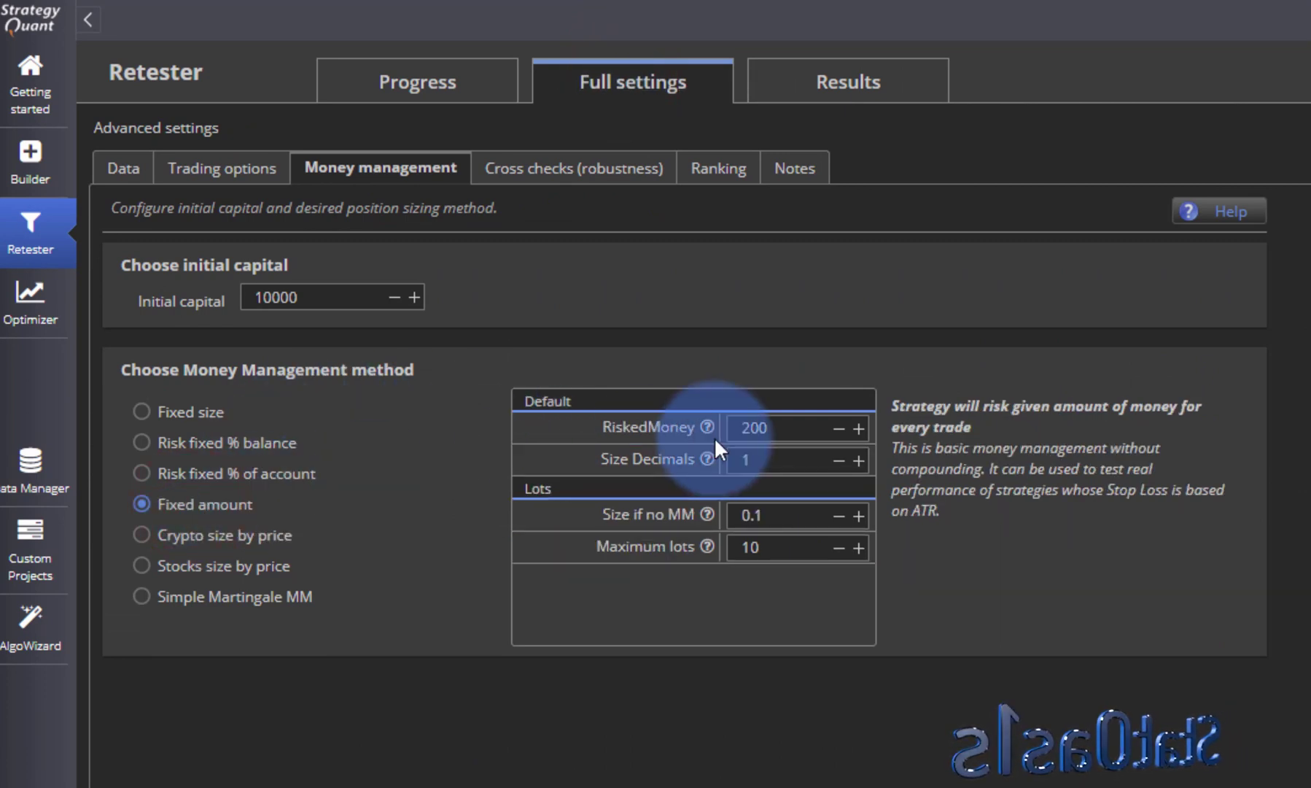
pyautogui.doubleClick(794, 432)
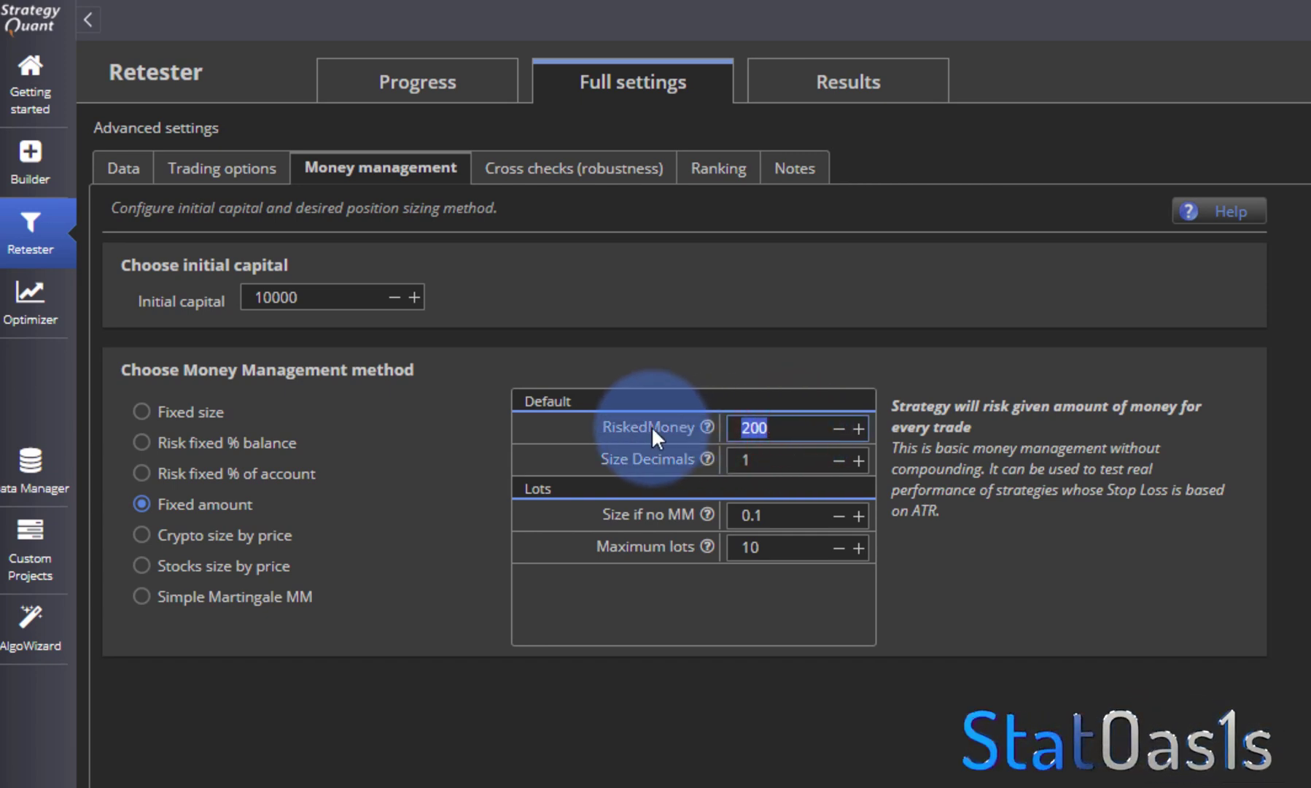
pyautogui.write('500')
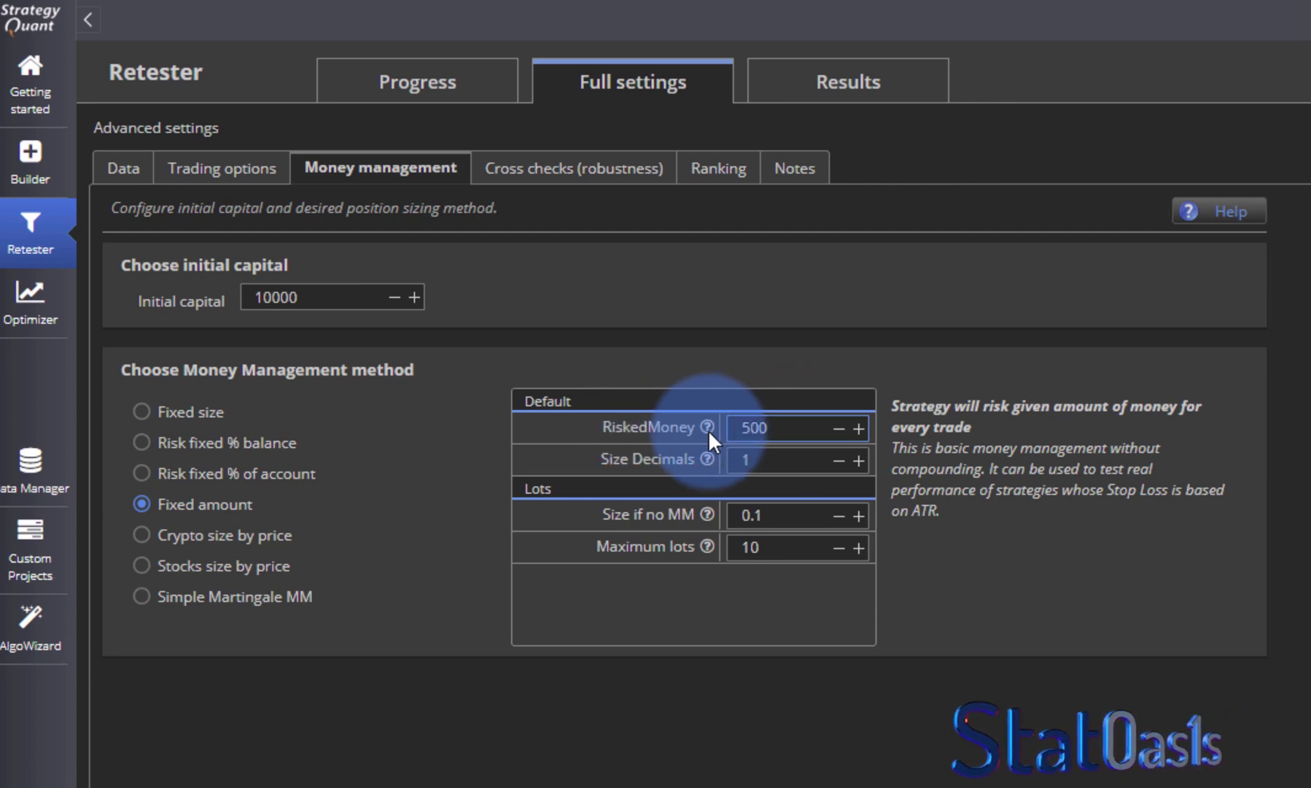
pyautogui.moveTo(710, 427)
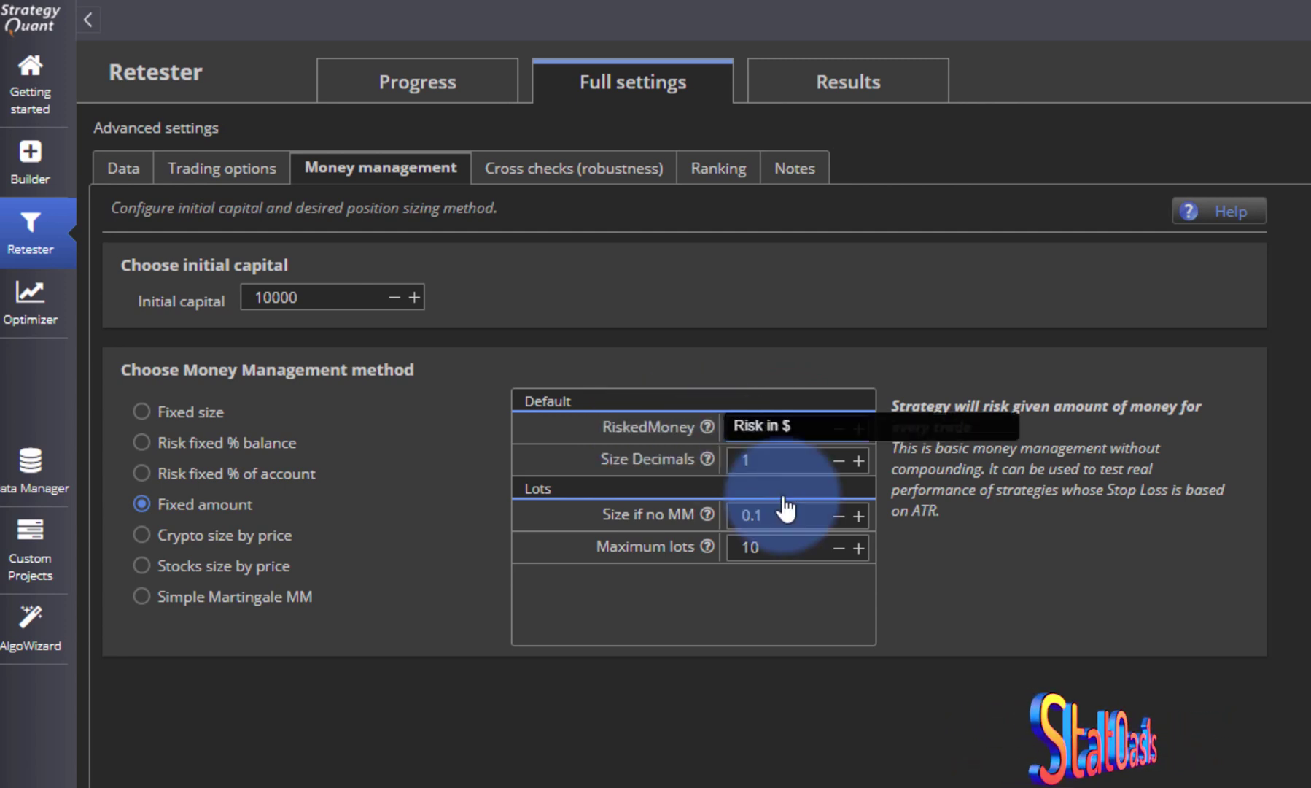
pyautogui.click(762, 458)
pyautogui.moveTo(710, 458)
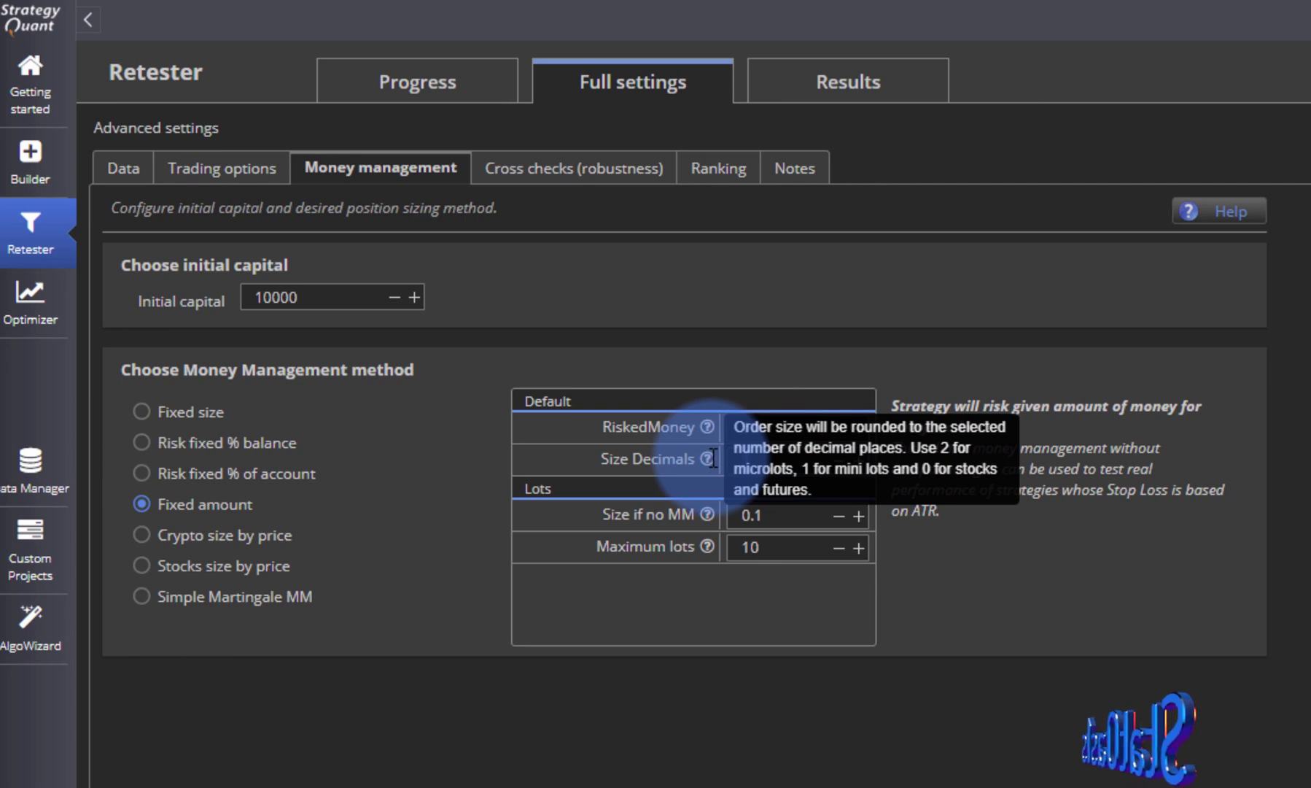
# - Set the Fixed amount method's Size if no MM to 100 and Maximum lots to 2000
pyautogui.doubleClick(765, 515)
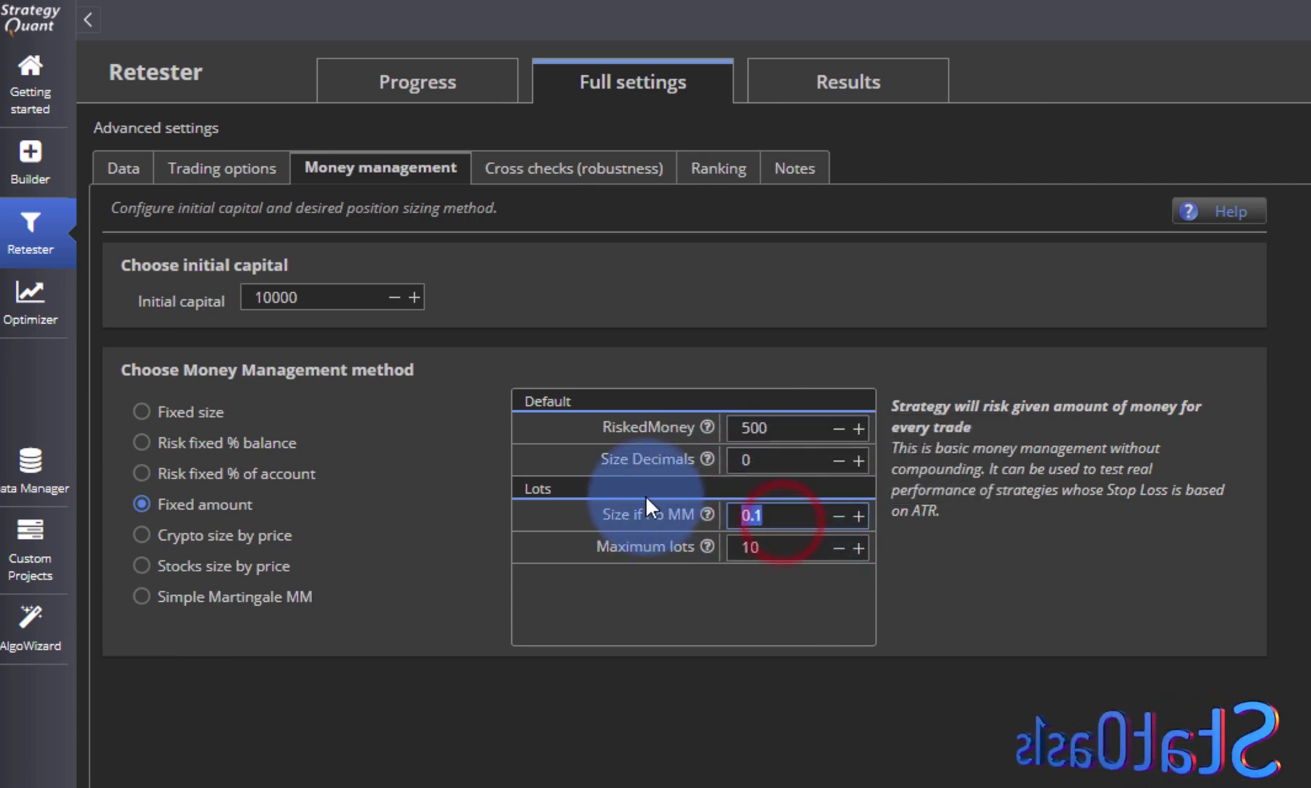
pyautogui.write('100')
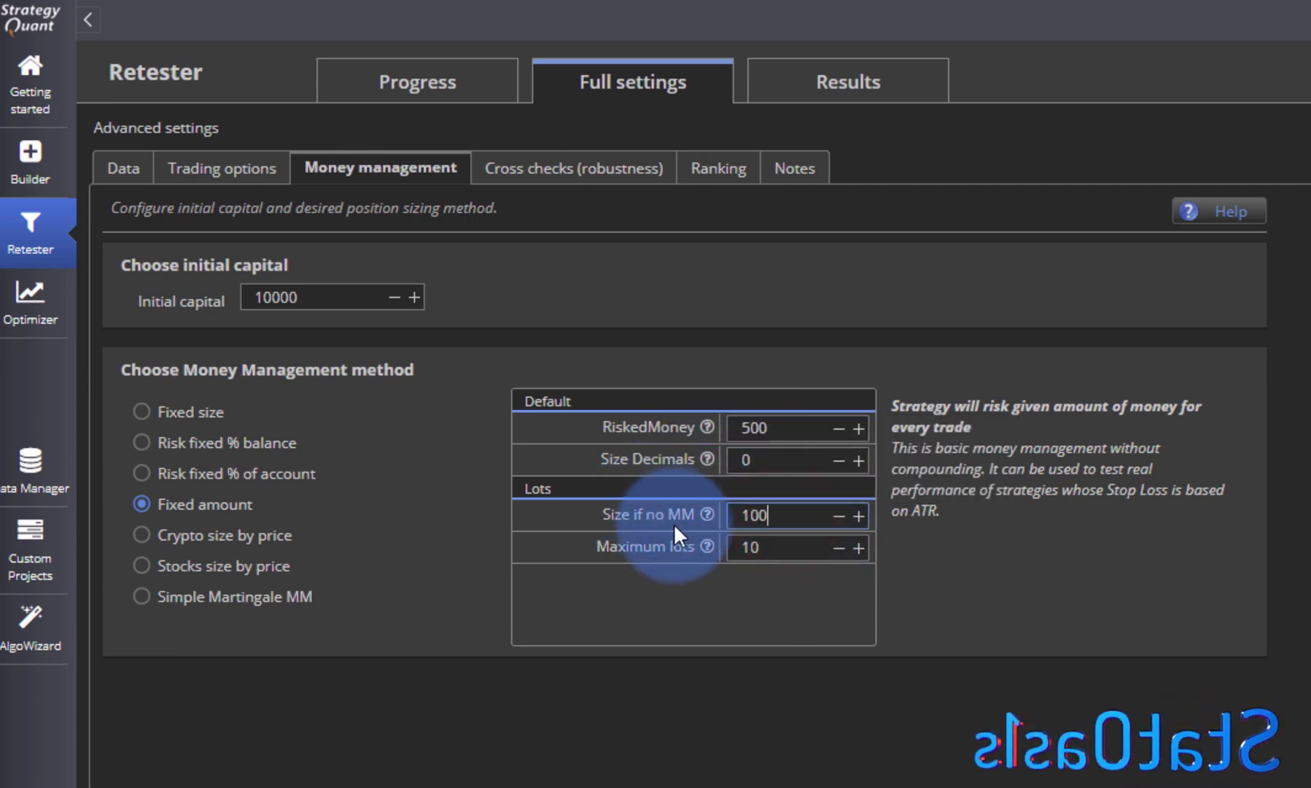
pyautogui.click(759, 547)
pyautogui.moveTo(711, 543)
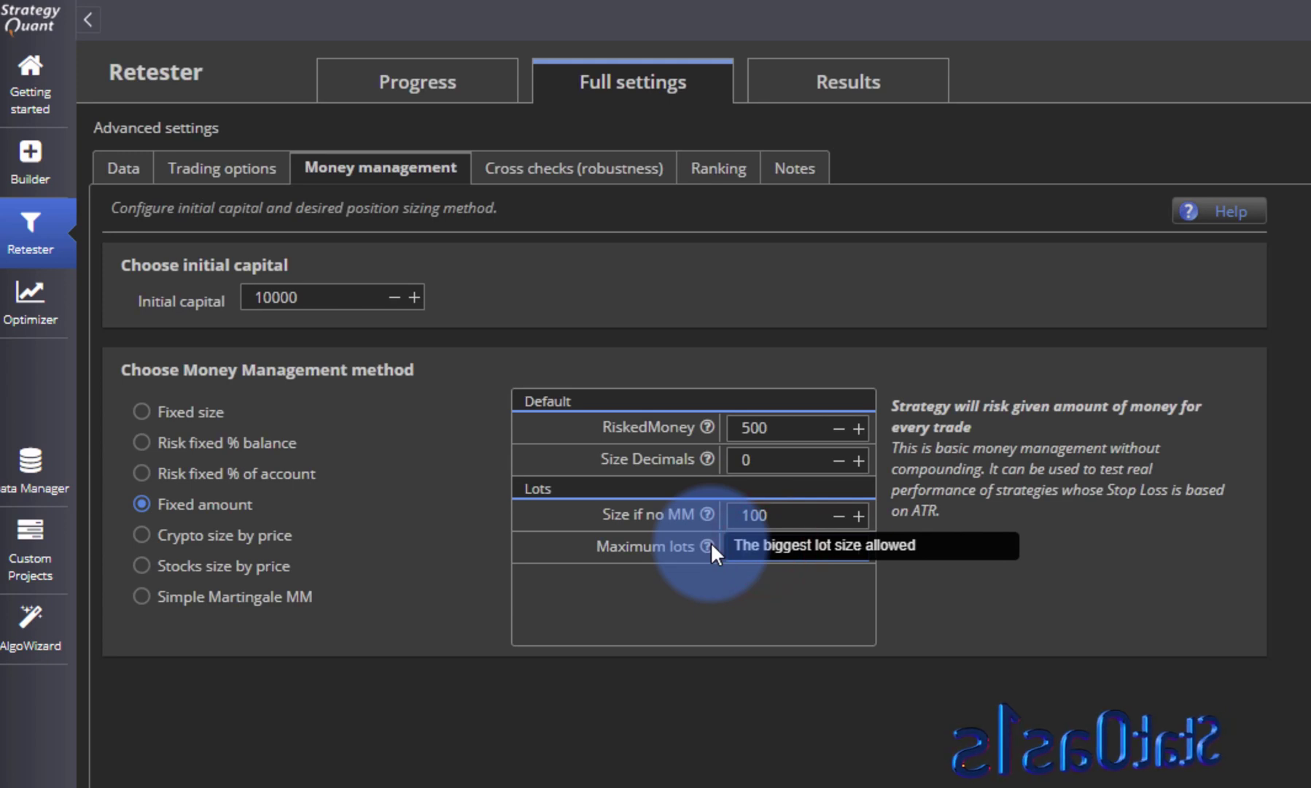
pyautogui.write('2000')
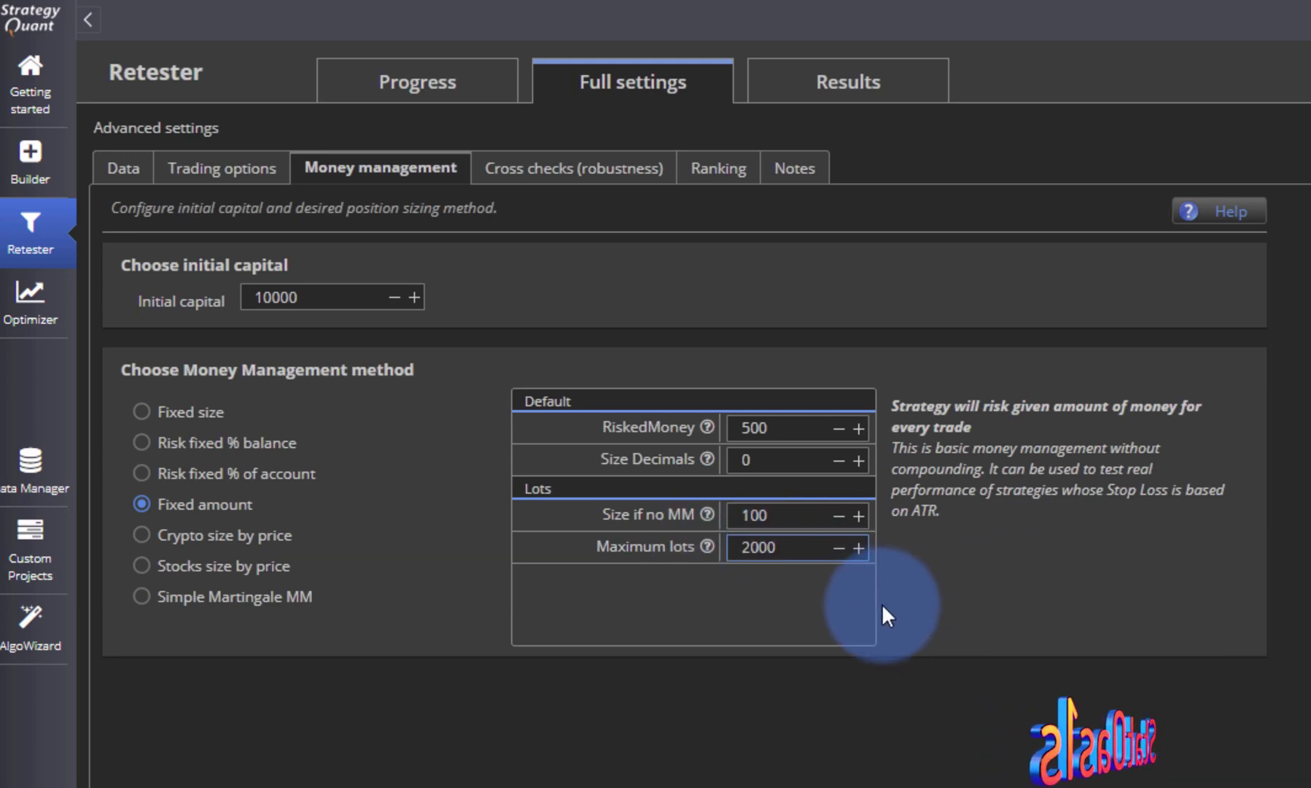
# - Retest the strategy into the Fixed amount databank and open the retested strategy's list of trades
pyautogui.click(439, 80)
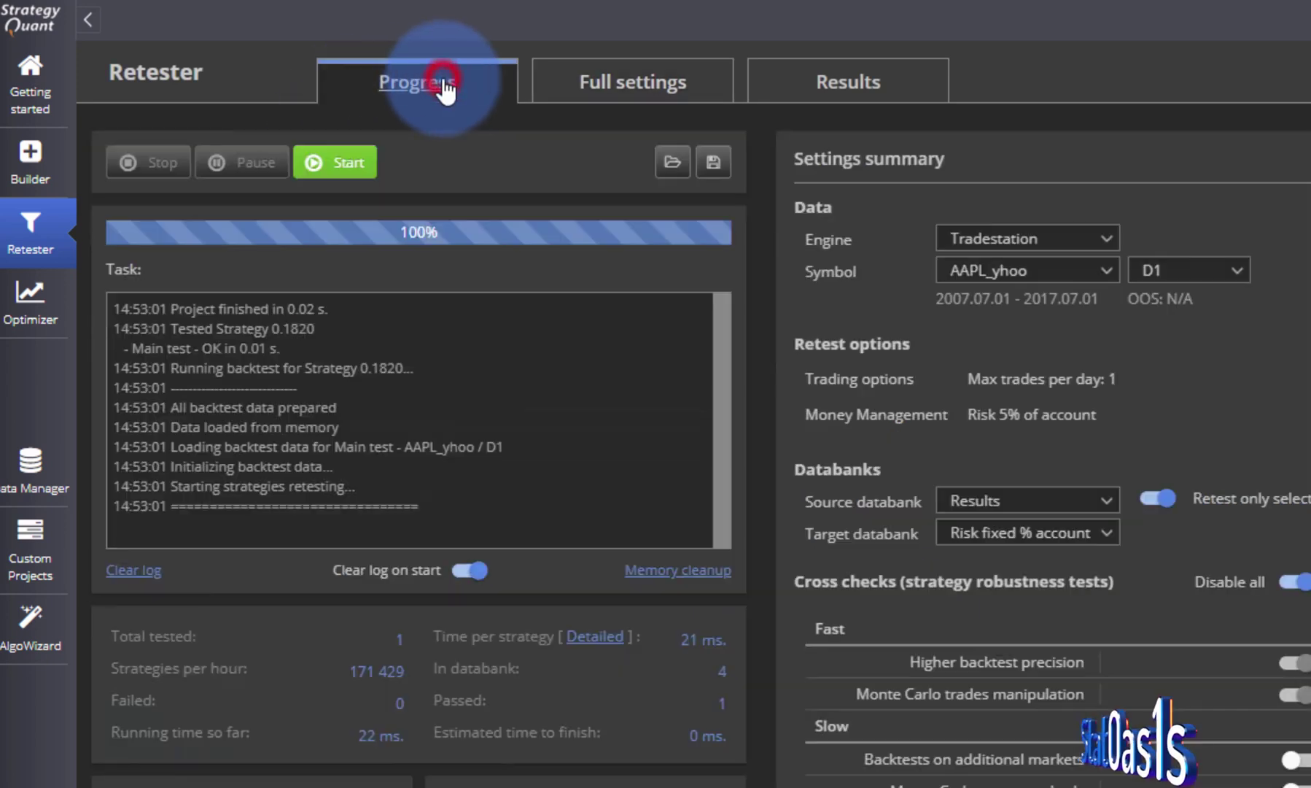
pyautogui.click(1032, 533)
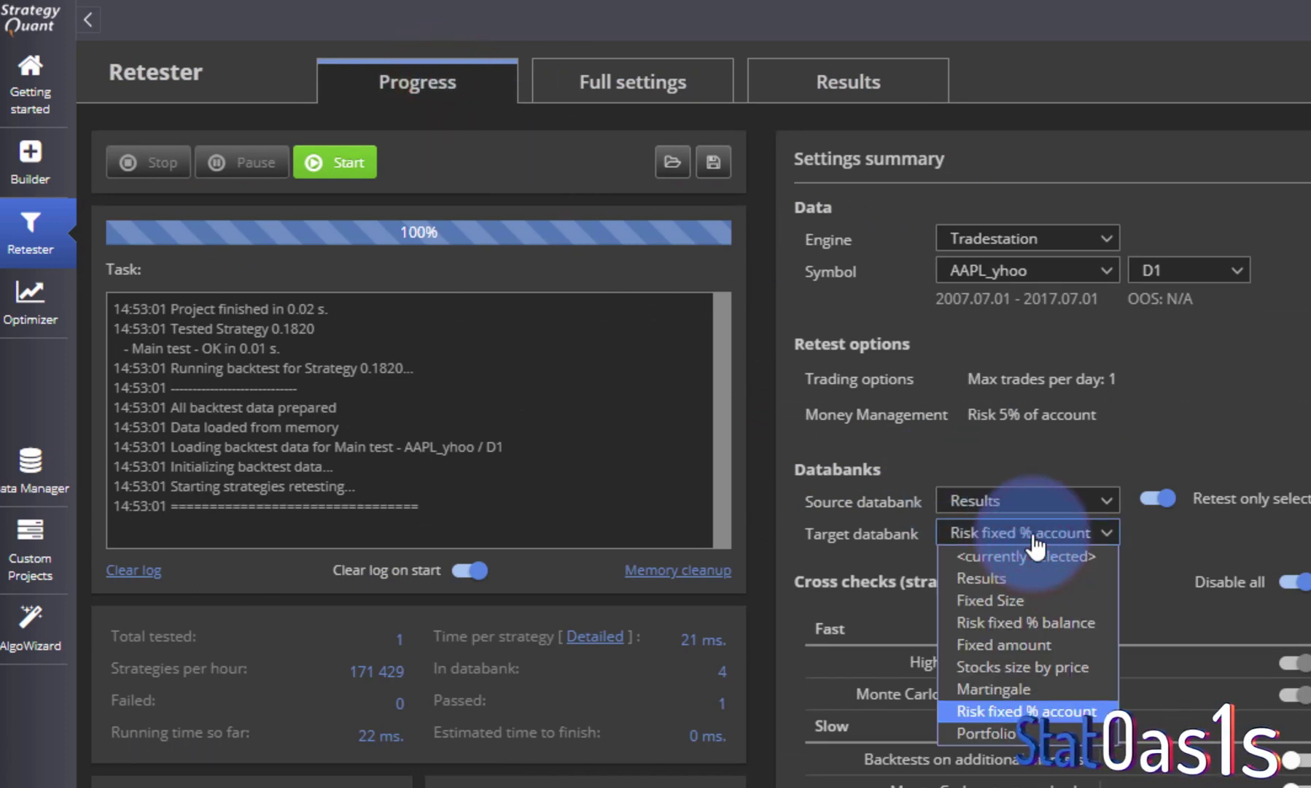
pyautogui.click(1040, 643)
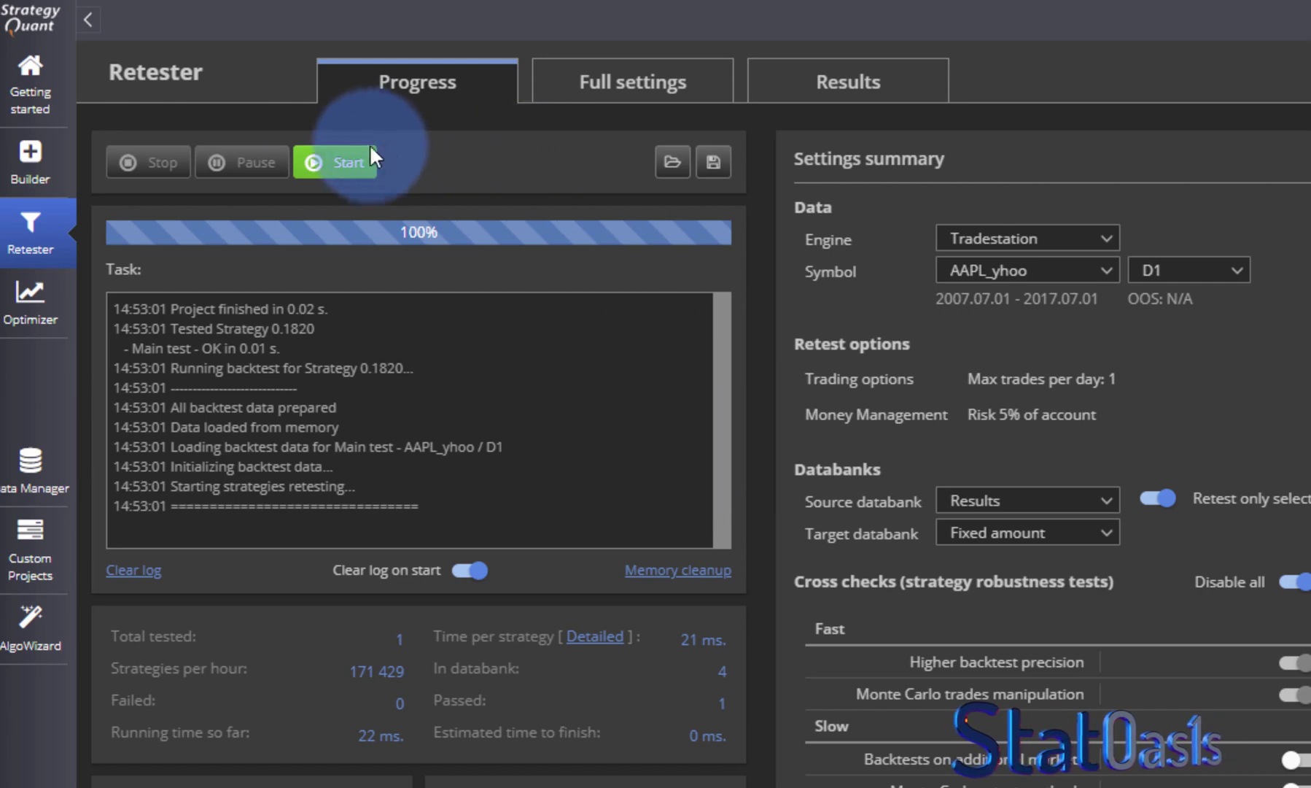
pyautogui.click(337, 166)
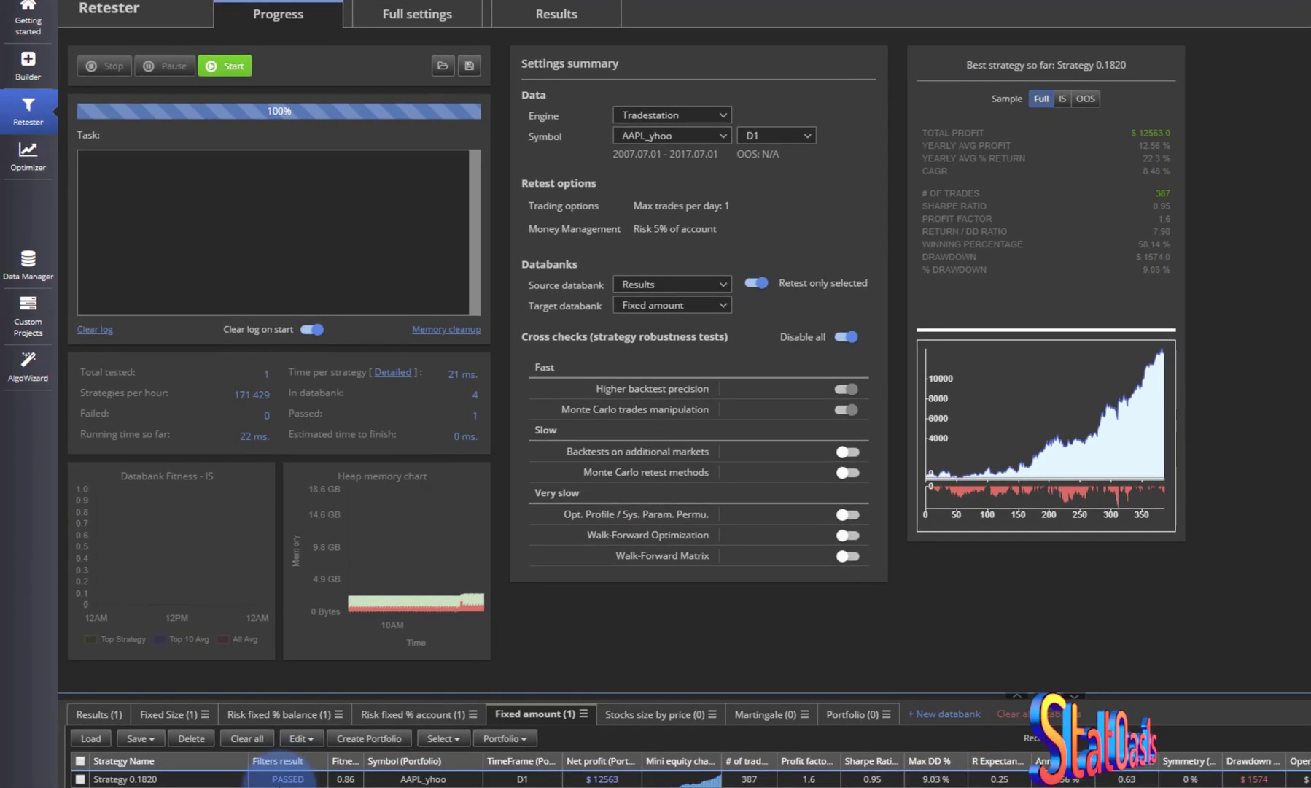
pyautogui.doubleClick(291, 778)
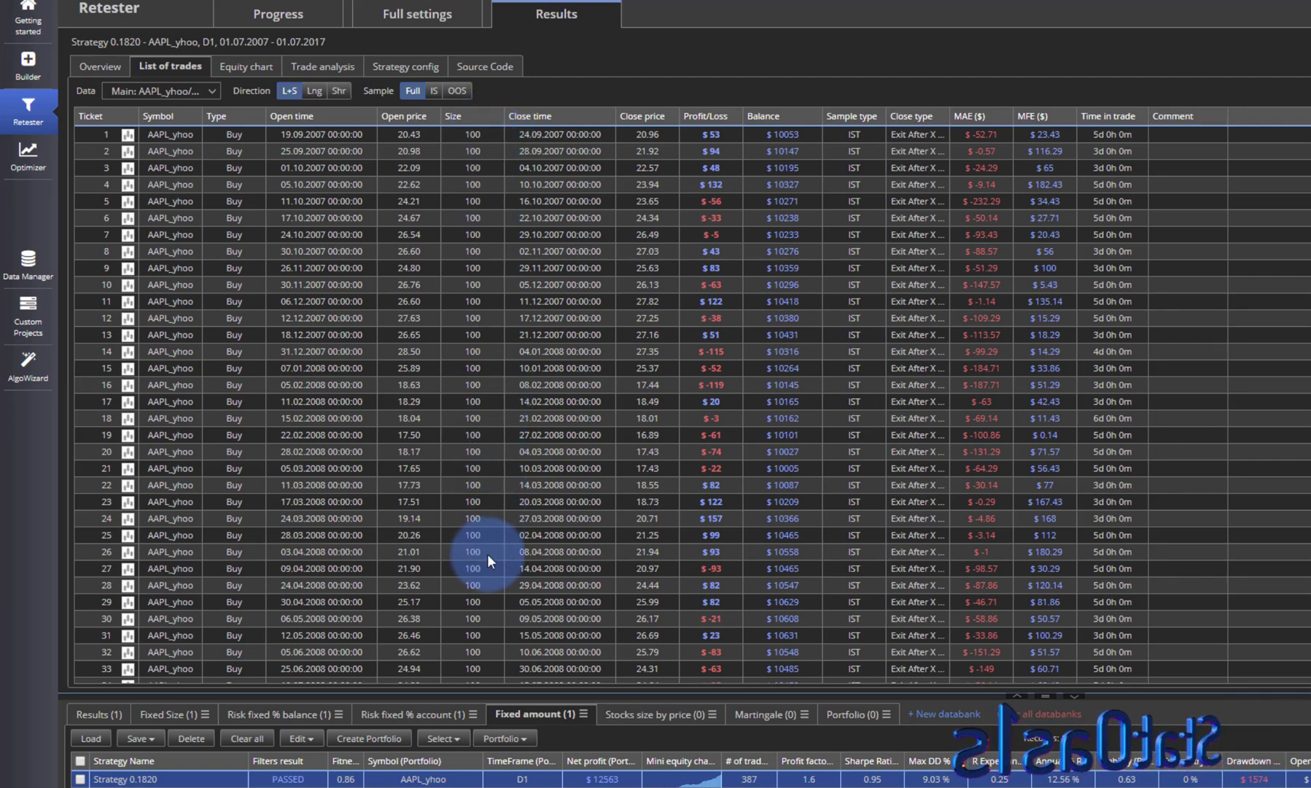
# - Set the Fixed amount method's Size if no MM to 10 and rerun the retest into the Fixed amount databank
pyautogui.click(399, 27)
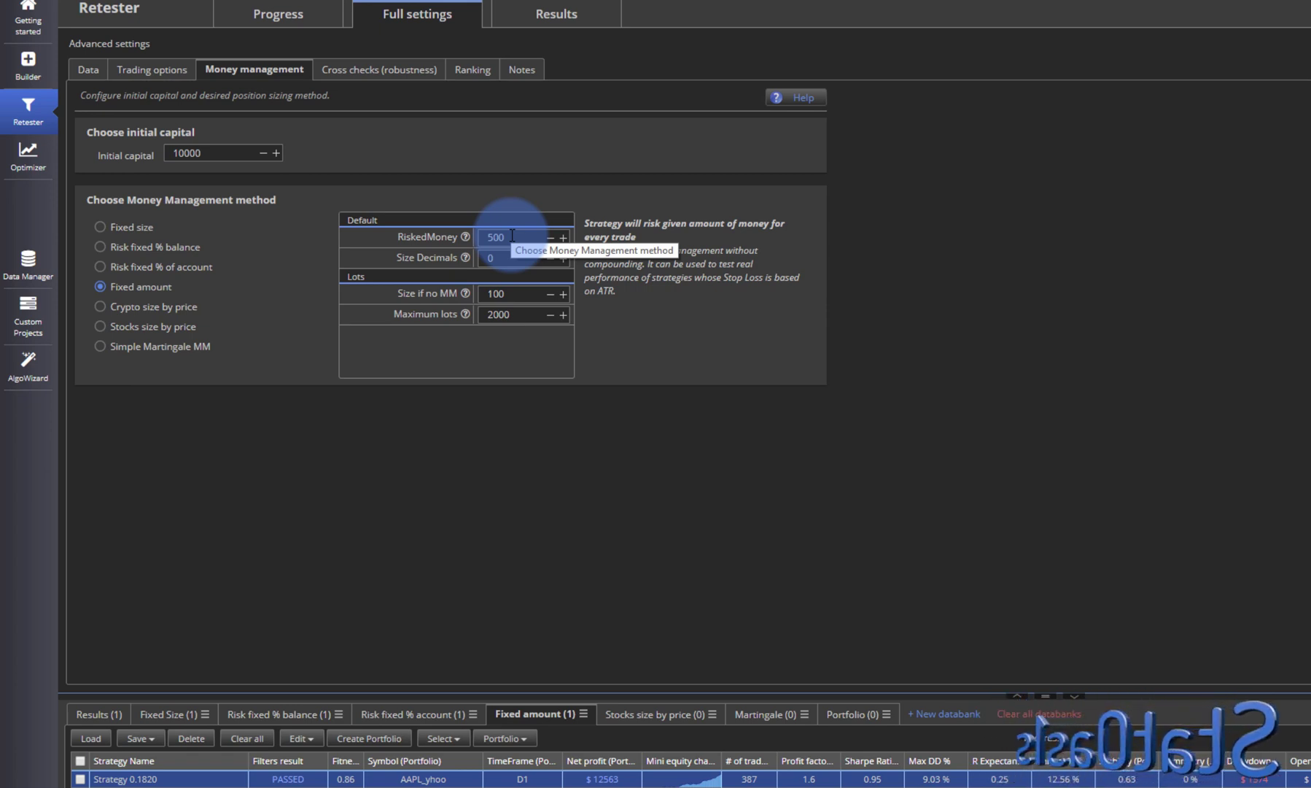
pyautogui.click(511, 292)
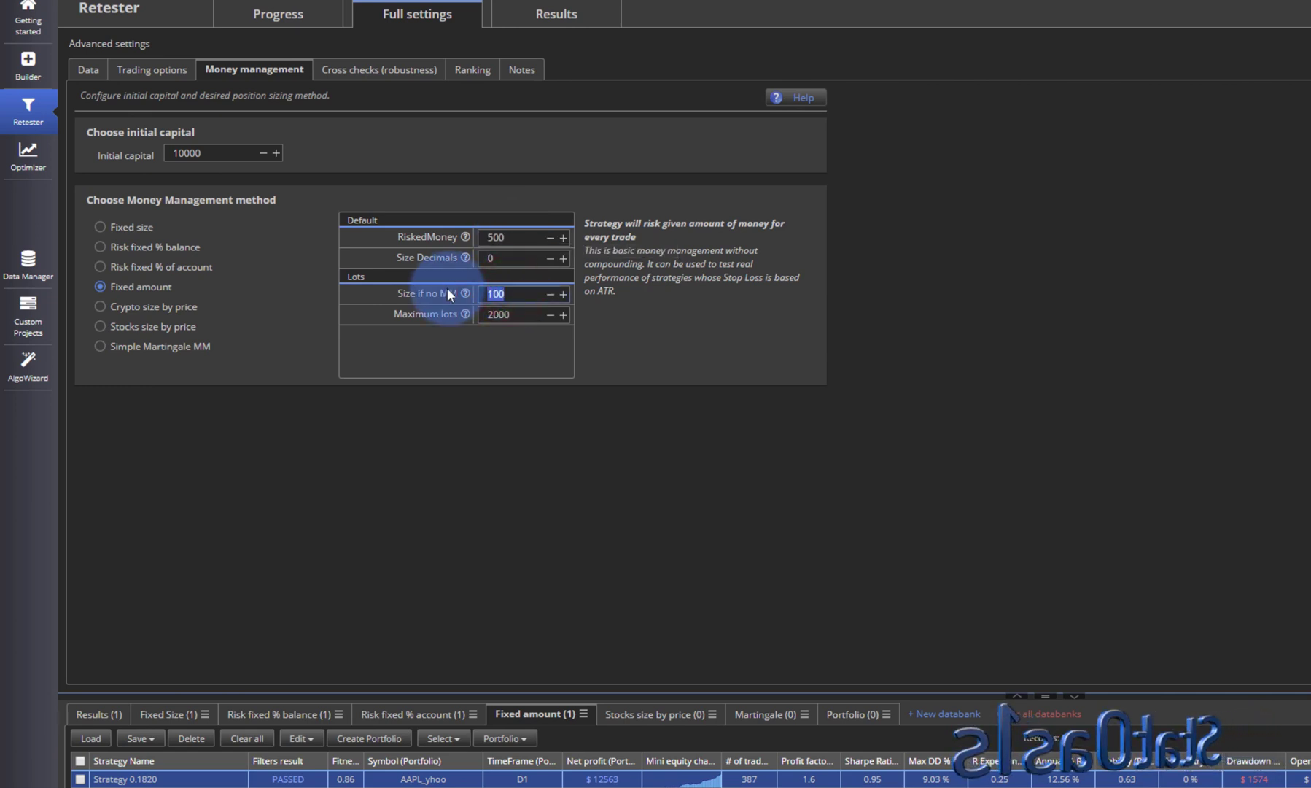
pyautogui.press('BackSpace')
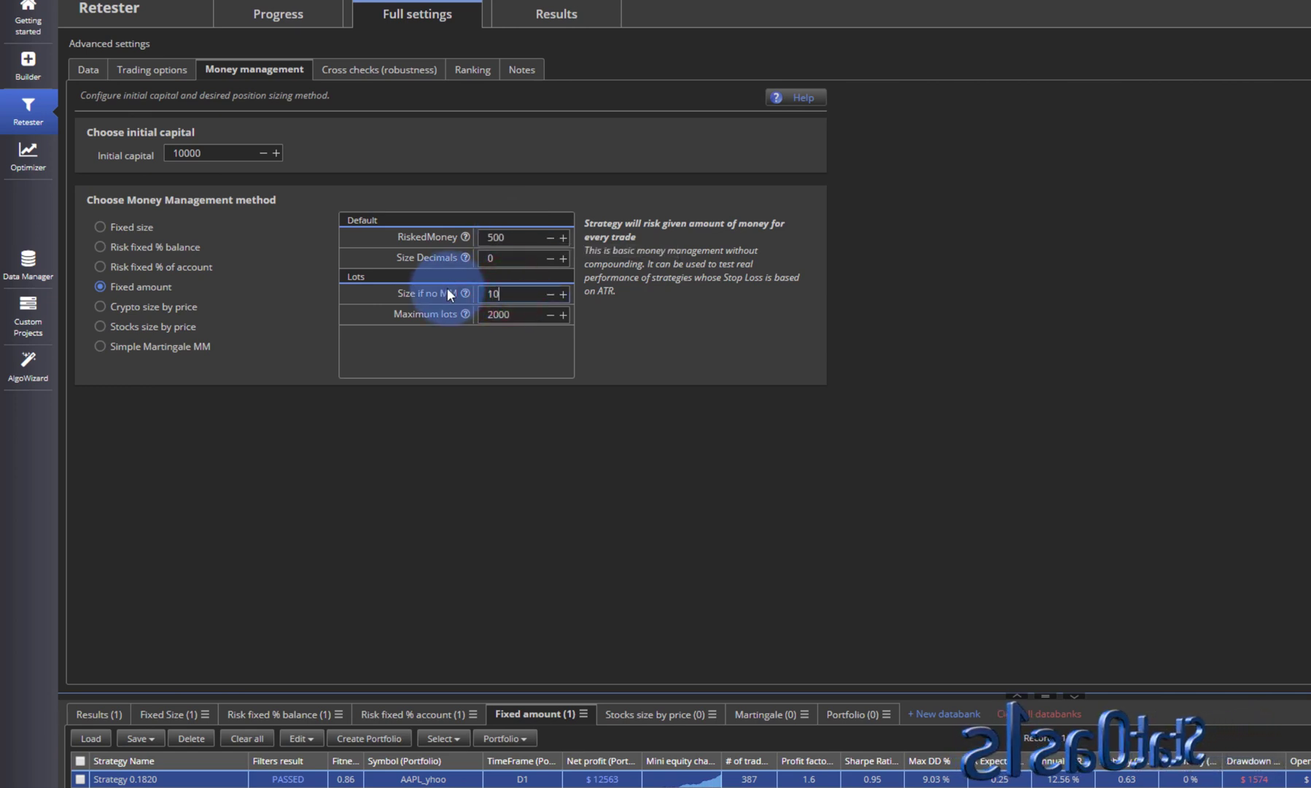
pyautogui.click(270, 15)
pyautogui.click(230, 66)
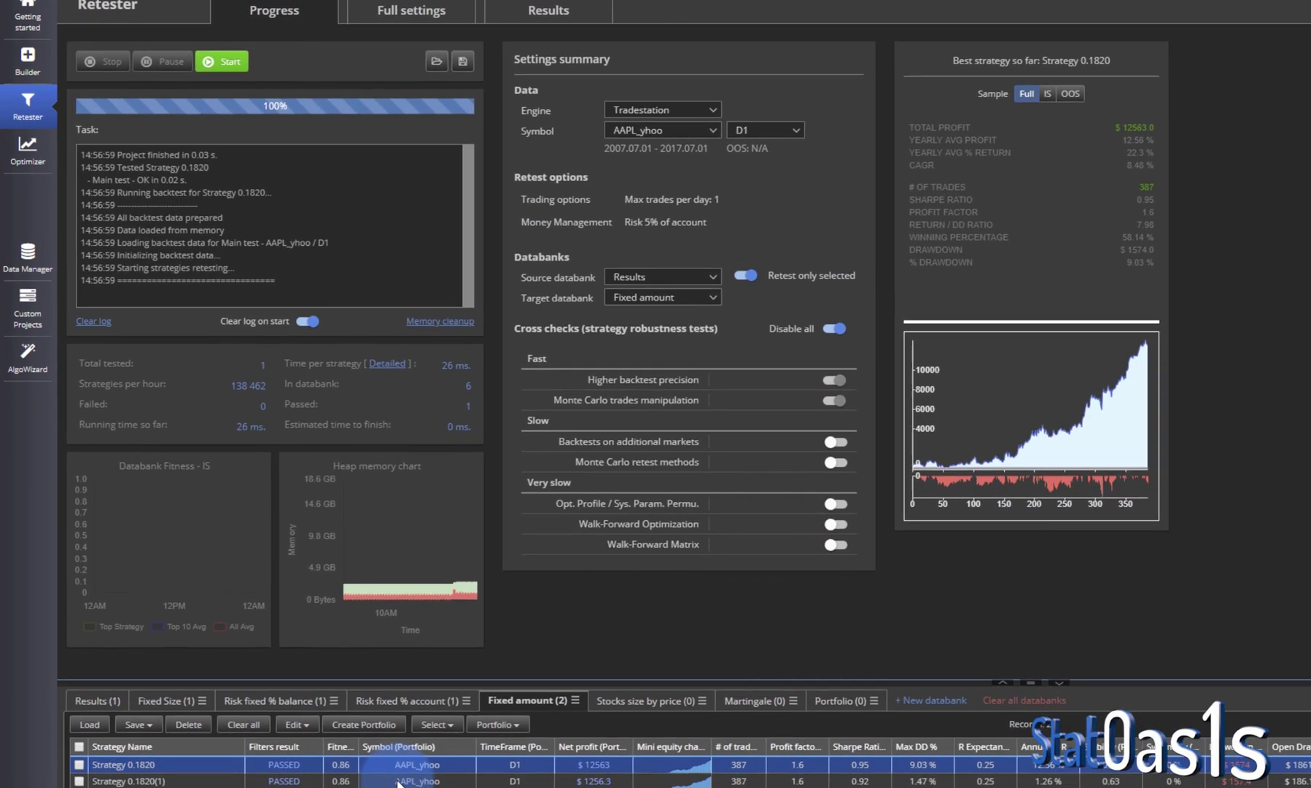
# - Review the list of trades of Strategy 0.1820(1) and set the Fixed amount method's Size if no MM to 1
pyautogui.doubleClick(398, 781)
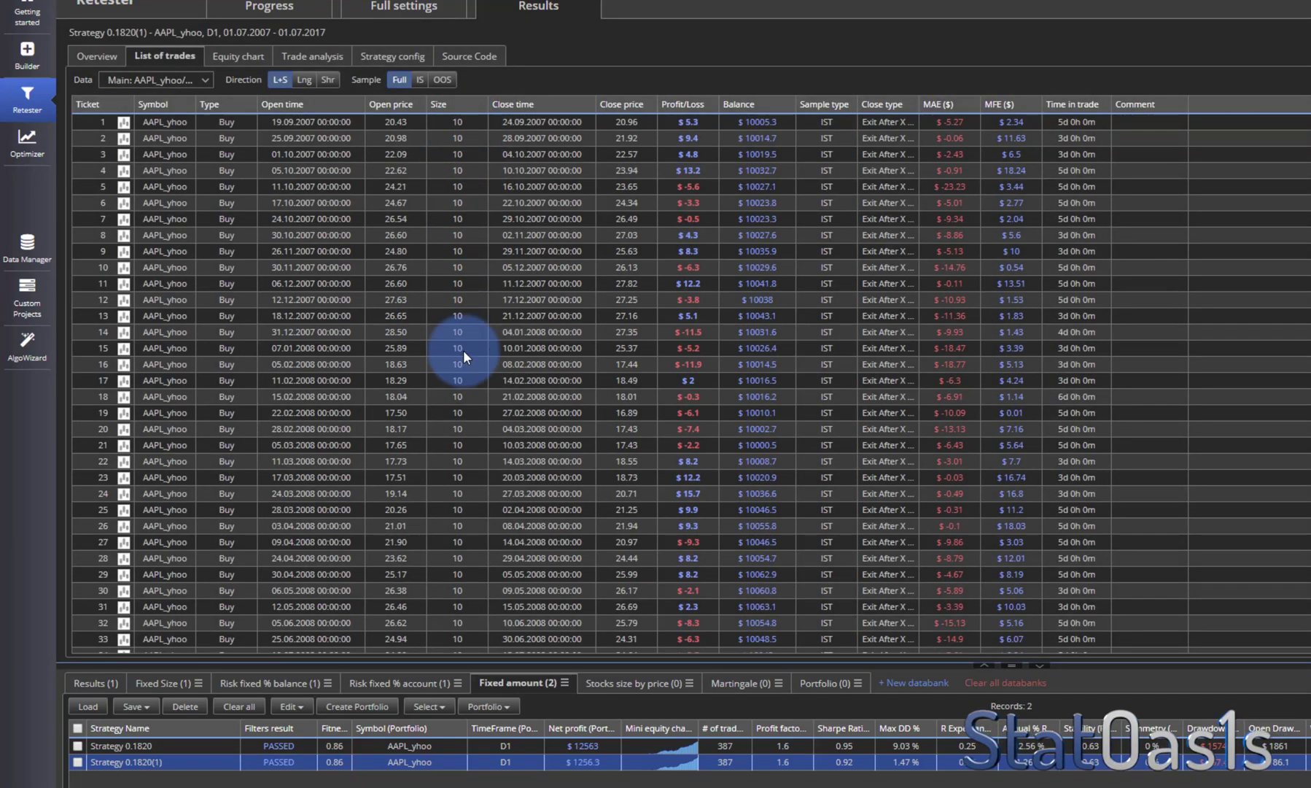
pyautogui.click(402, 8)
pyautogui.click(483, 275)
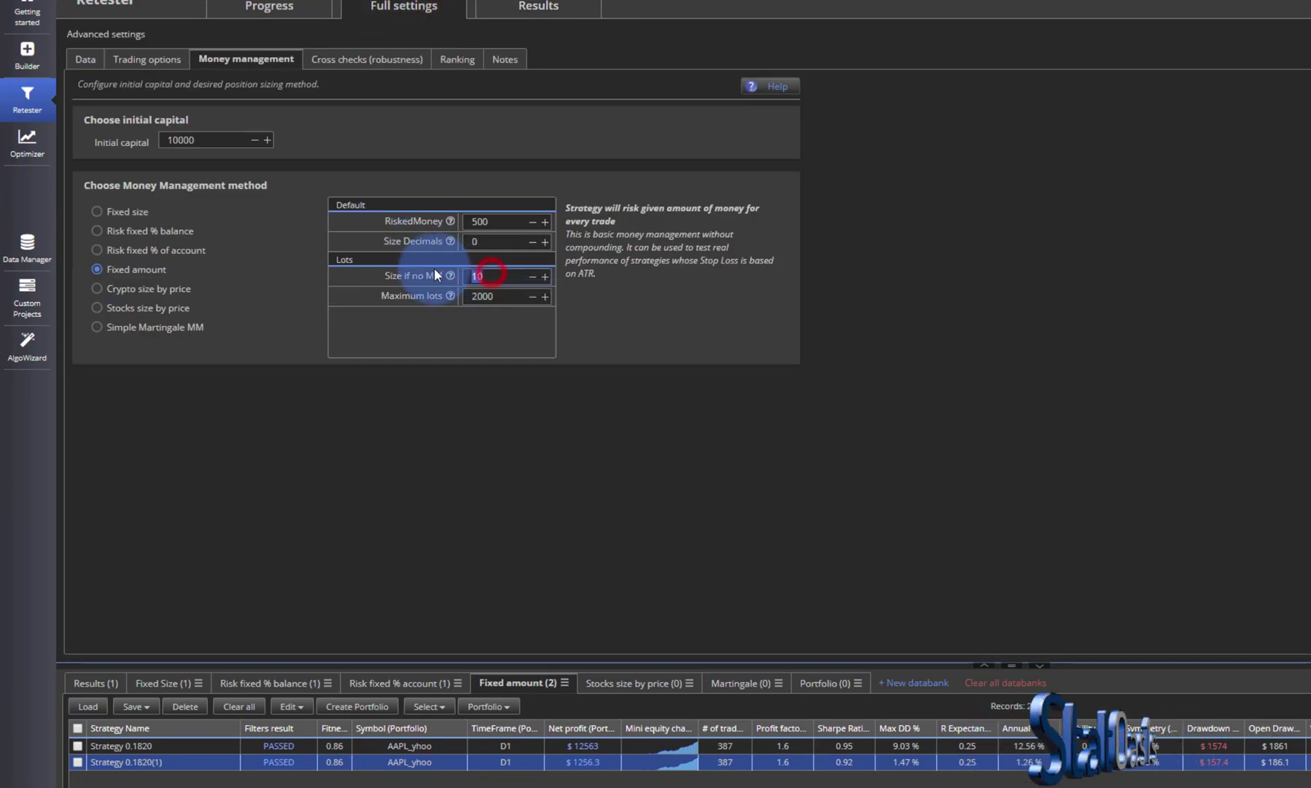
pyautogui.press('BackSpace')
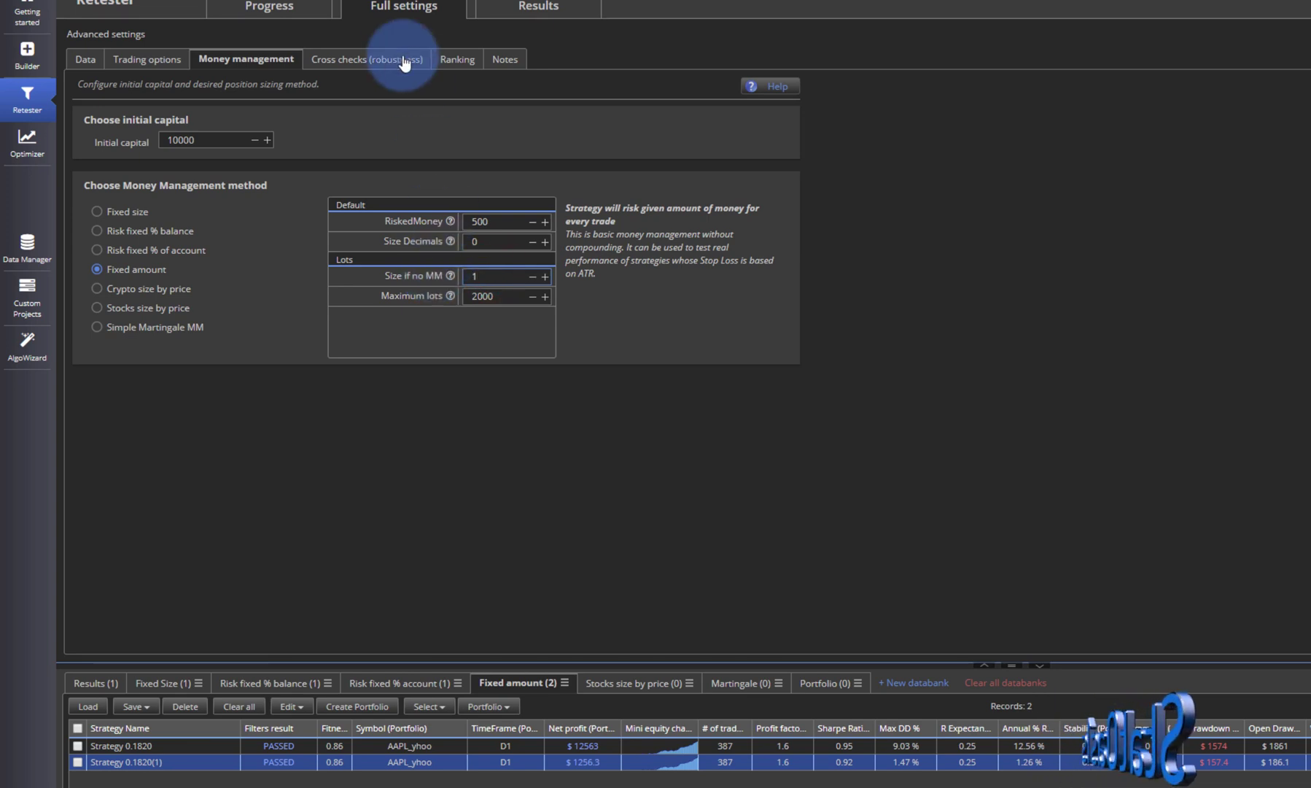
# - Rerun the retest into the Fixed amount databank and open the newest retested strategy's list of trades
pyautogui.click(269, 5)
pyautogui.click(207, 60)
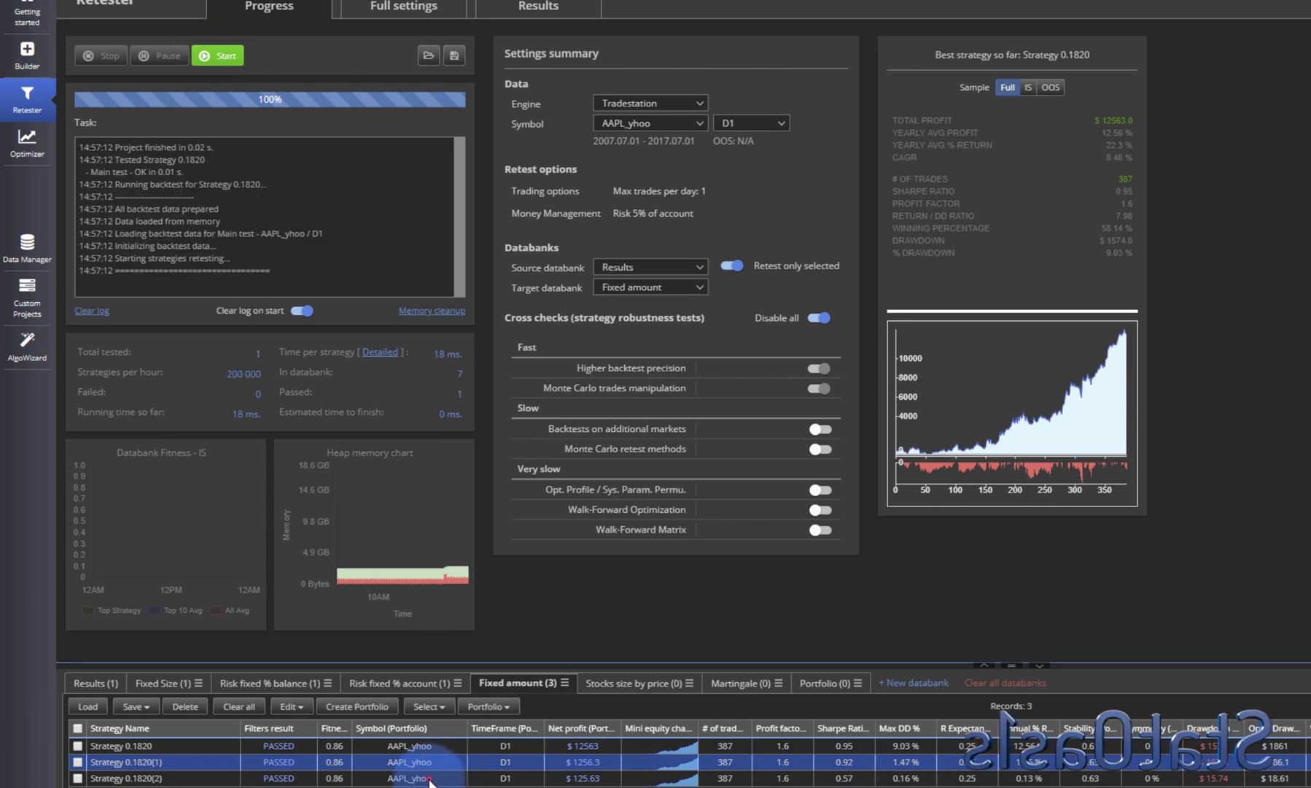
pyautogui.doubleClick(425, 778)
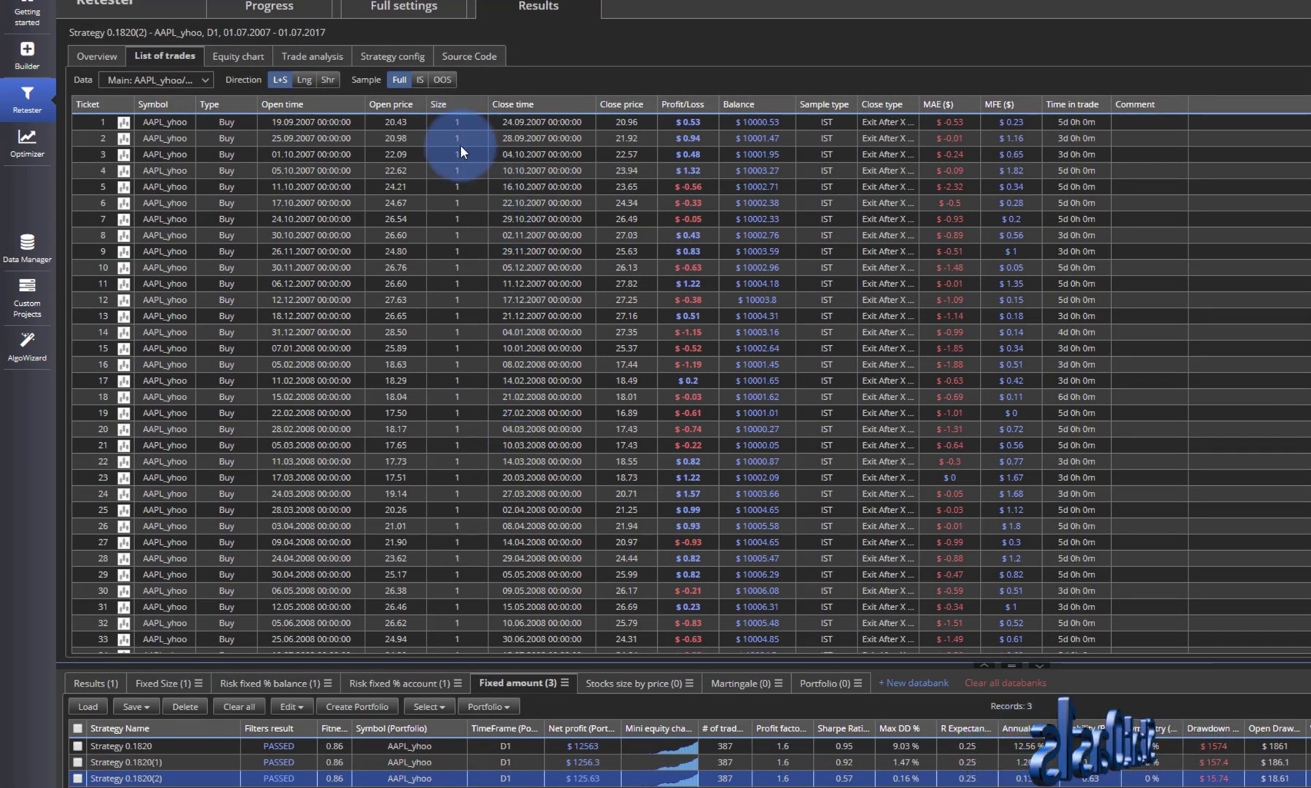
# - Compare the Risk fixed % balance settings with those of the Fixed amount money management method
pyautogui.click(401, 9)
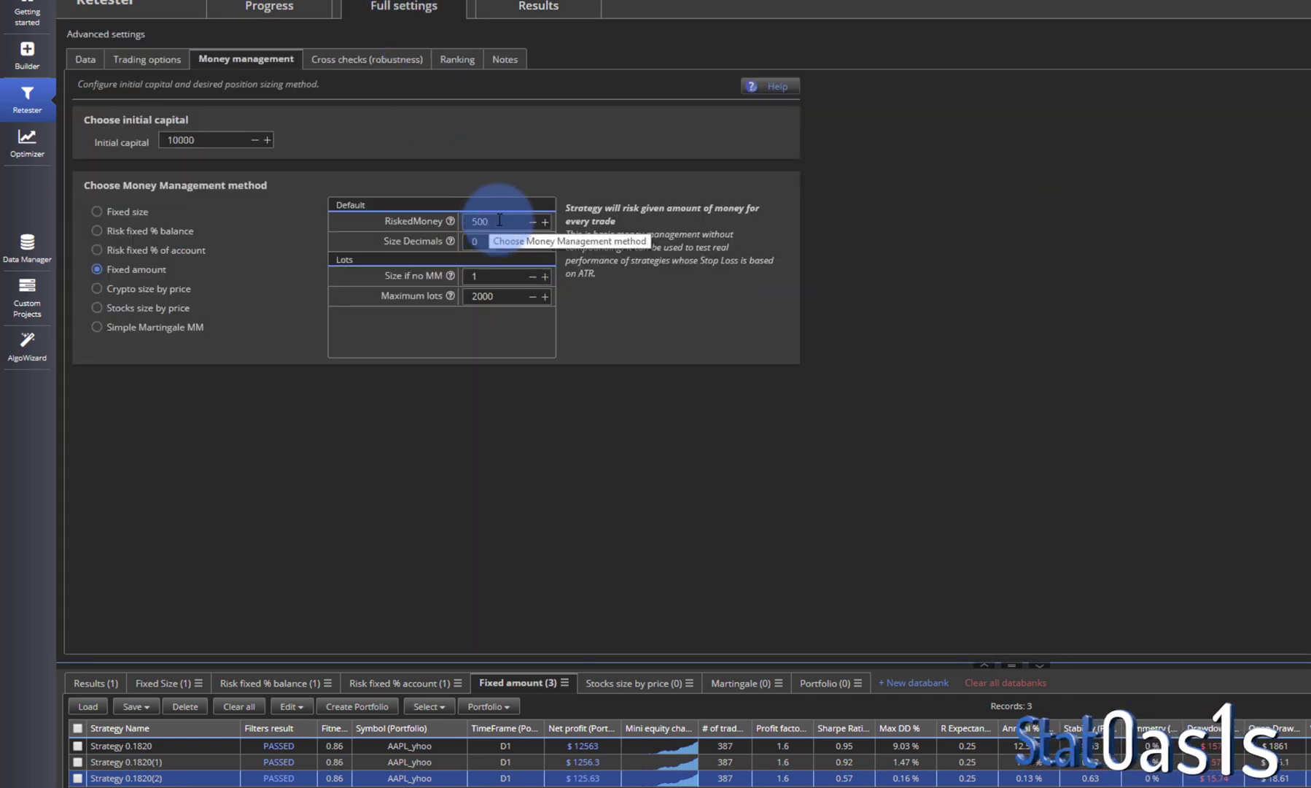
pyautogui.click(172, 232)
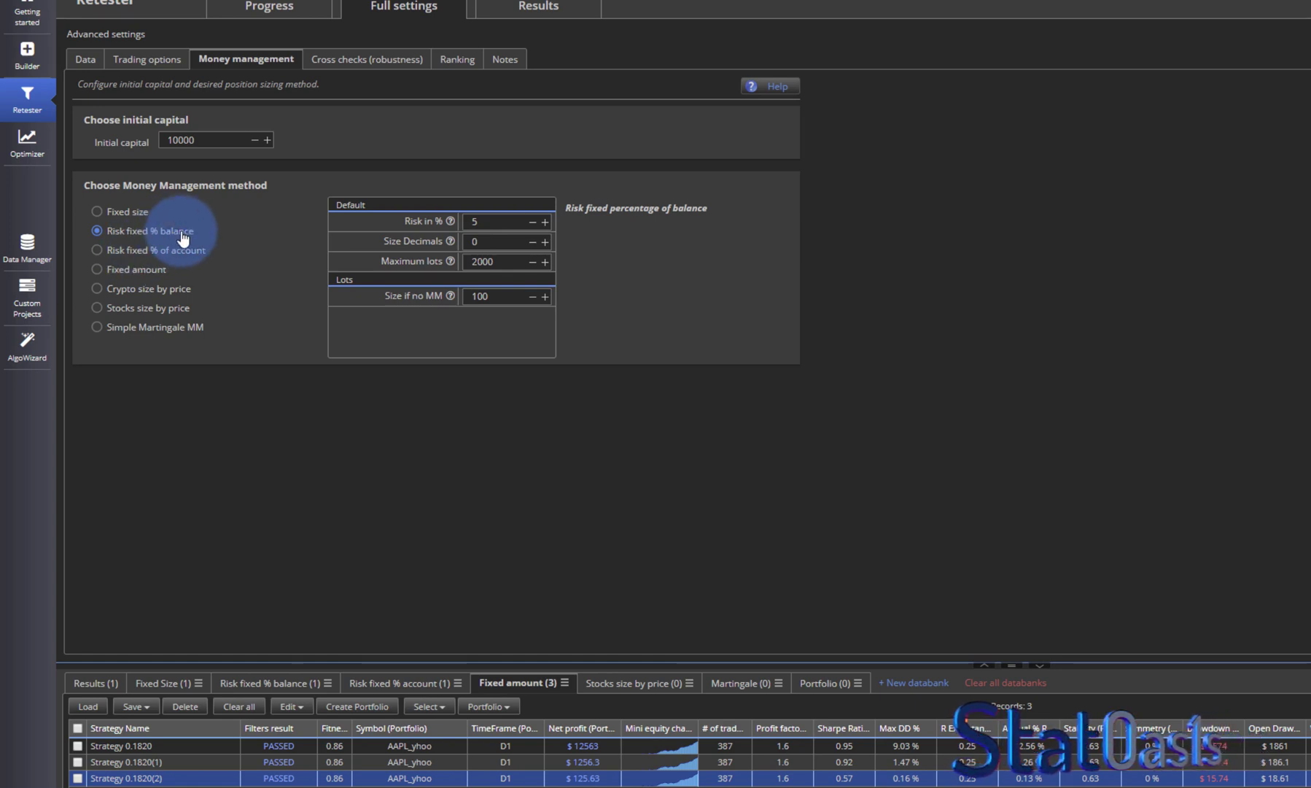
pyautogui.click(137, 269)
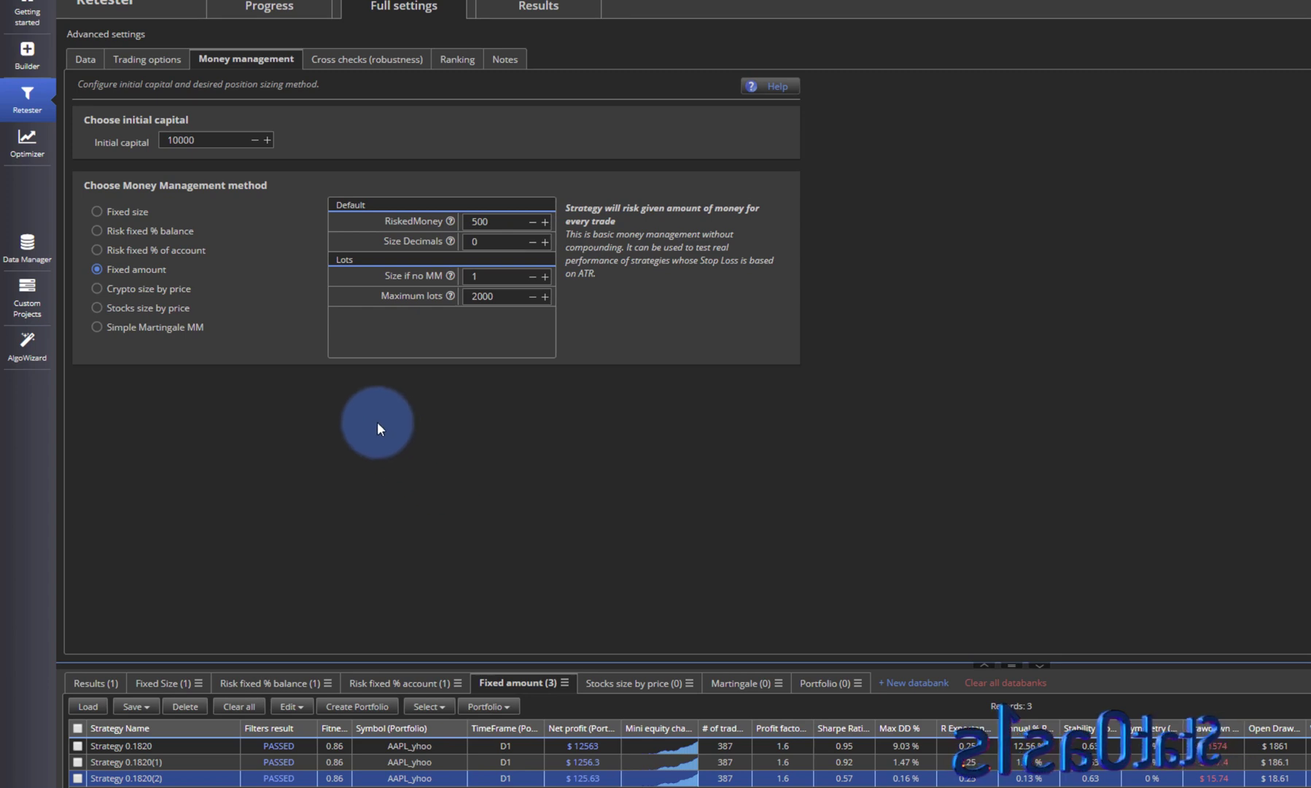
# - Set the target databank to Stocks size by price and choose the Stocks size by price method with Maximum size 2000
pyautogui.click(276, 10)
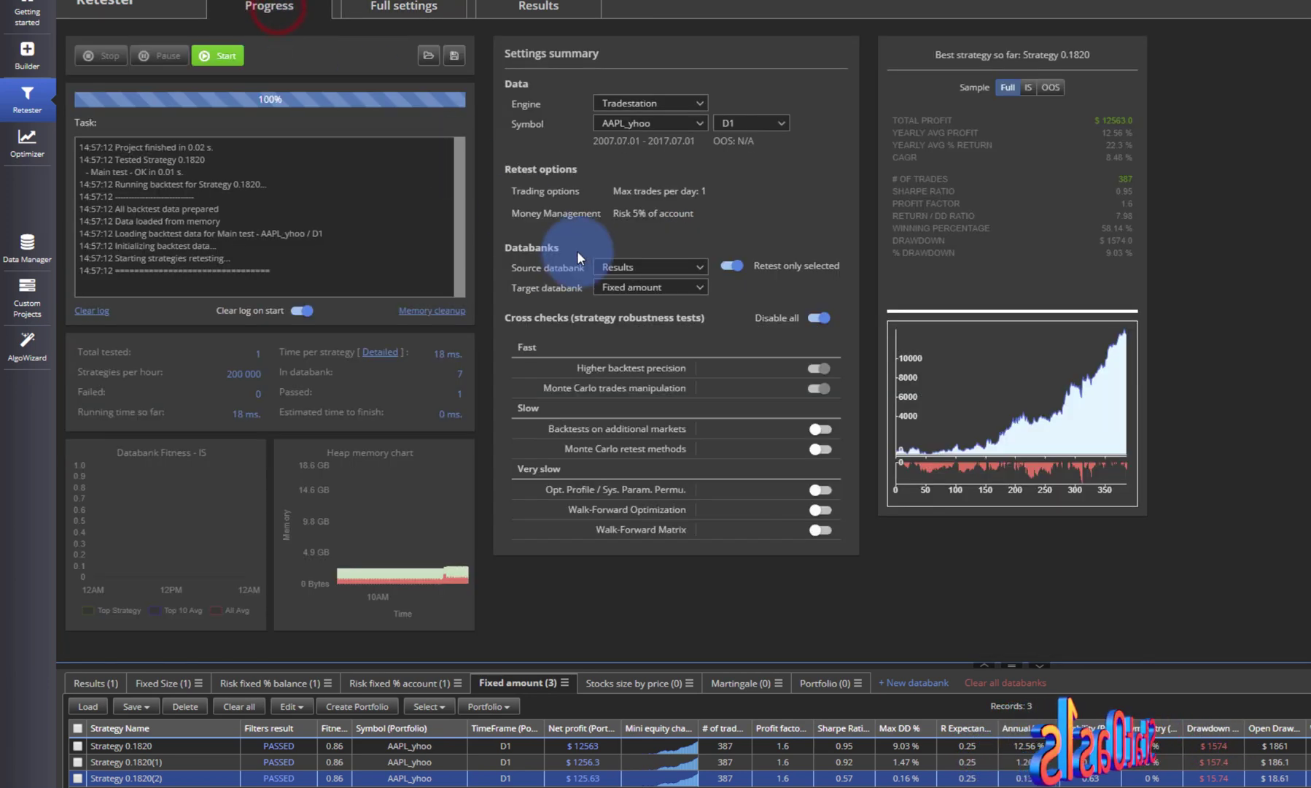
pyautogui.click(649, 289)
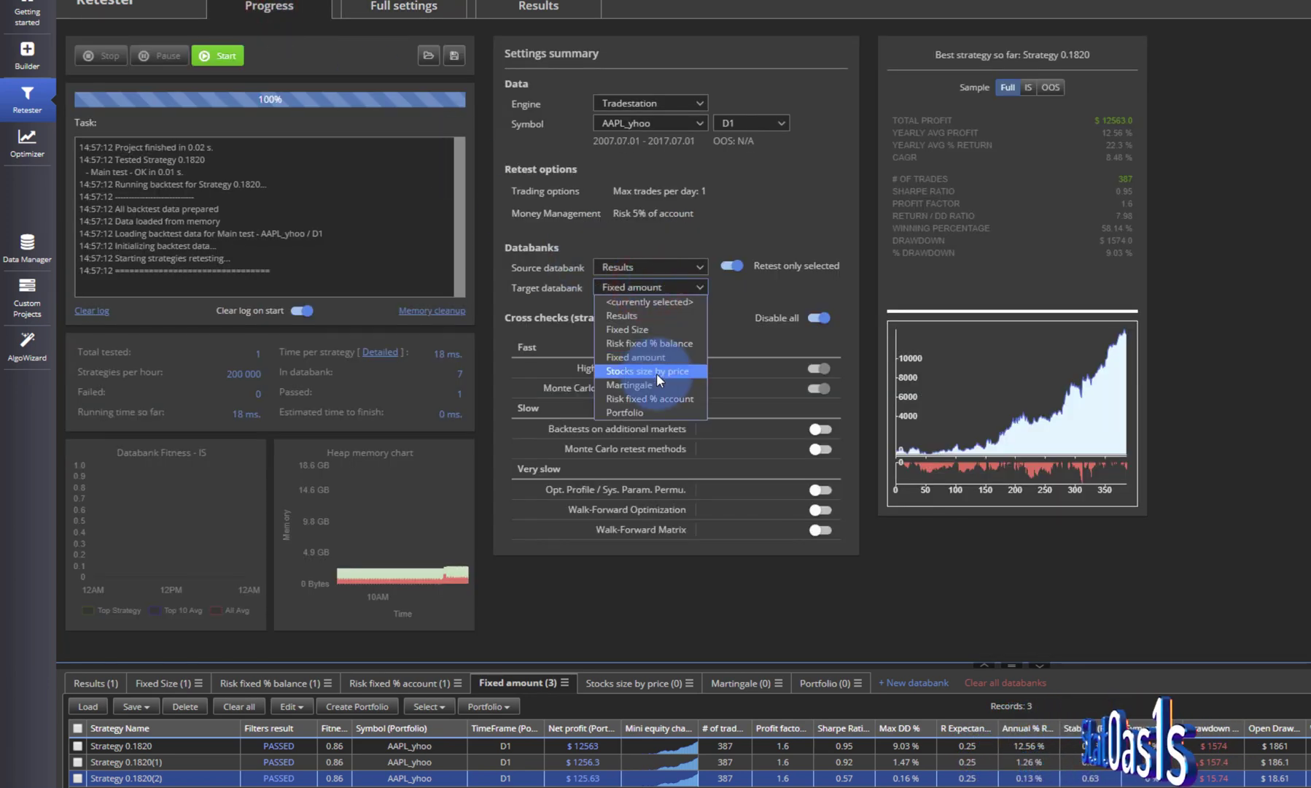
pyautogui.click(402, 7)
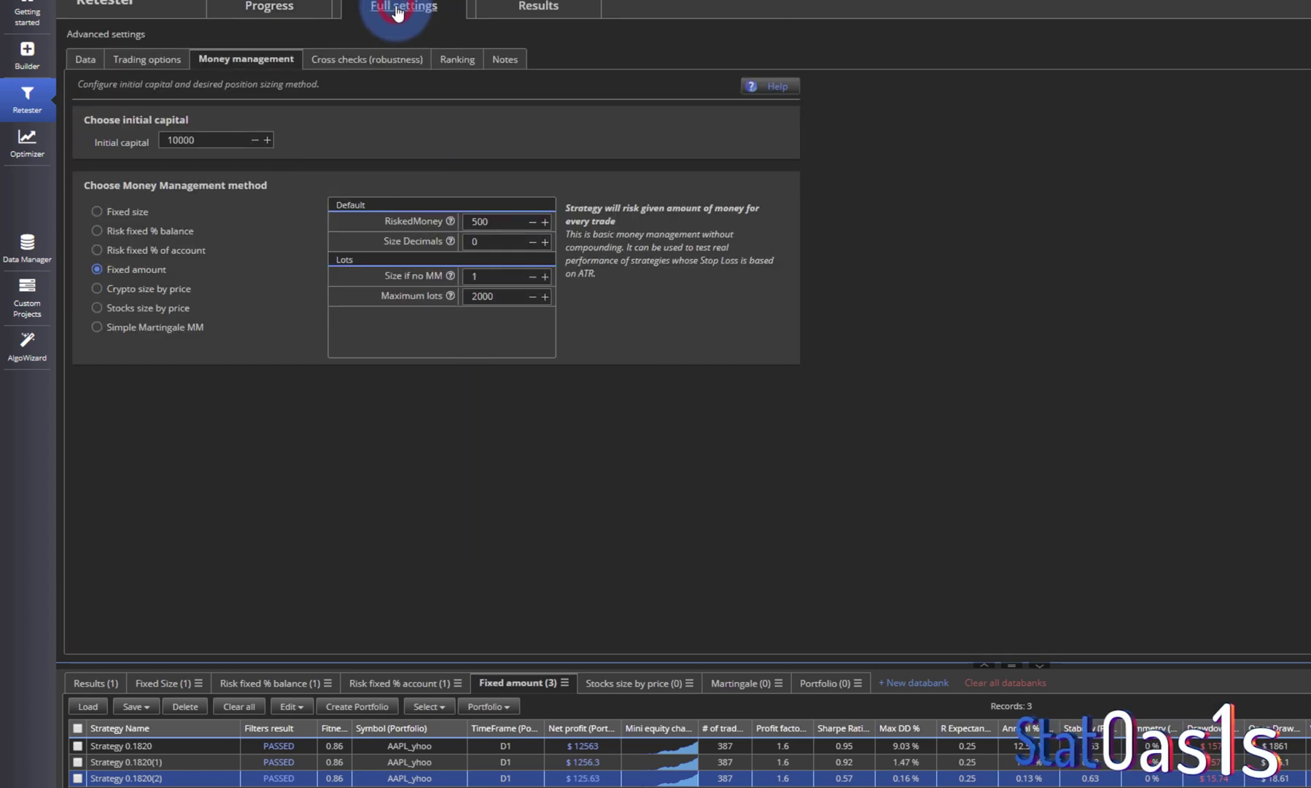
pyautogui.click(138, 308)
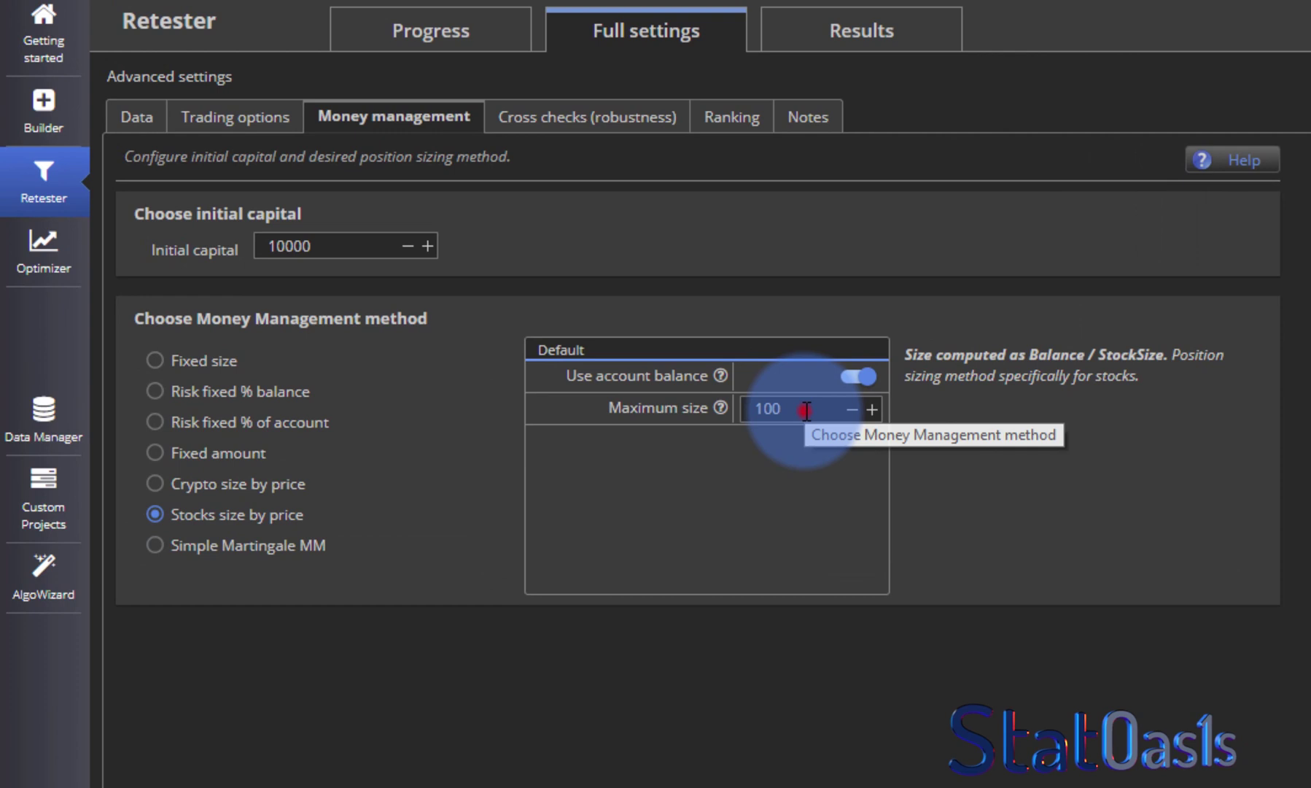
pyautogui.doubleClick(806, 411)
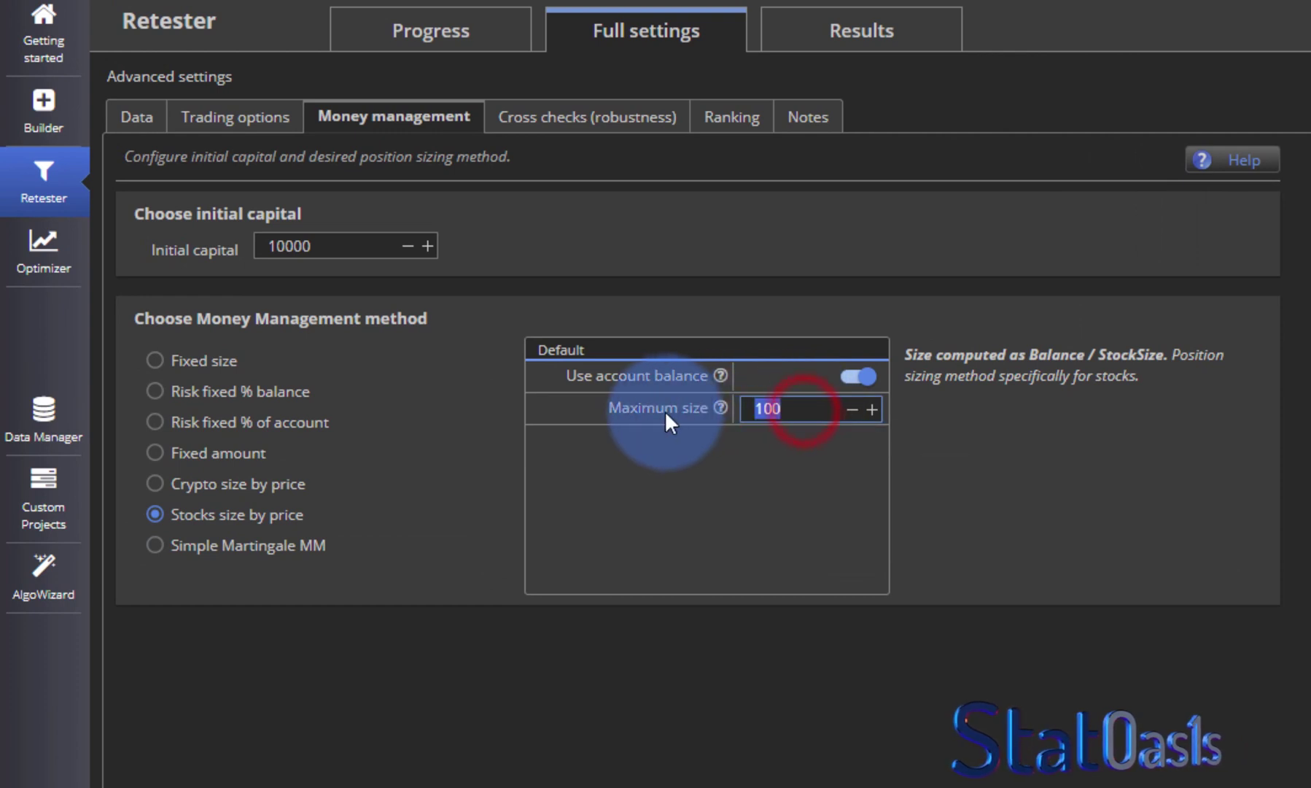
pyautogui.write('2000')
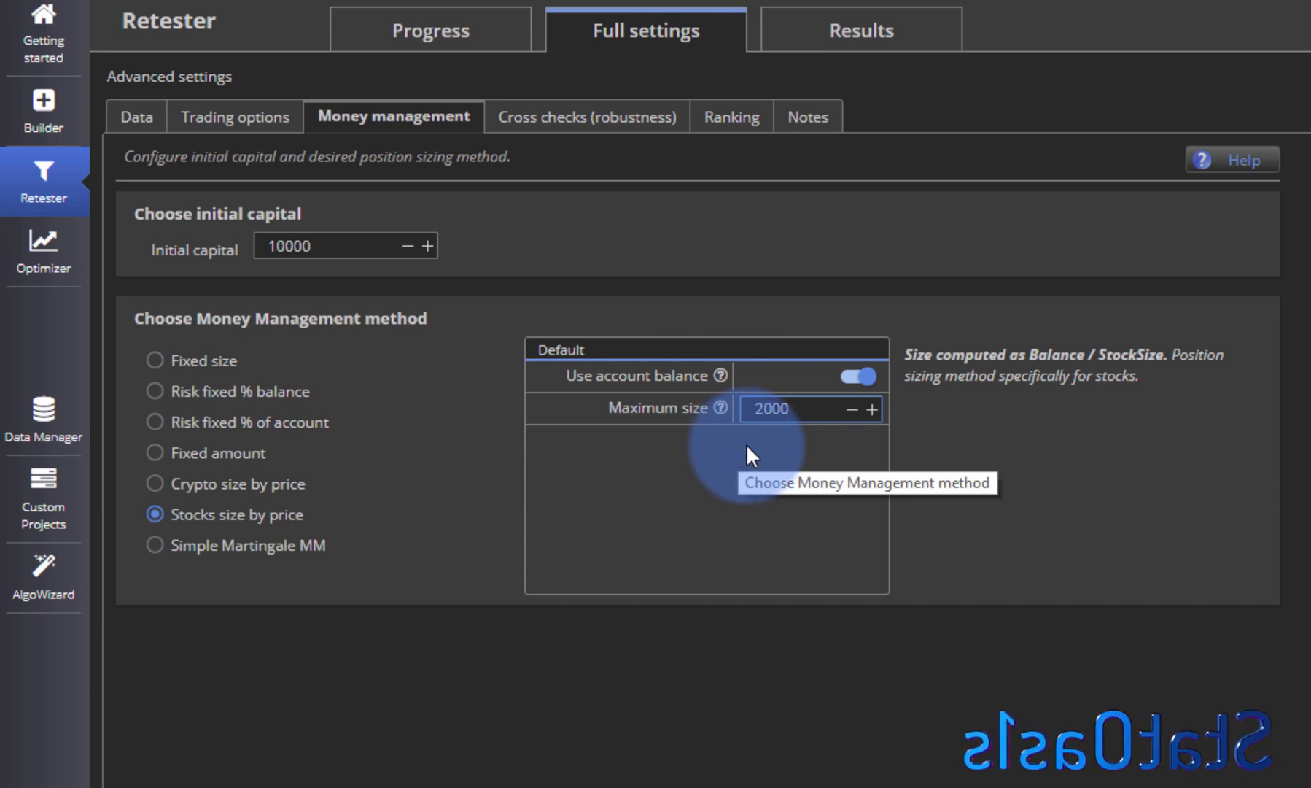
# - Retest the strategy into the Stocks size by price databank and open the retested strategy's list of trades
pyautogui.click(494, 51)
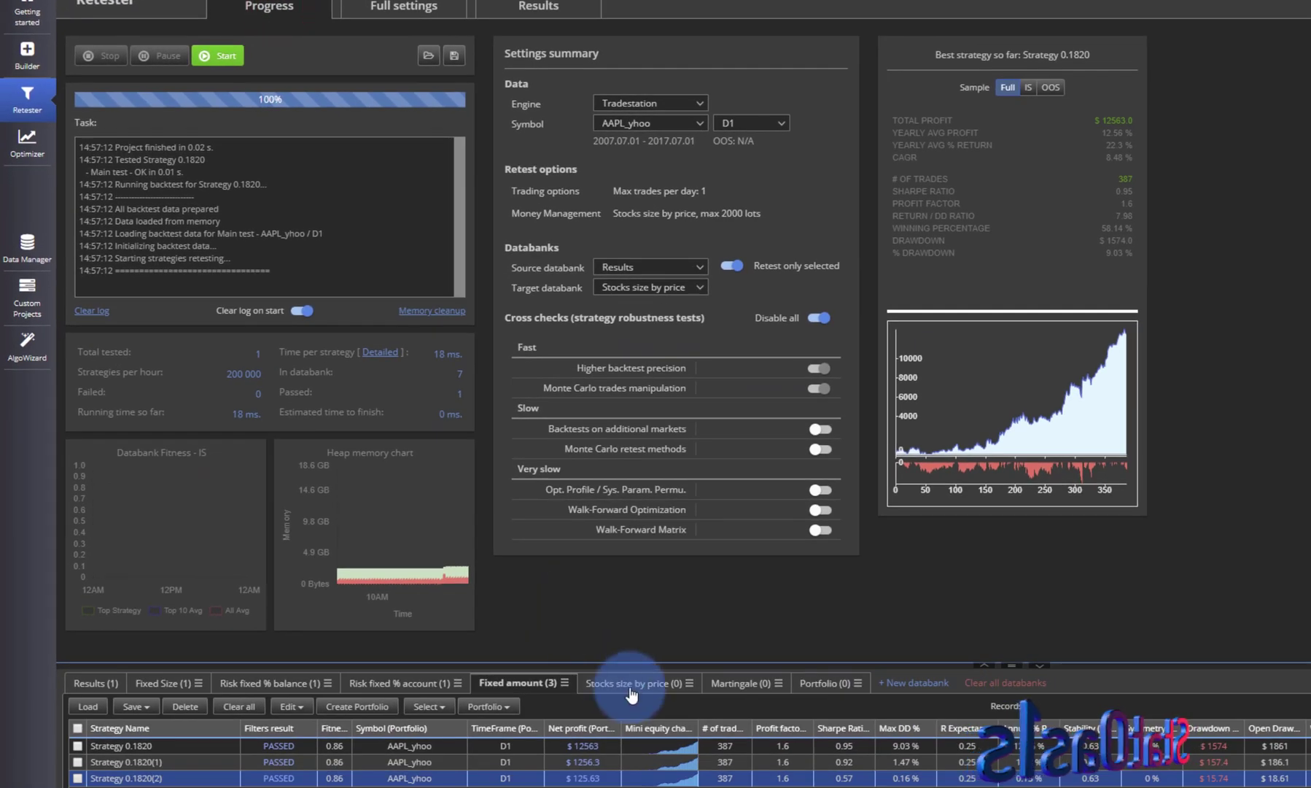
pyautogui.click(630, 686)
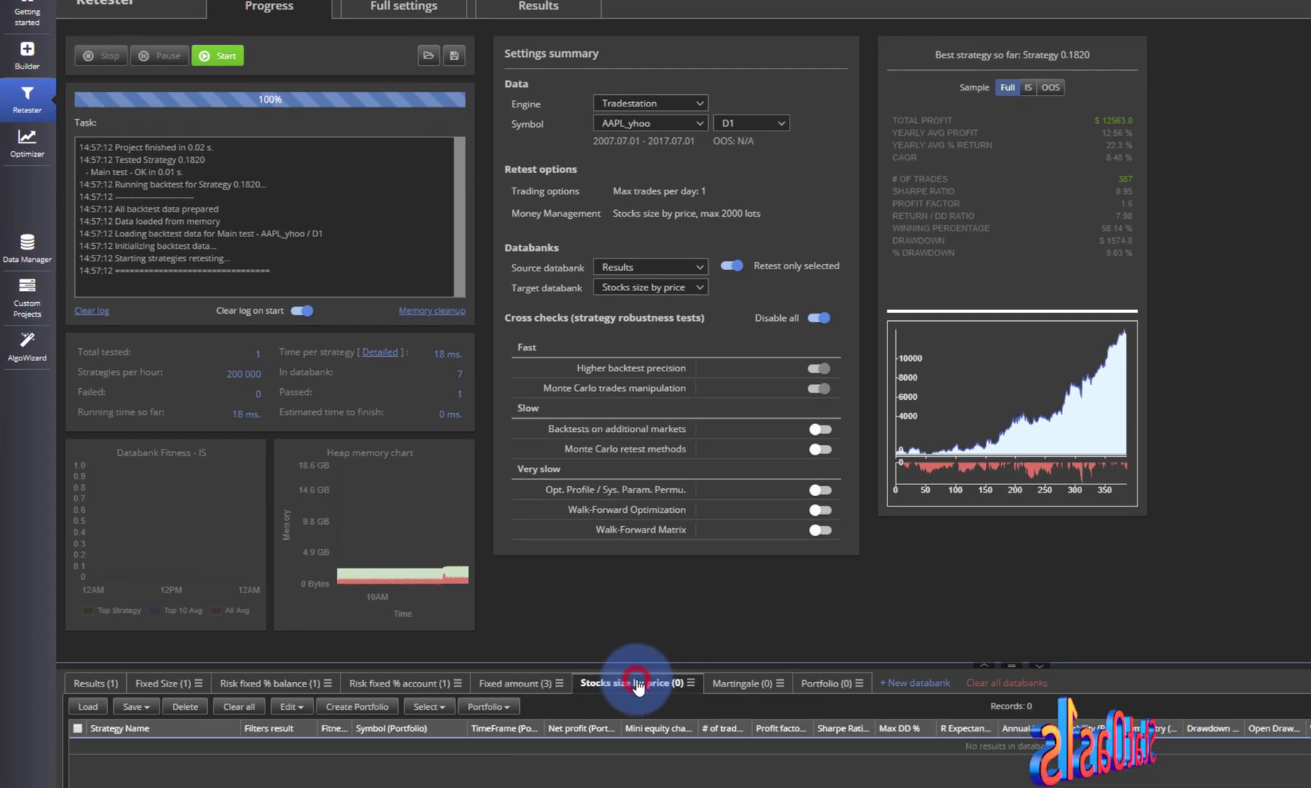
pyautogui.click(217, 51)
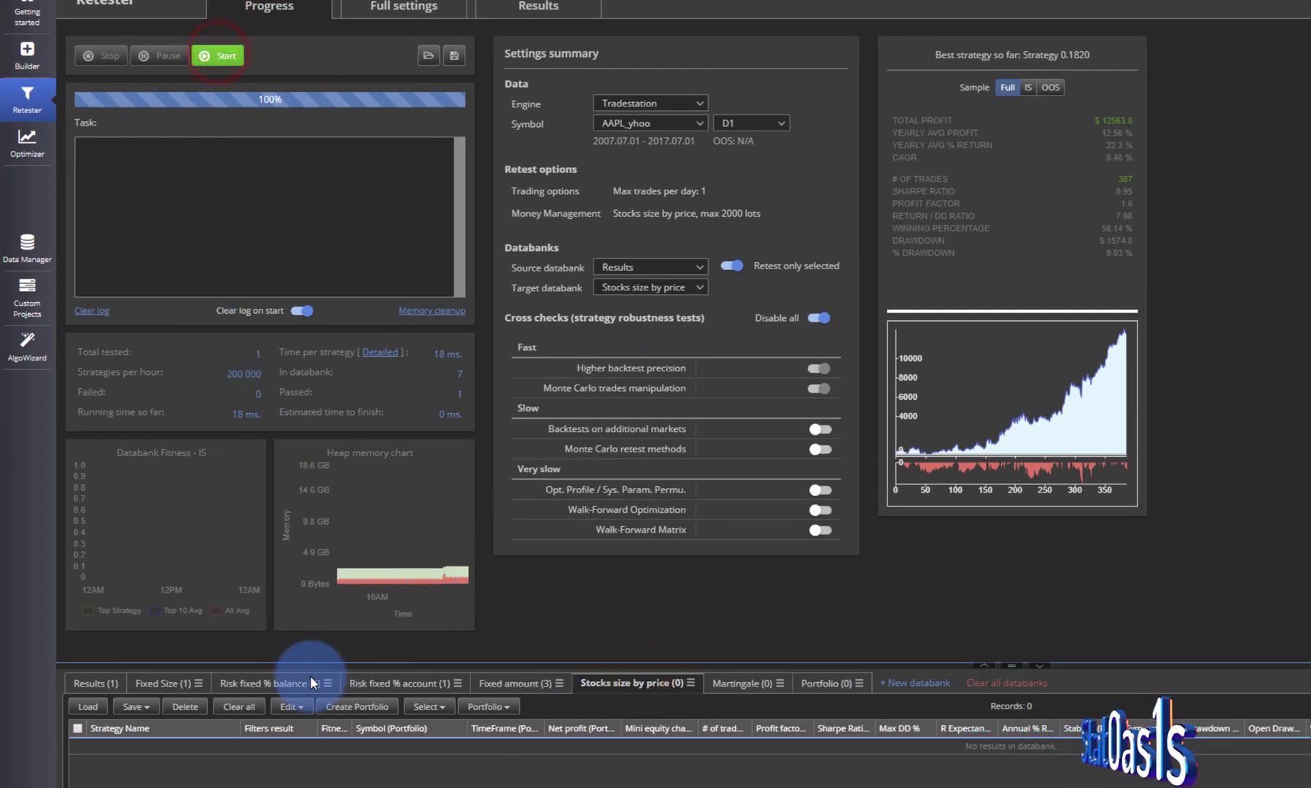
pyautogui.doubleClick(336, 747)
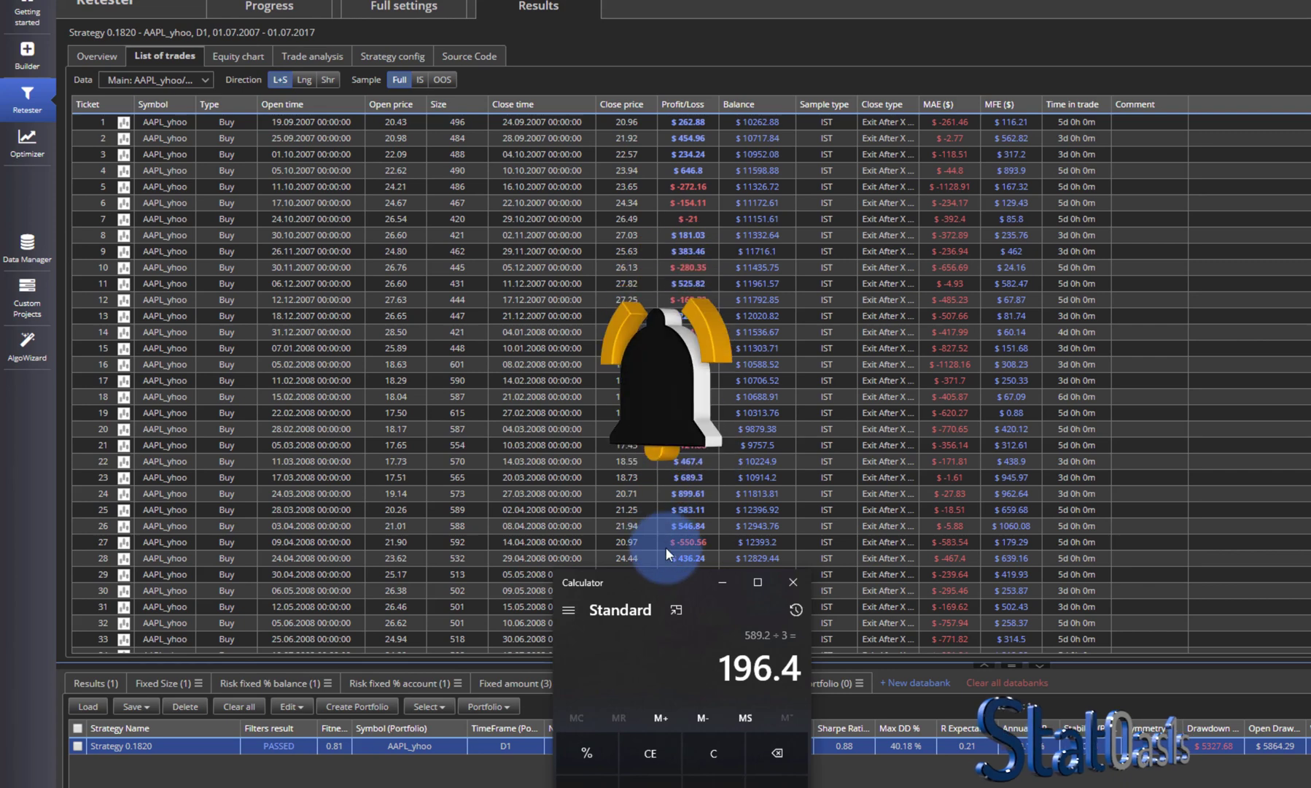
# - In Calculator, divide the 10,000 starting balance by the first trade's open price of 20.43 to check its size
pyautogui.moveTo(670, 579); pyautogui.dragTo(722, 145)
pyautogui.click(743, 315)
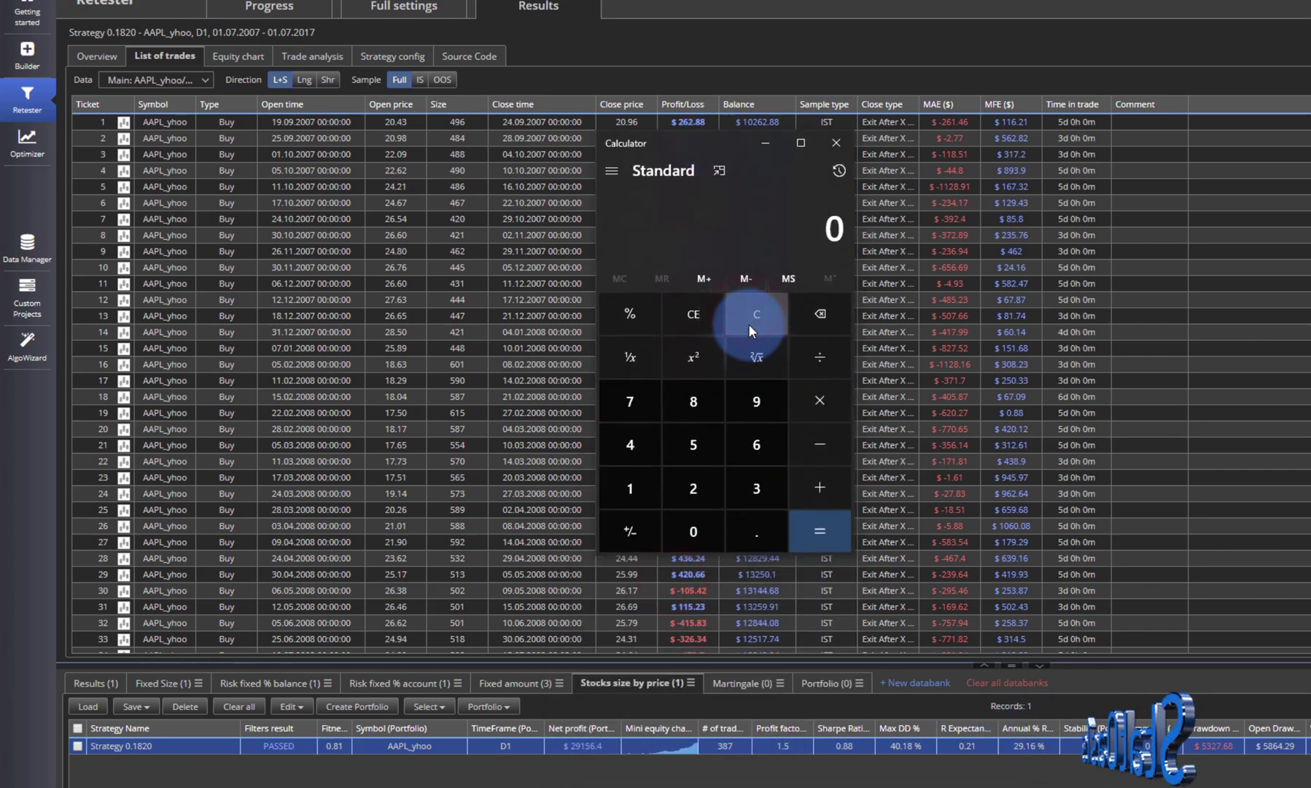
pyautogui.write('1')
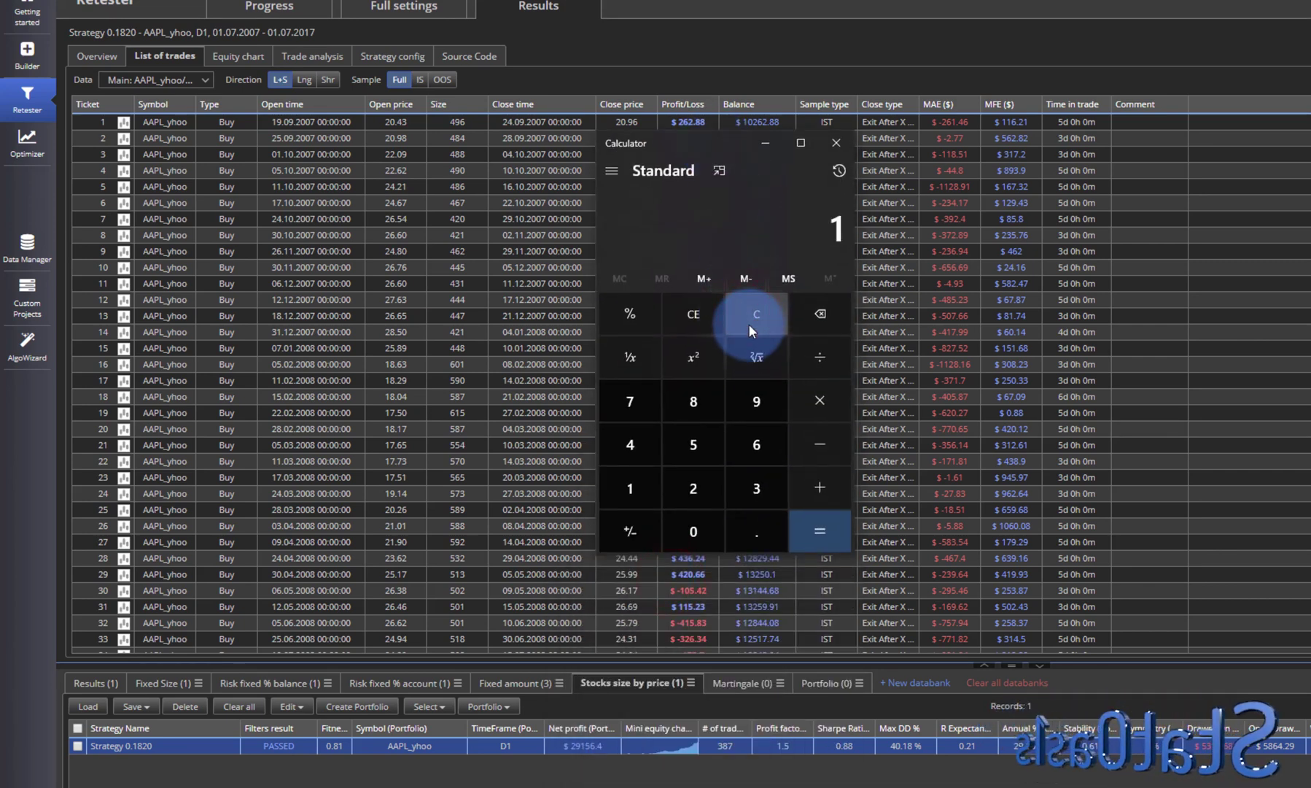
pyautogui.write('0,000')
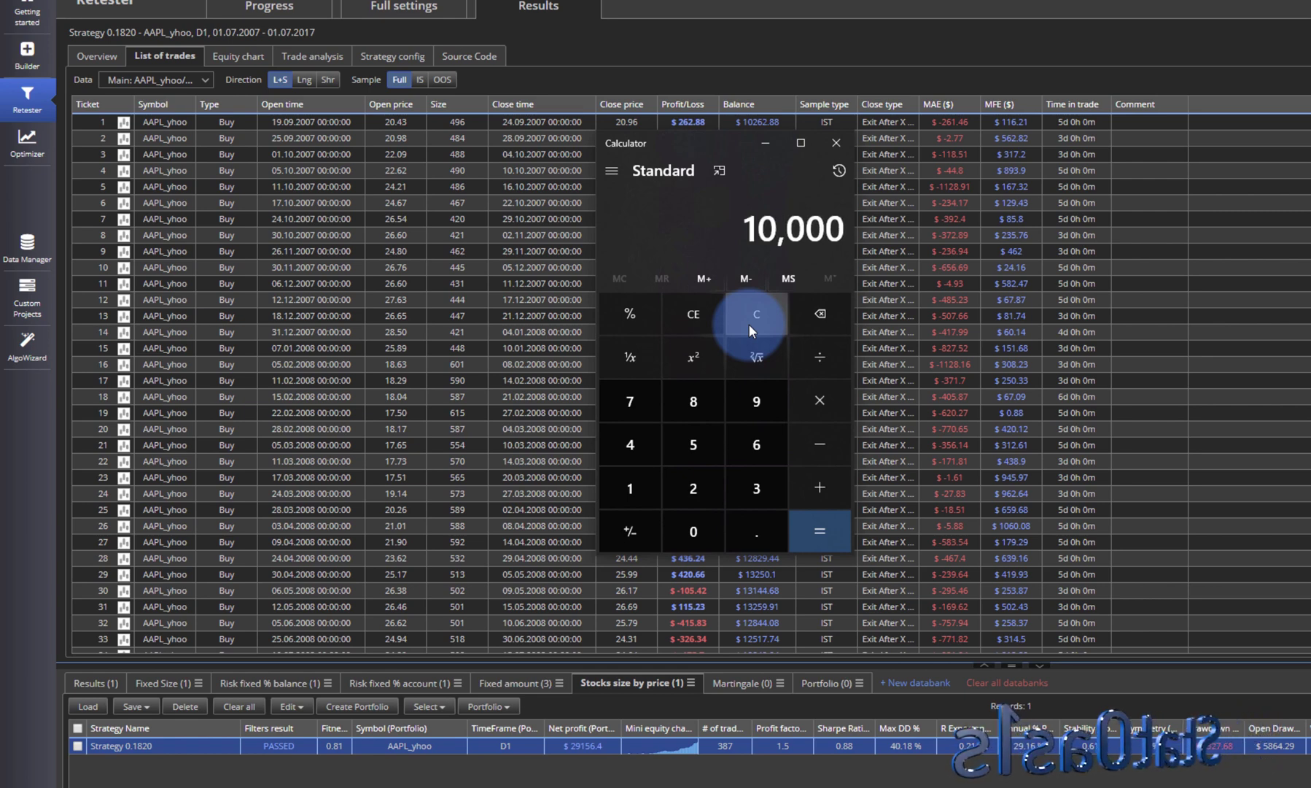
pyautogui.press('/')
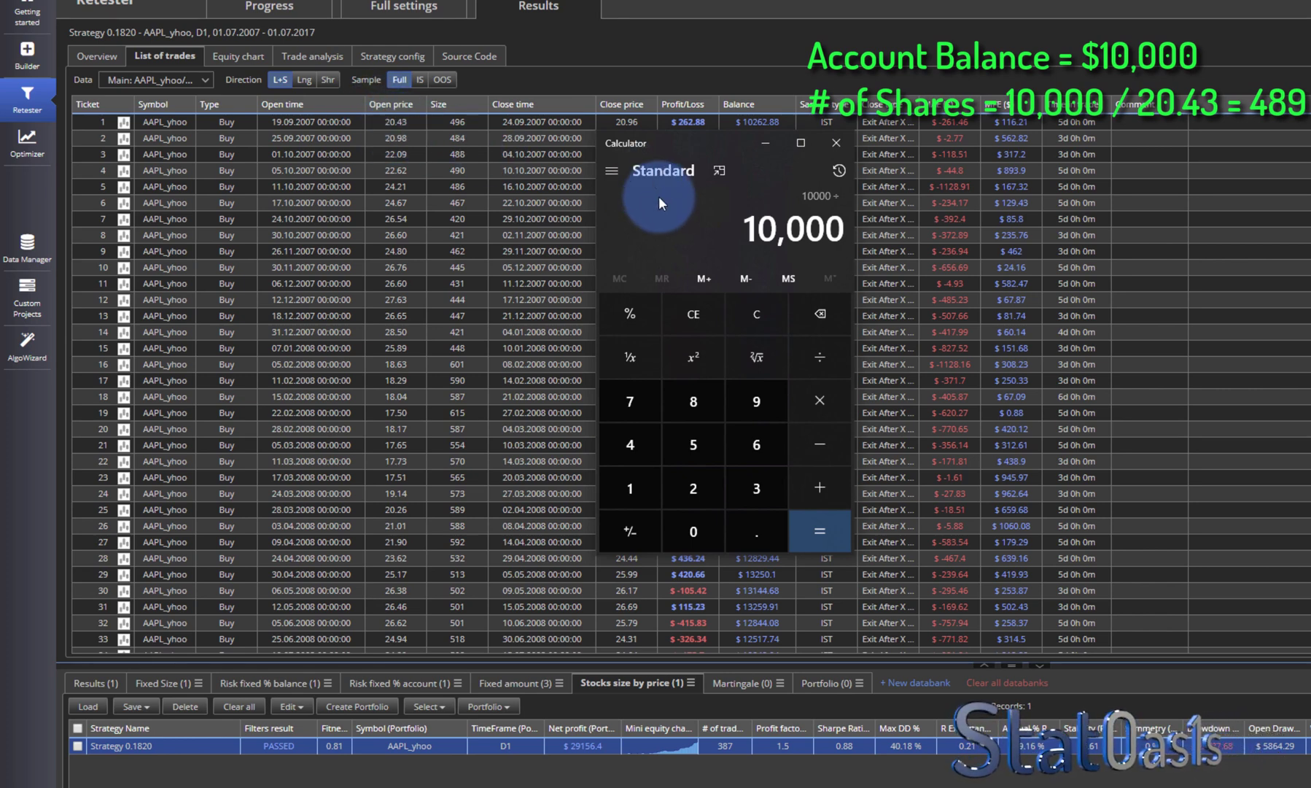
pyautogui.write('20.43')
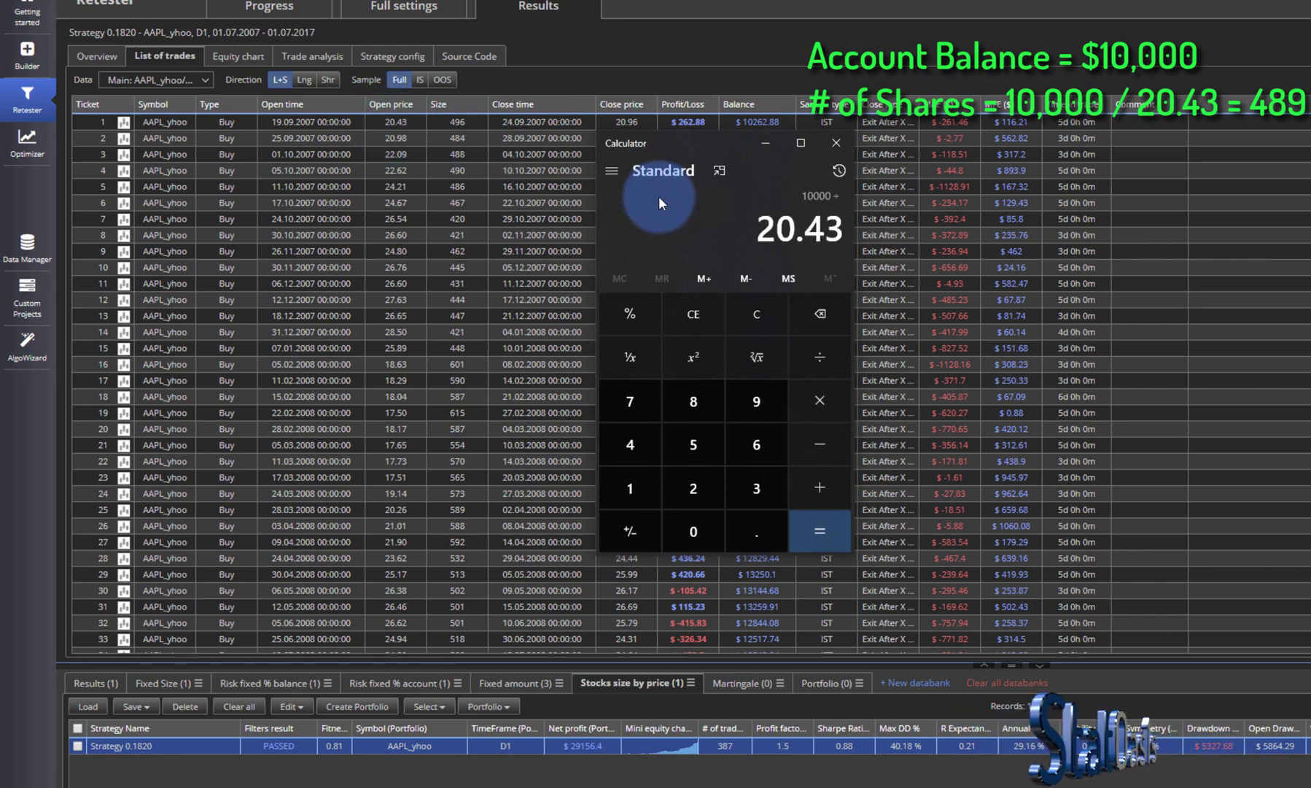
pyautogui.press('Return')
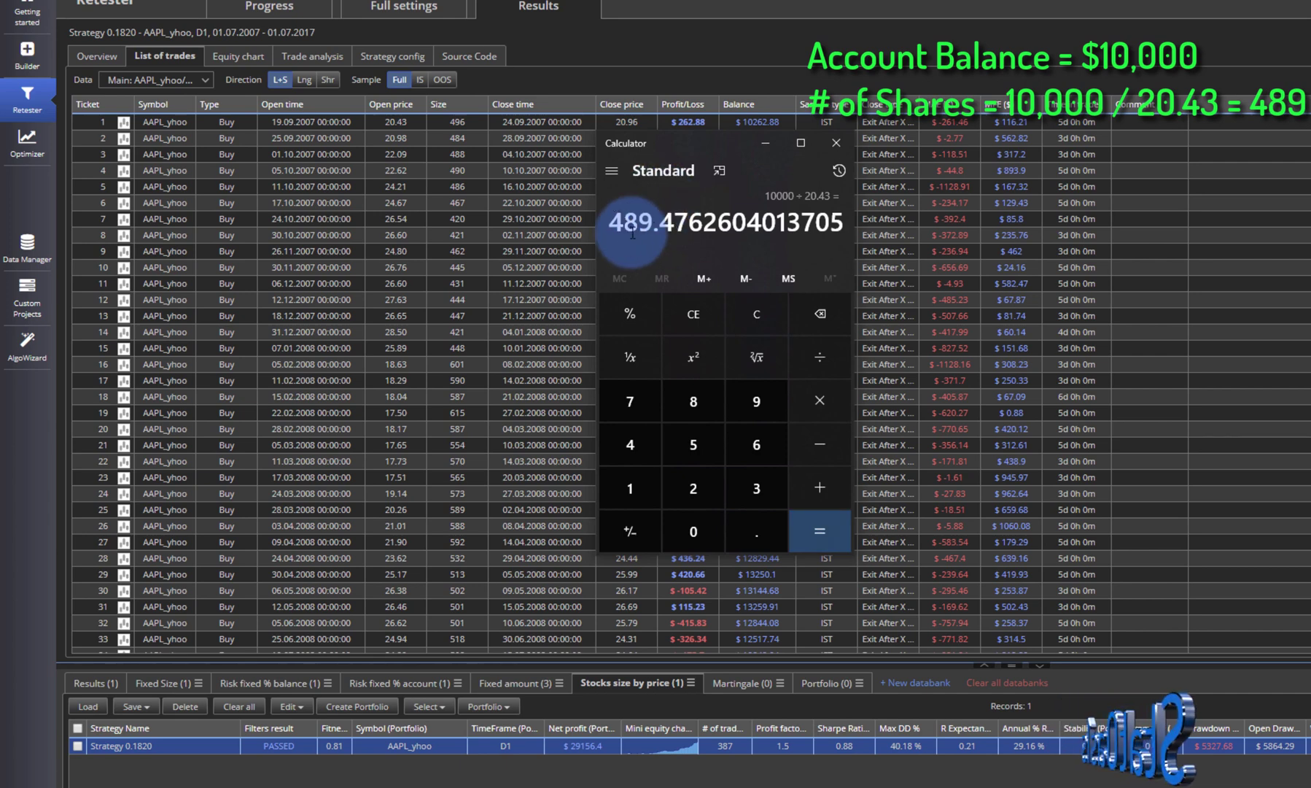
pyautogui.moveTo(646, 221); pyautogui.dragTo(610, 220)
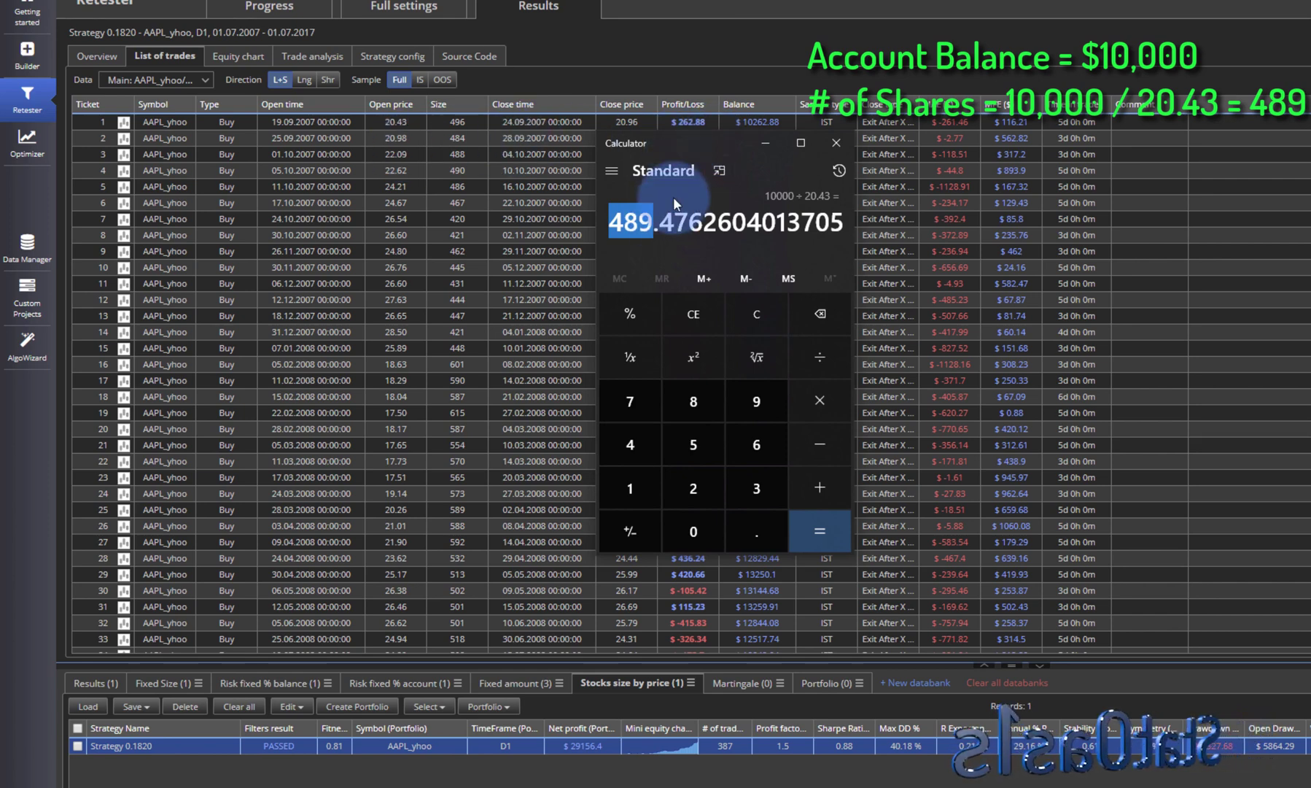
# - Divide the balance of 10262 after the first trade by that trade's close price of 20.96
pyautogui.click(763, 314)
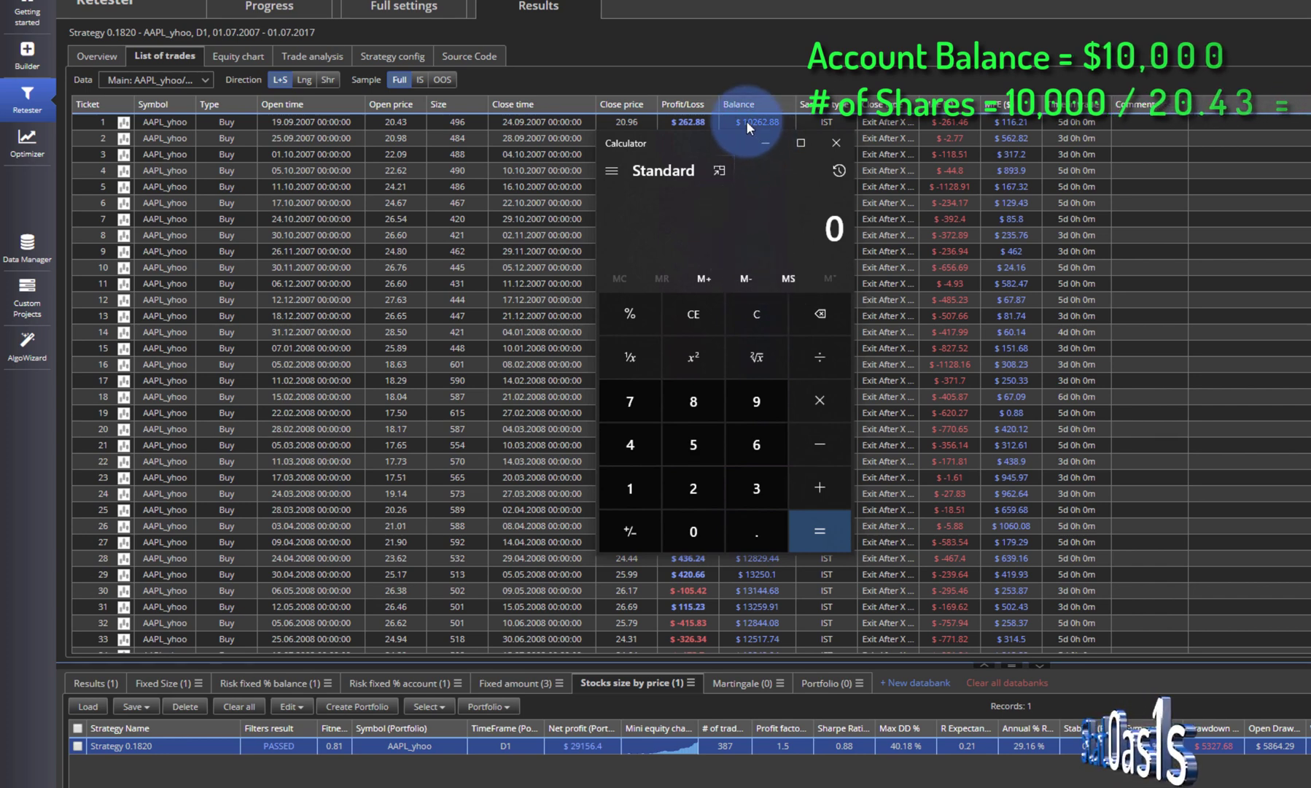
pyautogui.click(631, 489)
pyautogui.click(693, 539)
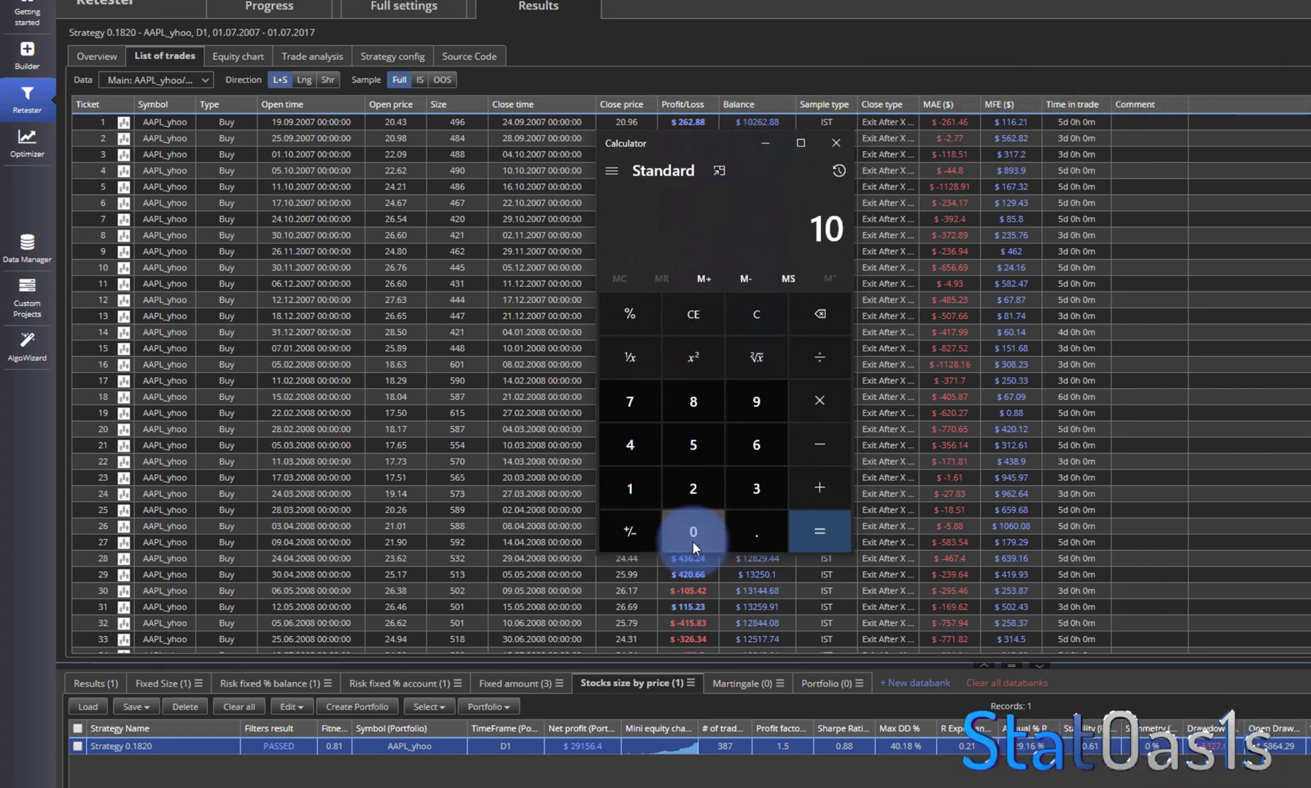
pyautogui.write('262')
pyautogui.press('/')
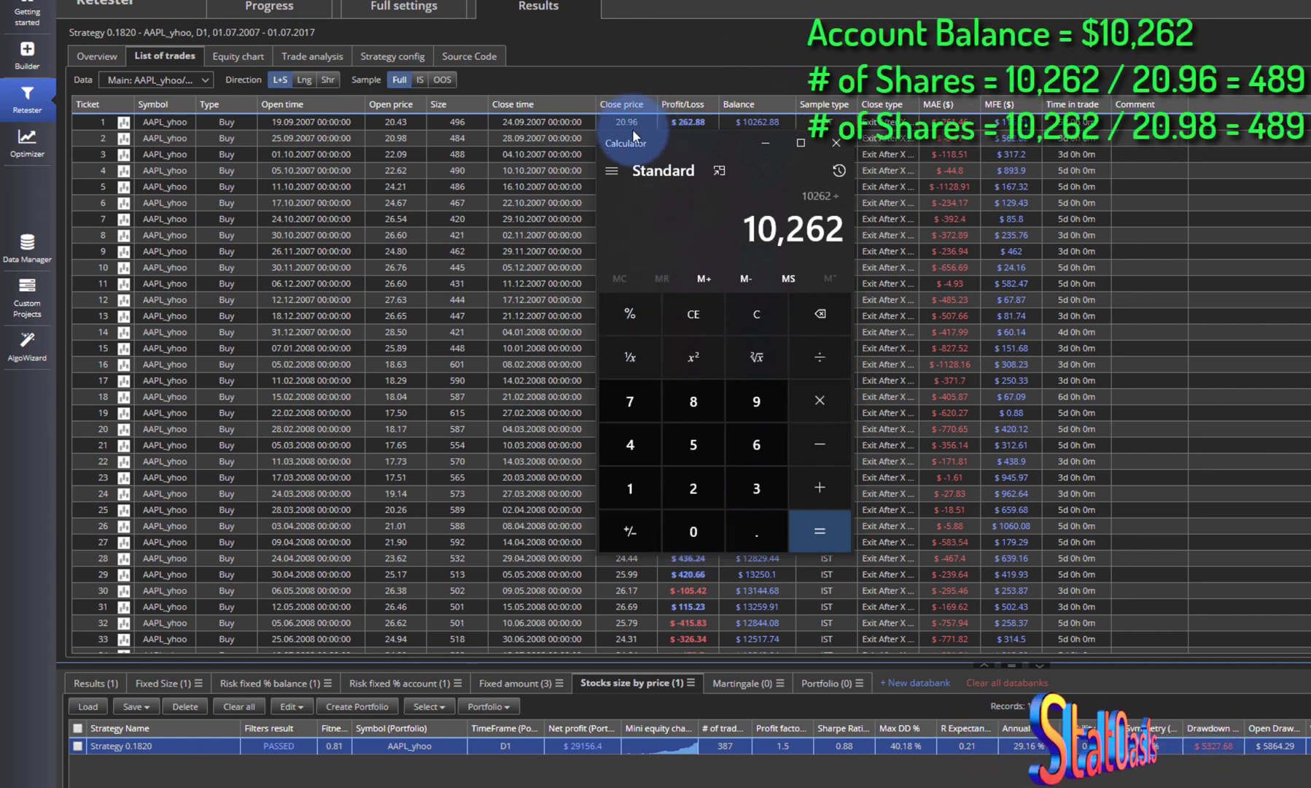
pyautogui.write('20.96')
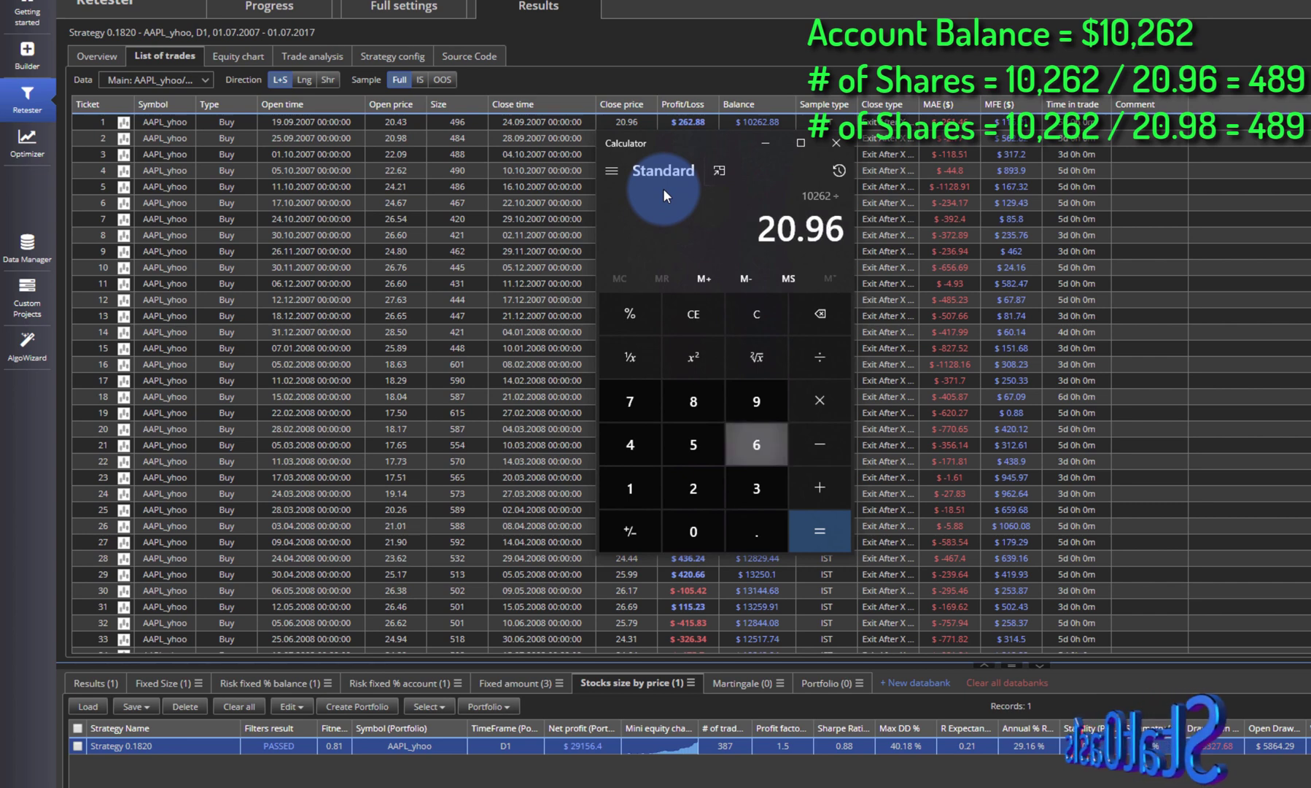
pyautogui.press('Return')
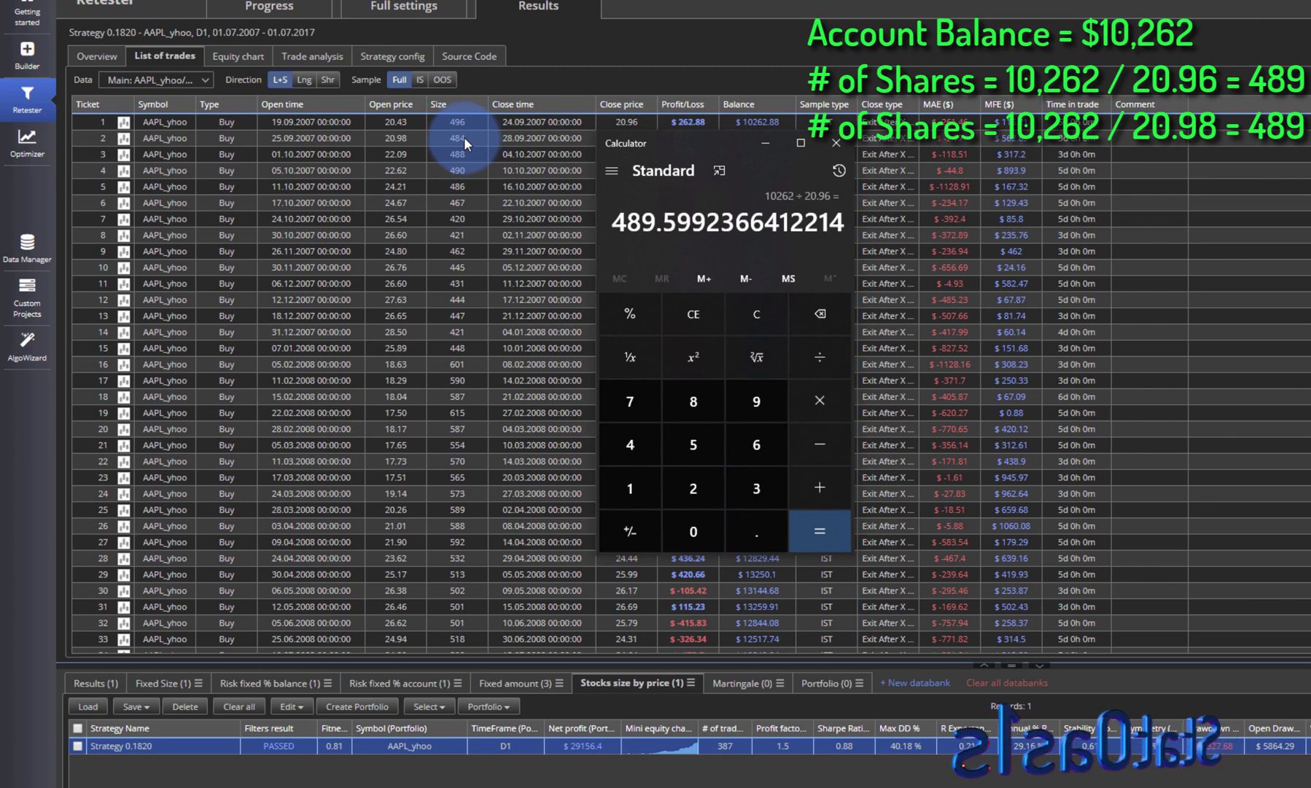
# - Divide the 10262 balance by the second trade's open price of 20.98 to check its size
pyautogui.click(755, 315)
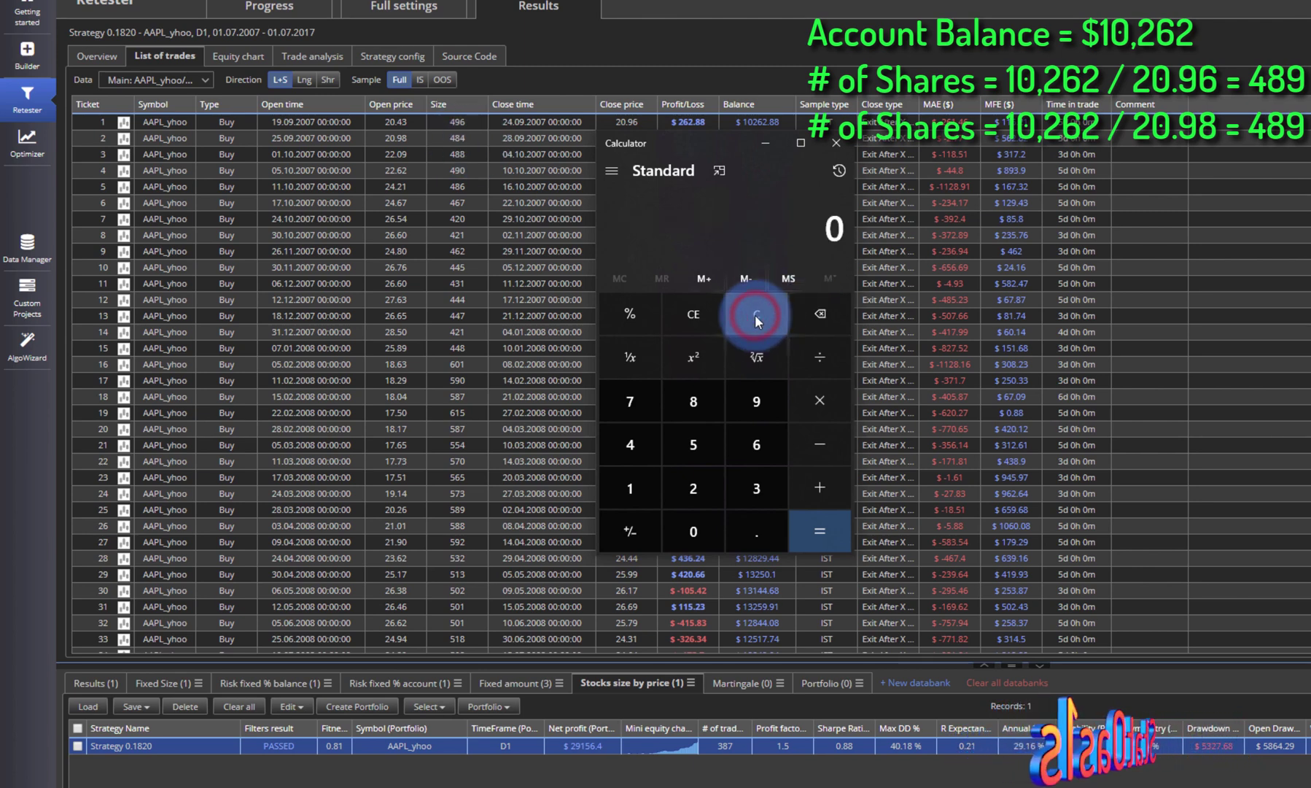
pyautogui.write('10')
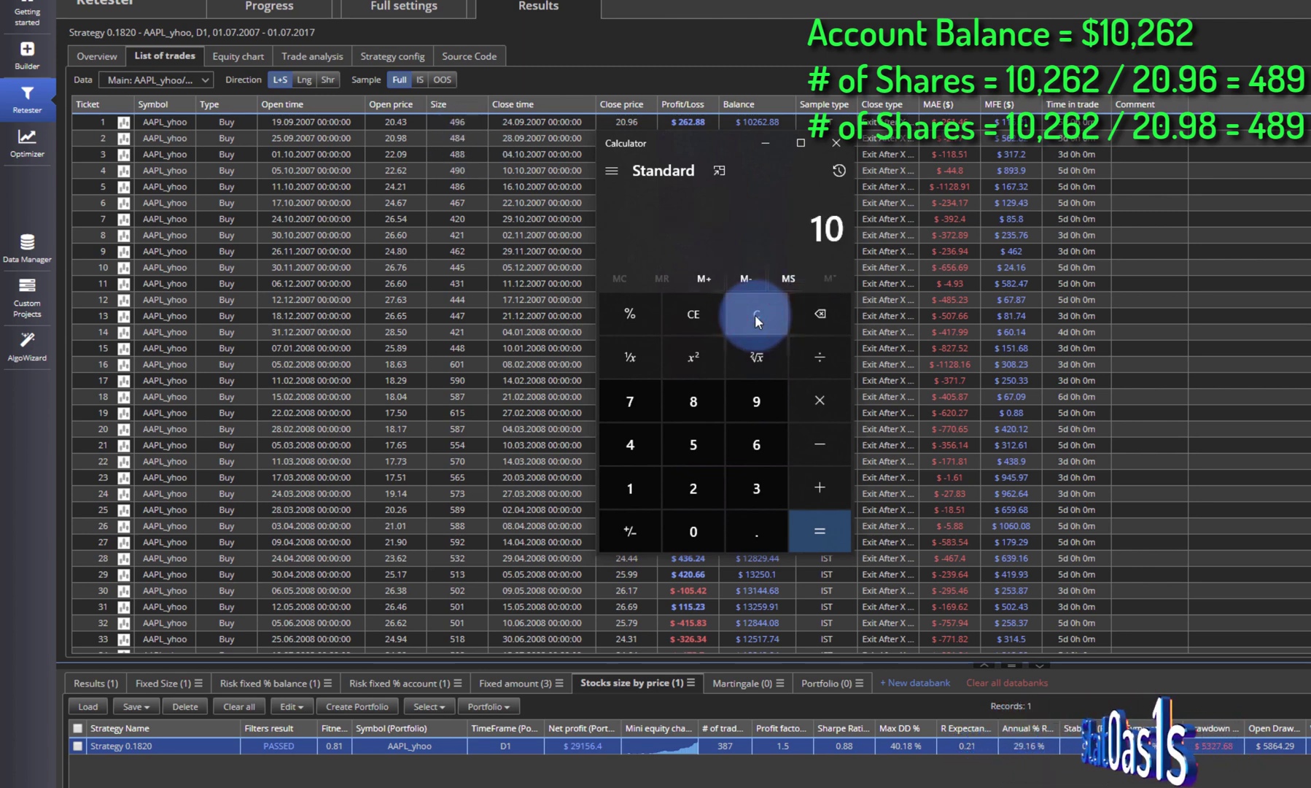
pyautogui.write('262/')
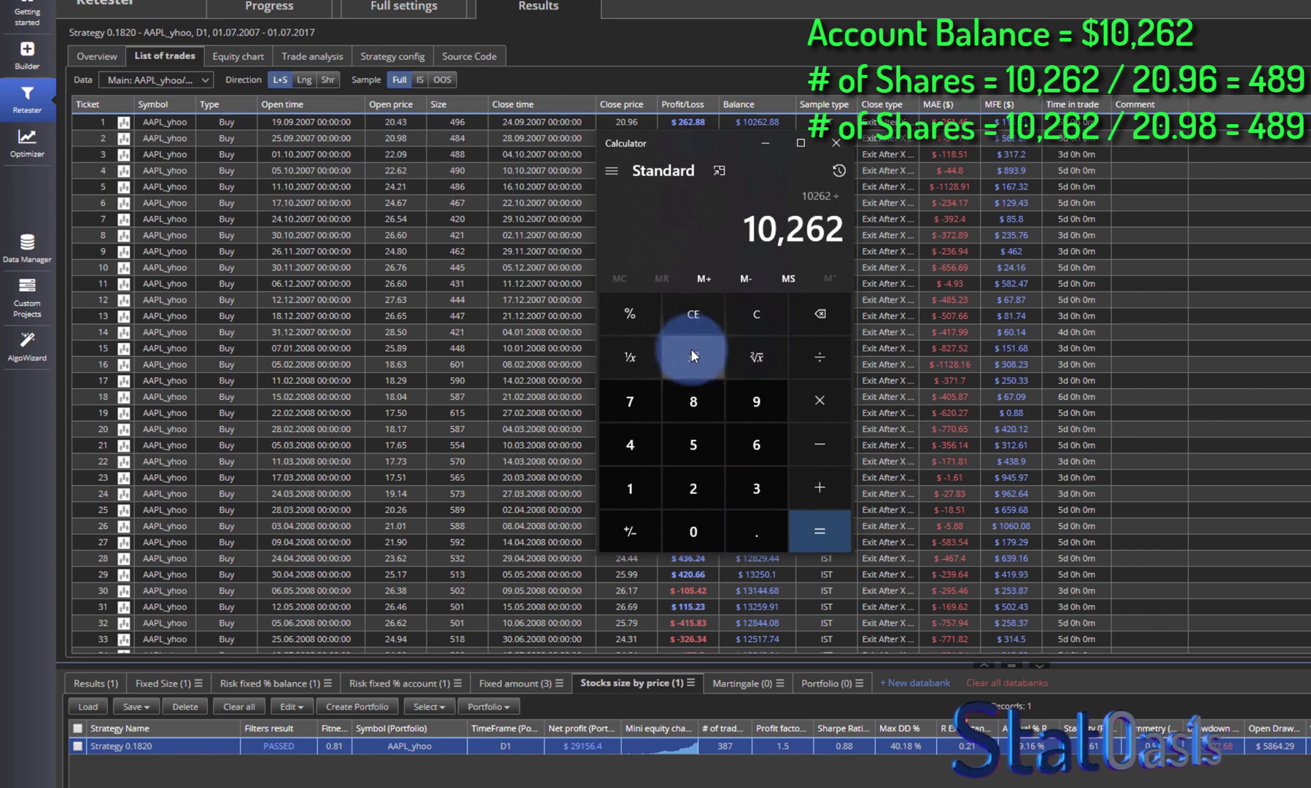
pyautogui.write('20.98')
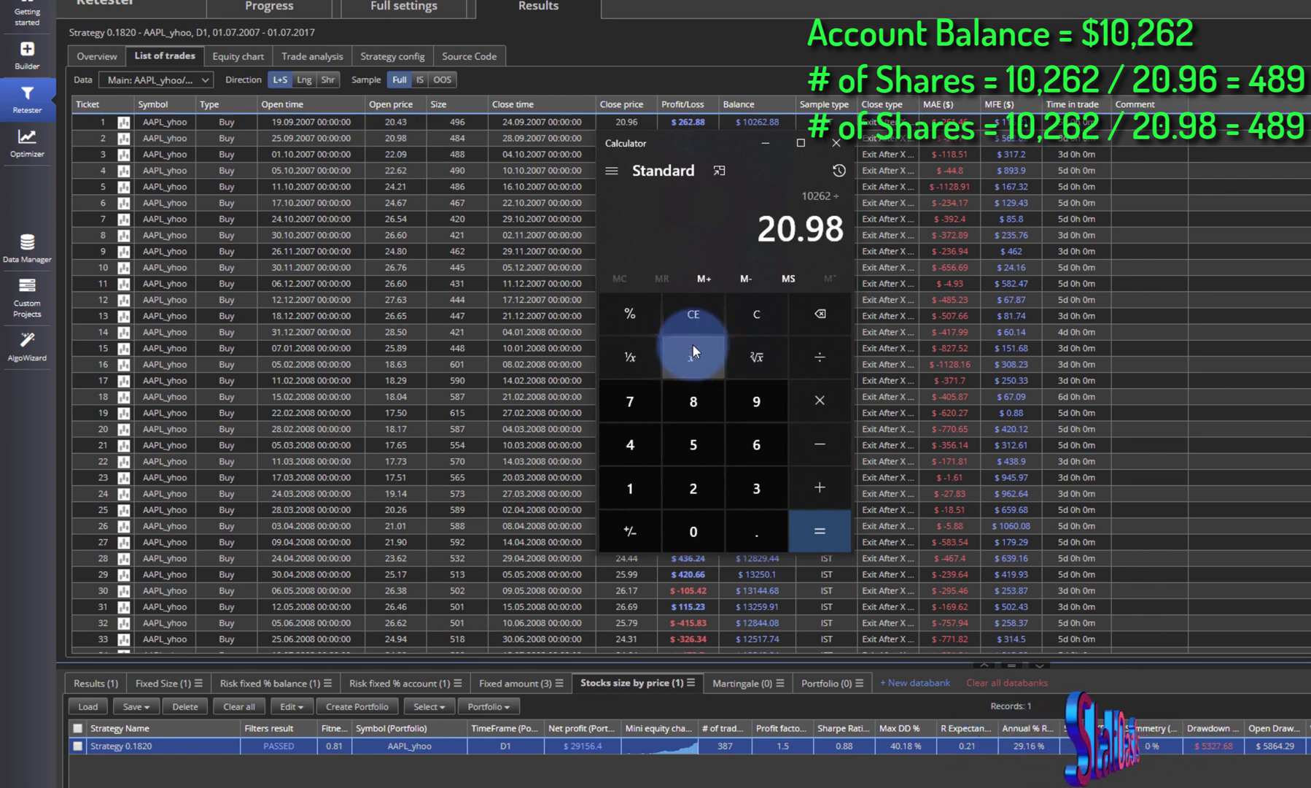
pyautogui.press('Return')
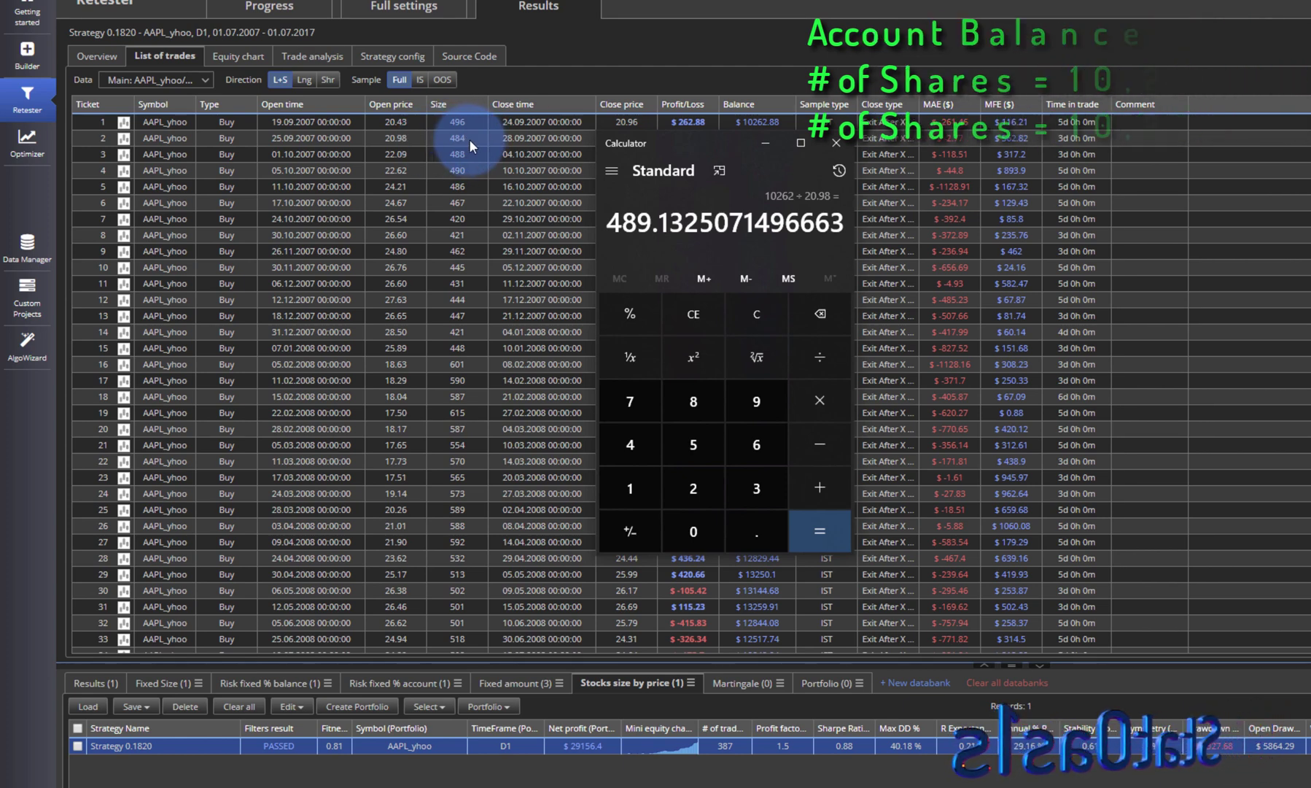
# - In Calculator, divide the 12943 balance after trade 26 by that trade's close price of 21.94
pyautogui.moveTo(706, 137); pyautogui.dragTo(670, 137)
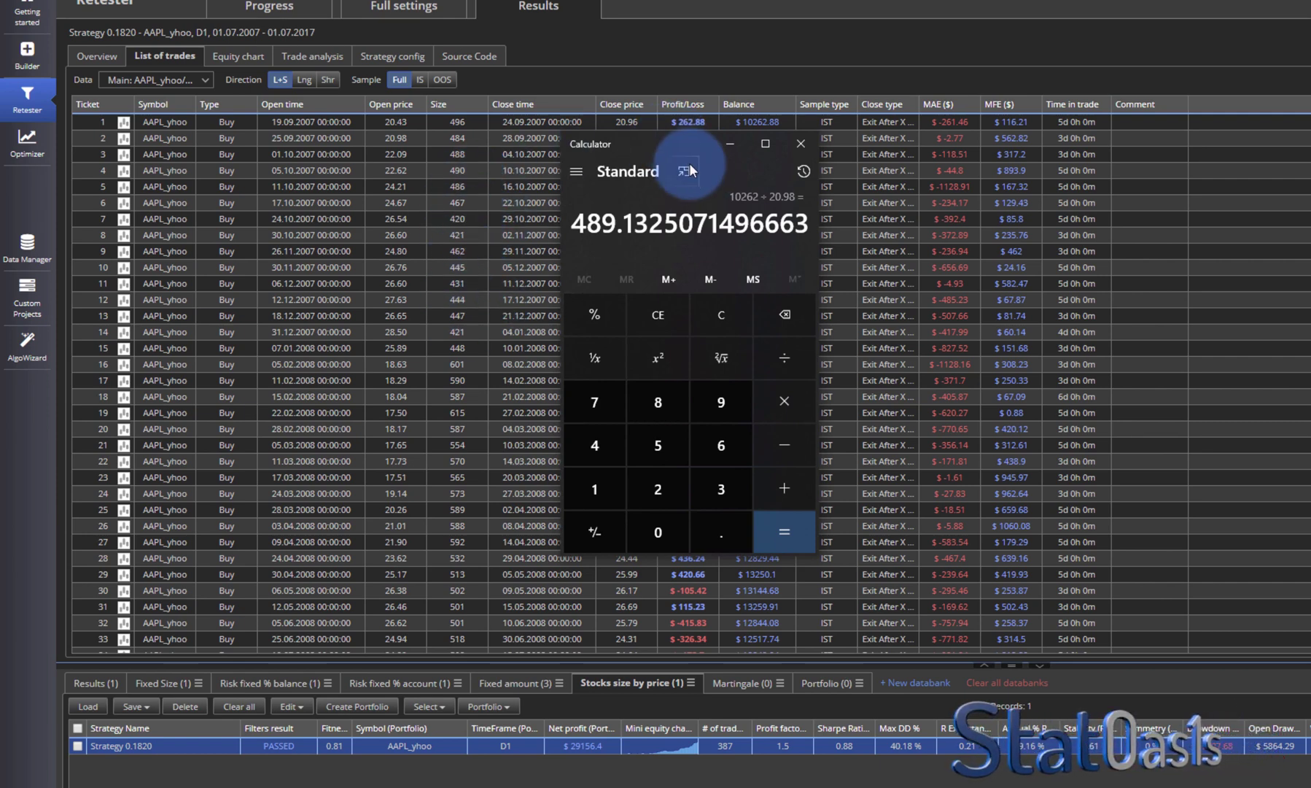
pyautogui.moveTo(675, 135); pyautogui.dragTo(703, 542)
pyautogui.click(748, 721)
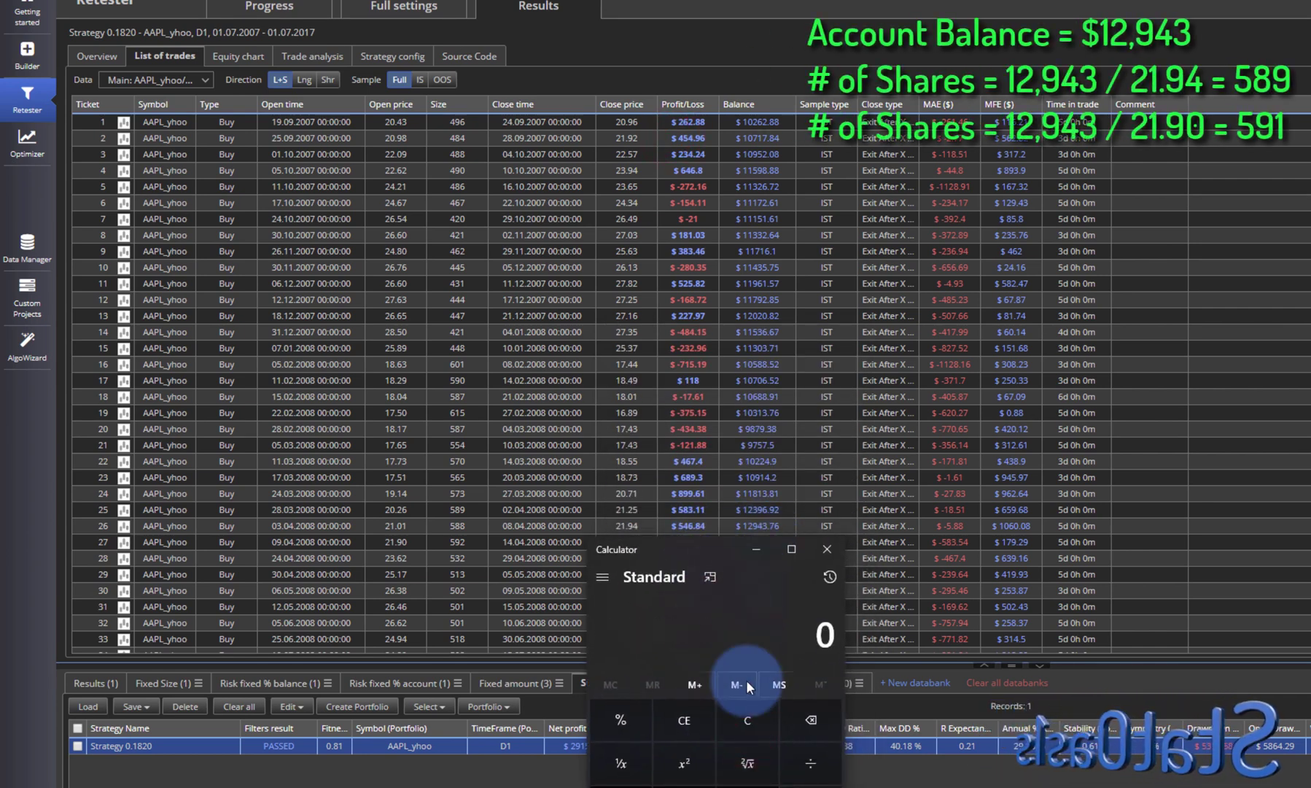
pyautogui.click(745, 720)
pyautogui.write('12')
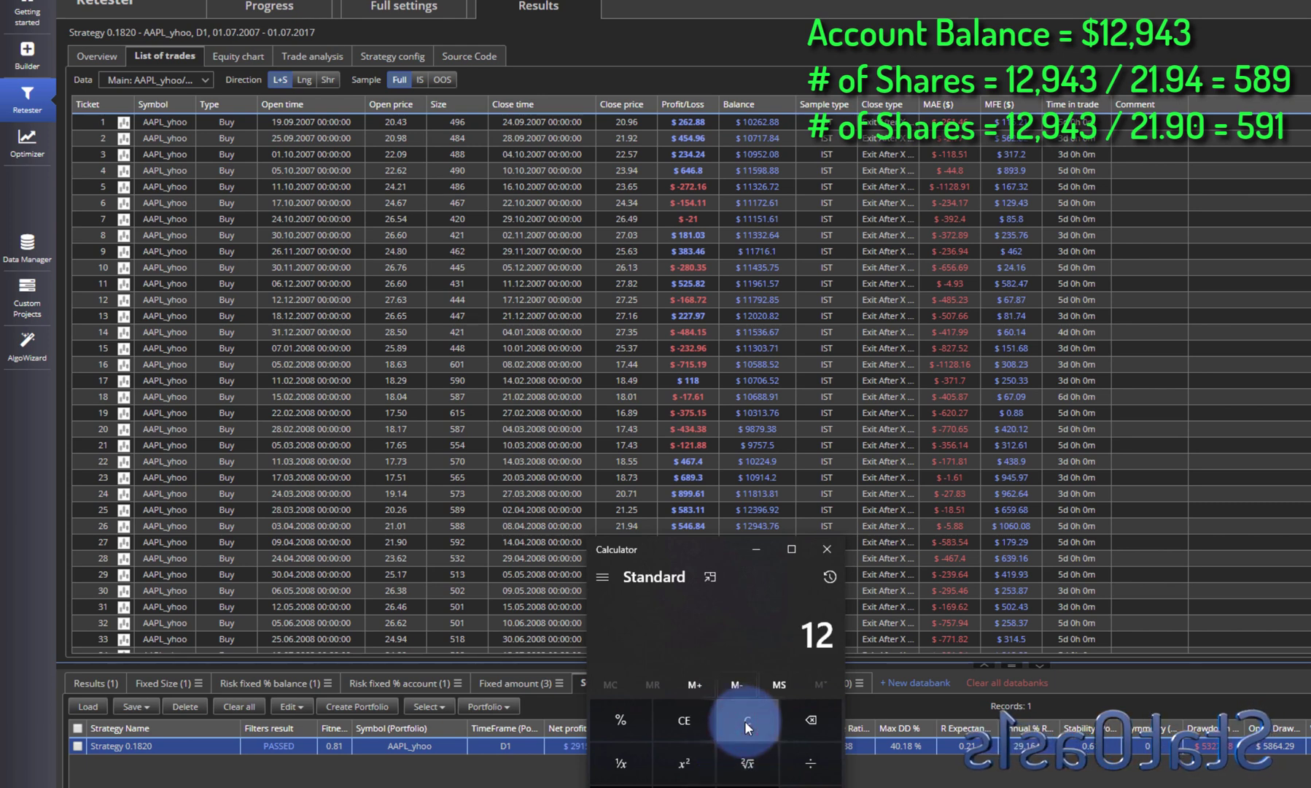
pyautogui.write(',943')
pyautogui.press('/')
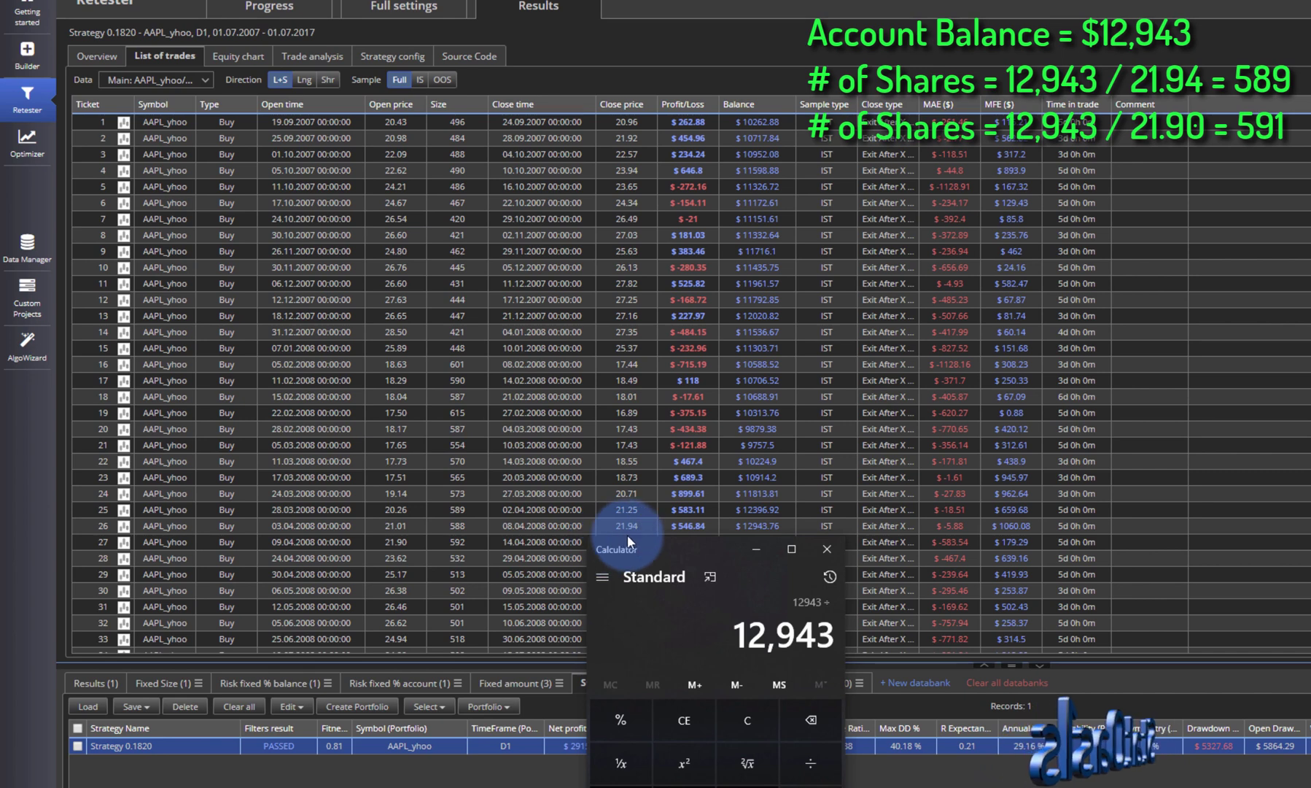
pyautogui.write('21.94')
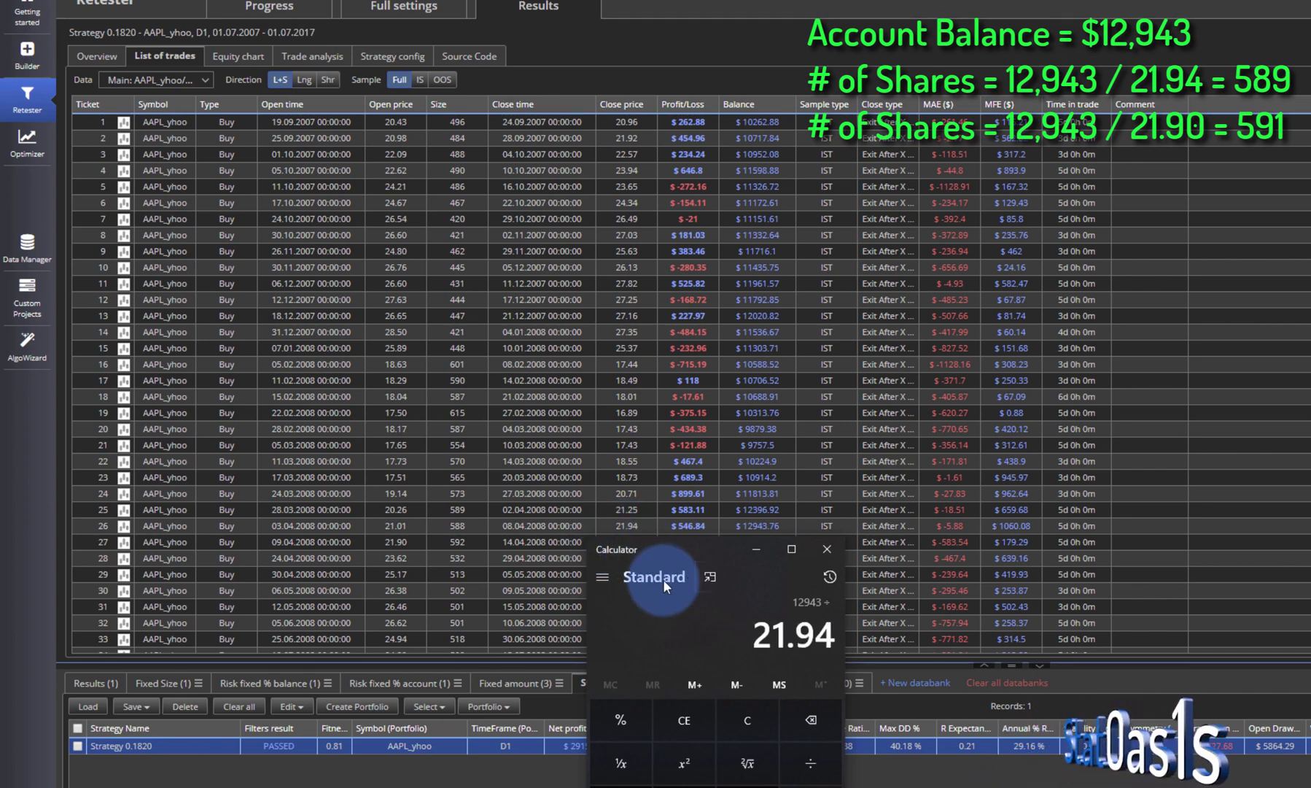
pyautogui.press('Return')
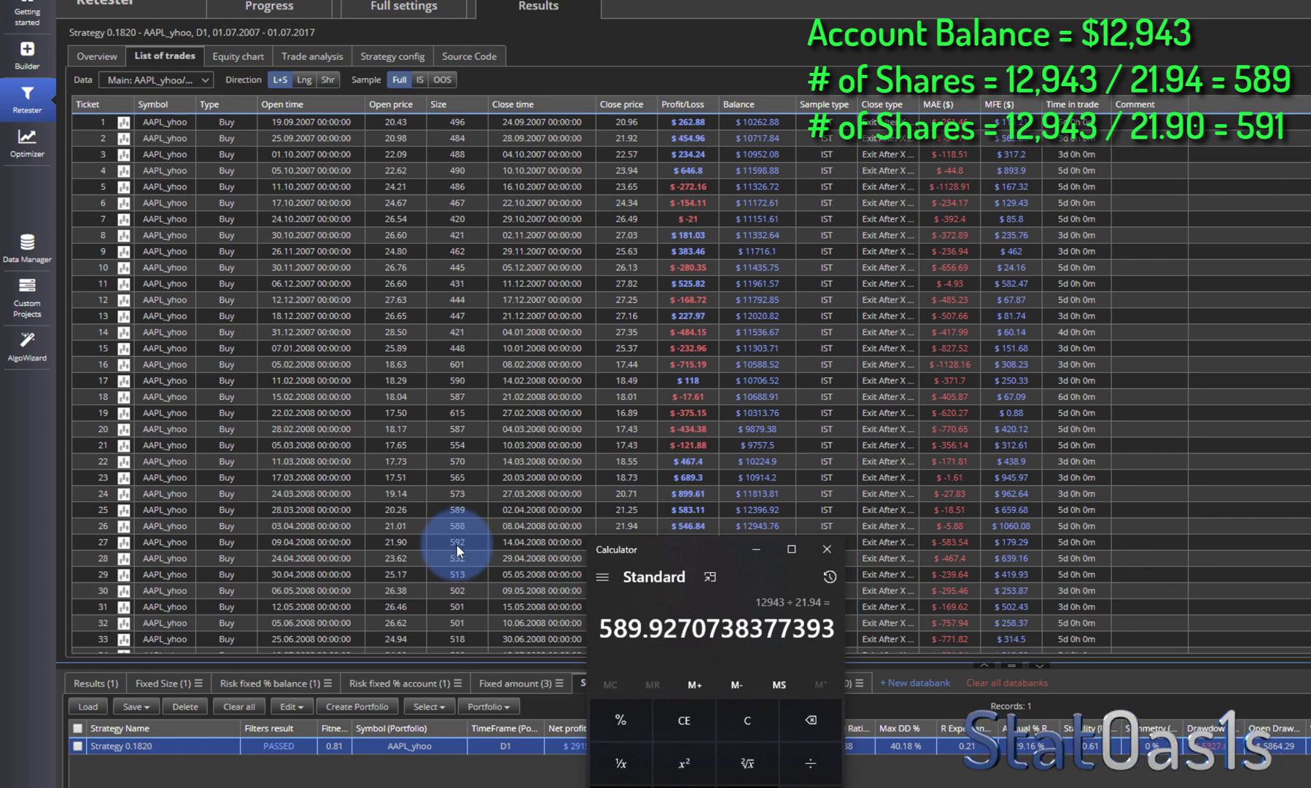
# - Divide the 12943 balance by trade 27's open price of 21.9 to check its size
pyautogui.click(739, 720)
pyautogui.write('129')
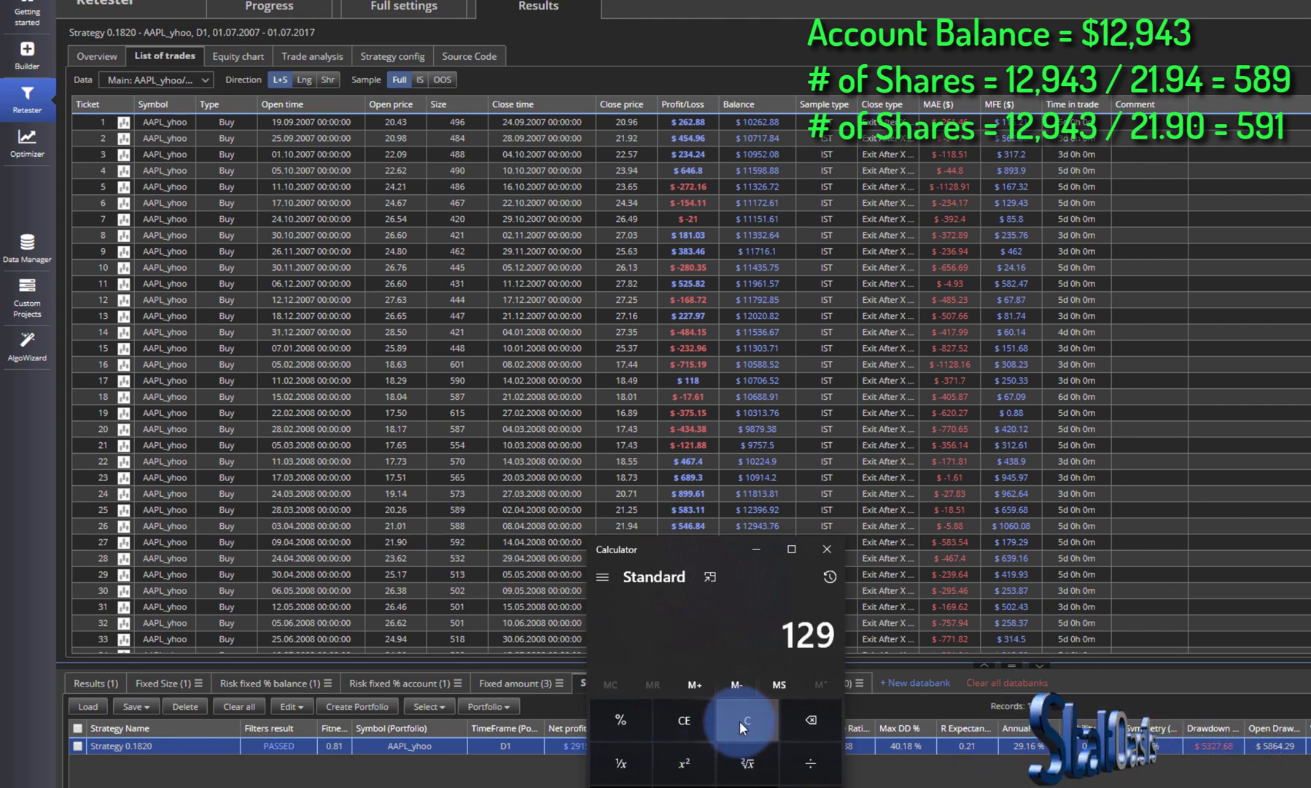
pyautogui.write('43/')
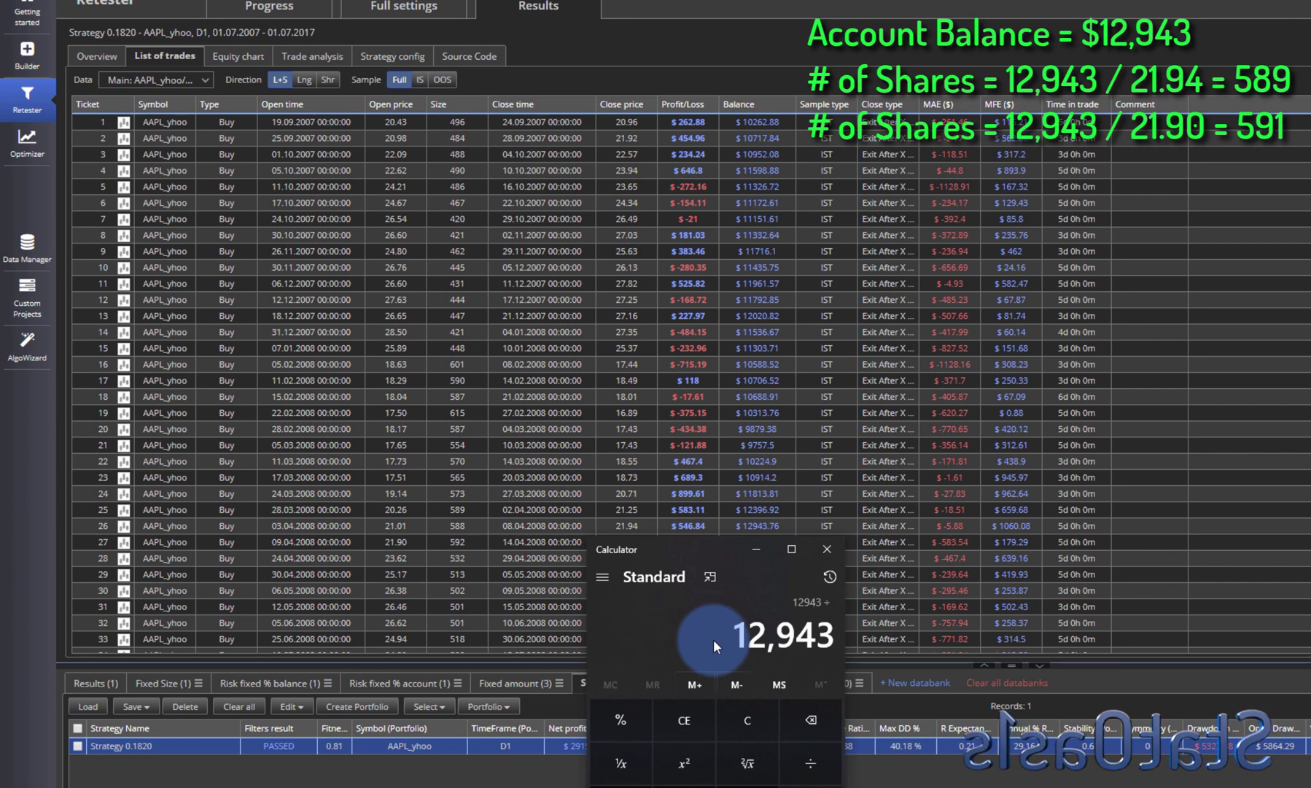
pyautogui.write('21.9')
pyautogui.press('Return')
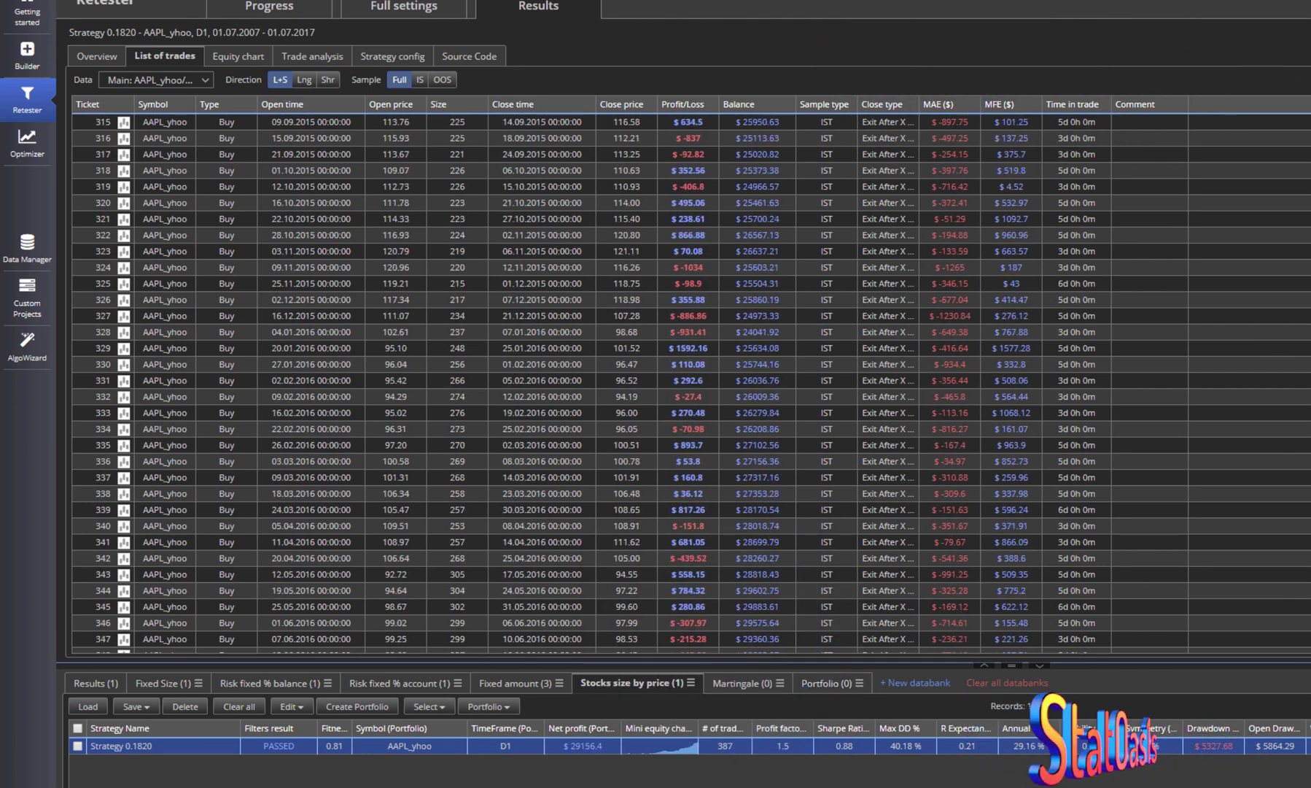
# - Divide the 28018 balance after trade 340 by that trade's close price of 108.91
pyautogui.click(784, 786)
pyautogui.moveTo(726, 550); pyautogui.dragTo(730, 541)
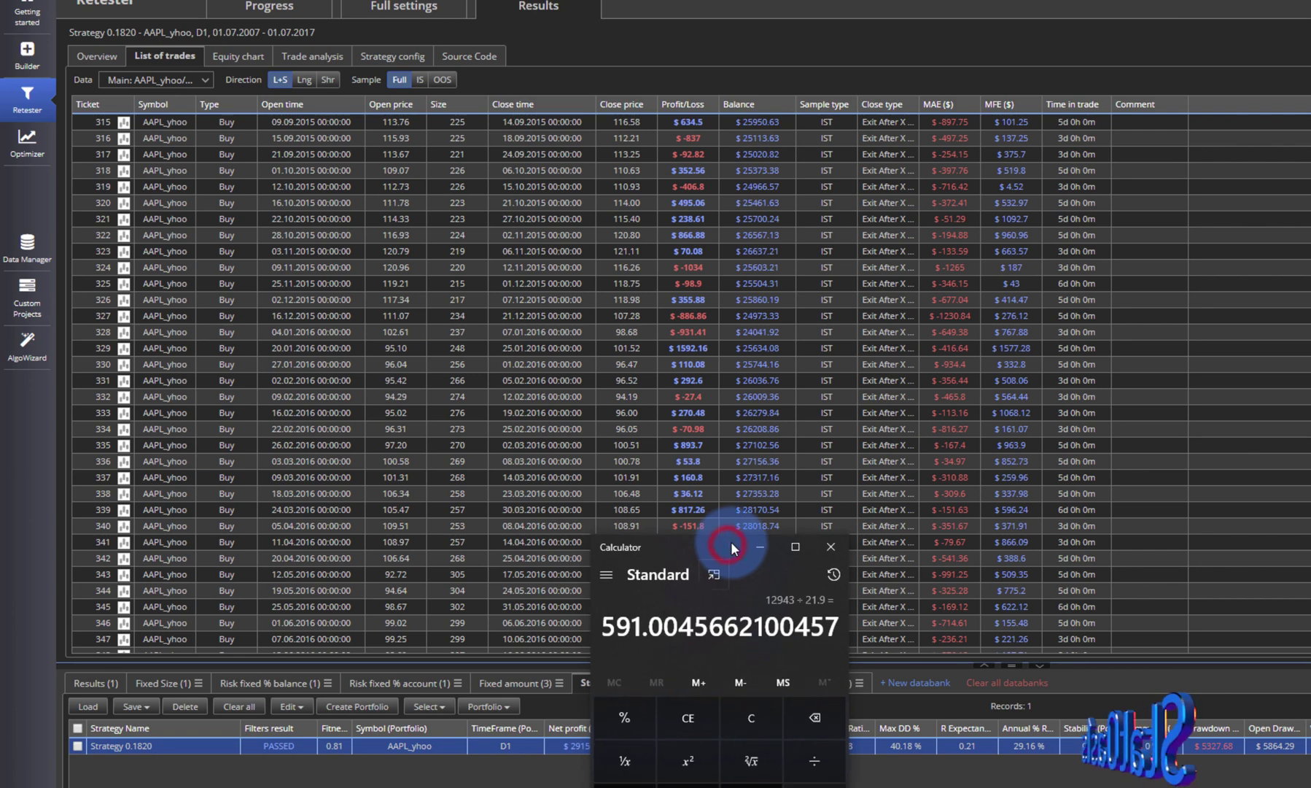
pyautogui.click(737, 722)
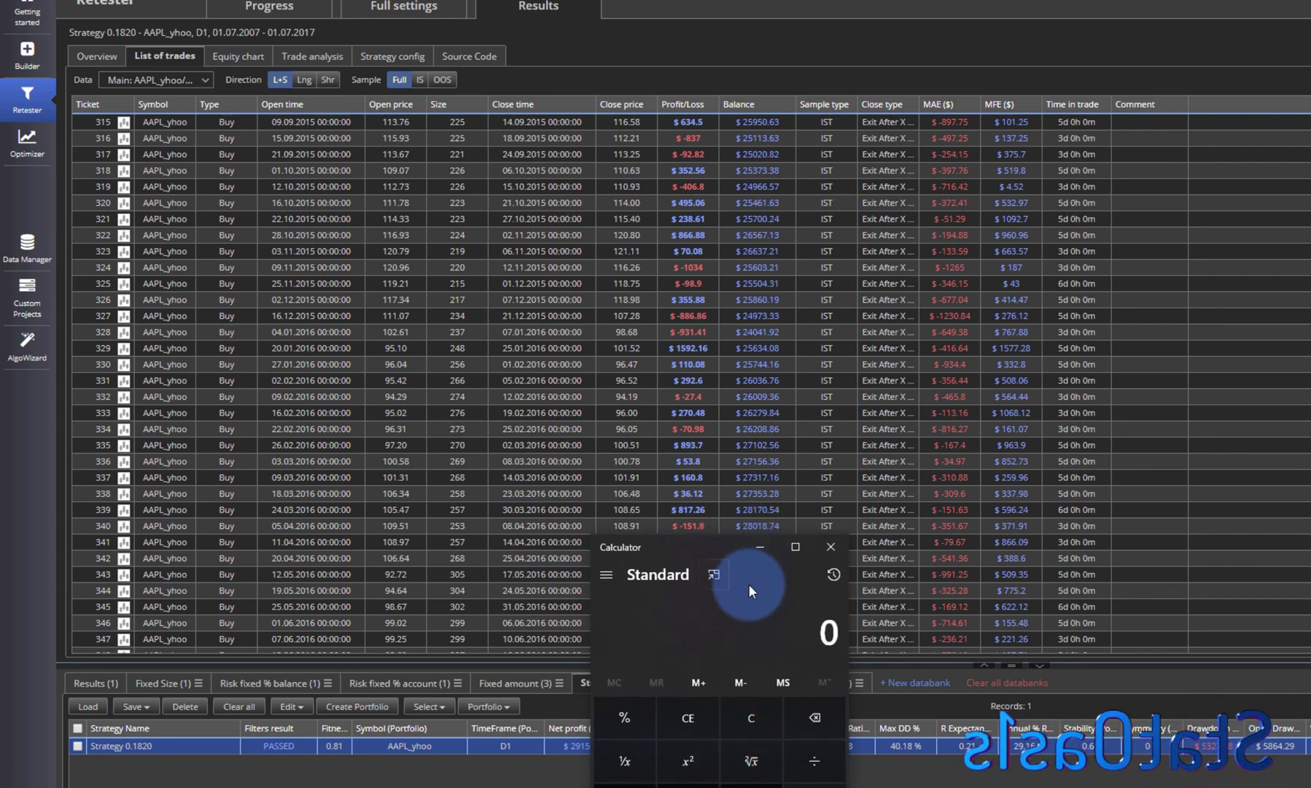
pyautogui.write('28018')
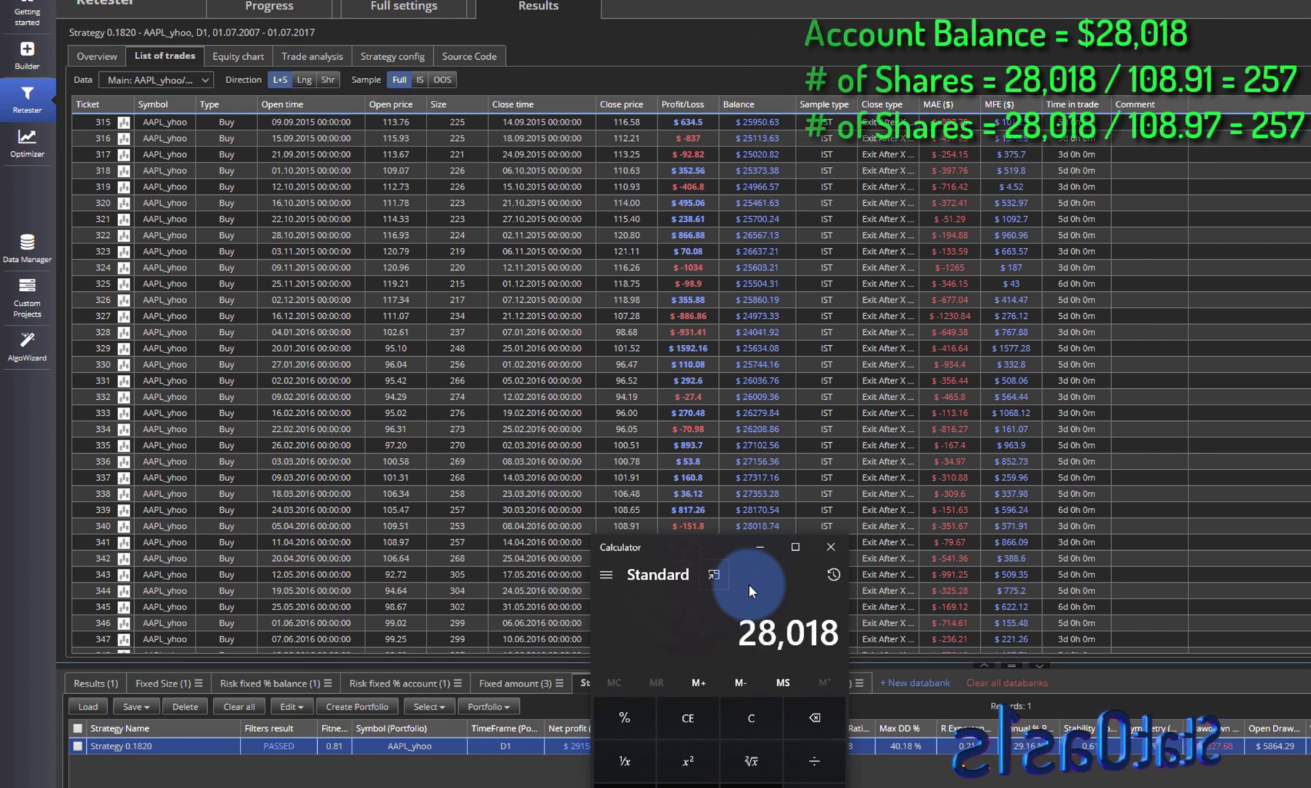
pyautogui.press('/')
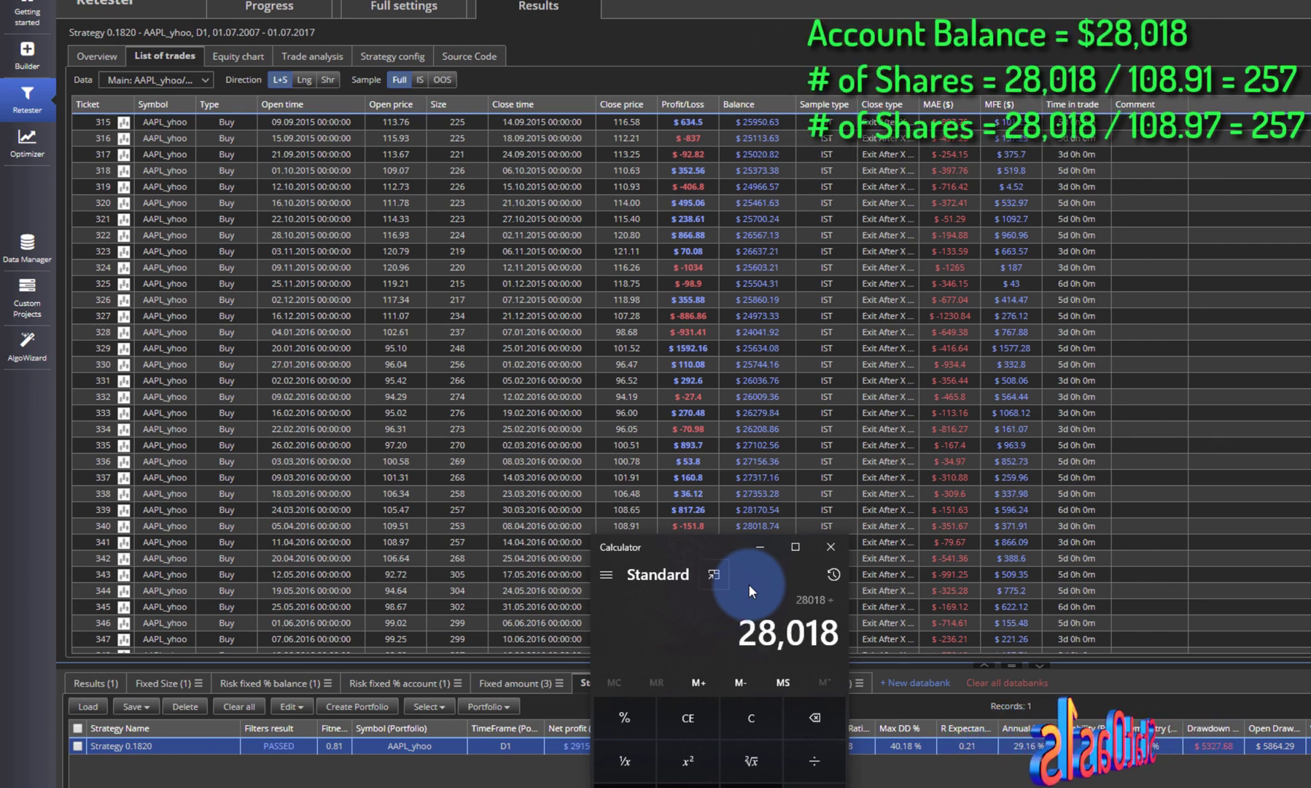
pyautogui.write('108')
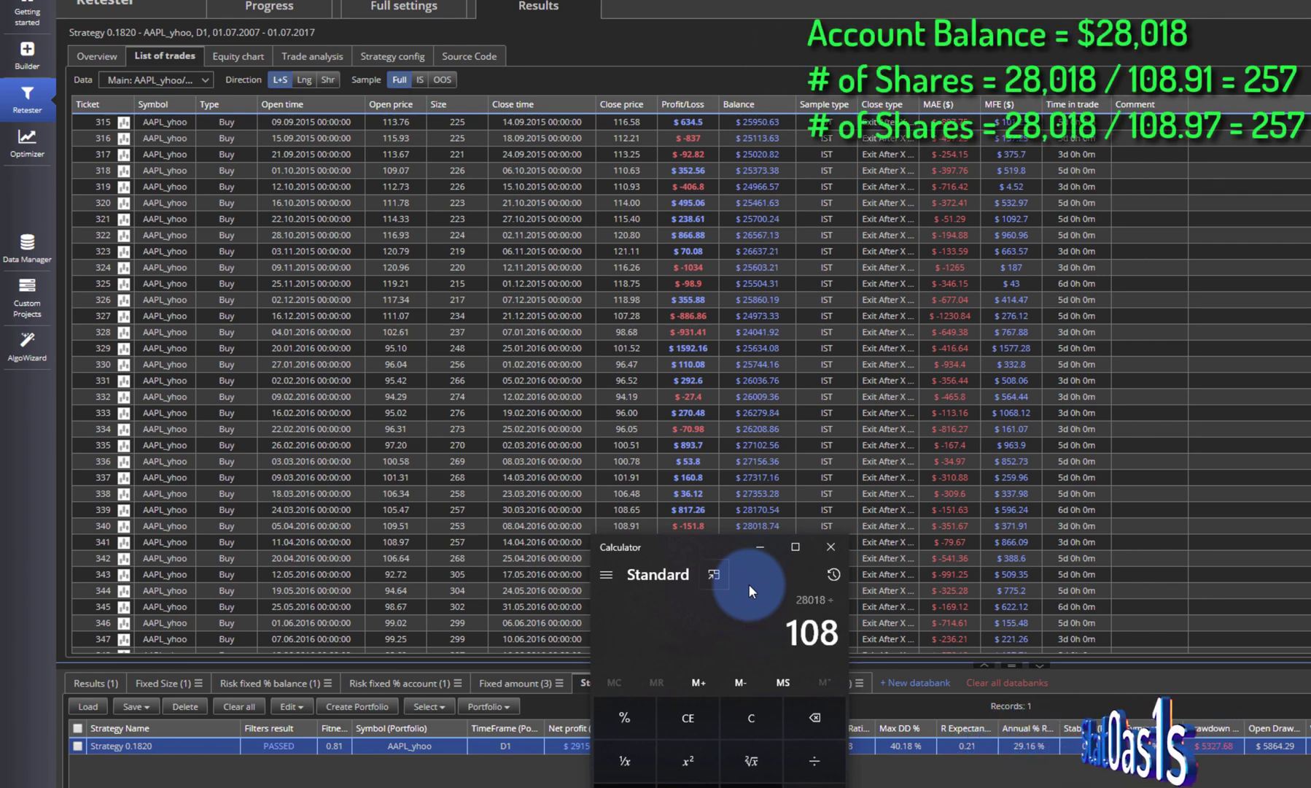
pyautogui.write('.91')
pyautogui.press('Return')
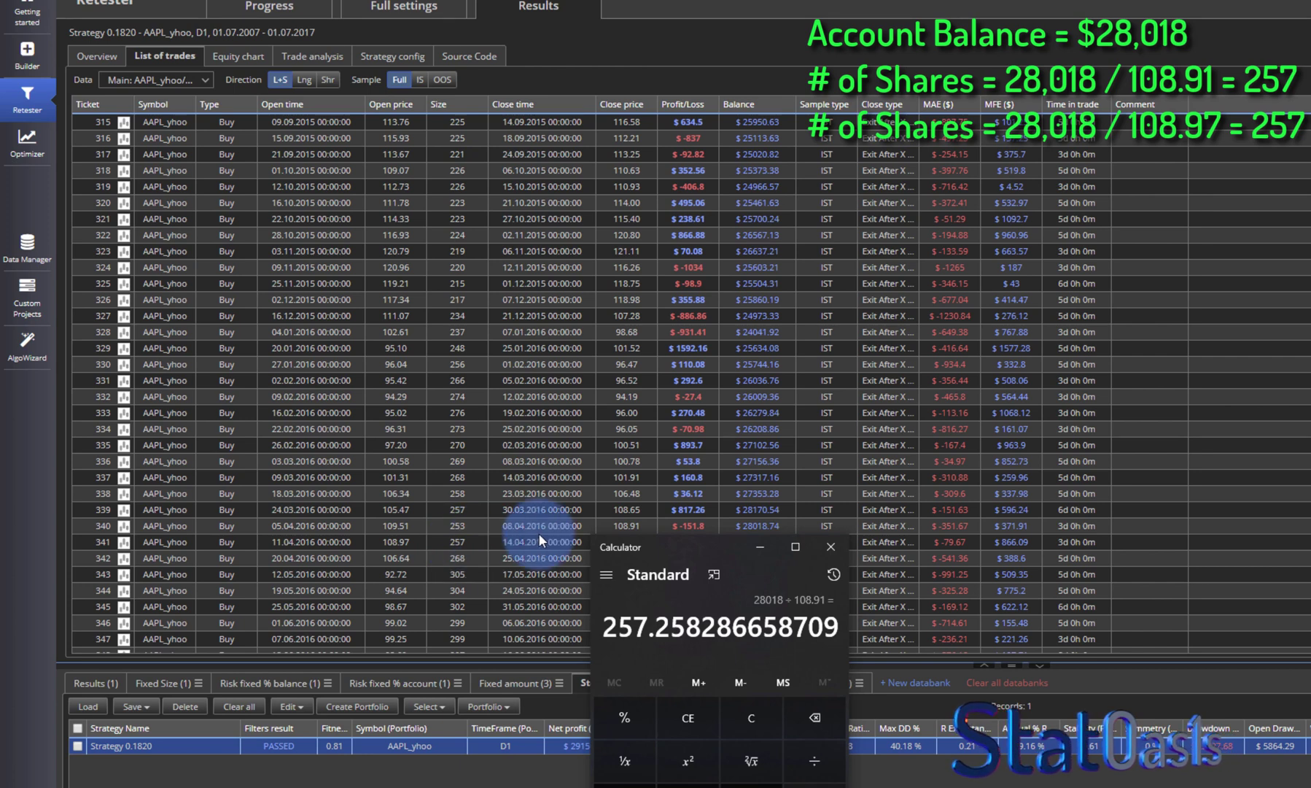
# - Divide the 28018 balance by trade 341's open price of 108.97 to check its size
pyautogui.click(747, 717)
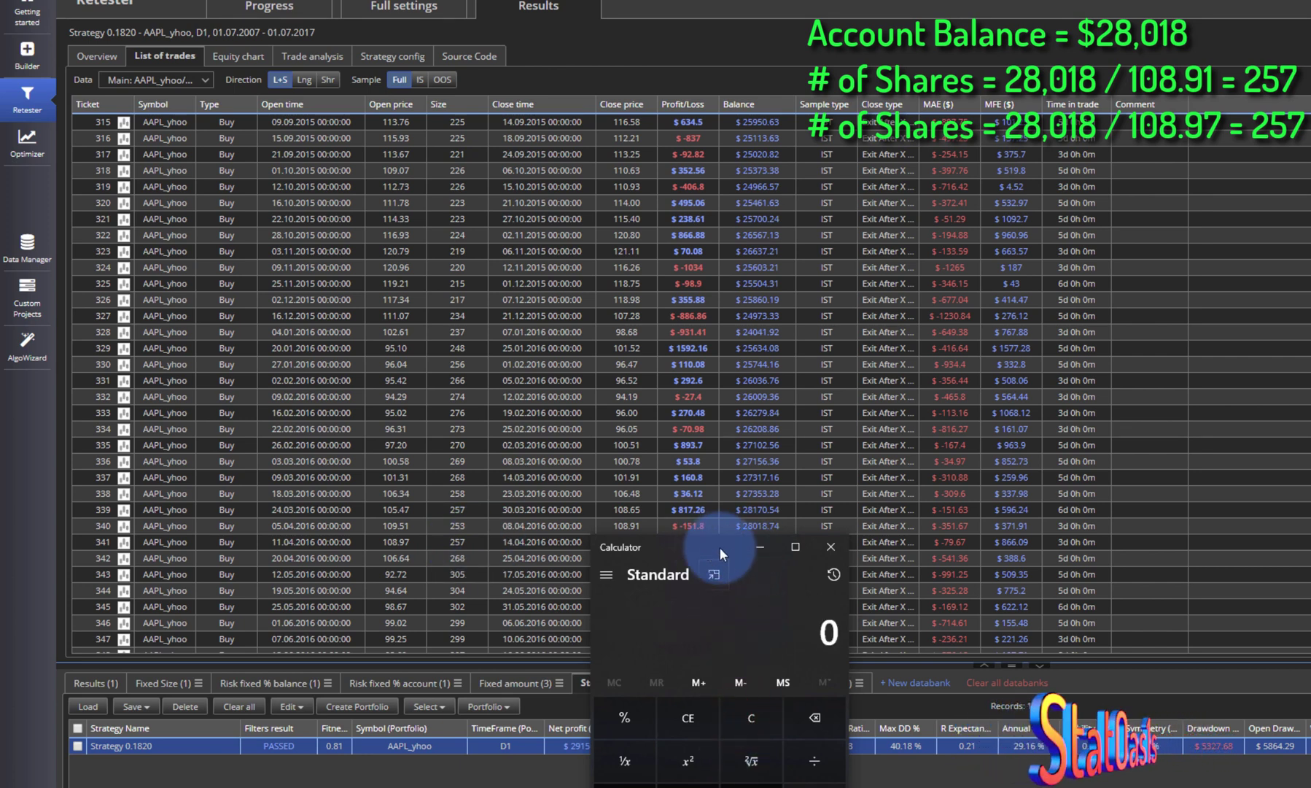
pyautogui.write('2')
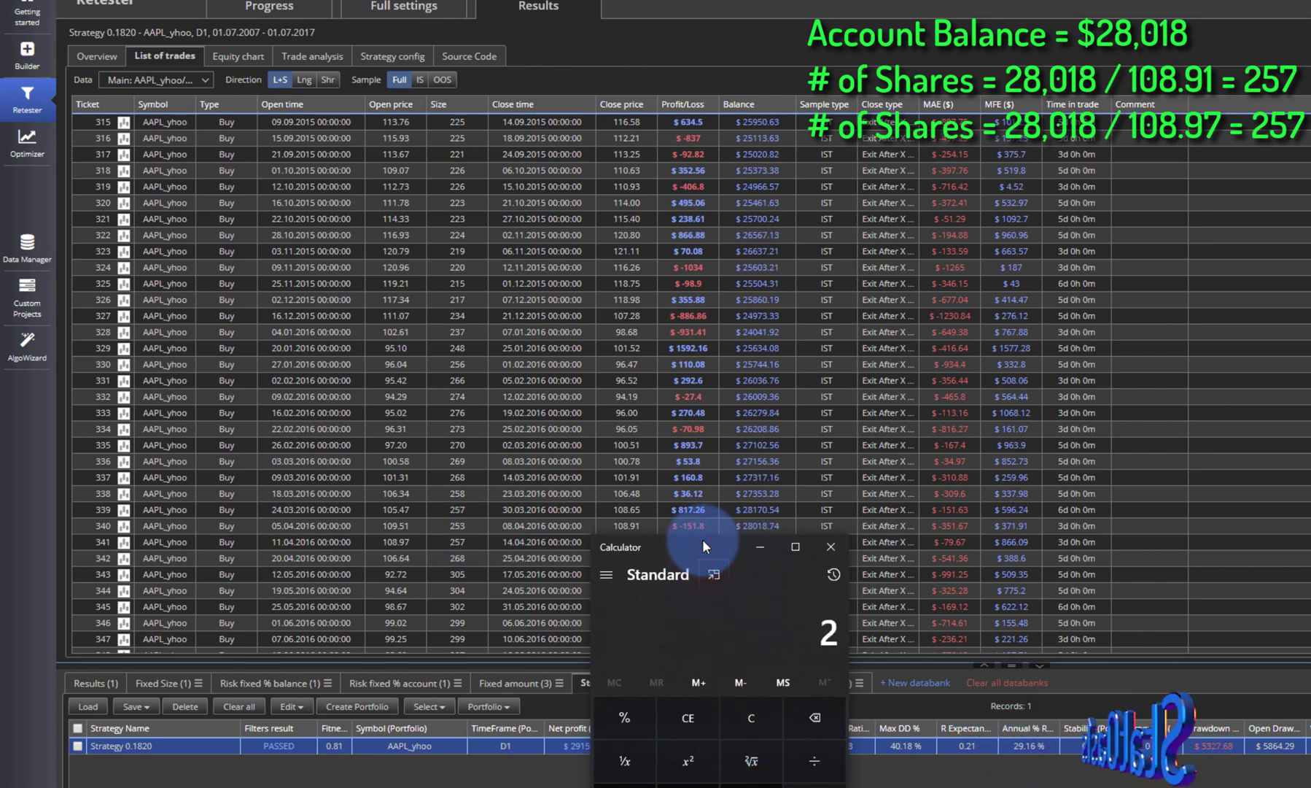
pyautogui.write('8018')
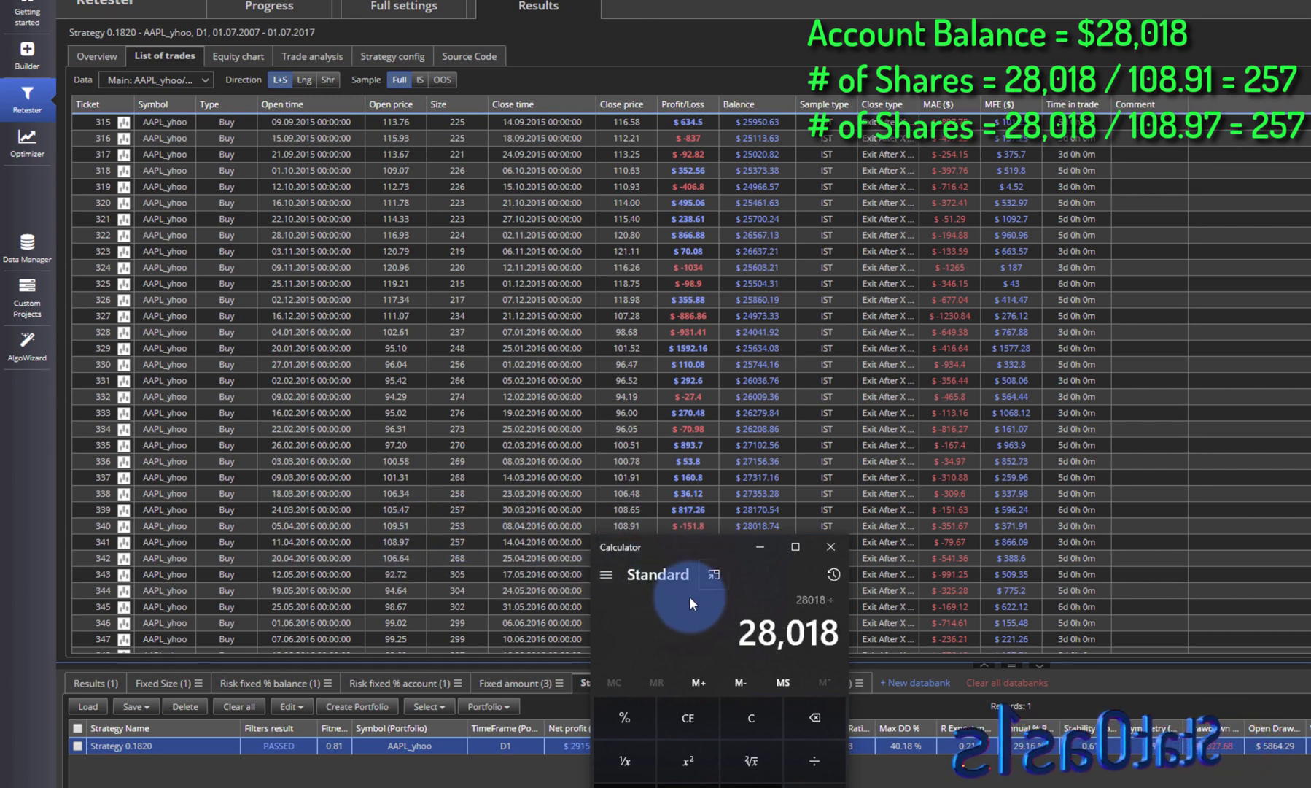
pyautogui.write('/108.97')
pyautogui.press('Return')
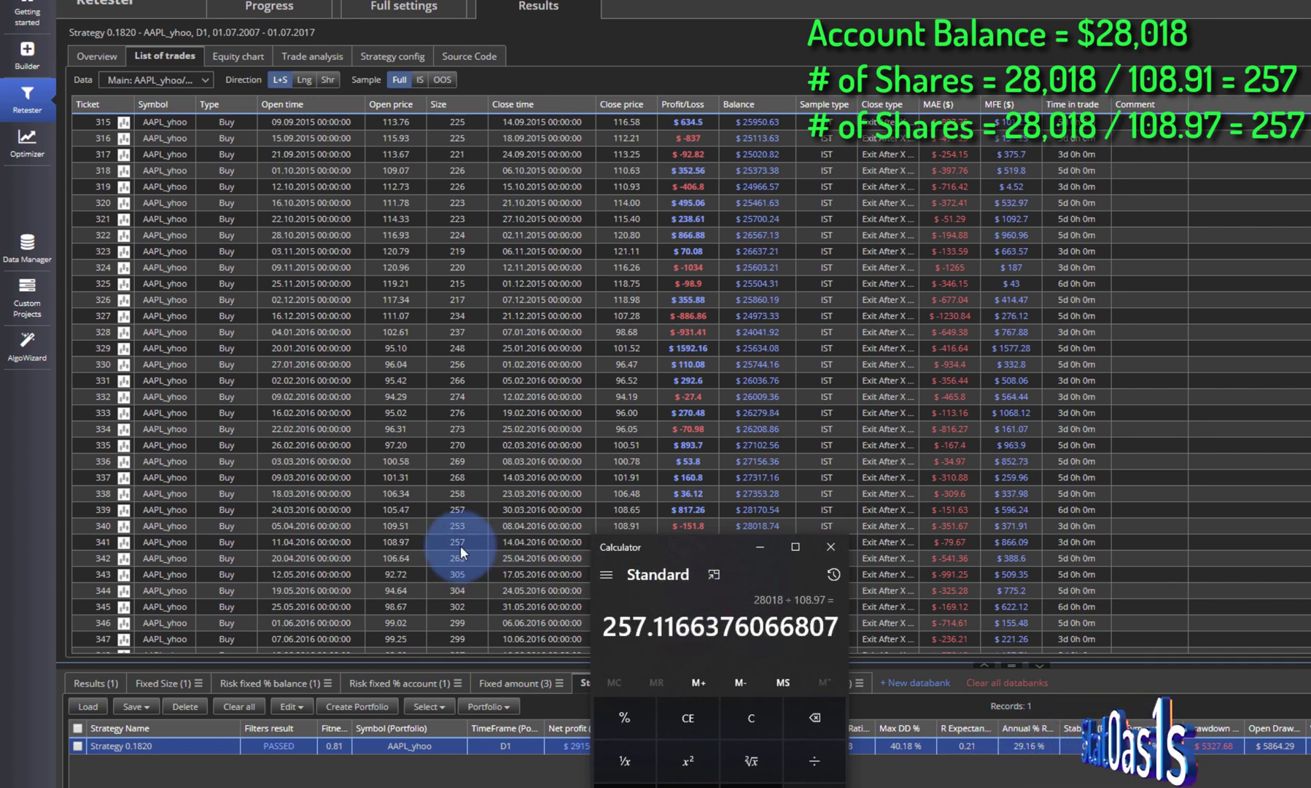
# - Go to the end of the trade list and divide the 40382 balance after trade 383 by its close price of 154.9
pyautogui.hotkey('alt', 'Tab')
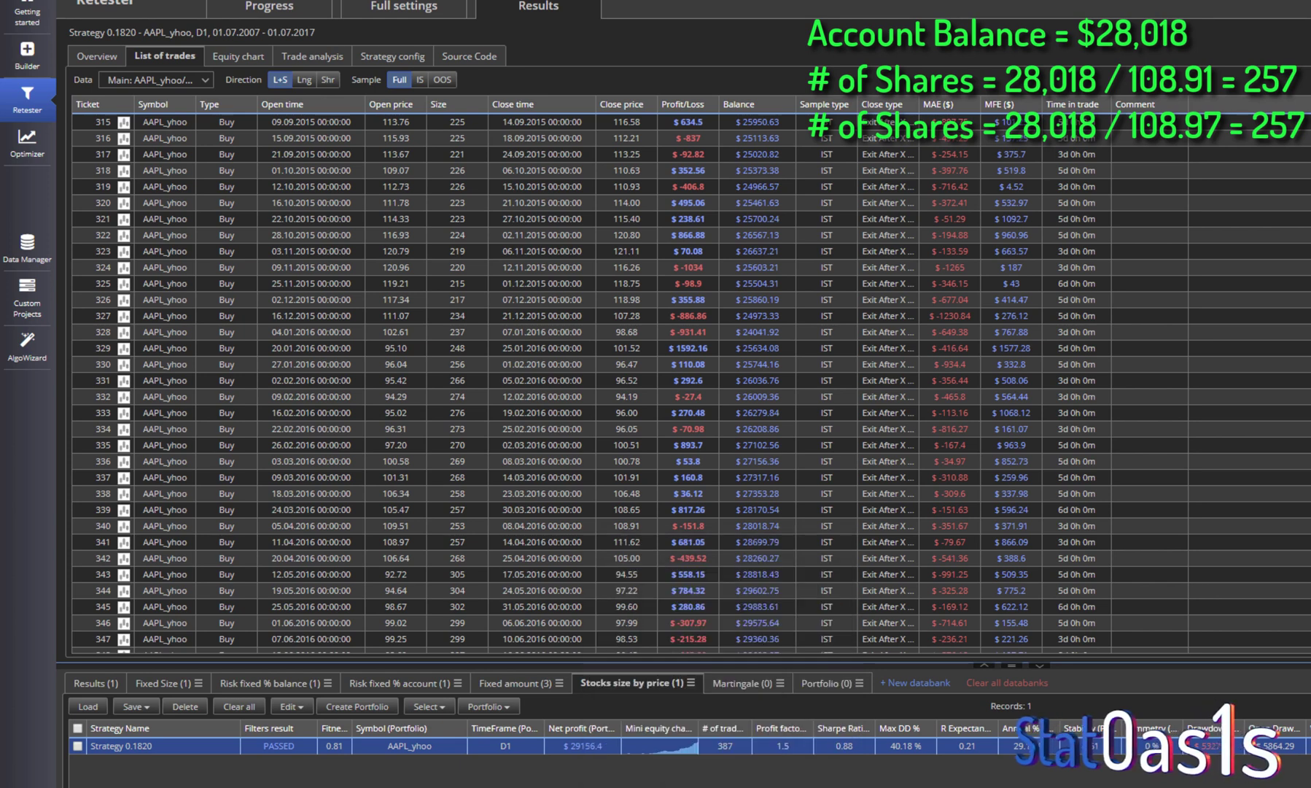
pyautogui.scroll(-14, 688, 380)
pyautogui.hotkey('alt', 'Tab')
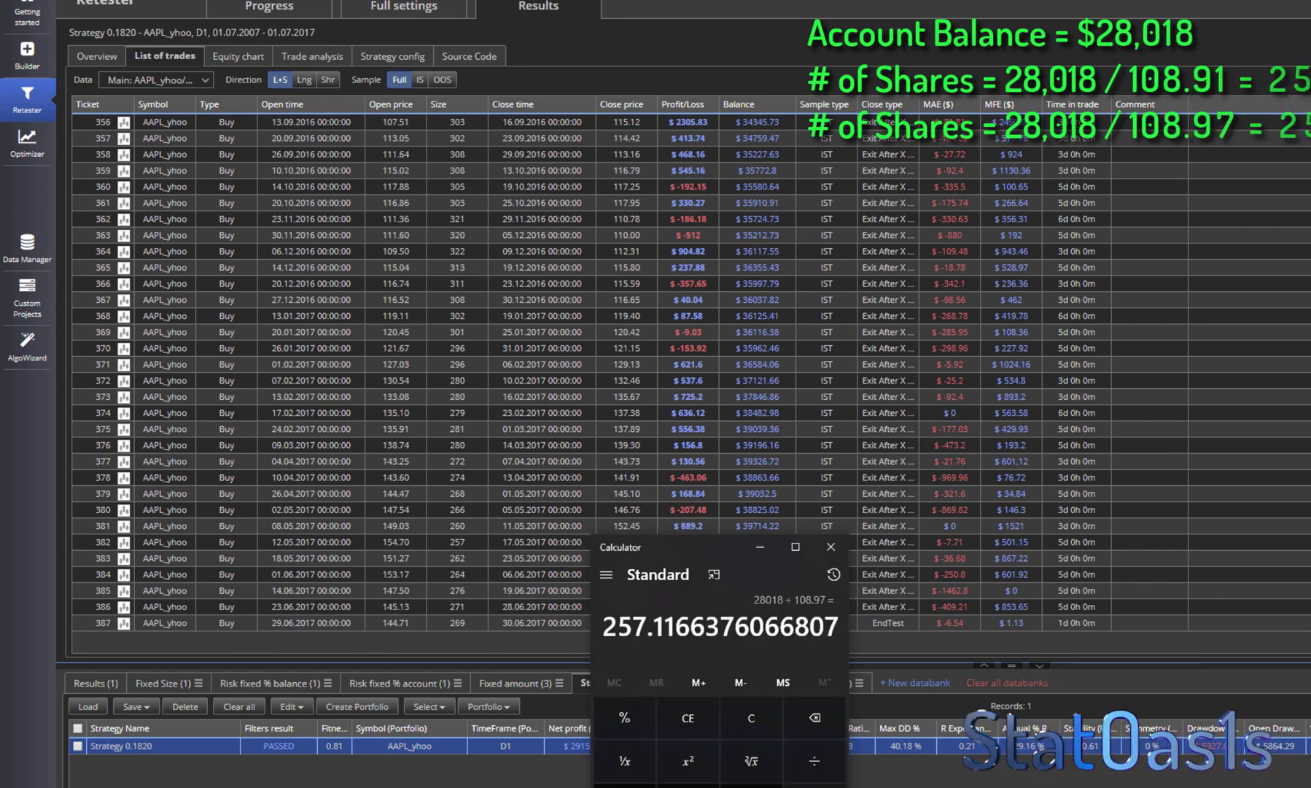
pyautogui.moveTo(698, 549); pyautogui.dragTo(705, 576)
pyautogui.click(746, 755)
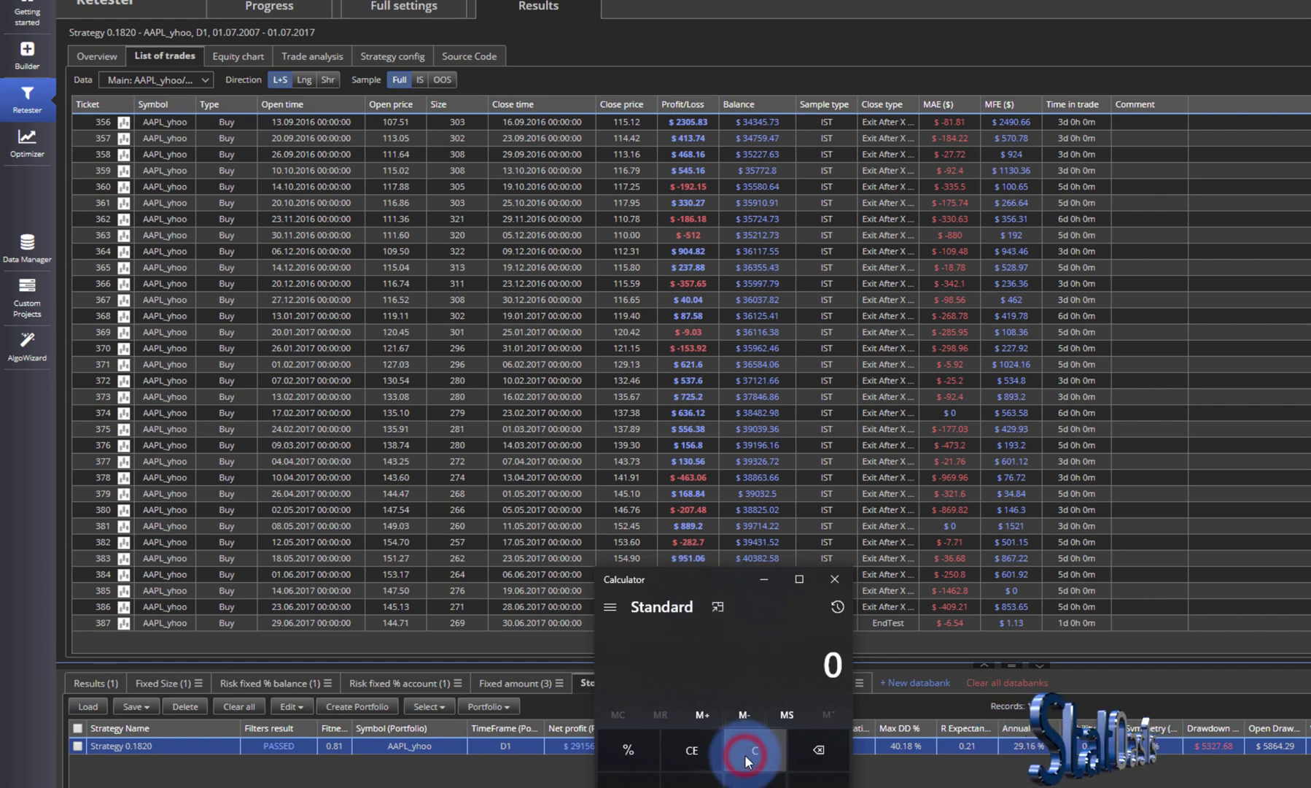
pyautogui.write('40,')
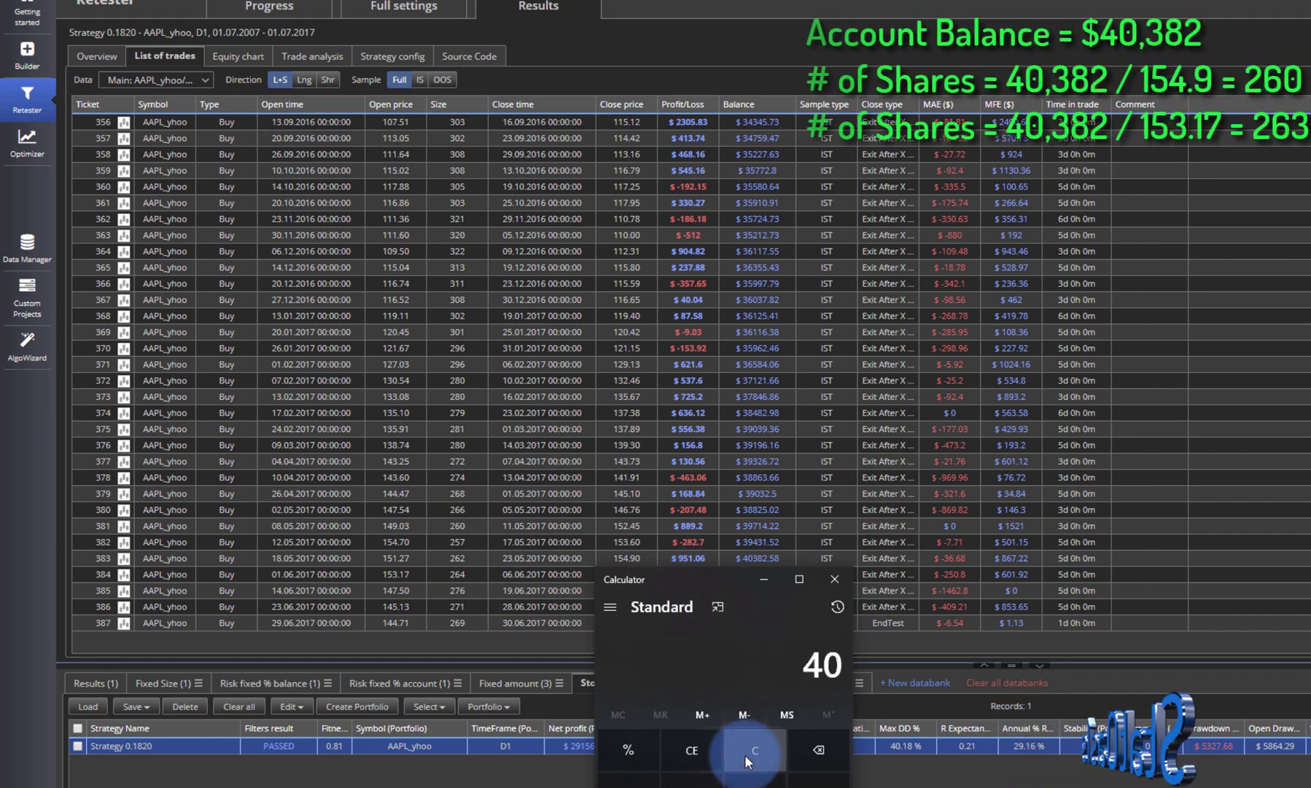
pyautogui.write('382')
pyautogui.press('/')
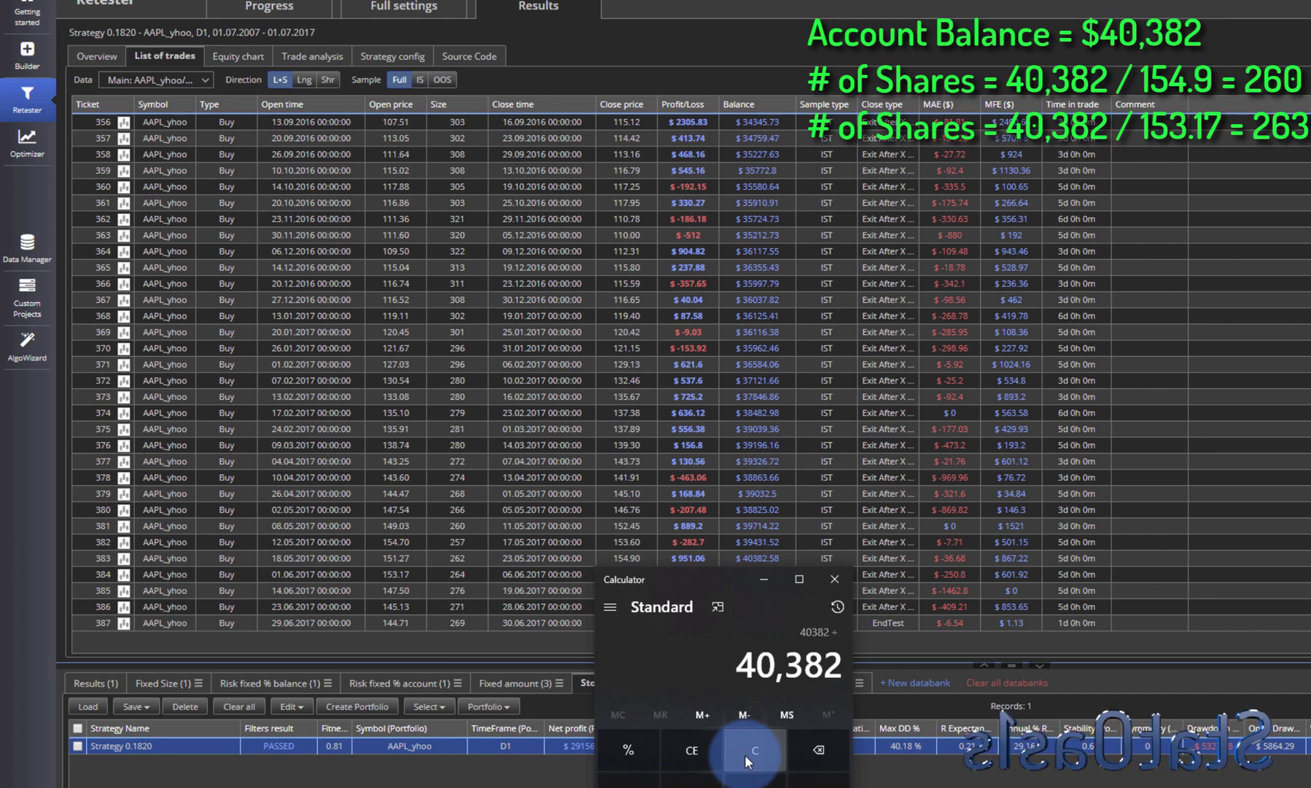
pyautogui.write('154.9')
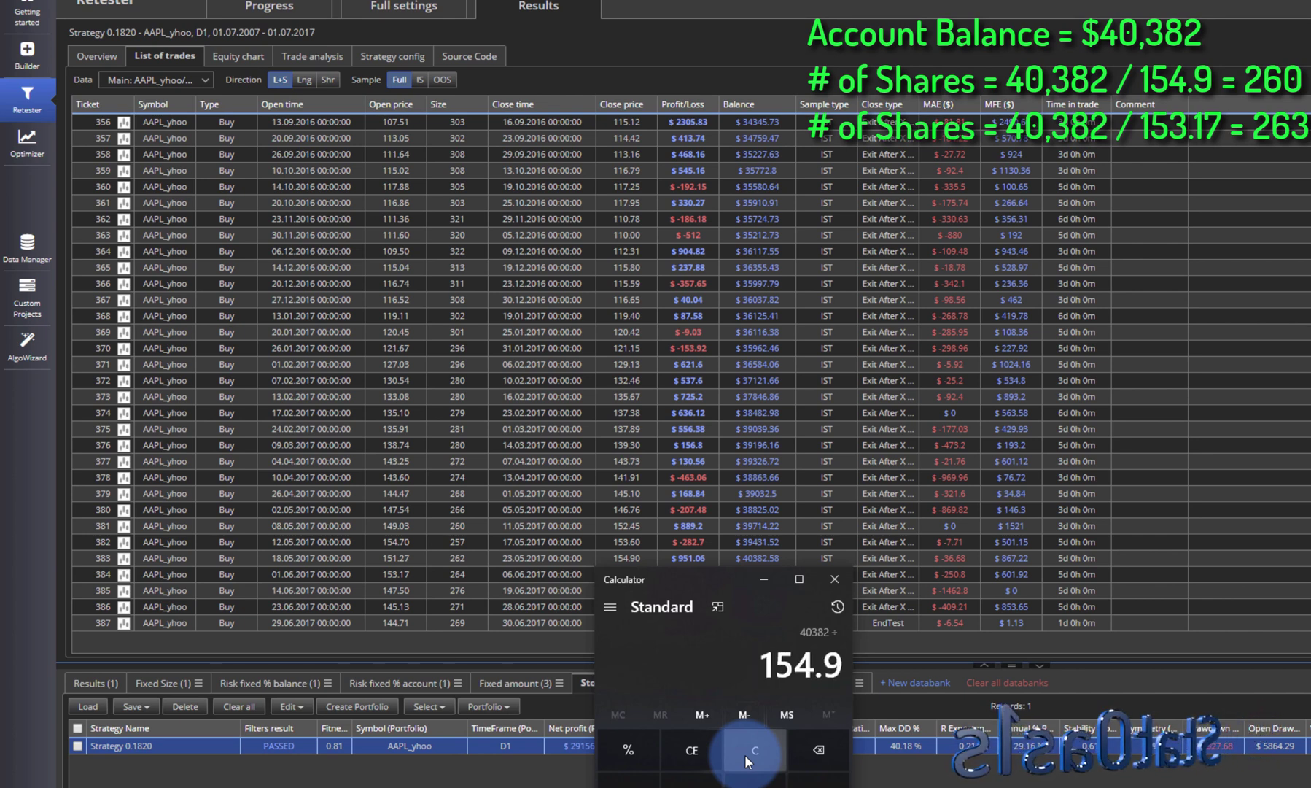
pyautogui.press('Return')
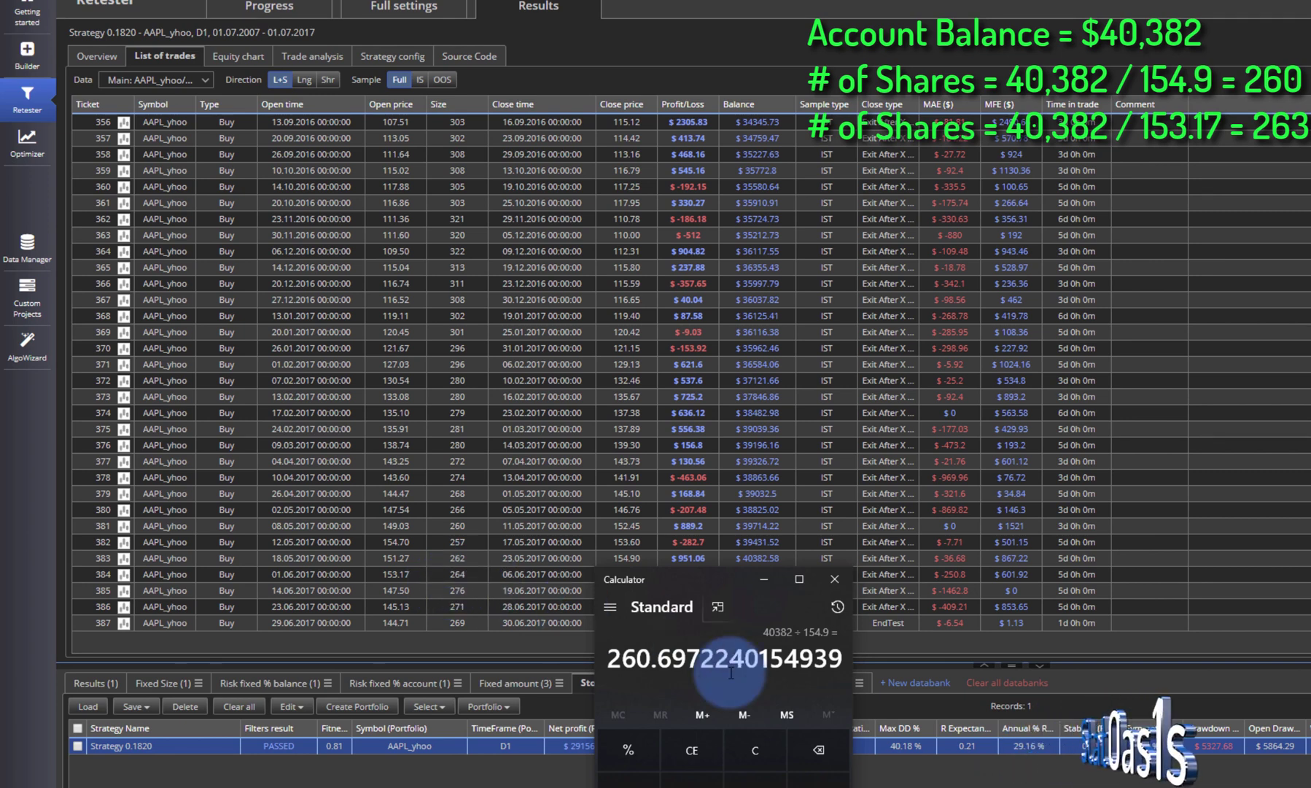
# - Divide the 40382 balance by trade 384's open price of 153.17 to check its size
pyautogui.click(751, 746)
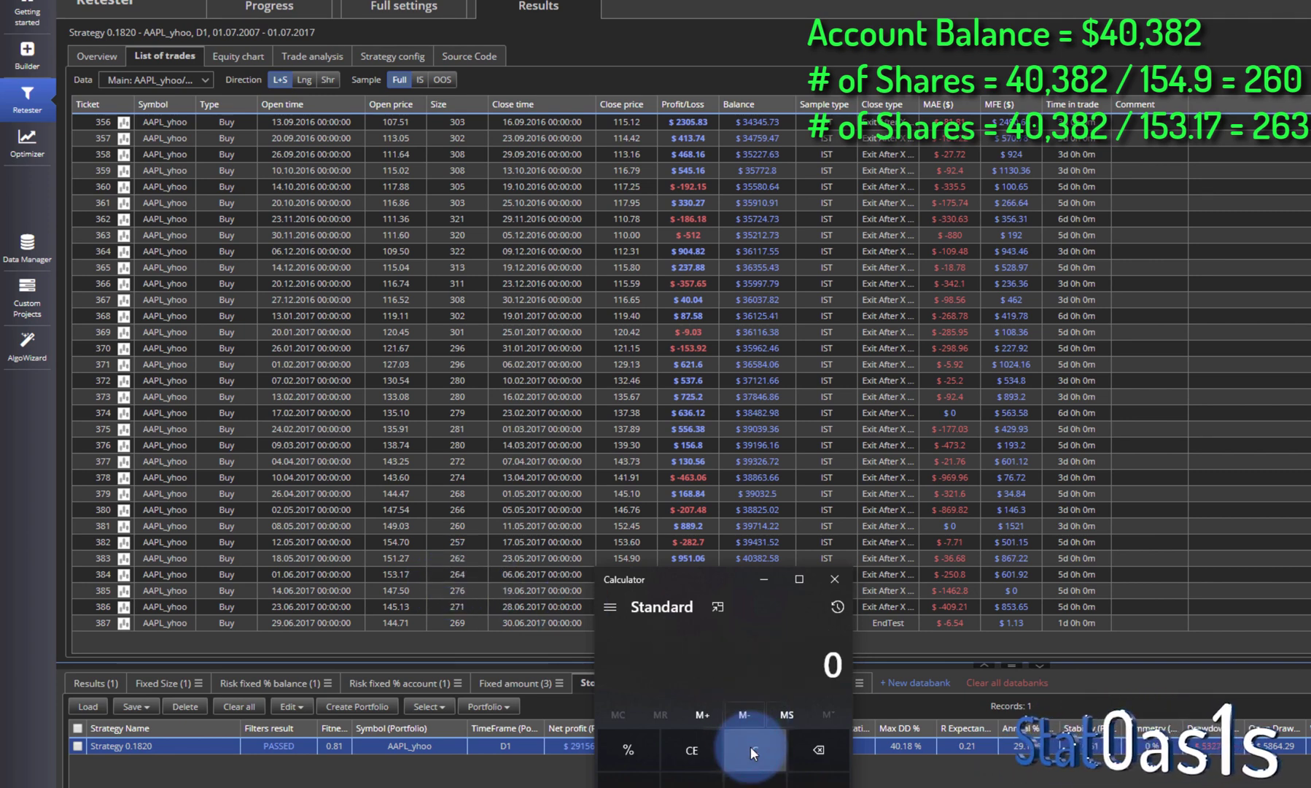
pyautogui.write('40,')
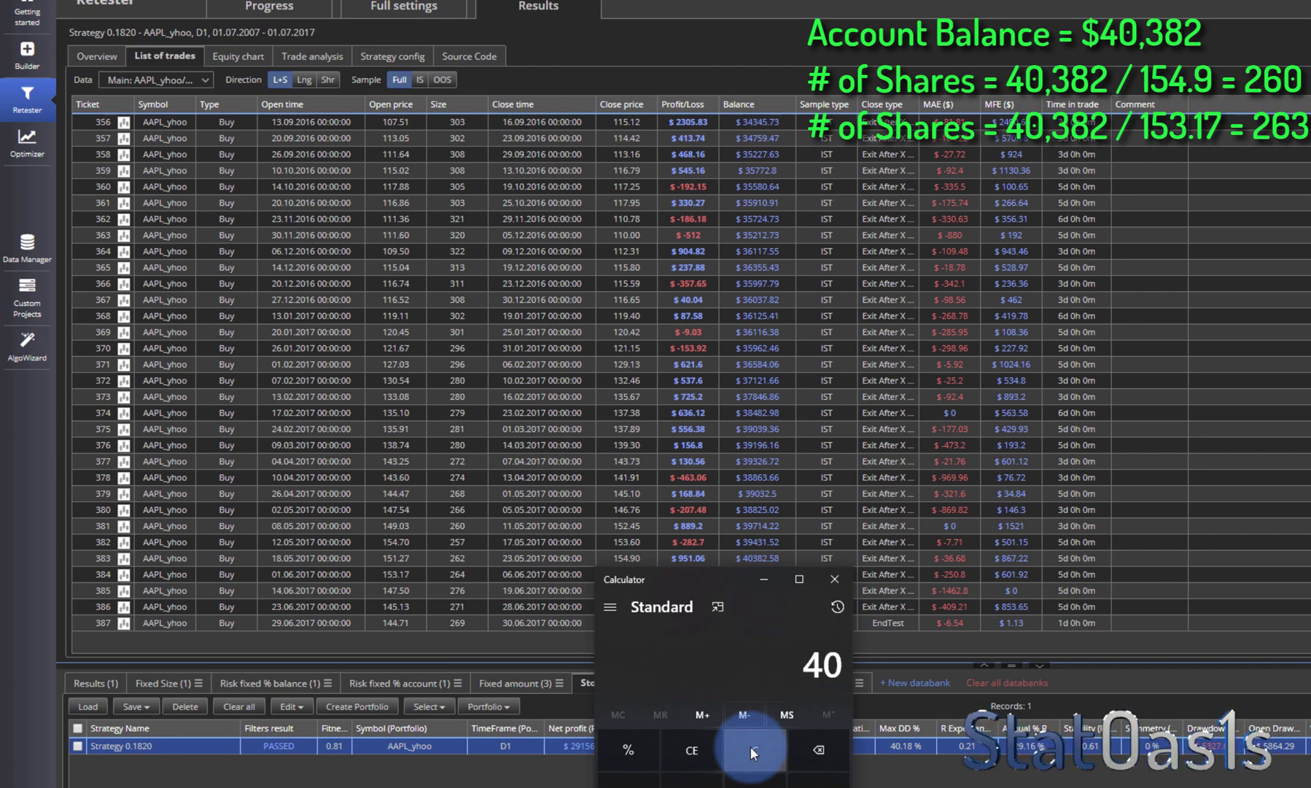
pyautogui.write('382')
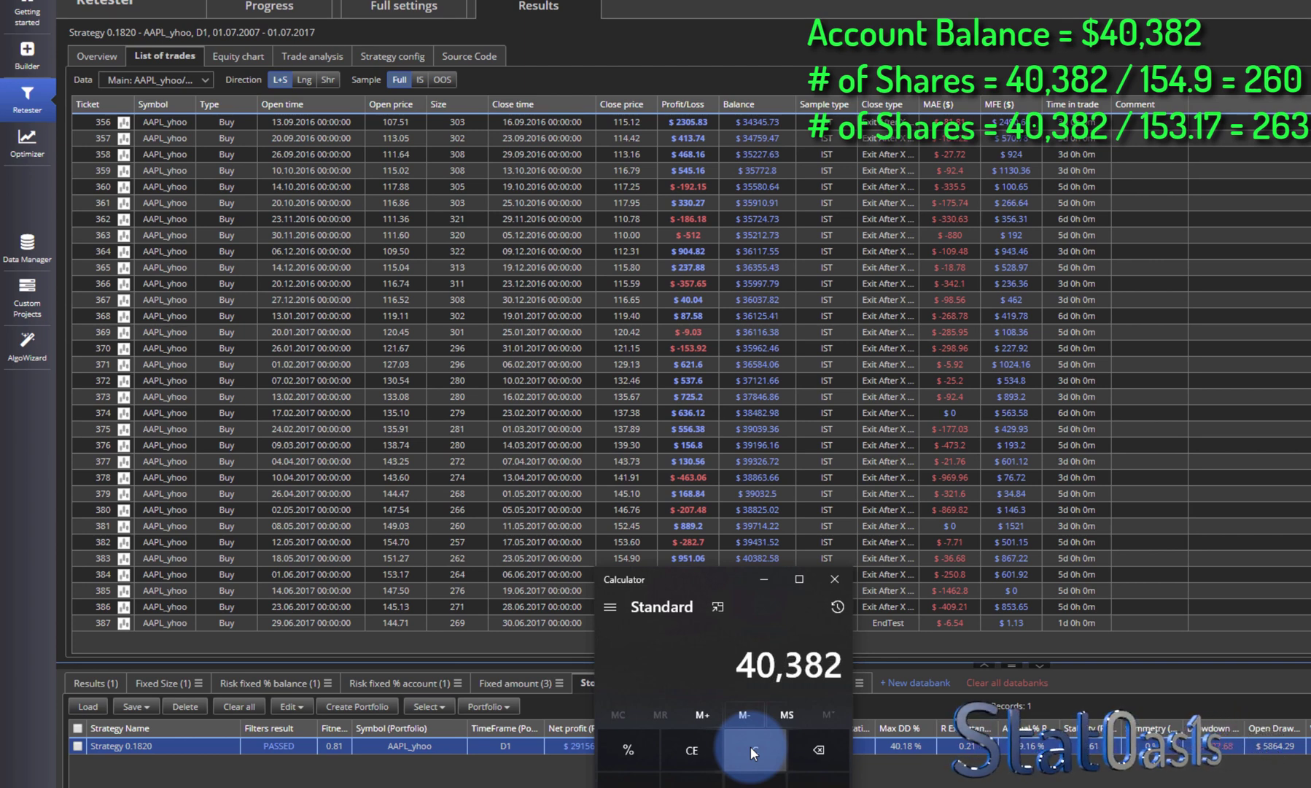
pyautogui.press('/')
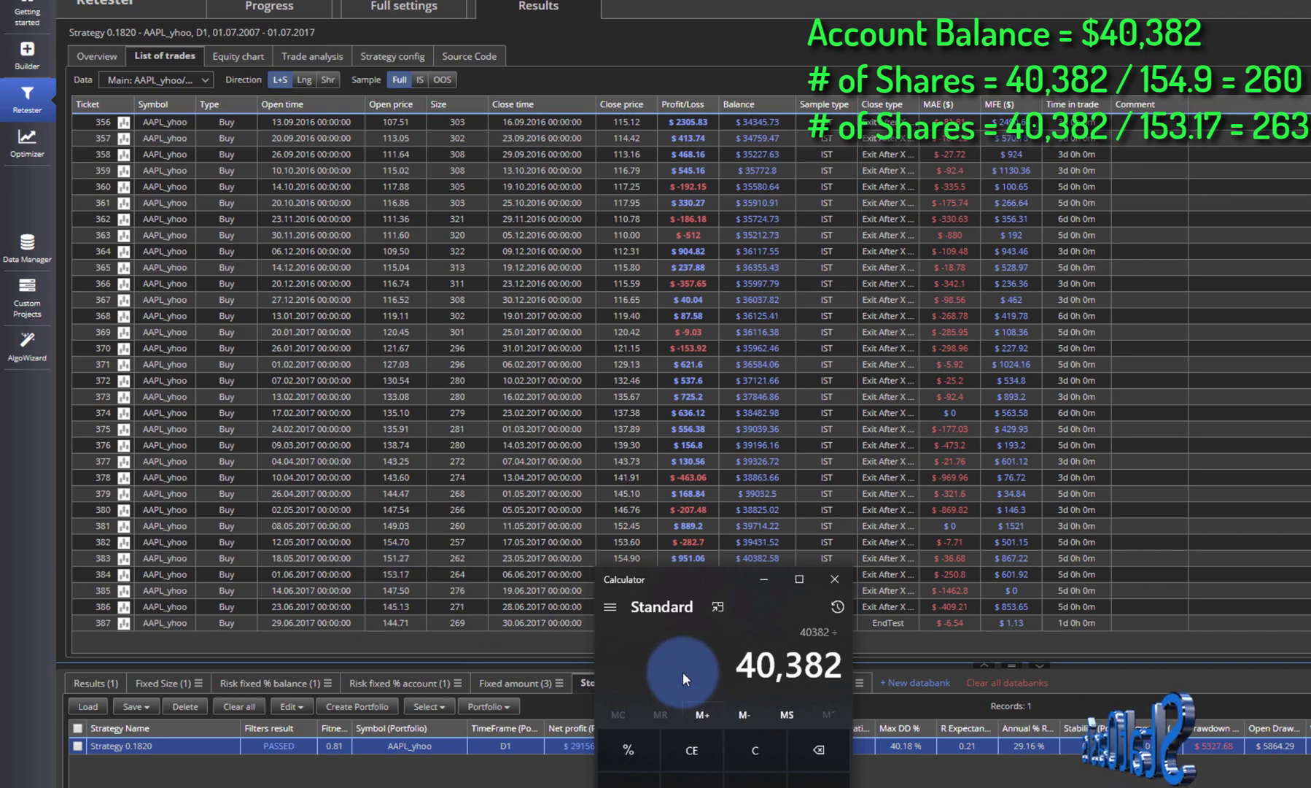
pyautogui.write('153.17')
pyautogui.press('Return')
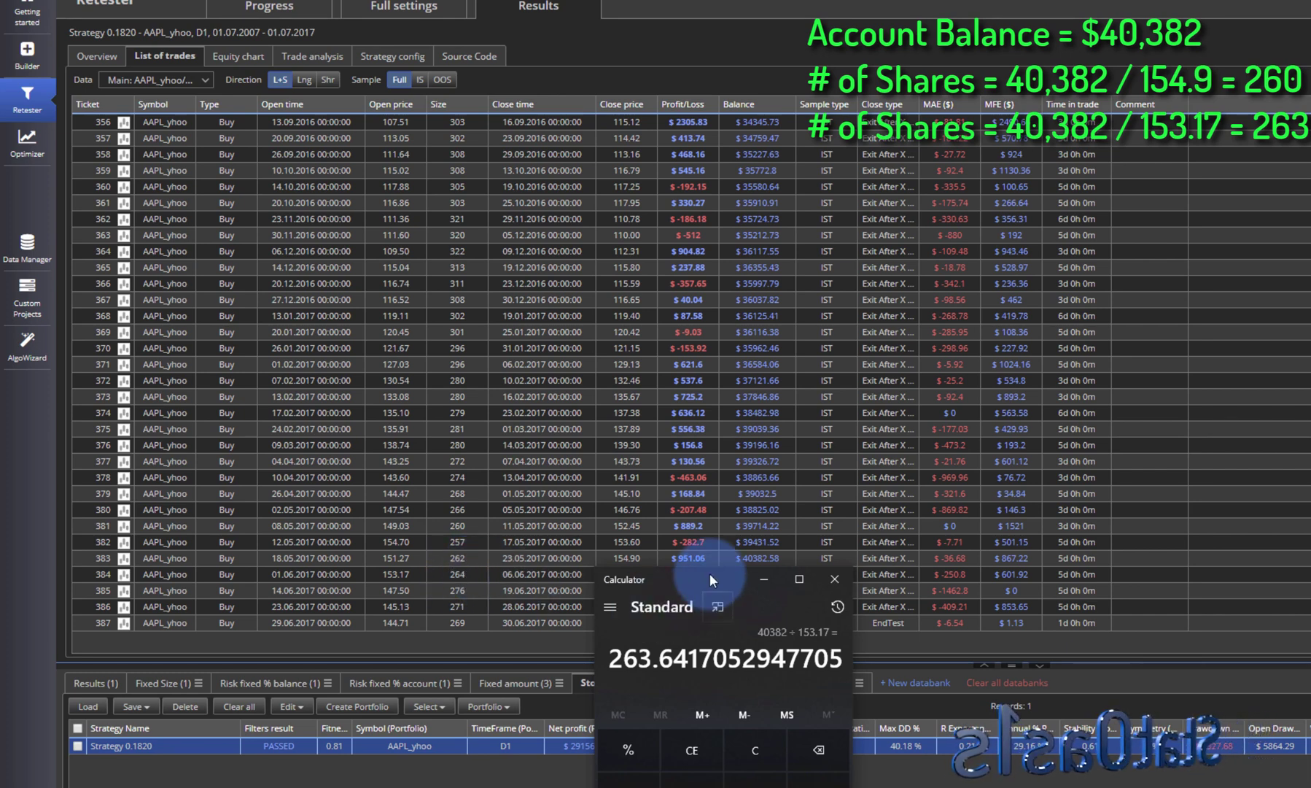
pyautogui.moveTo(710, 574); pyautogui.dragTo(701, 416)
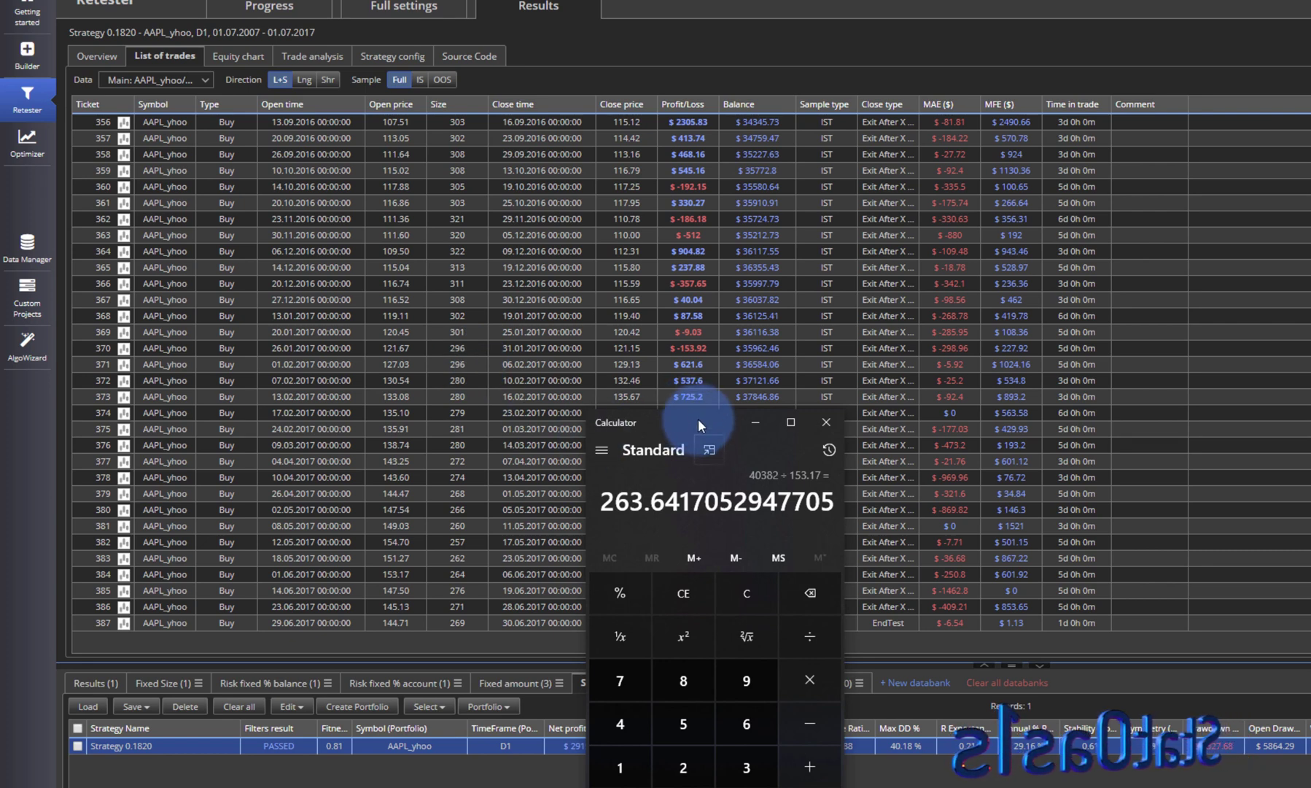
pyautogui.moveTo(698, 425); pyautogui.dragTo(696, 248)
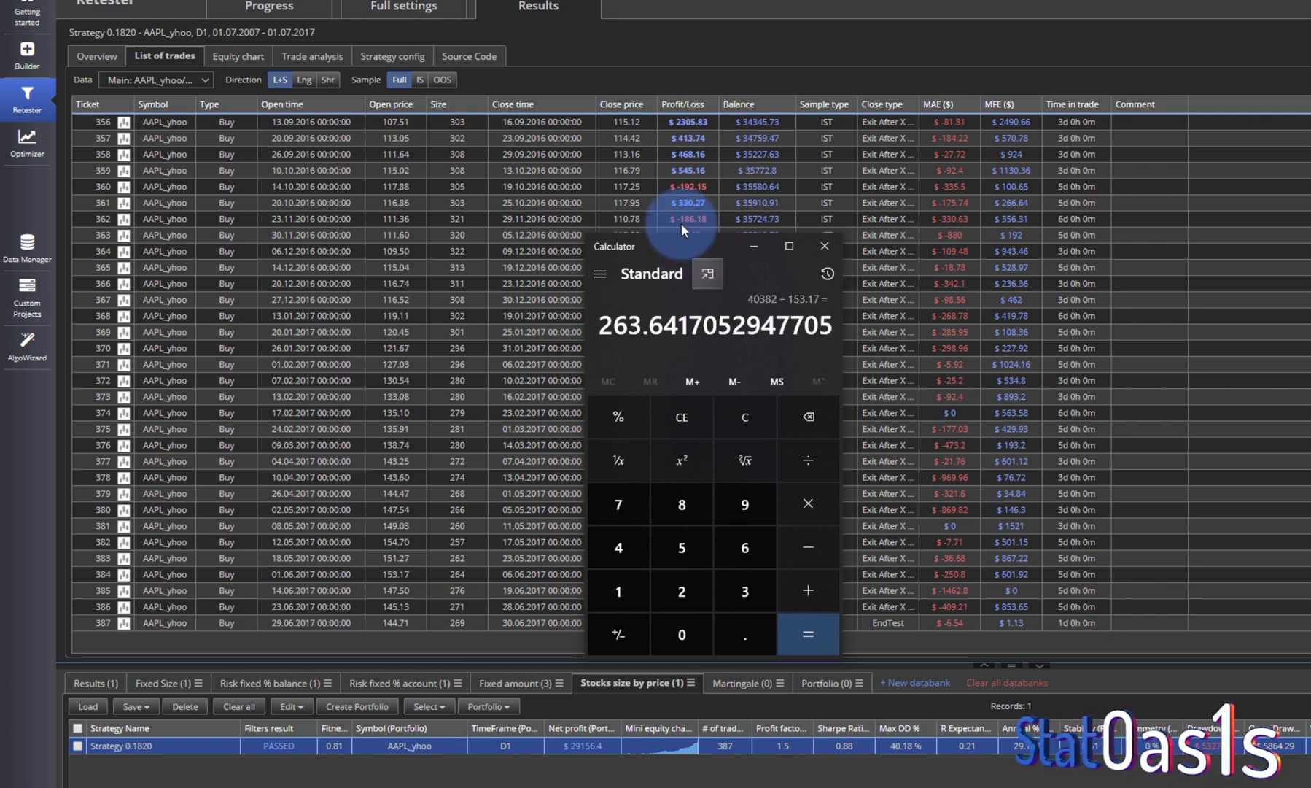
# - Choose Simple Martingale MM as the money management method and open the retest progress view
pyautogui.click(403, 8)
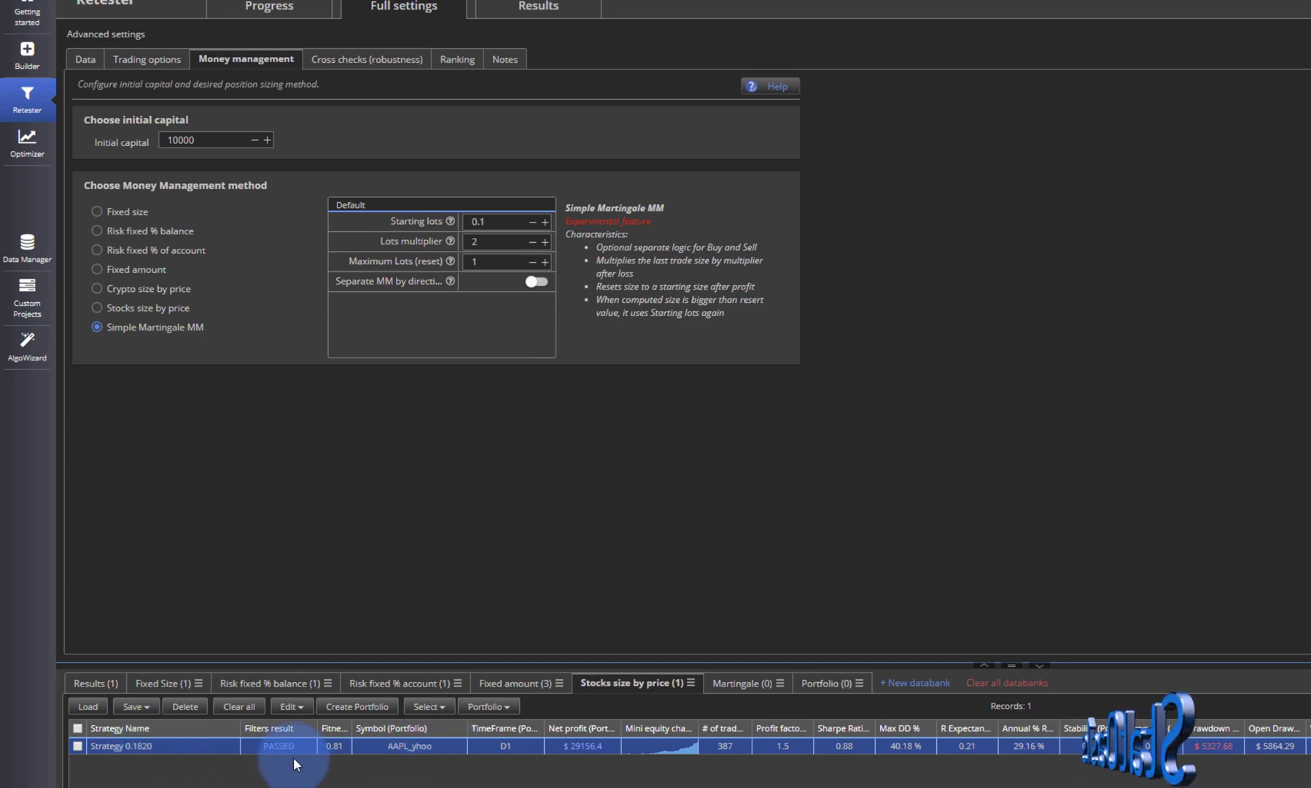
pyautogui.click(270, 13)
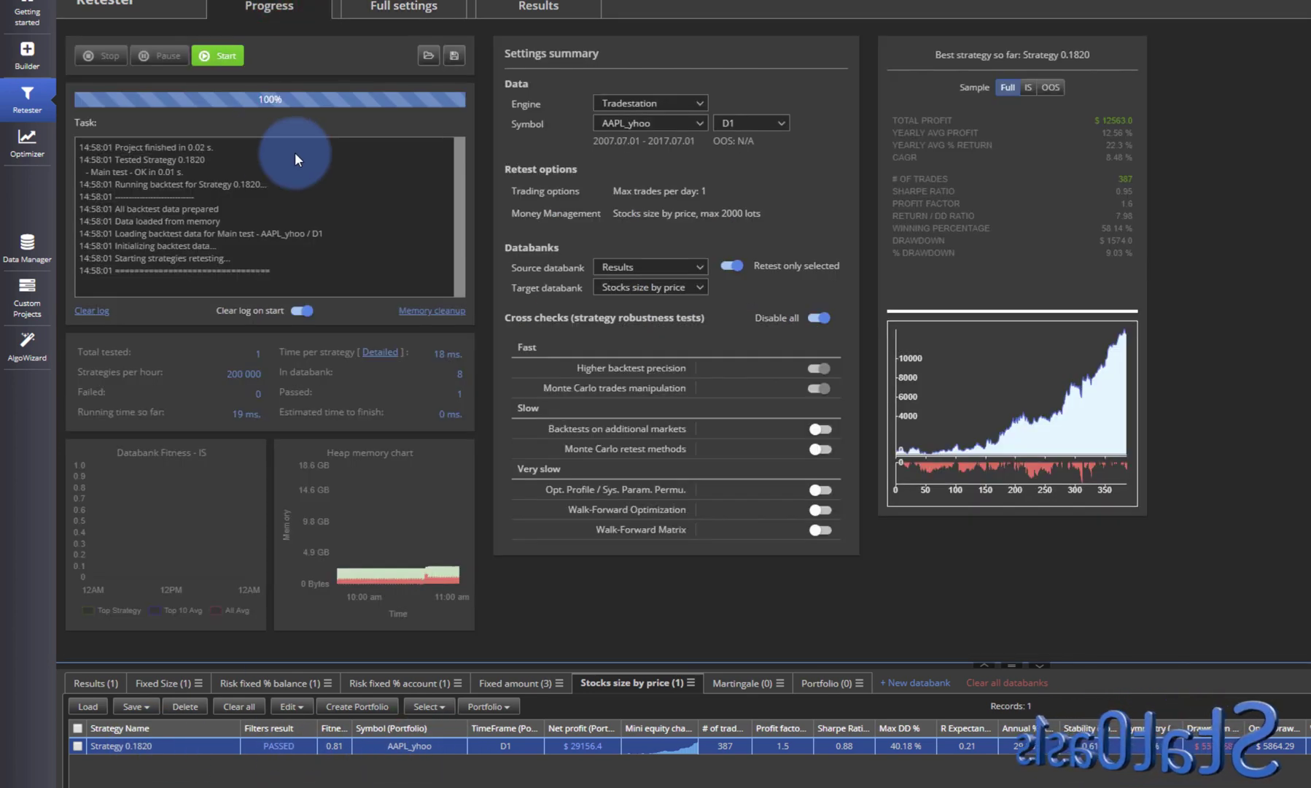